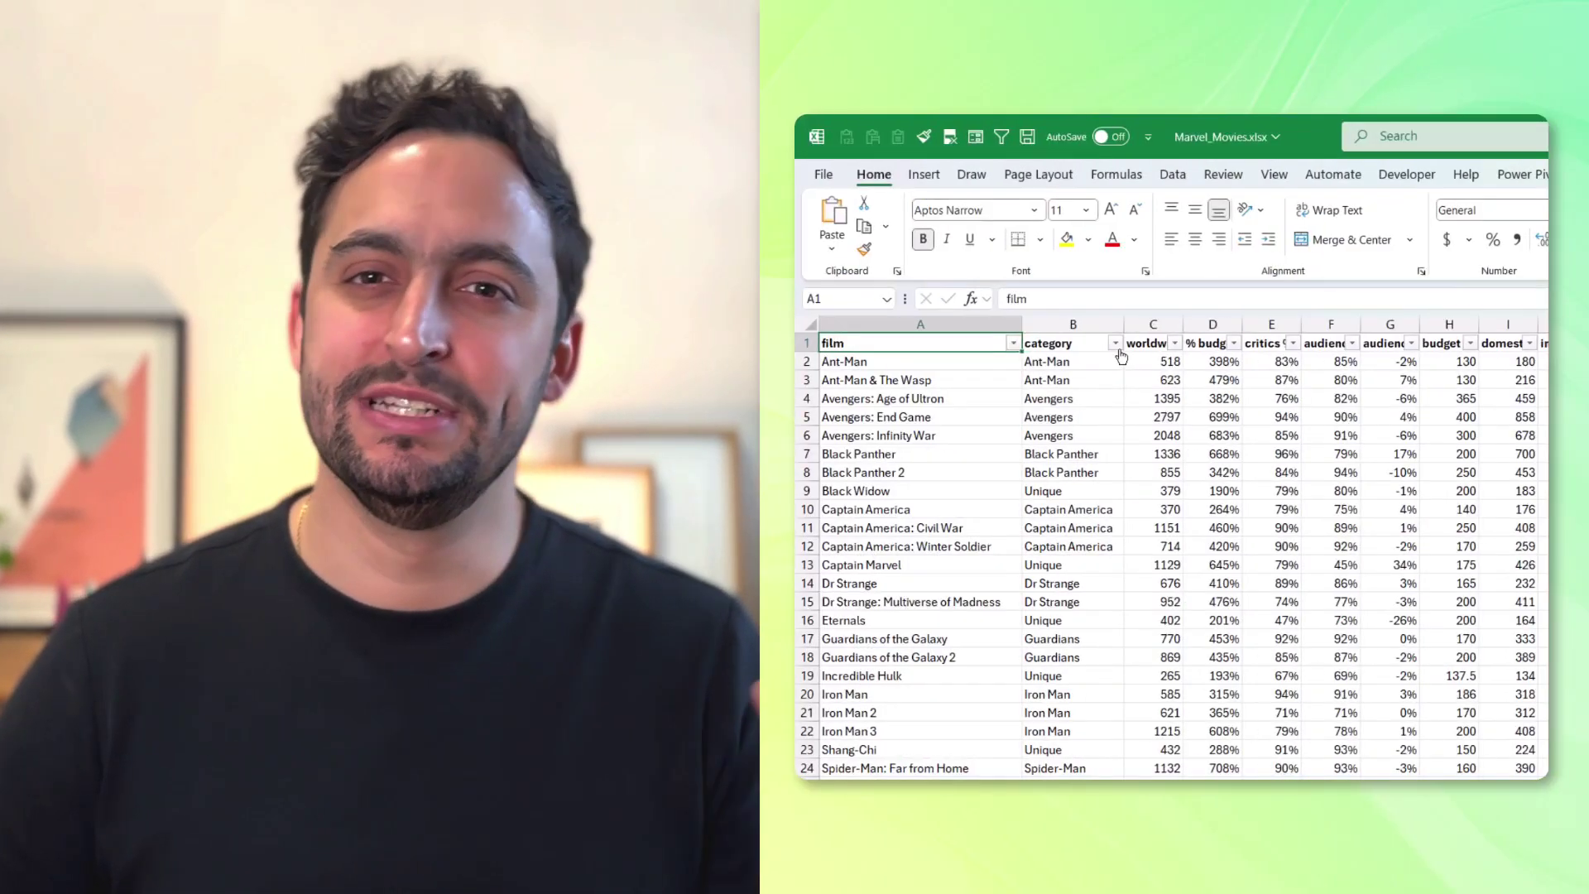
- Filter the category column to show only Avengers films
click(1115, 344)
click(927, 582)
click(926, 614)
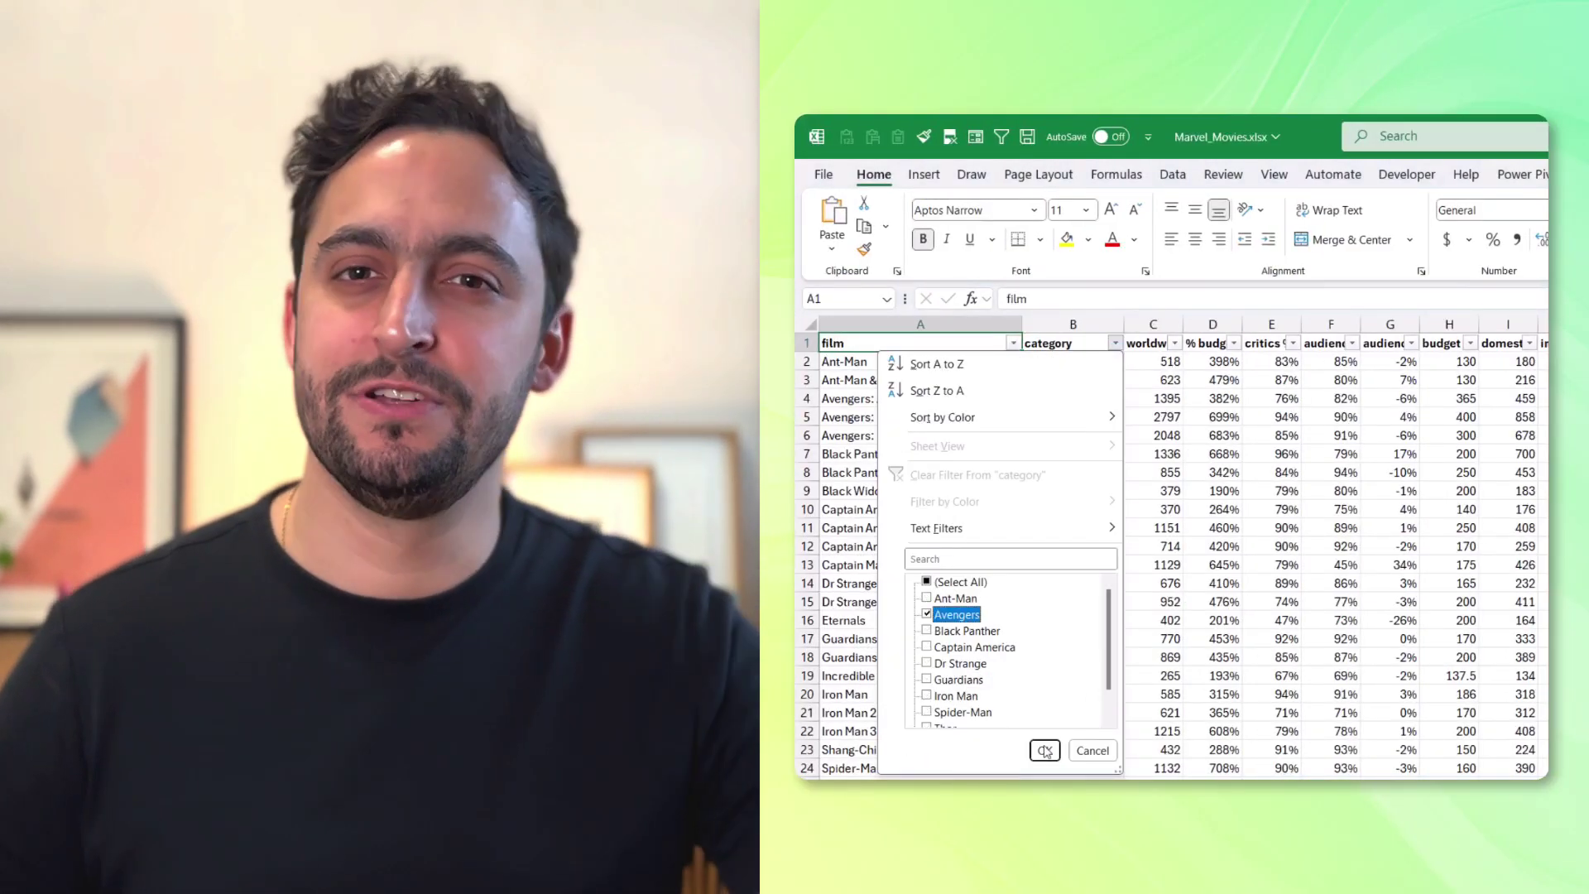
click(1045, 751)
click(1174, 343)
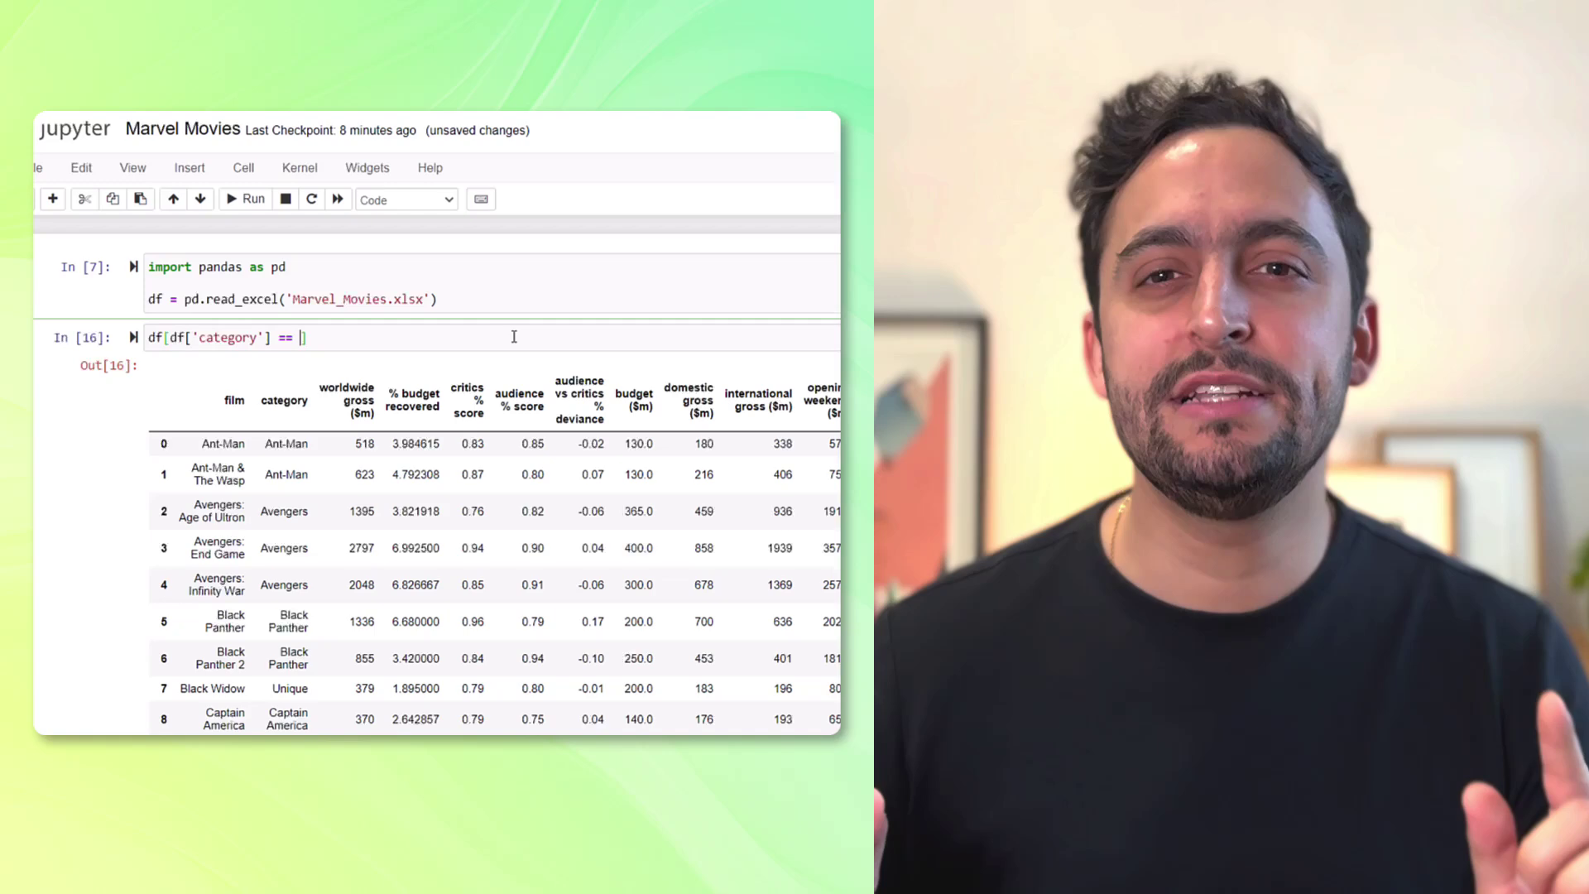
- Finish the Avengers filter sorted by worldwide gross descending, and the bright-palette cluster scatter plot
text('Avengers')
key(ctrl+Return)
text(.sort_values('worldwide gross ()
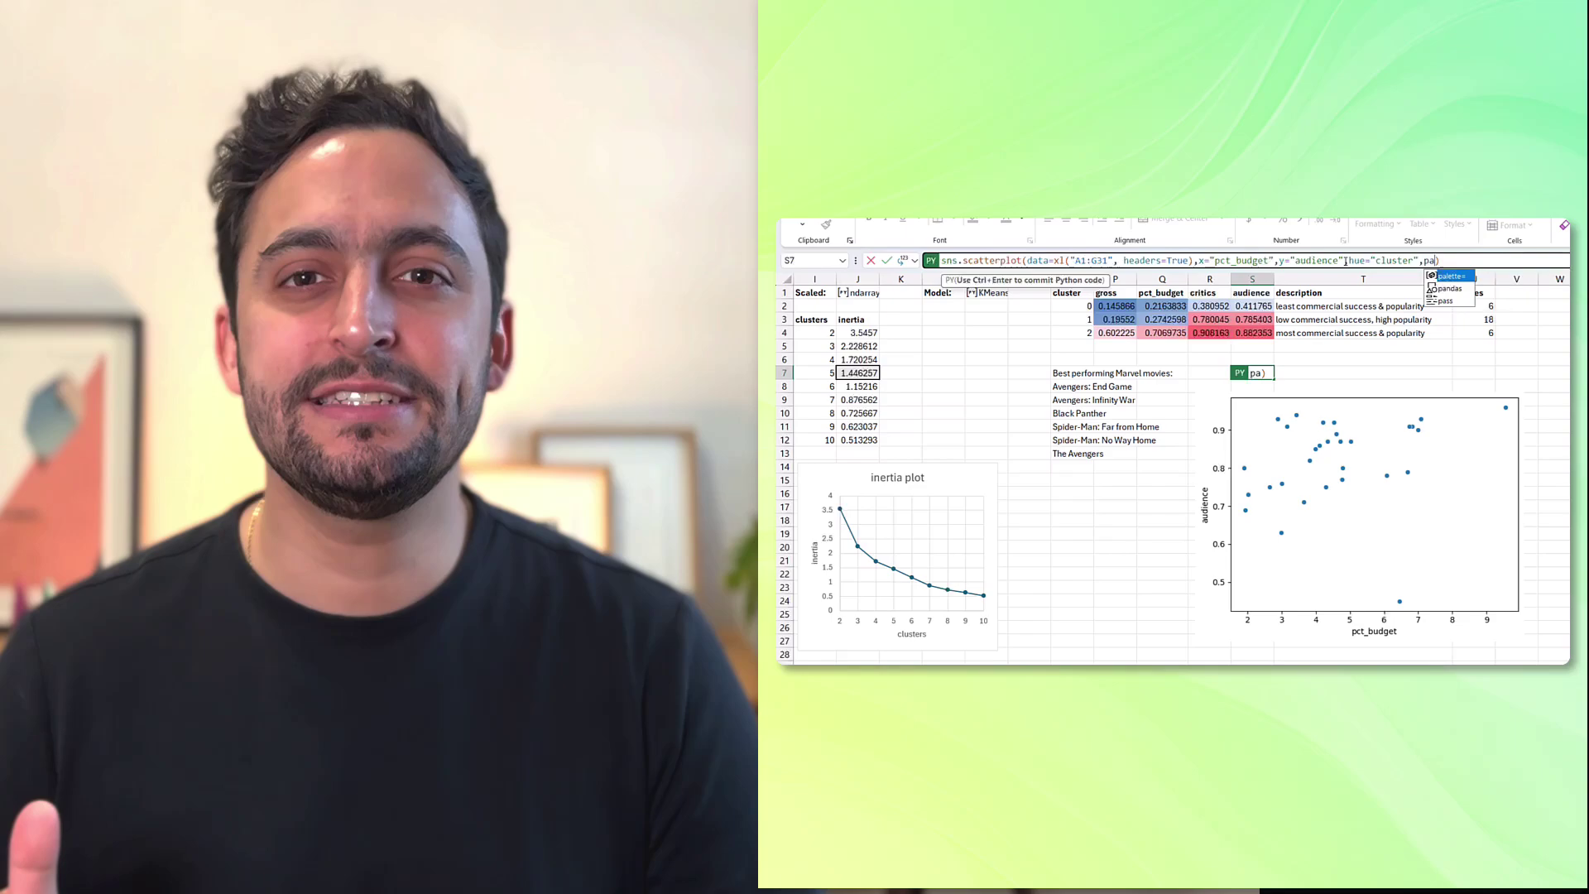
text(lette="bright")
key(ctrl+Return)
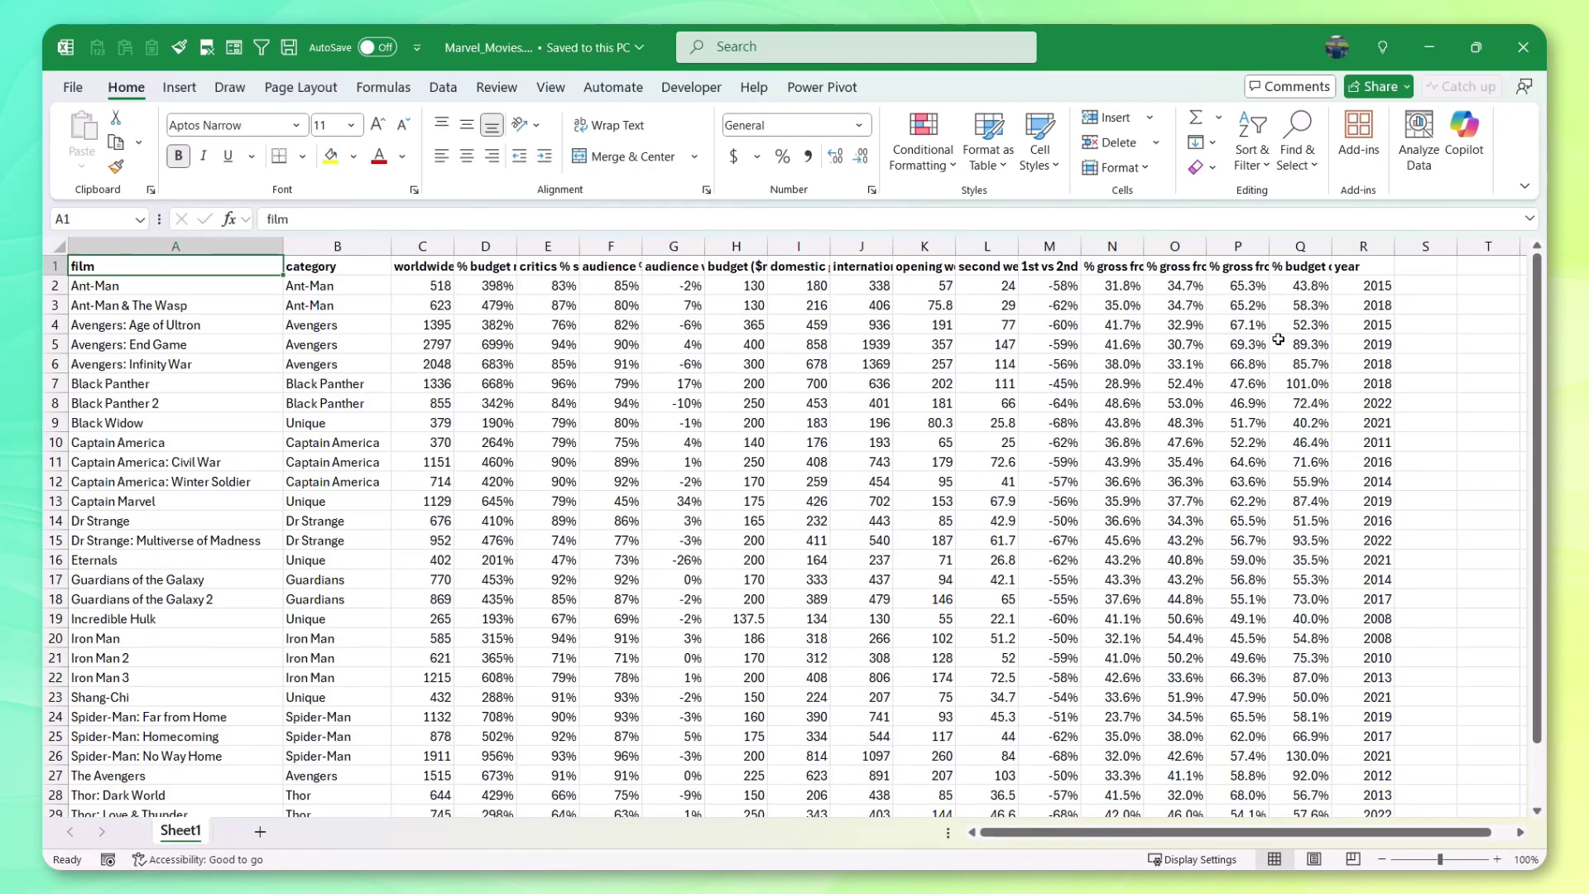
- Enter =TRANSPOSE(C1:R1) in T3 so the table's column headers spill down column T
click(1350, 331)
key(Right)
key(Right)
key(Right)
key(Right)
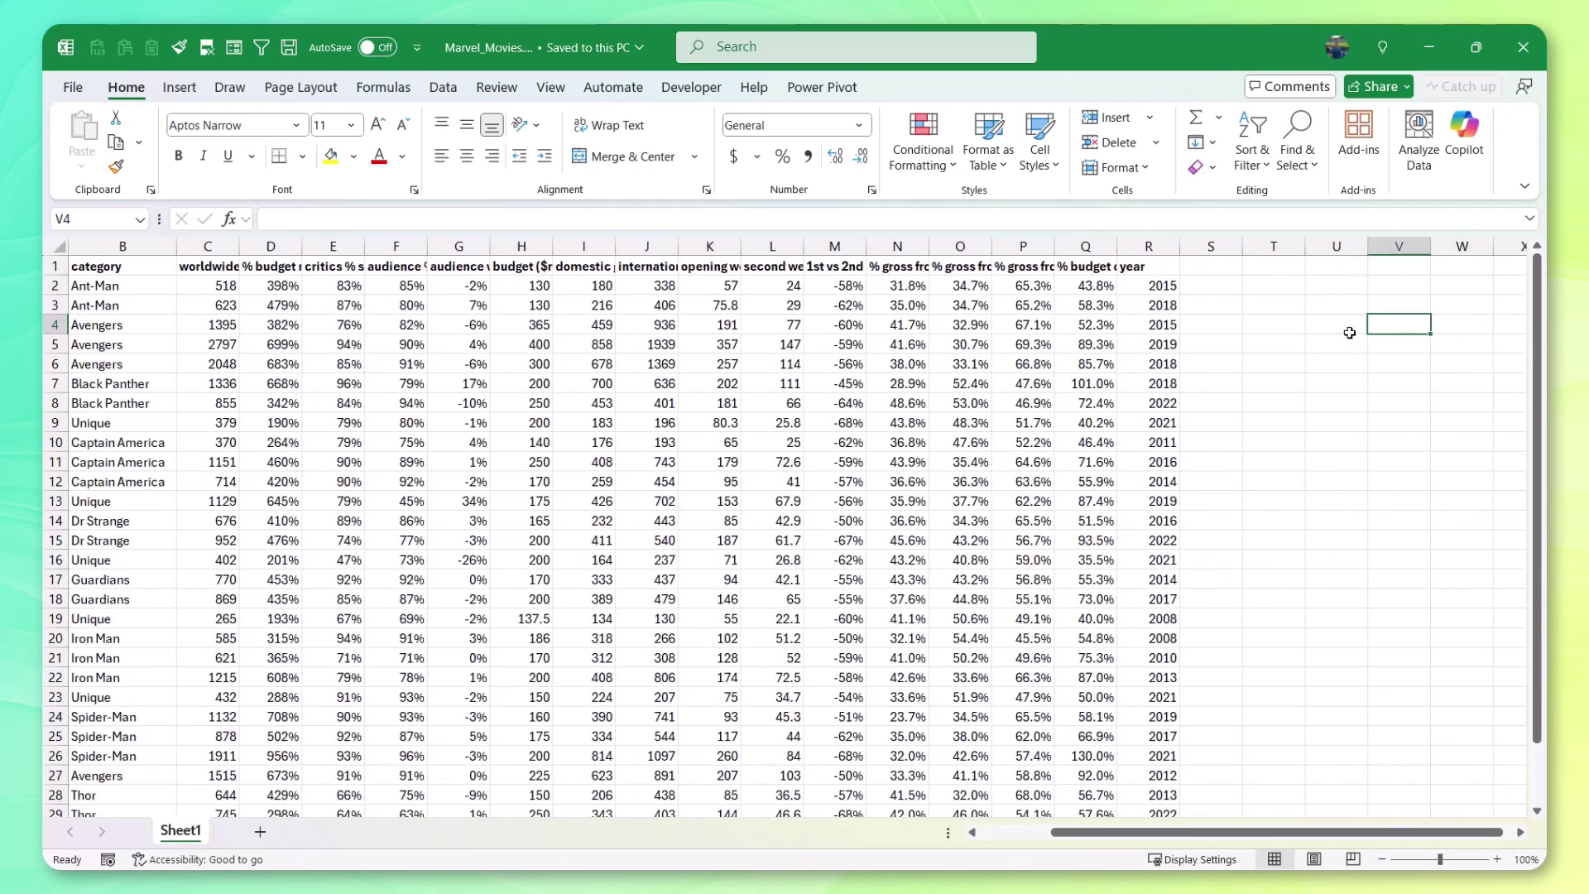
key(Left)
key(Left)
key(Up)
text(=ttr)
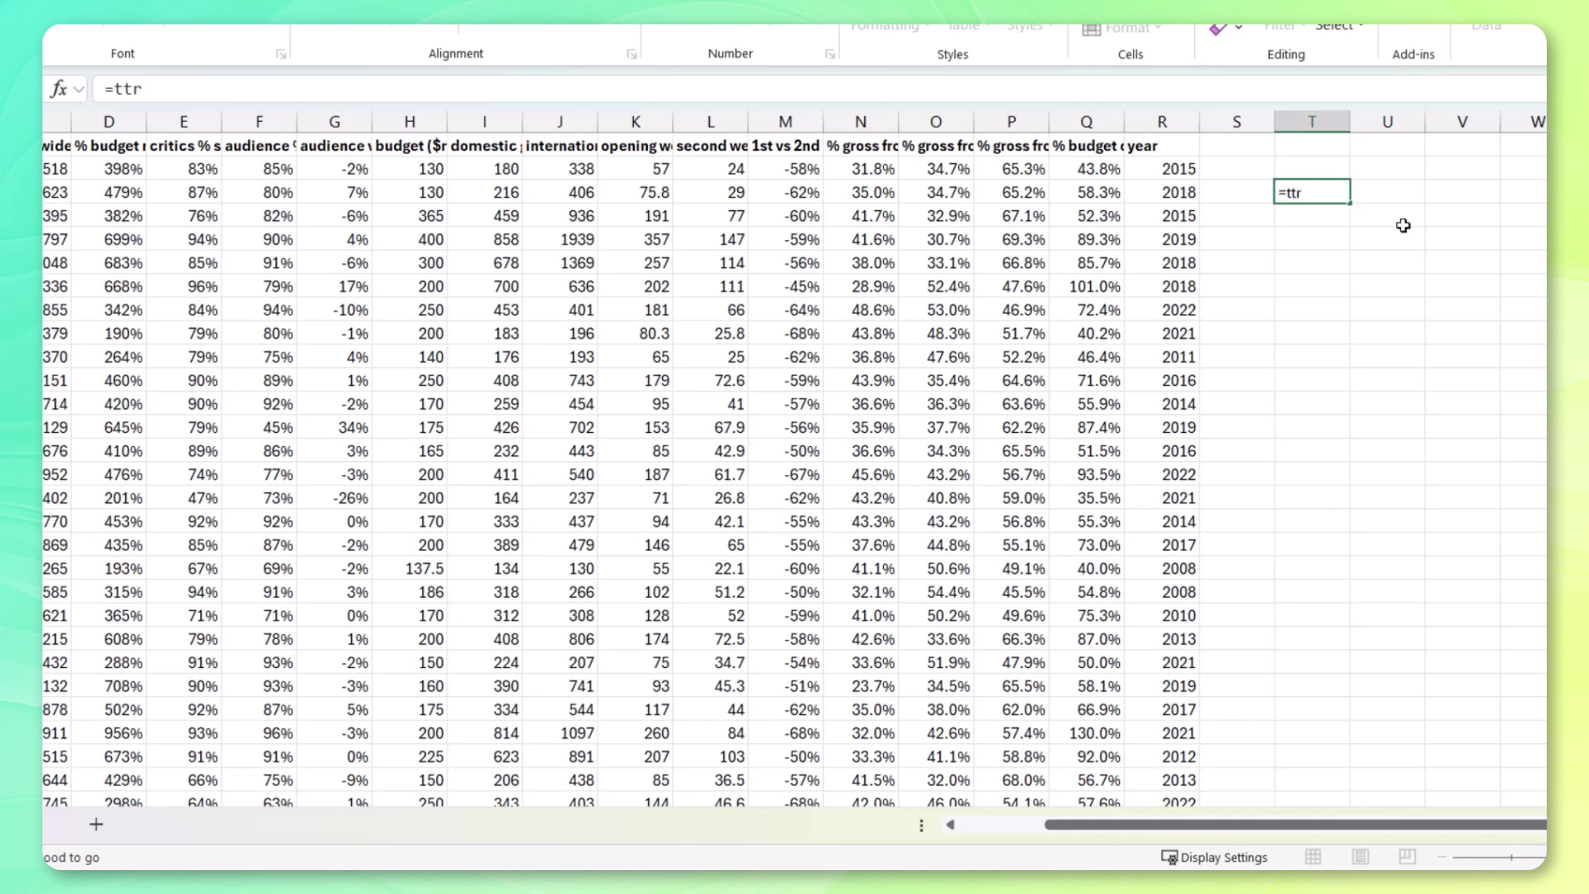
key(BackSpace)
key(BackSpace)
text(ran)
key(Down)
key(Tab)
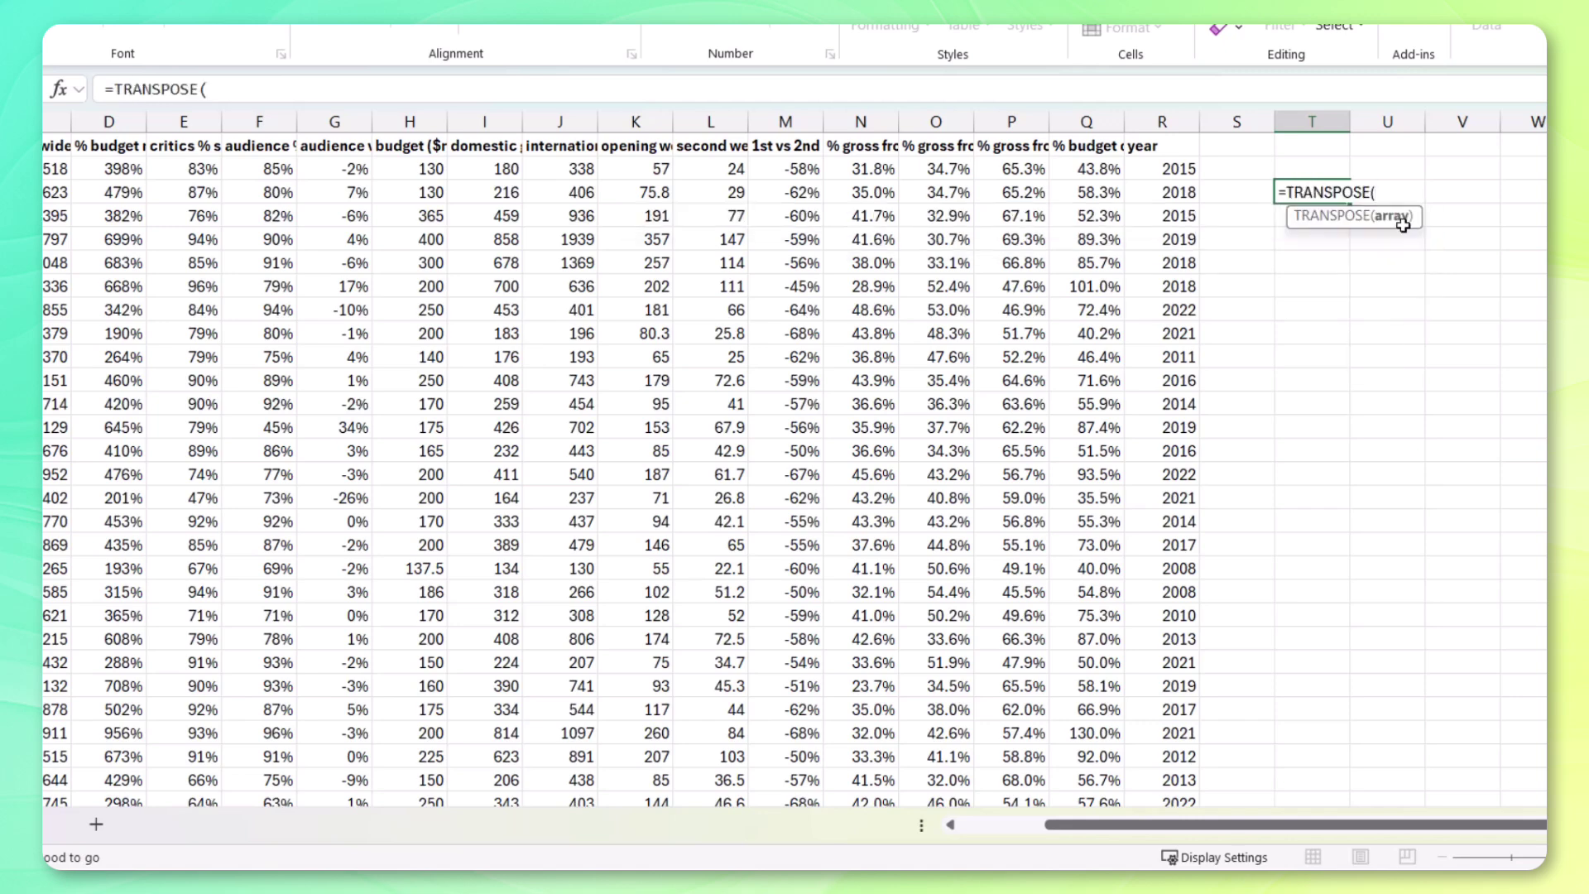
key(Left)
key(Up)
key(Left)
key(Up)
key(shift+Left)
key(shift+Left)
key(shift+Left)
key(shift+Left)
key(shift+Left)
key(shift+Left)
key(shift+Left)
key(shift+Left)
key(shift+Left)
key(shift+Left)
key(shift+Left)
key(shift+Left)
key(shift+Left)
key(shift+Left)
key(shift+Left)
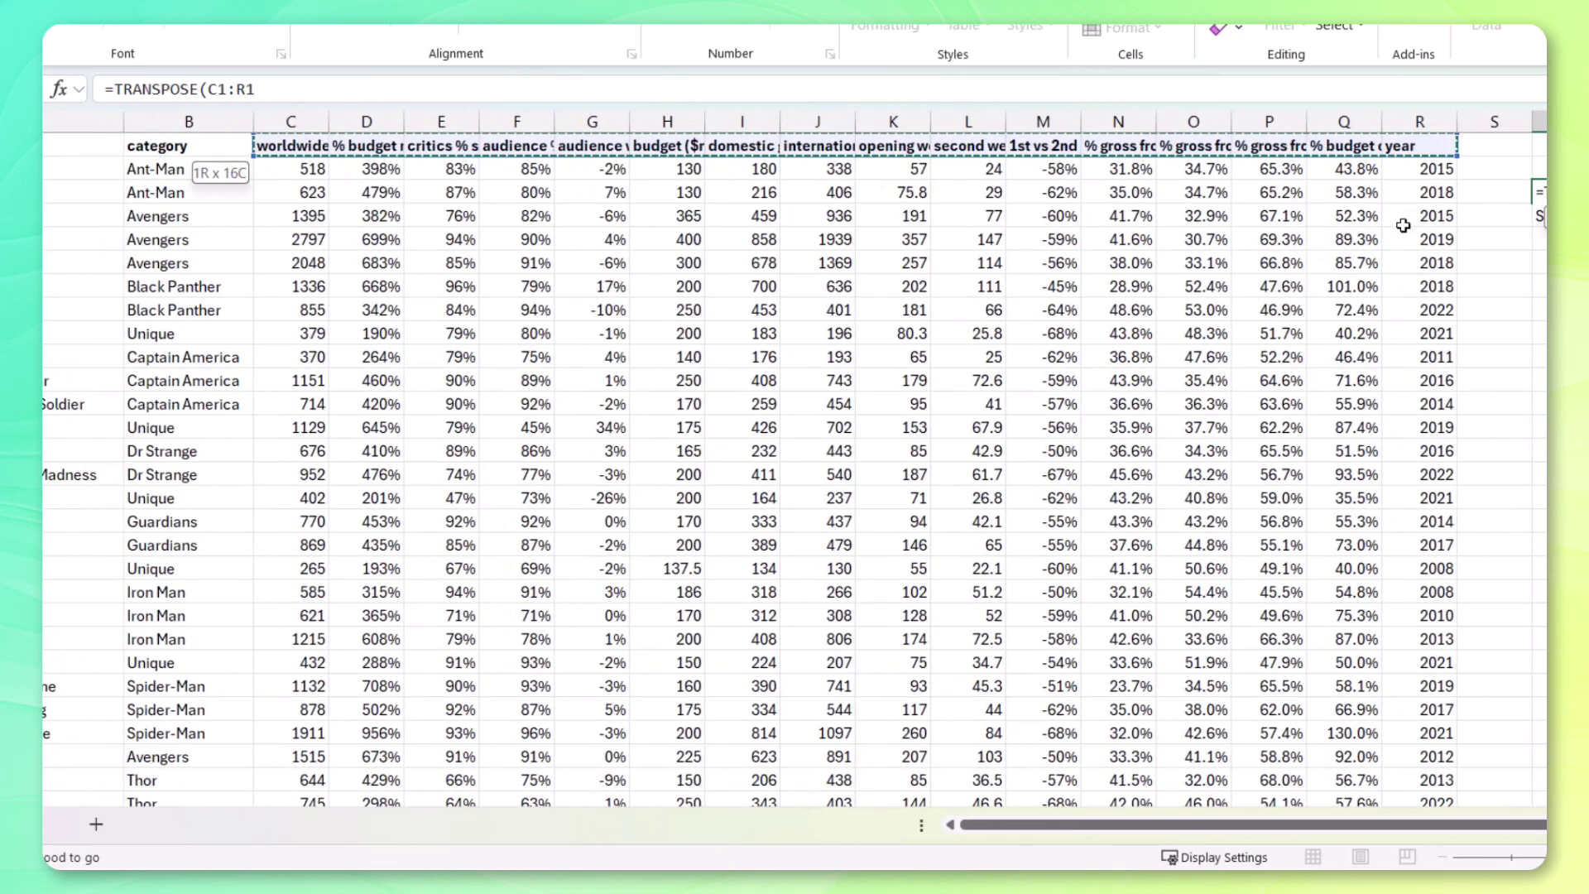
key(Return)
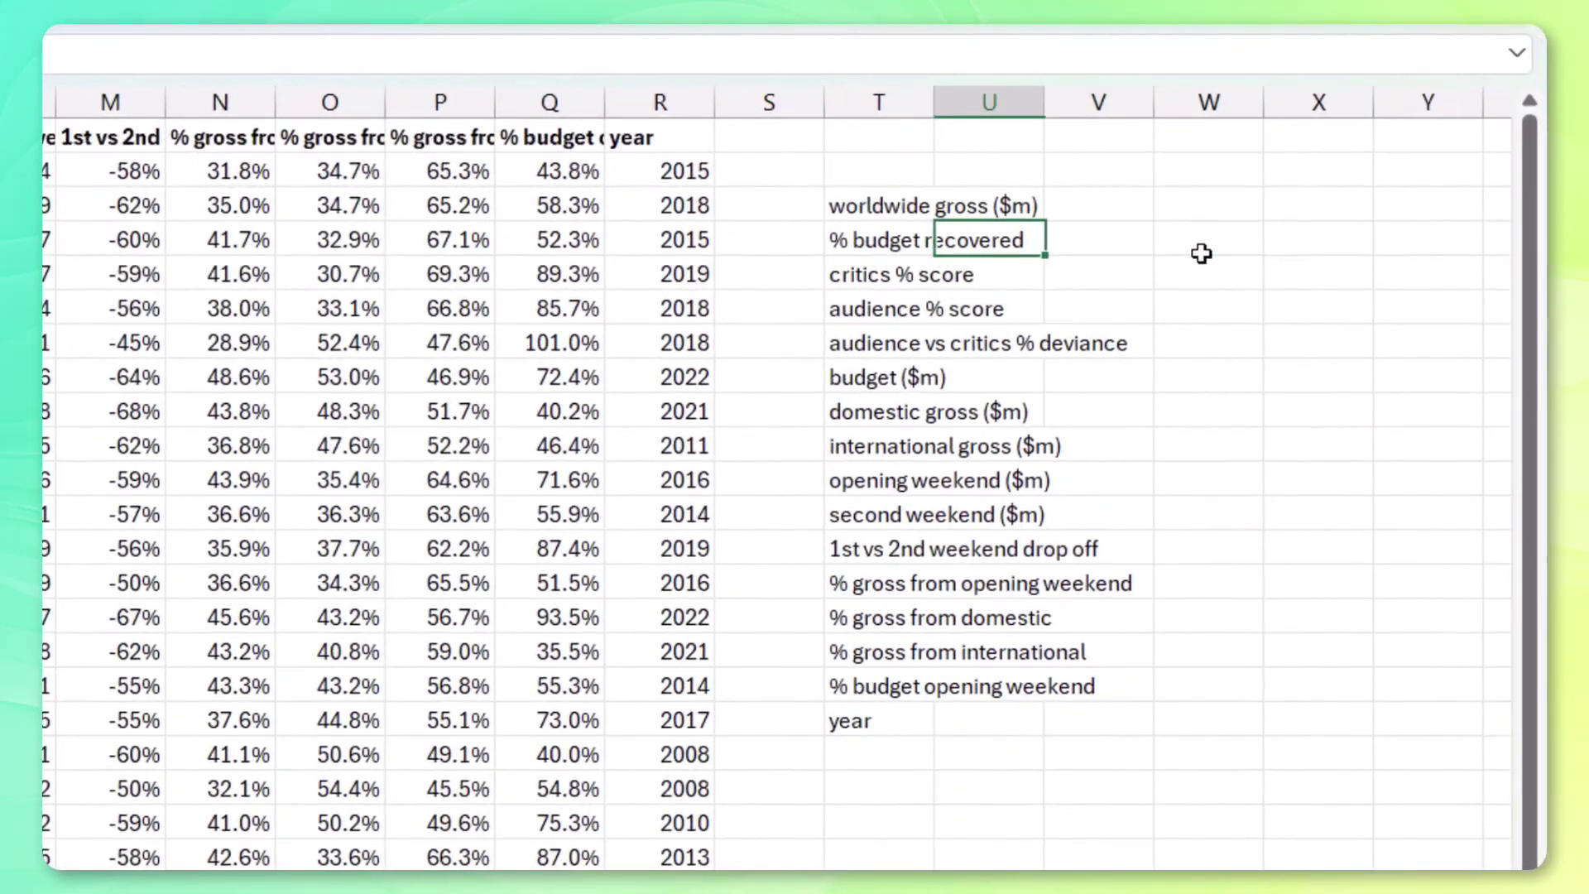
key(Up)
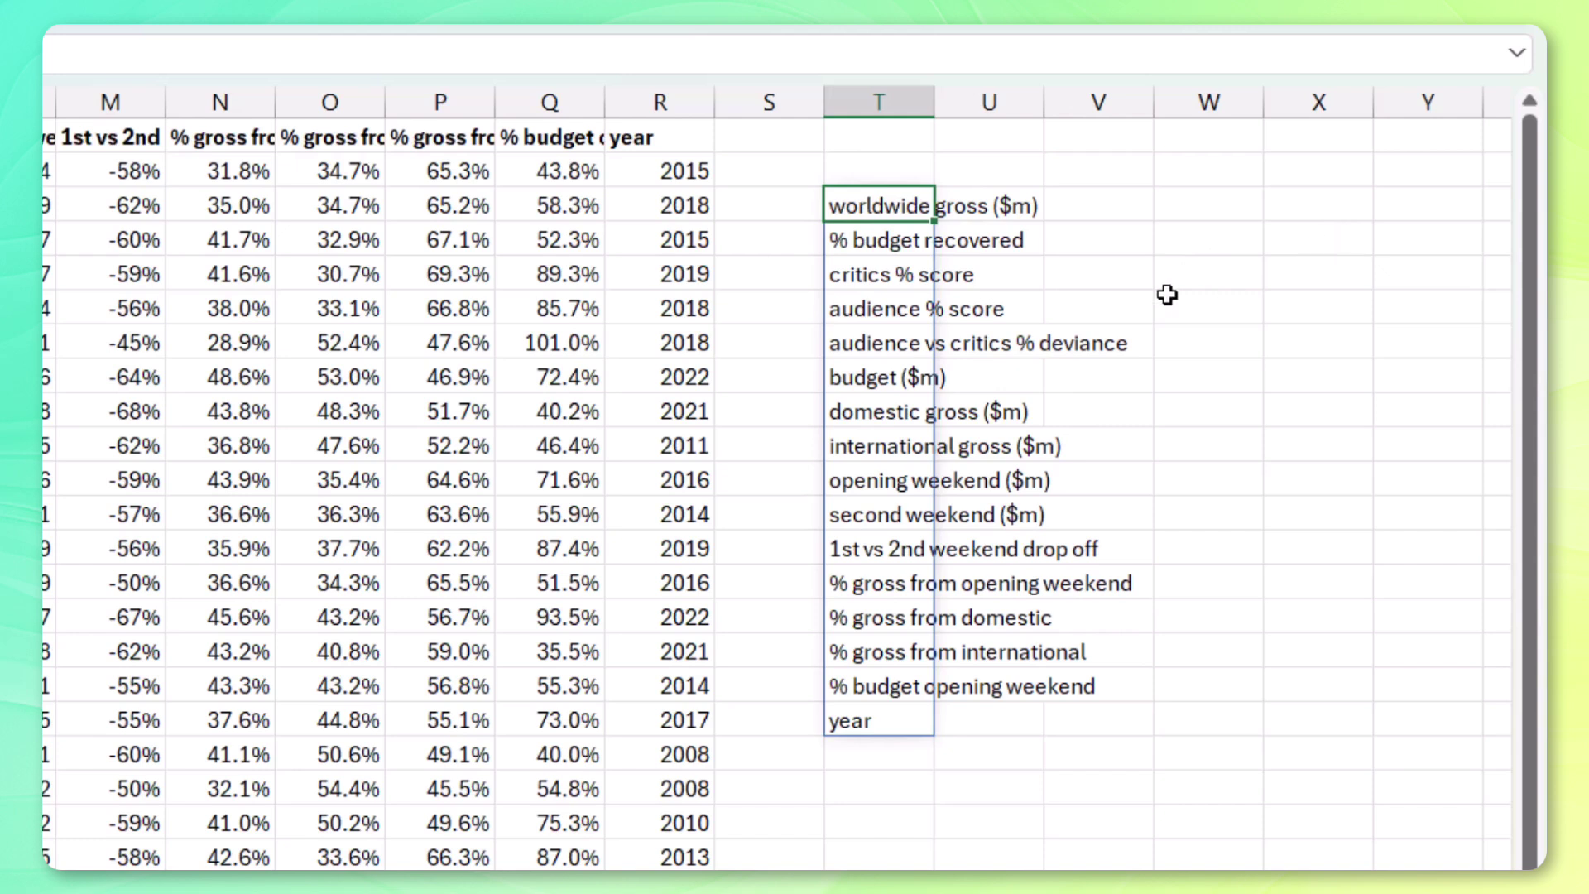
- Review the header labels and select the four to keep, worldwide gross ($m) through audience % score
drag(872, 410, 848, 687)
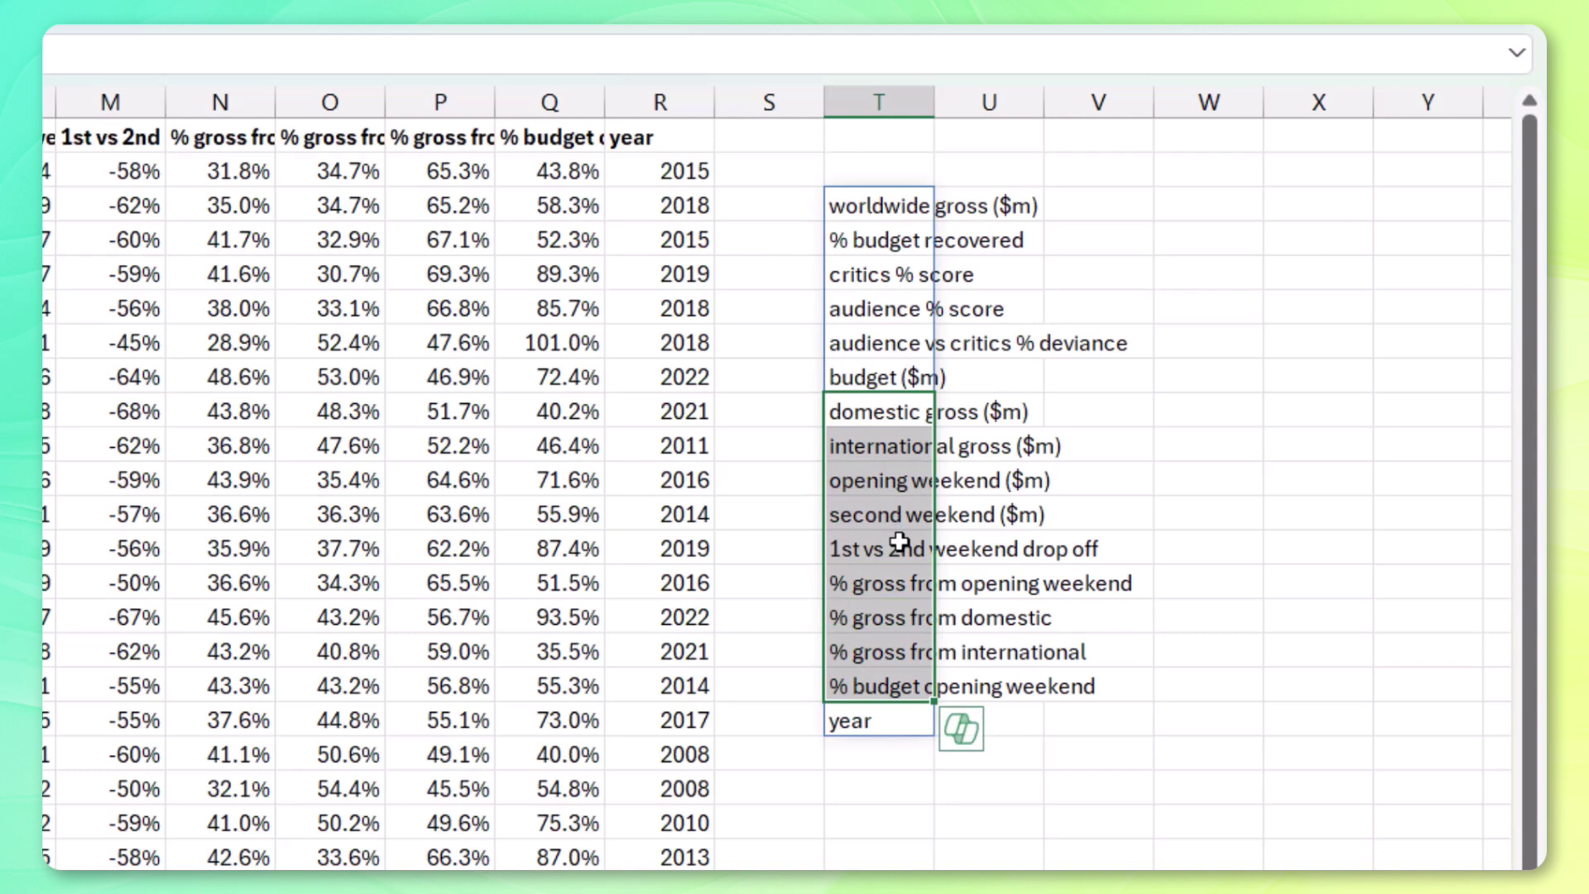
click(908, 209)
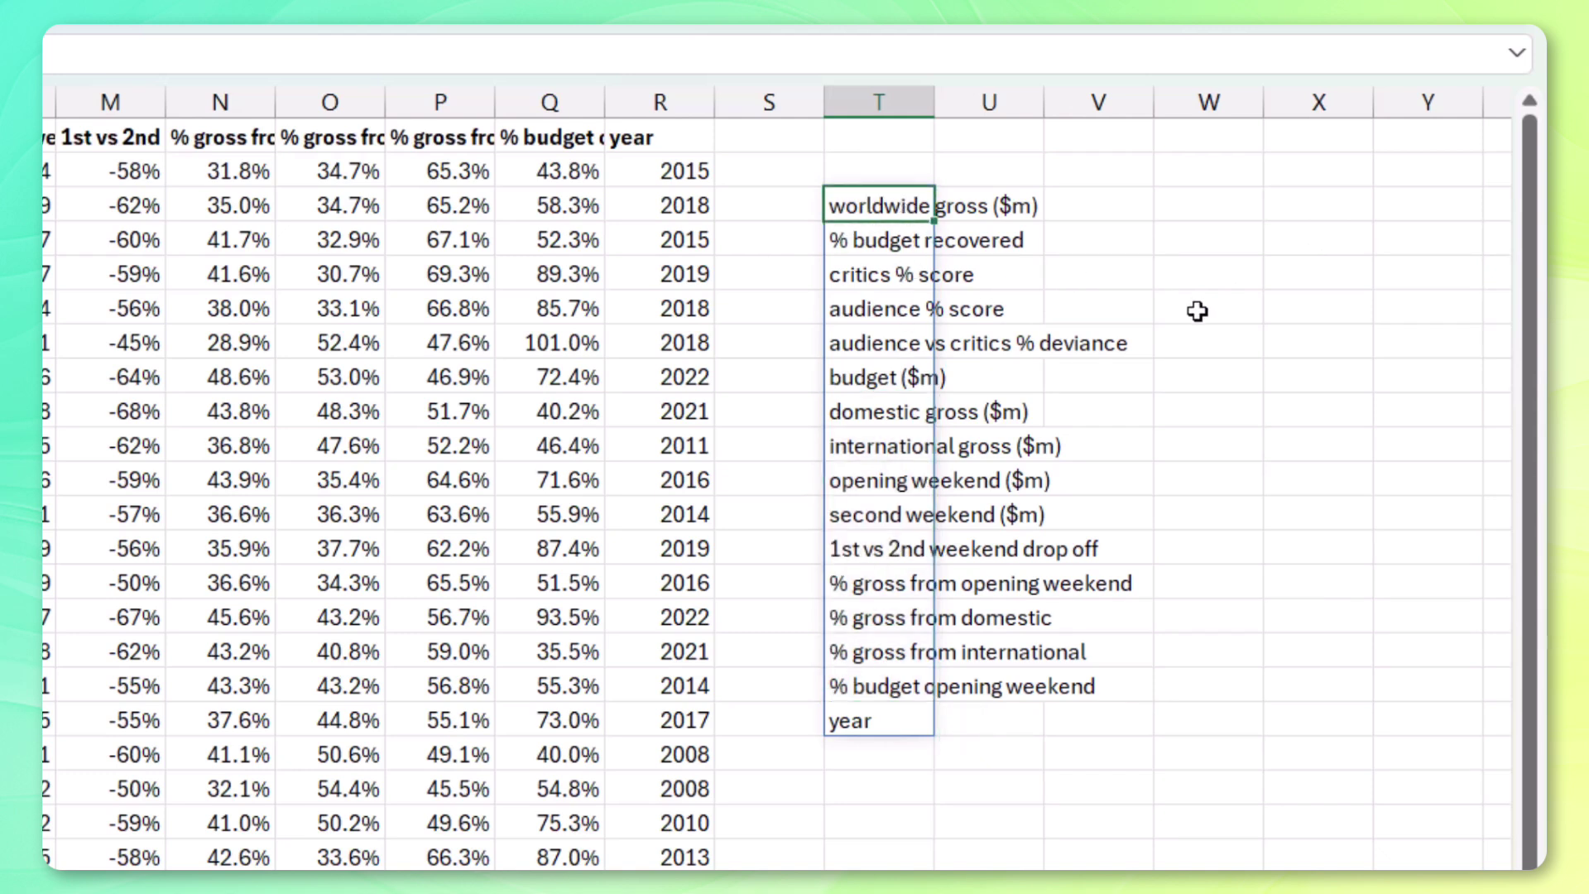
click(896, 235)
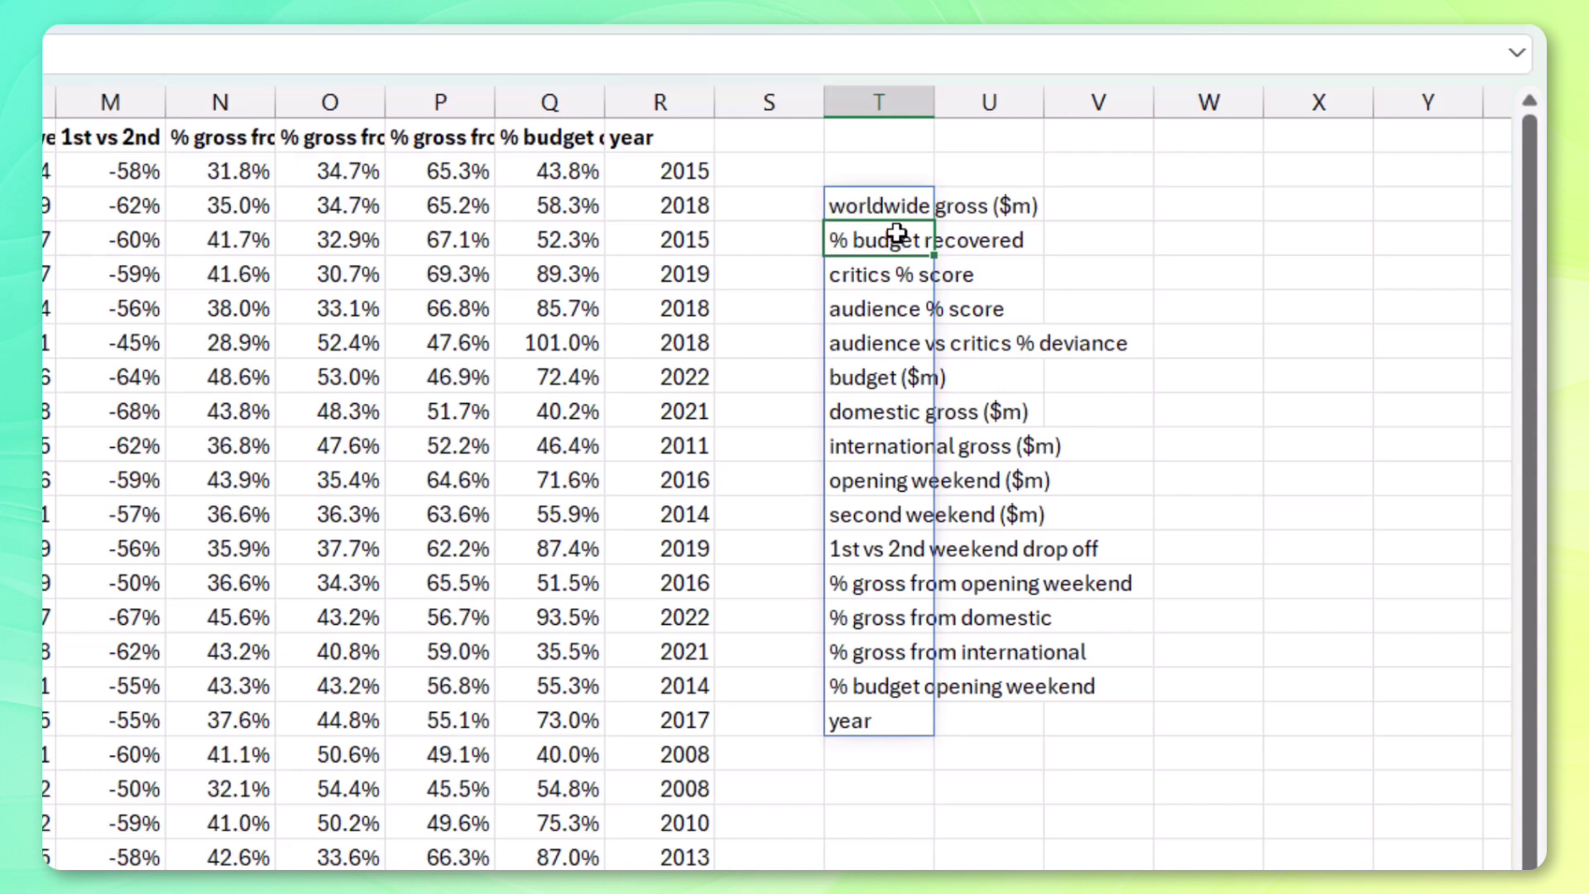
click(889, 370)
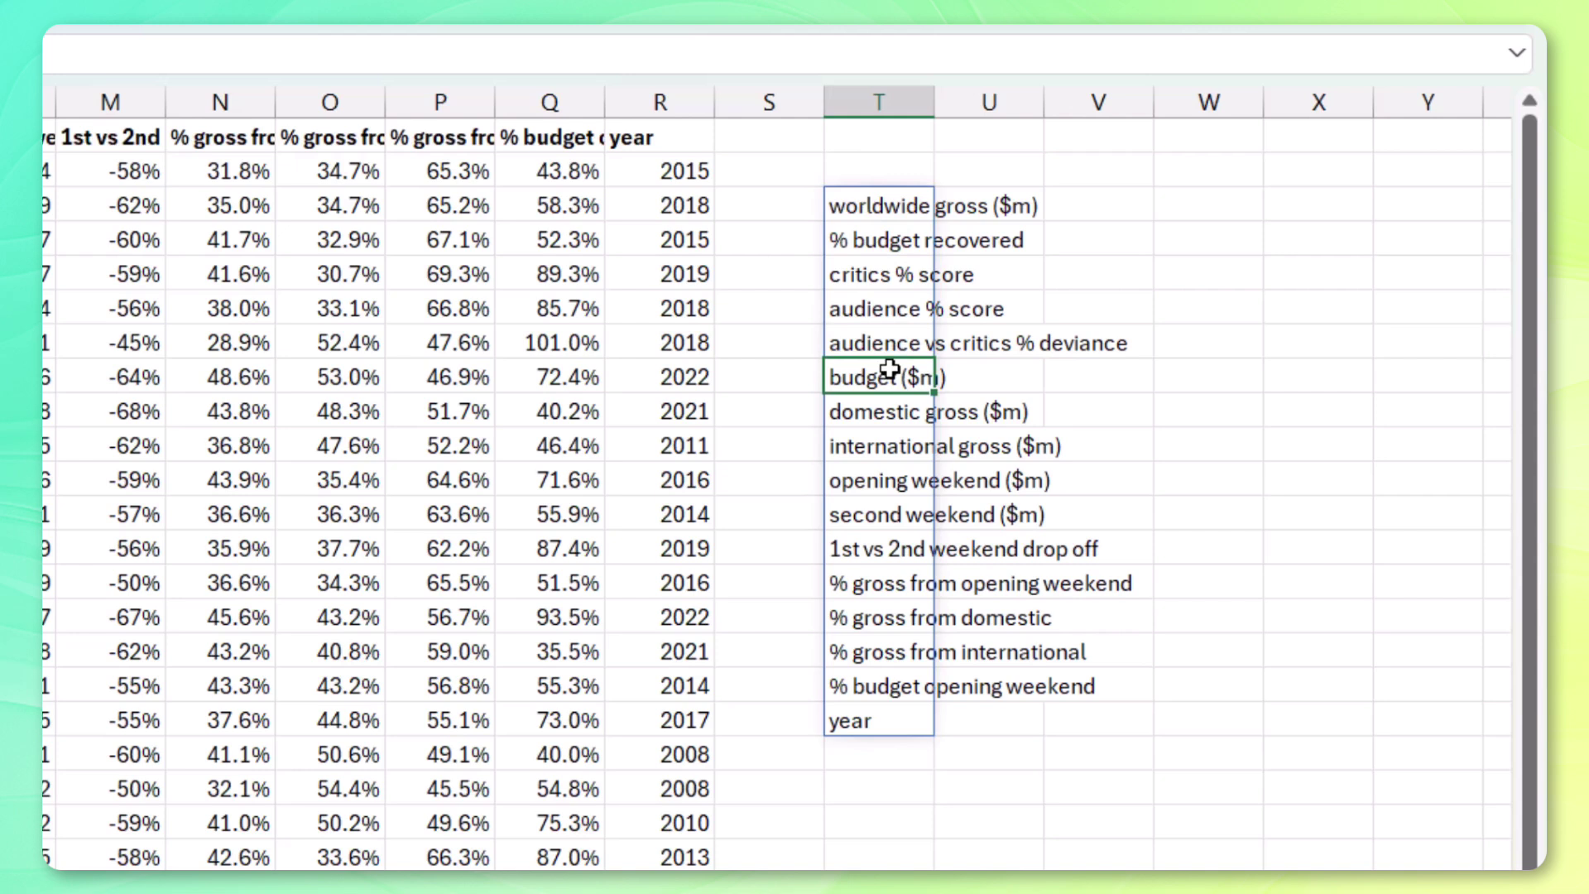
click(879, 241)
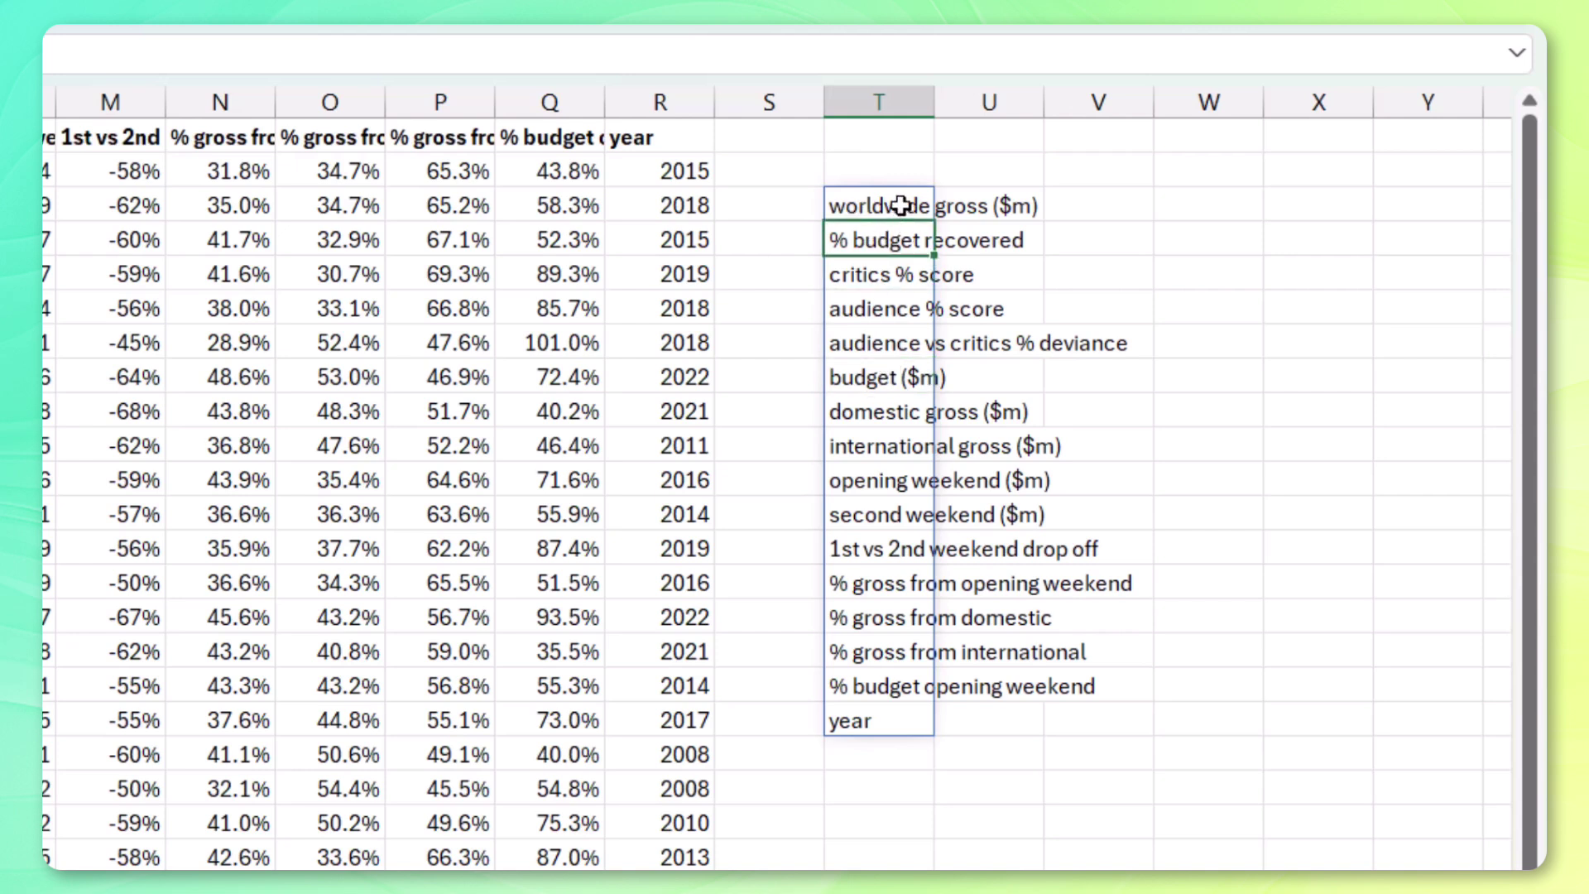
click(901, 207)
click(915, 375)
click(918, 199)
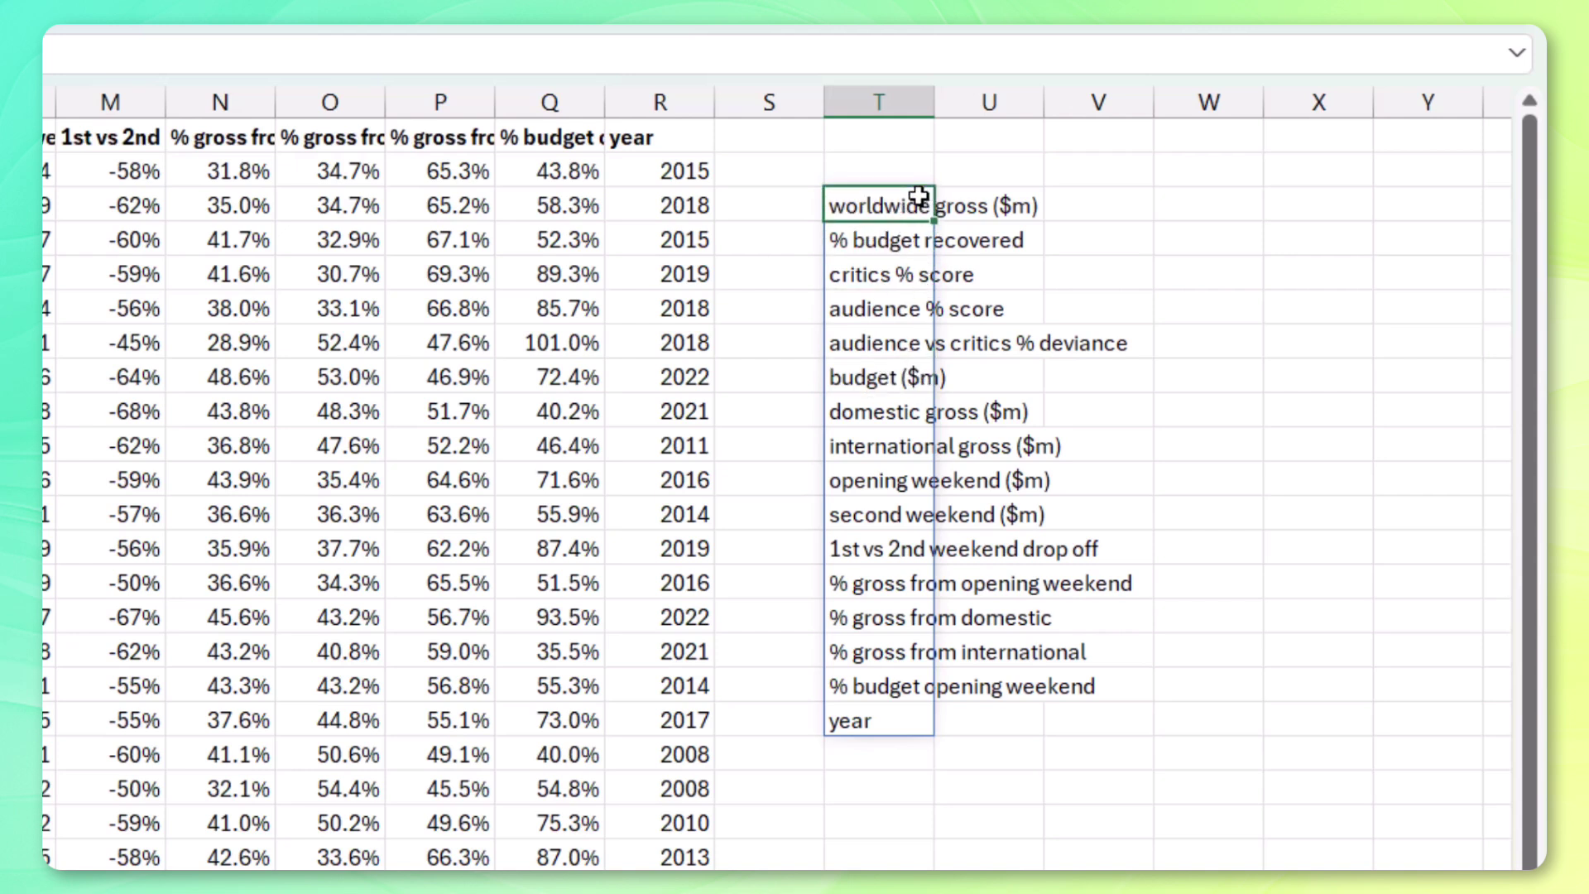
click(898, 249)
click(899, 277)
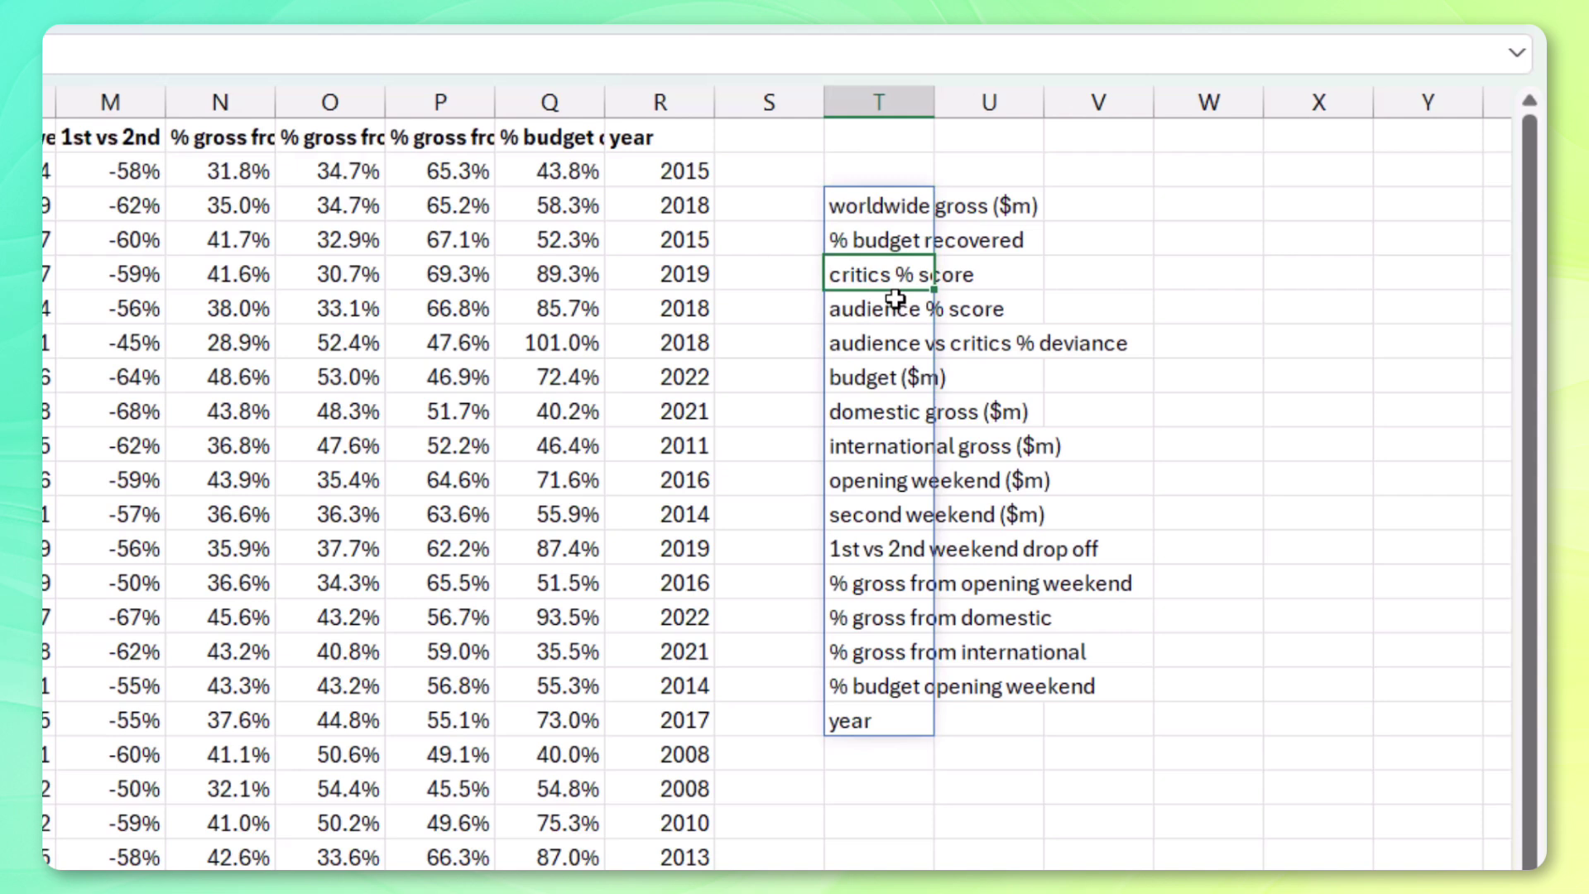
click(895, 302)
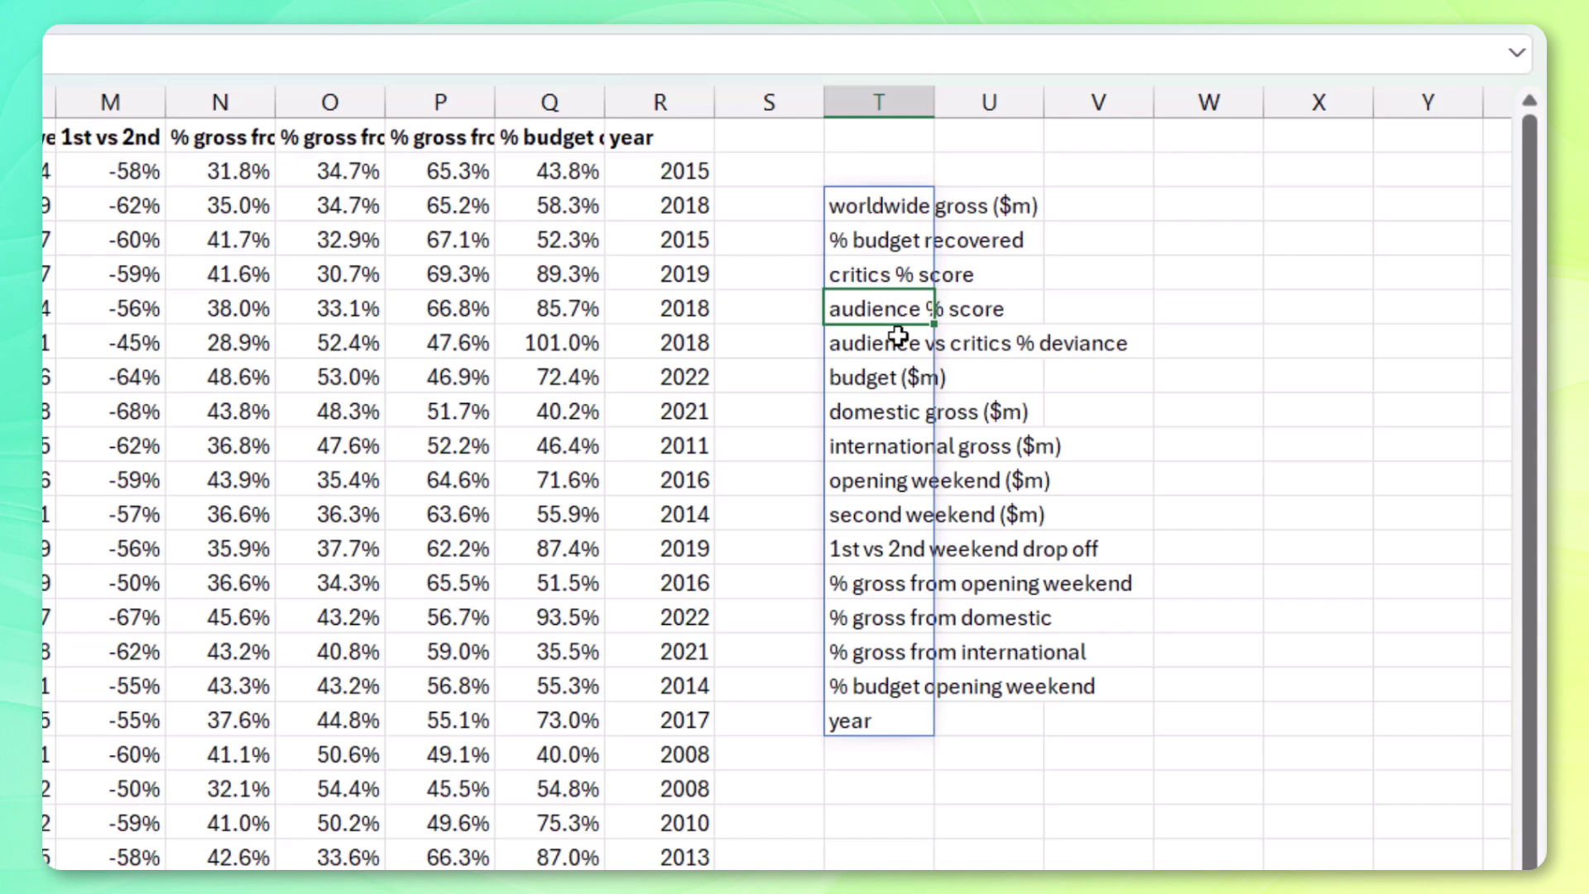
click(898, 342)
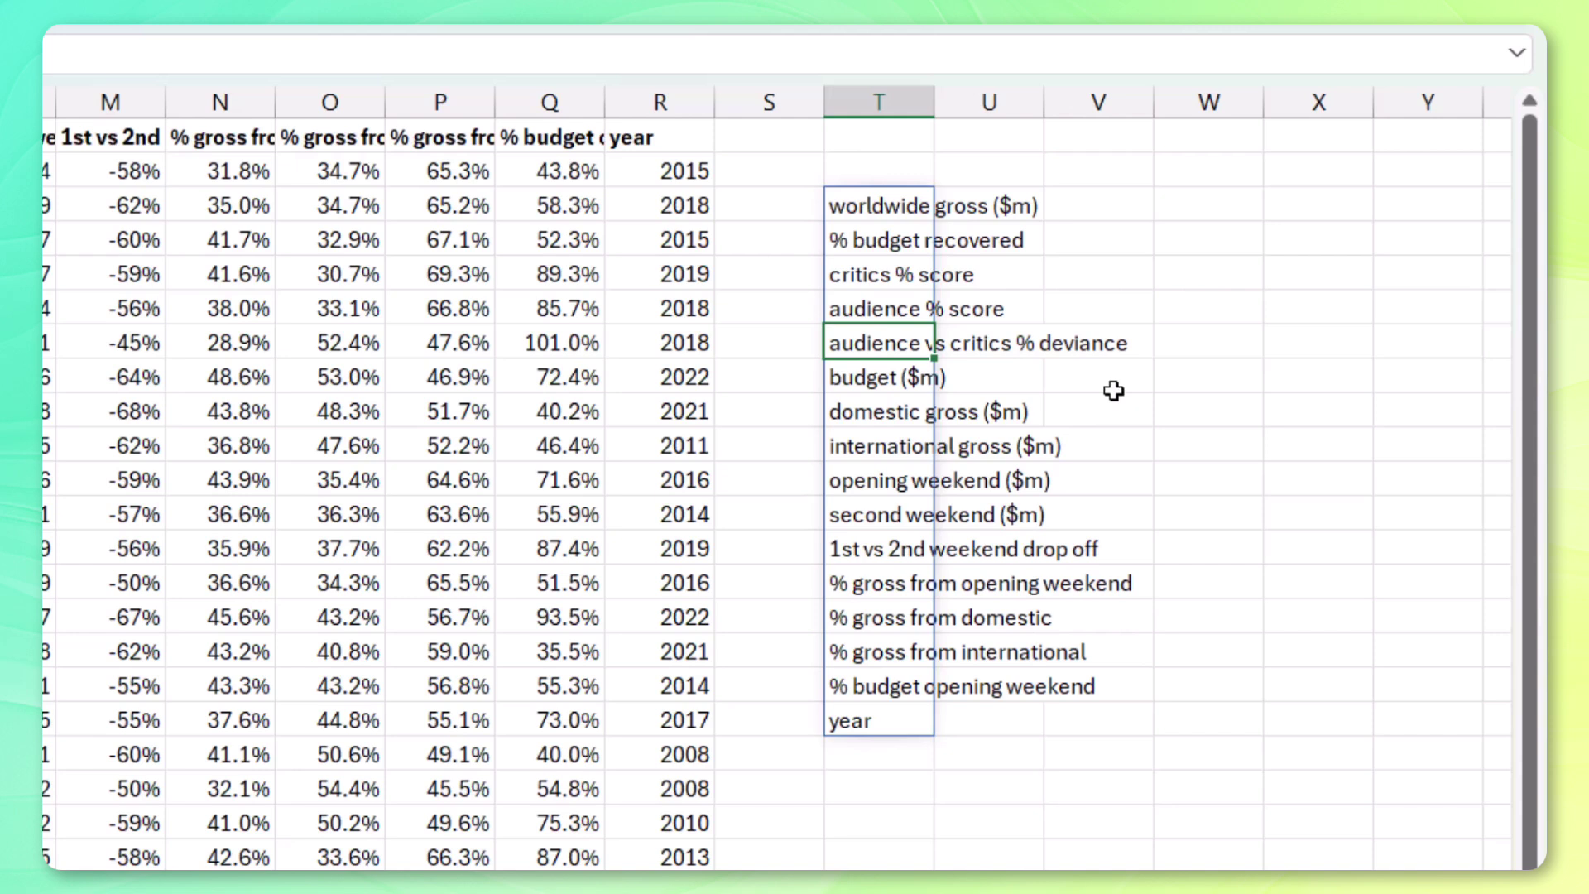
click(879, 720)
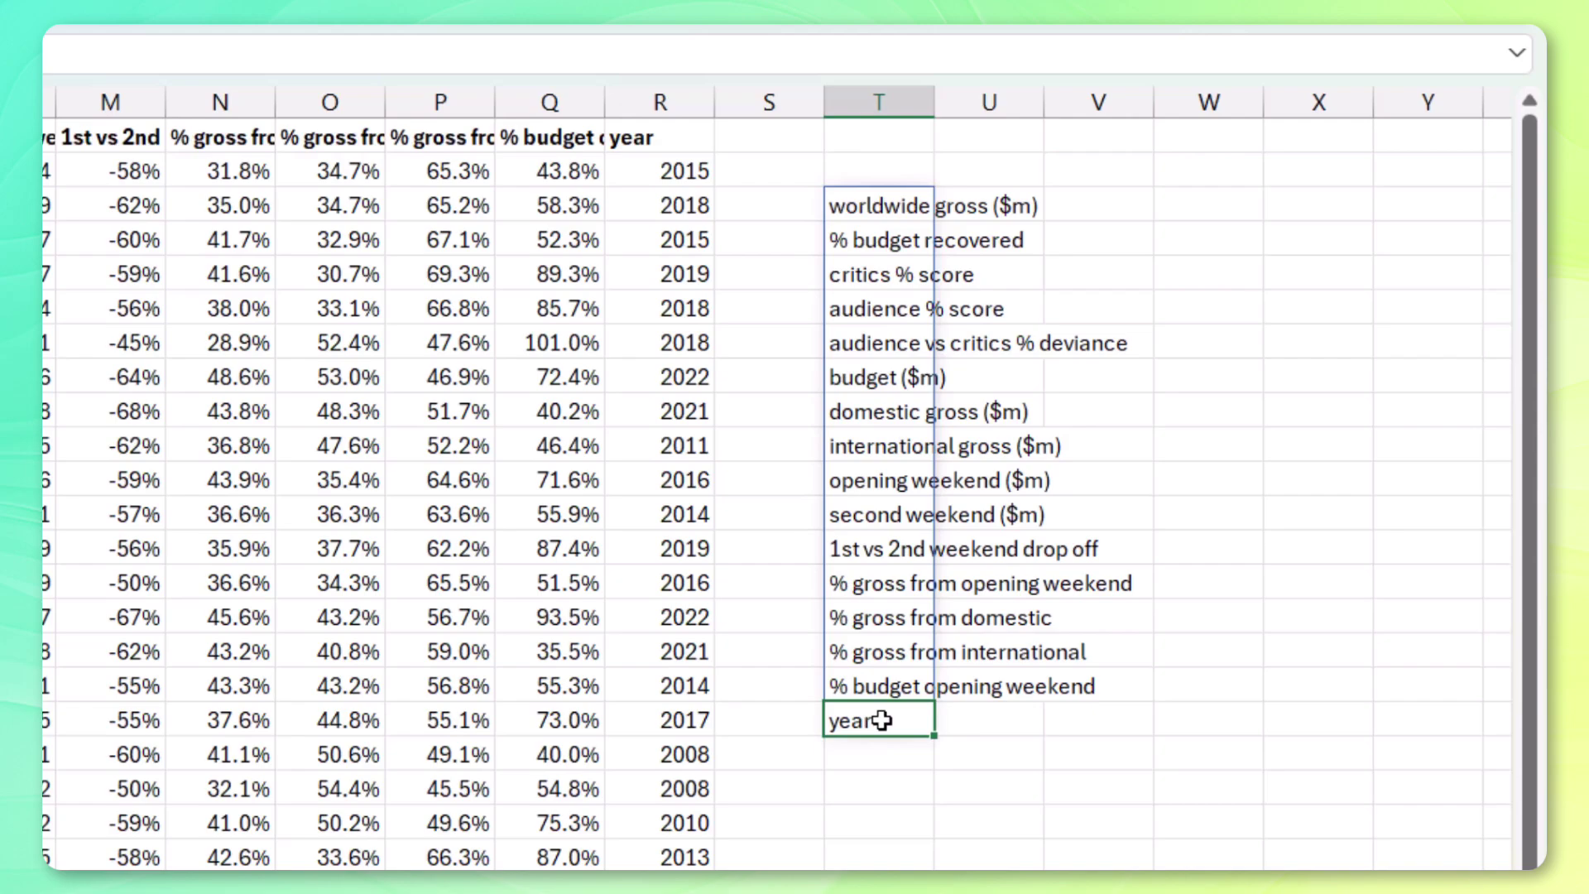
drag(882, 207, 891, 309)
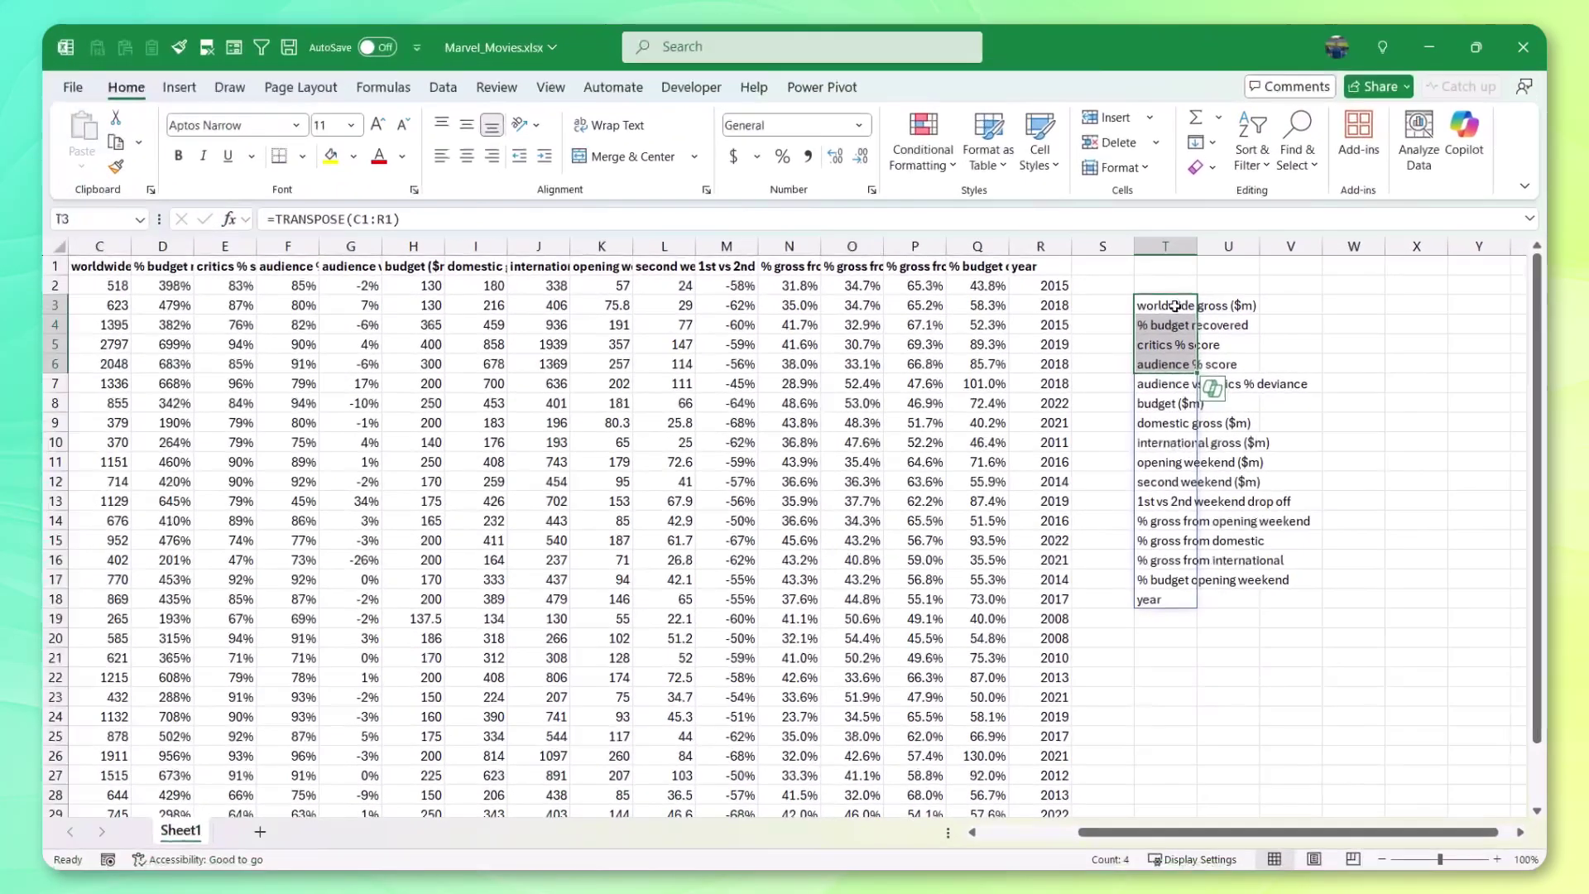
- Delete the transposed header list in T3 and remove columns G through R
click(896, 206)
key(Delete)
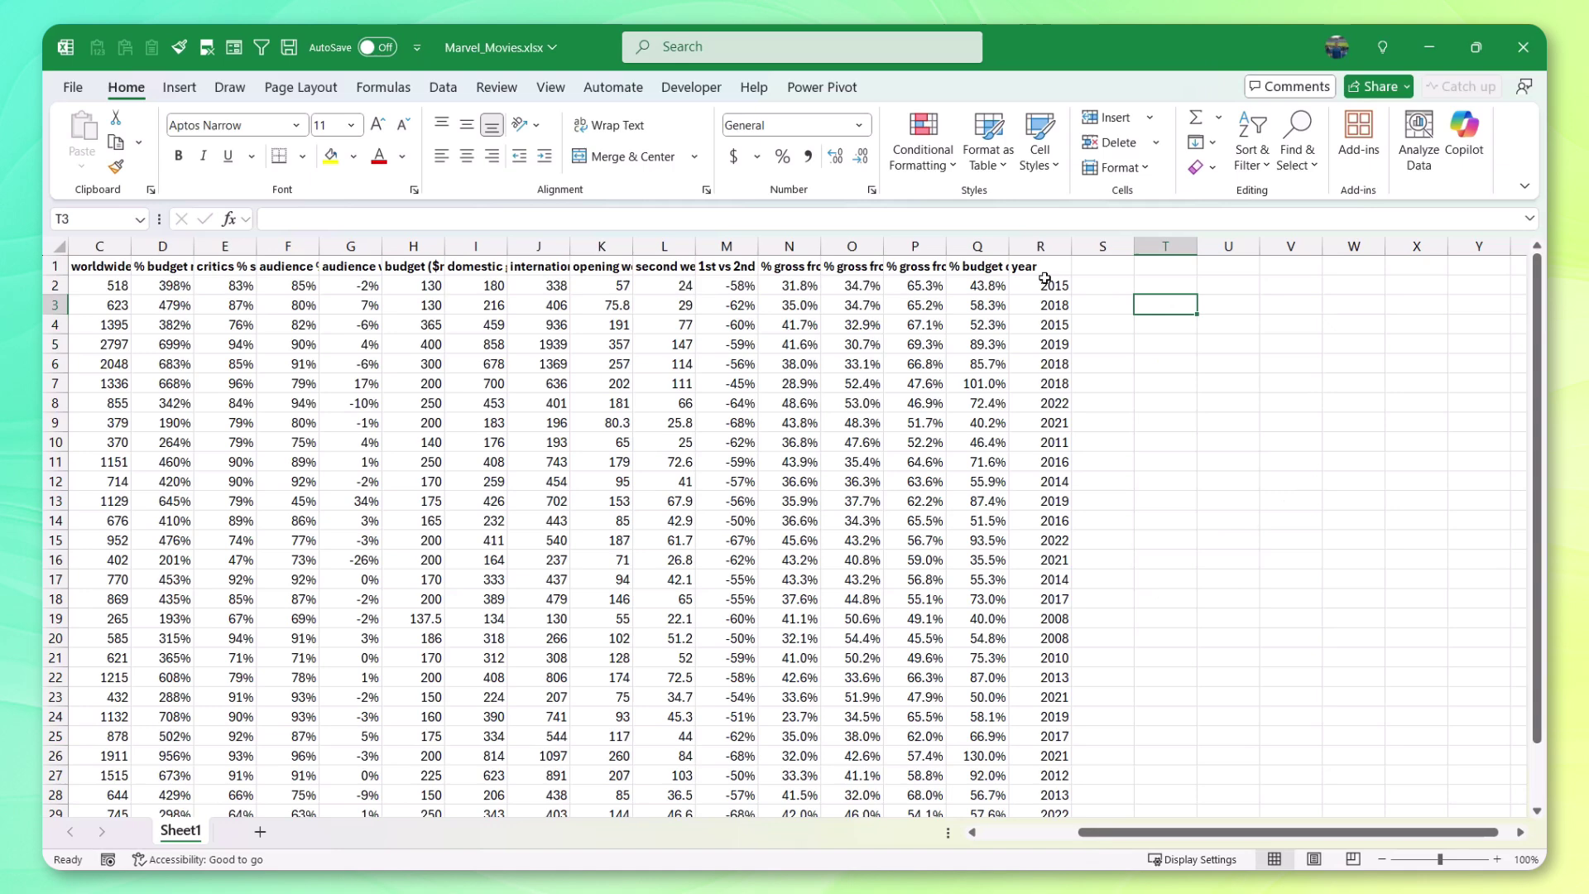
drag(331, 235, 1025, 246)
key(ctrl+minus)
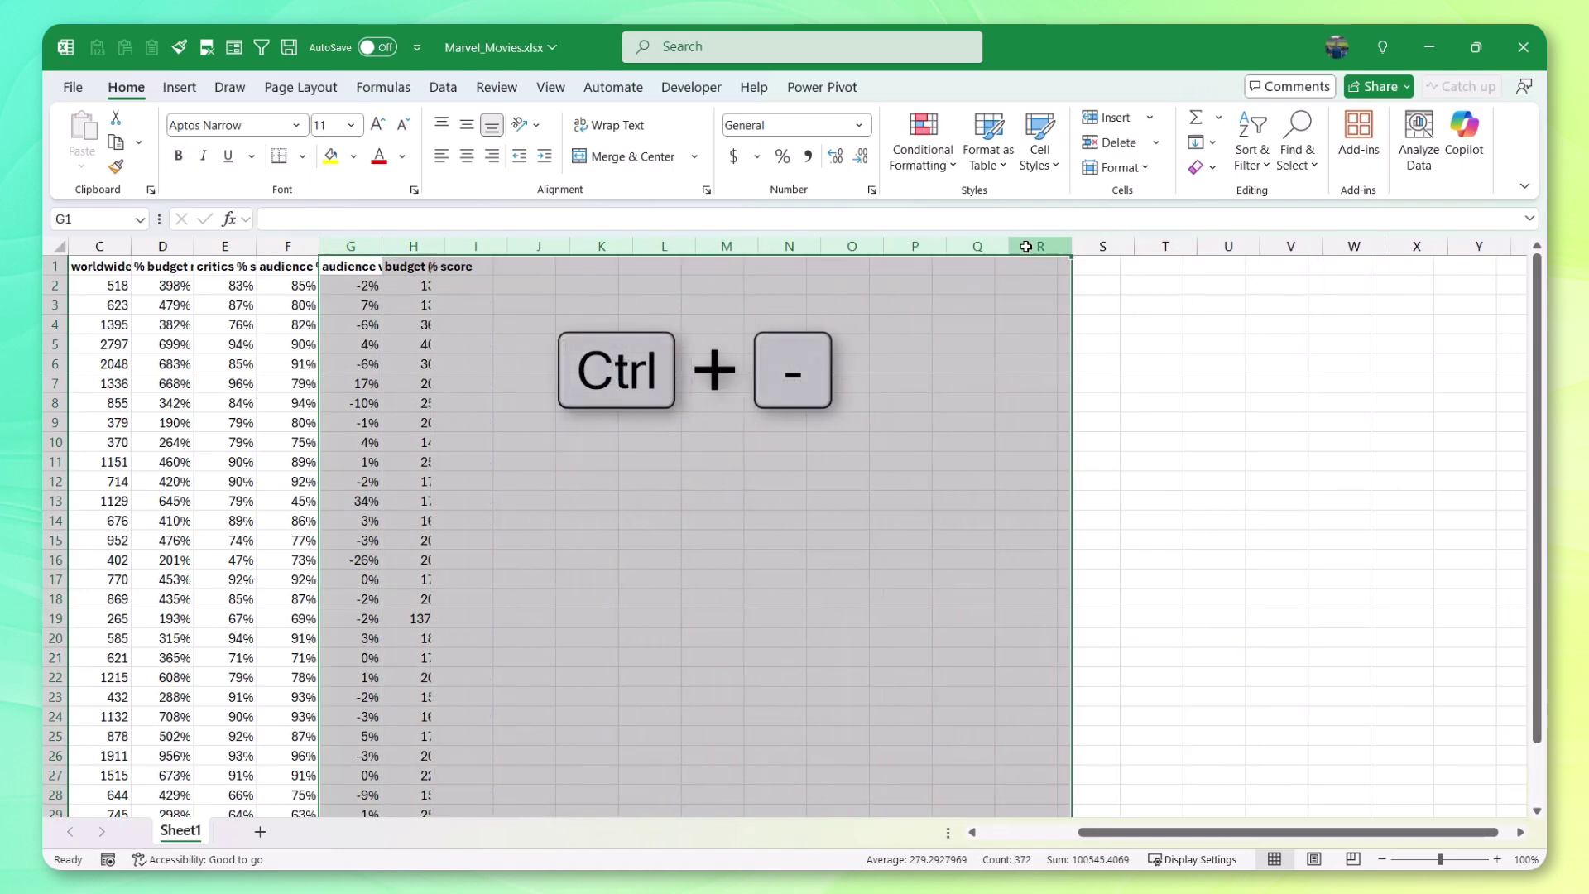
- Rename headers C1:F1 to gross, pct_budget, critics and audience
scroll(1025, 246, left, 2)
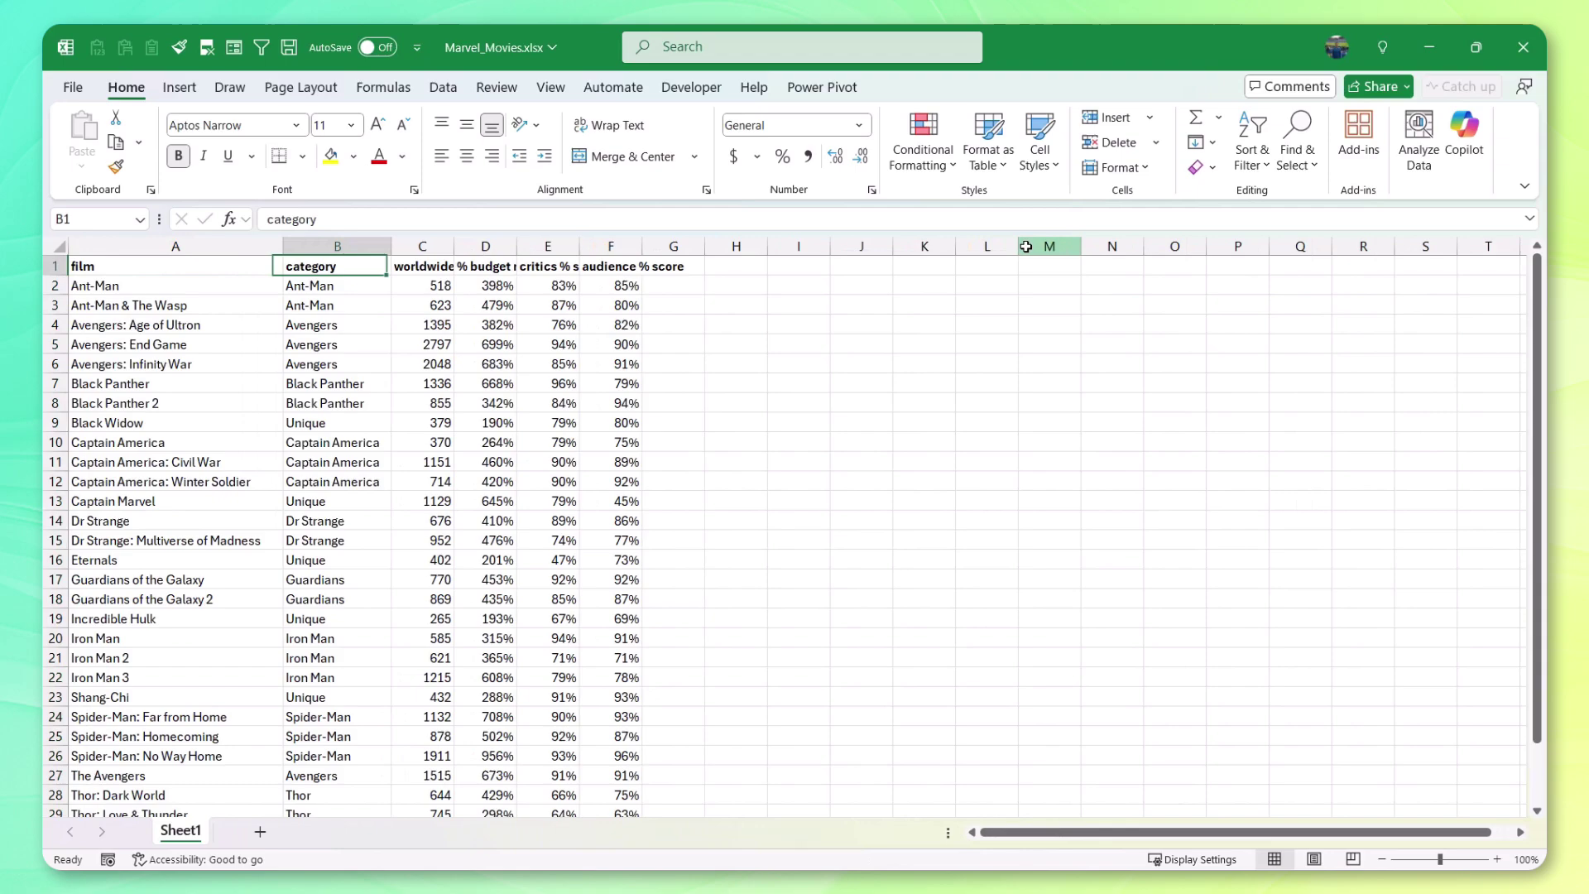
key(Left)
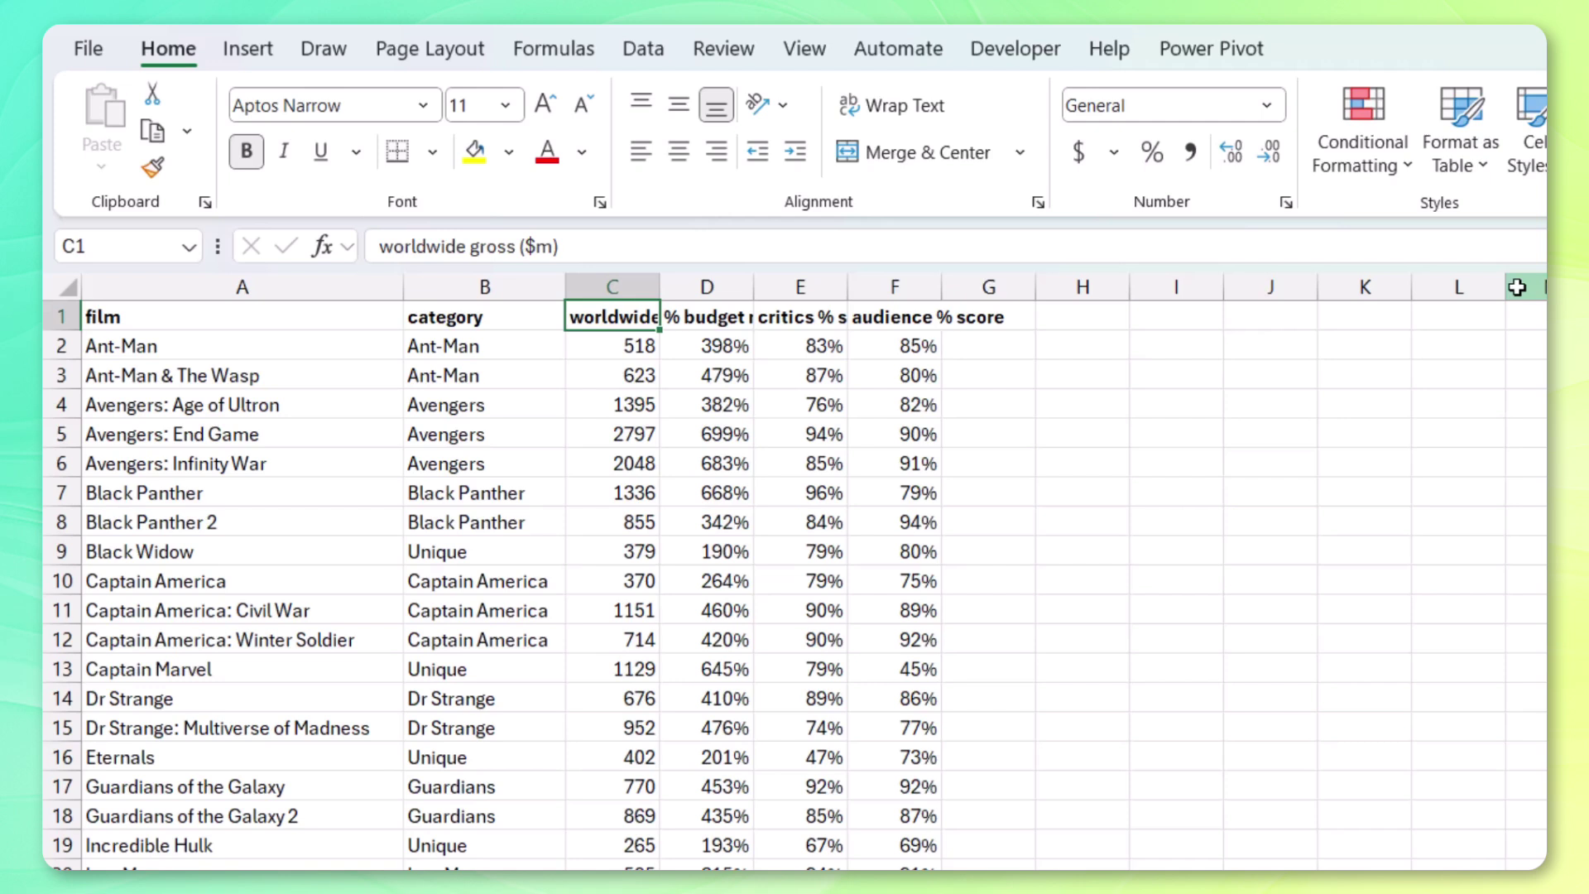
text(gross)
key(Tab)
text(pc)
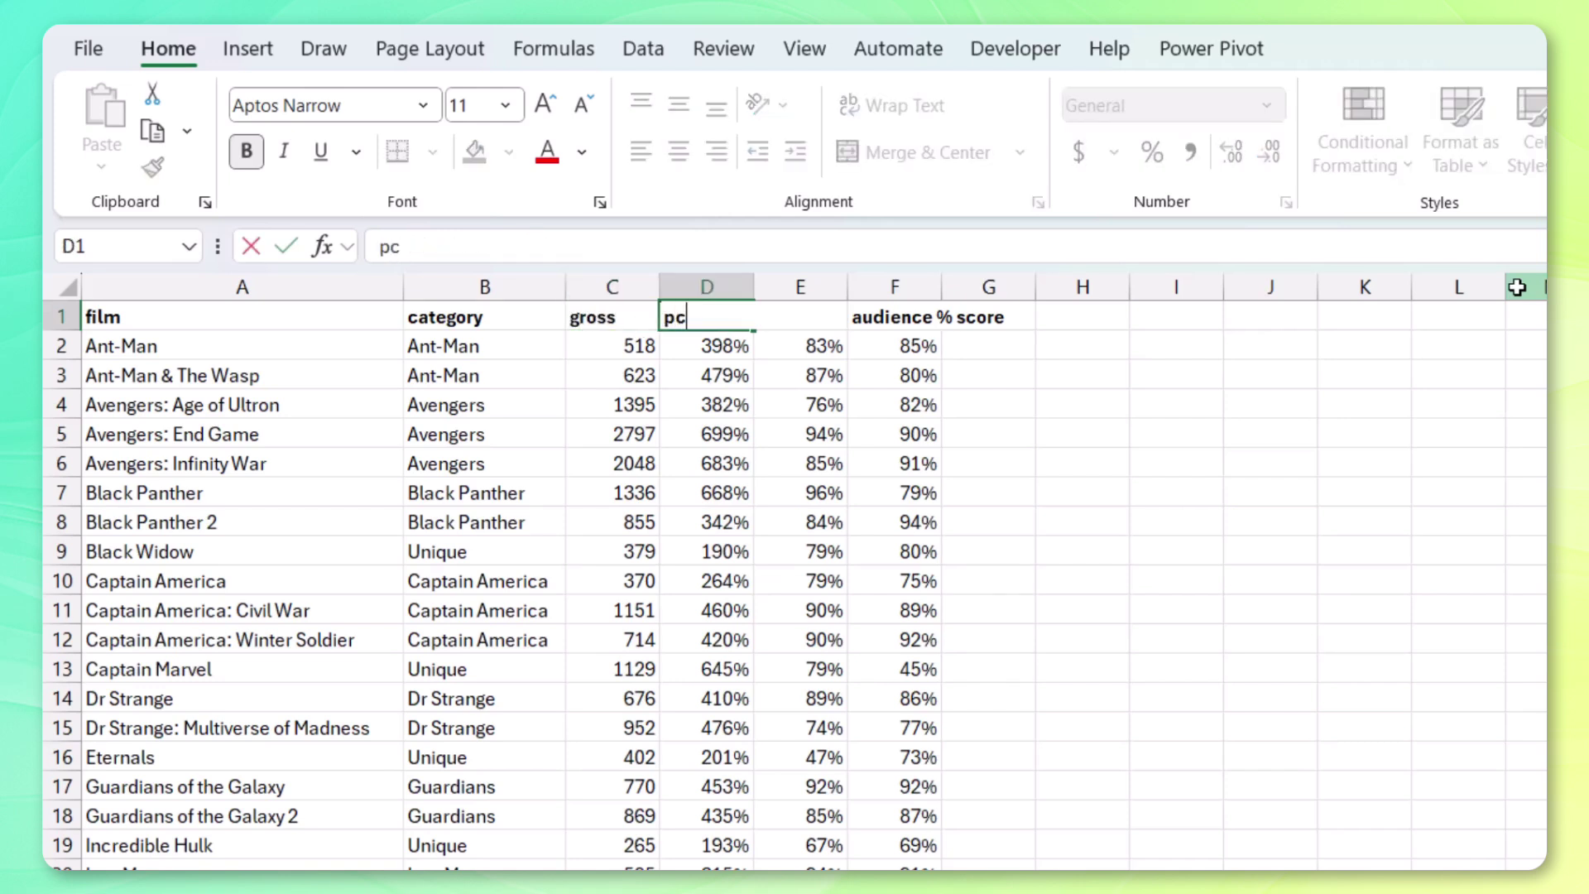
text(t_budget)
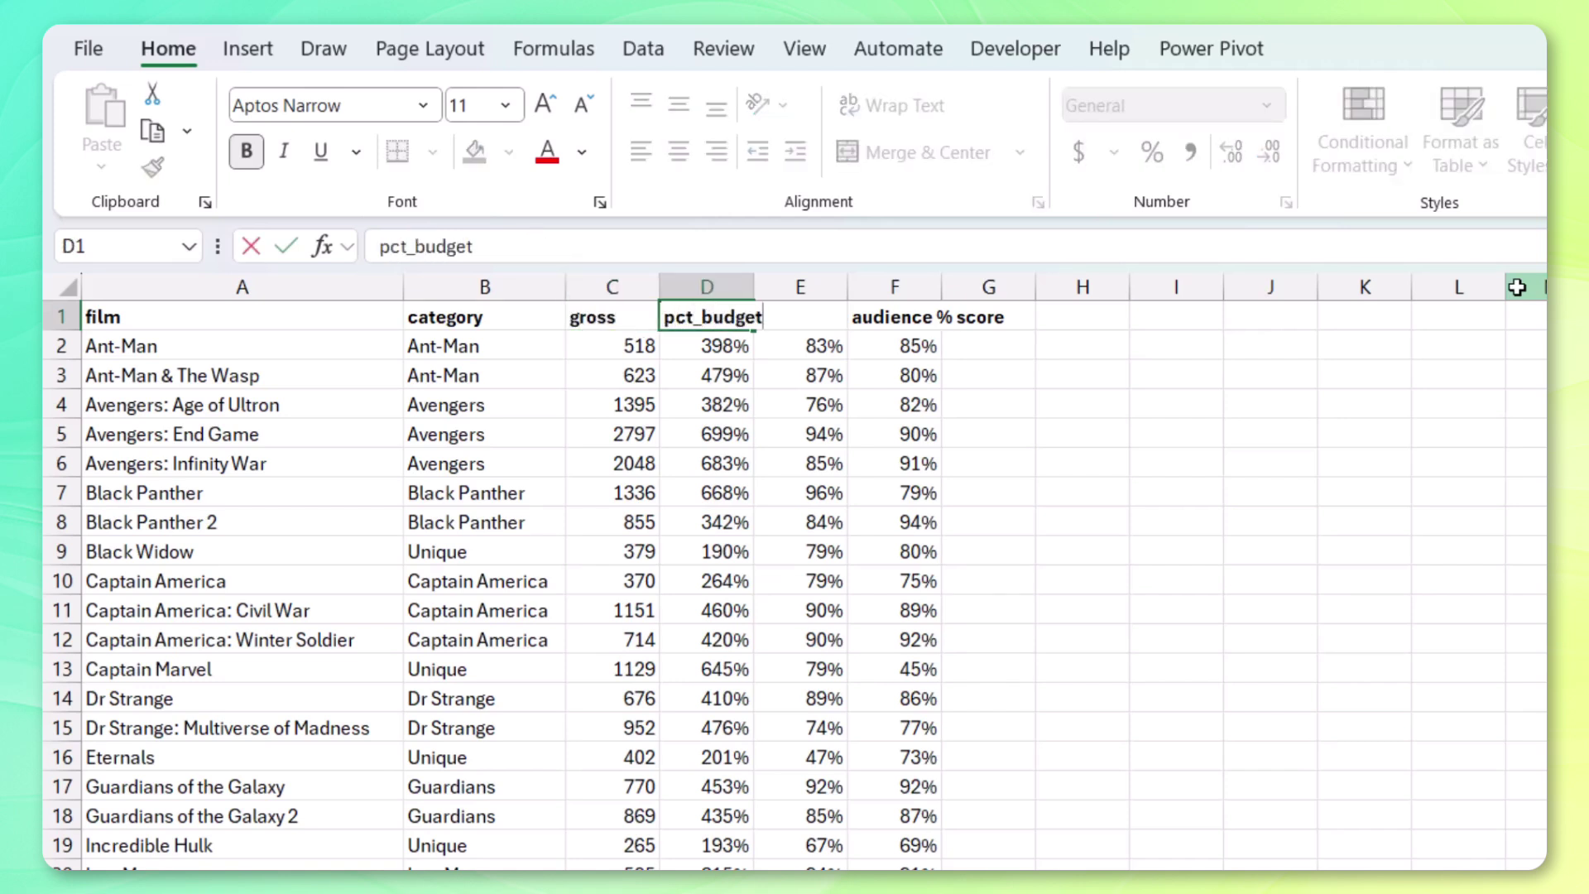
key(Tab)
text(critic)
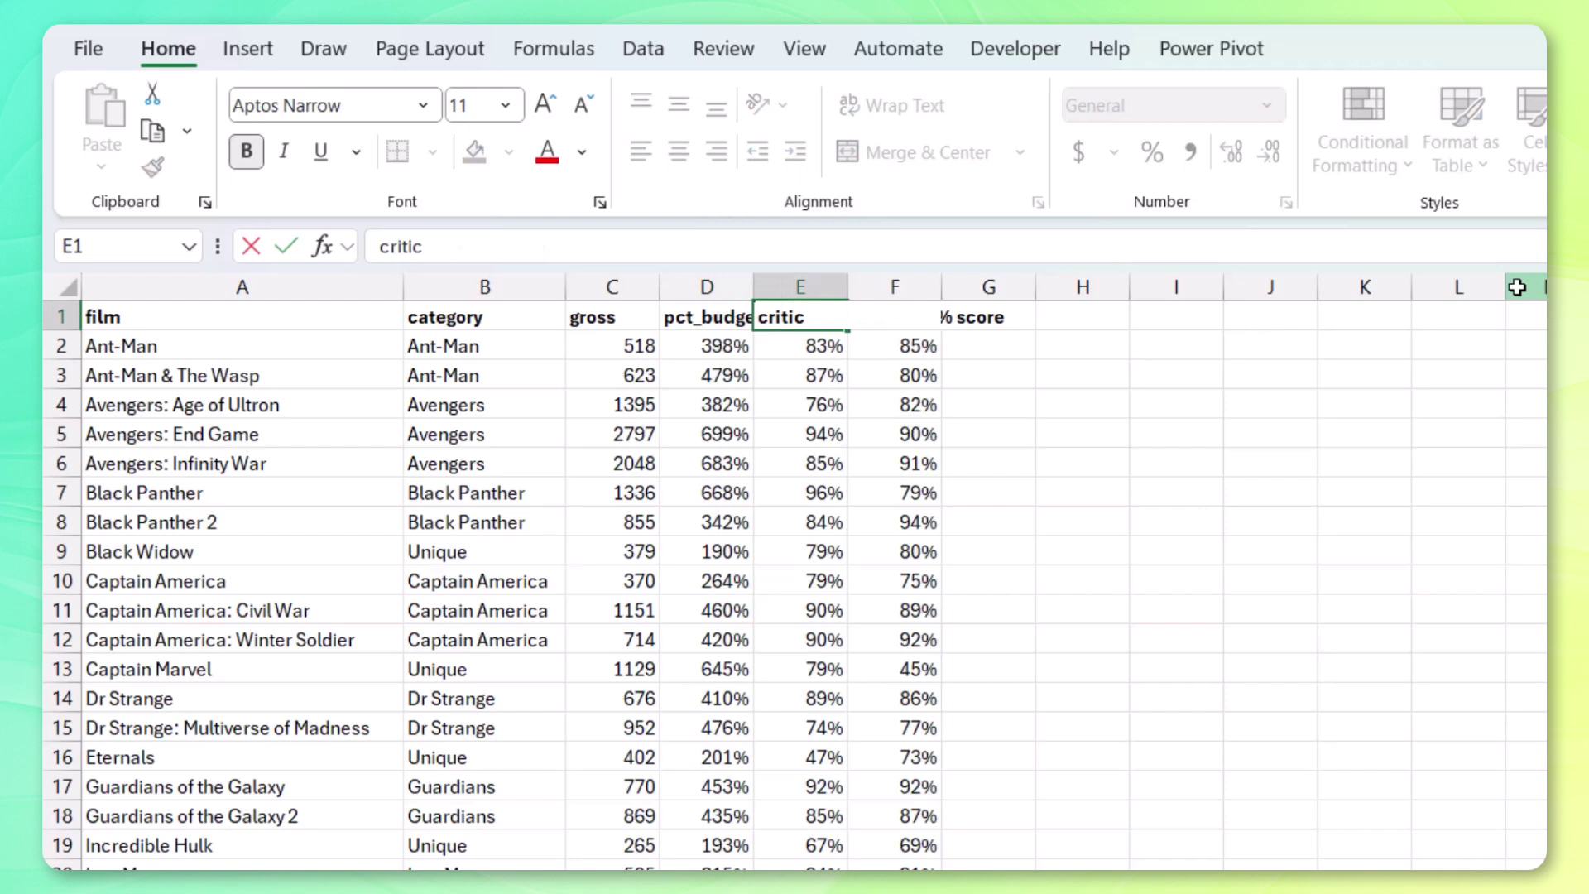
text(s)
key(Tab)
text(audie)
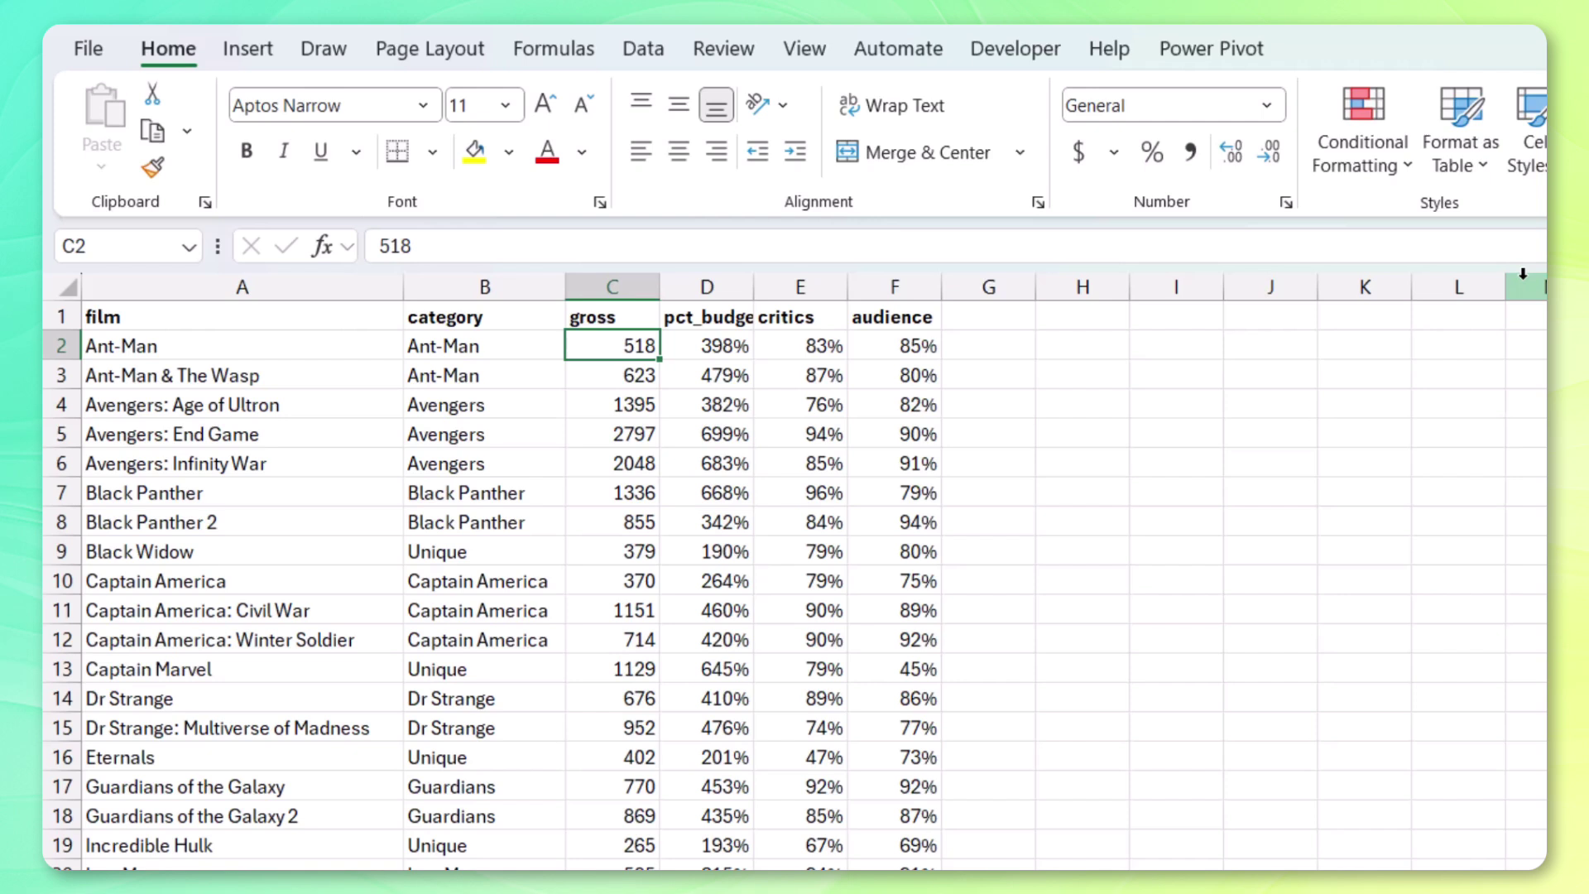
- Enter Python sns.pairplot(xl("C1:F31", headers=True)) in H2 and display it as an Excel value image
click(1068, 345)
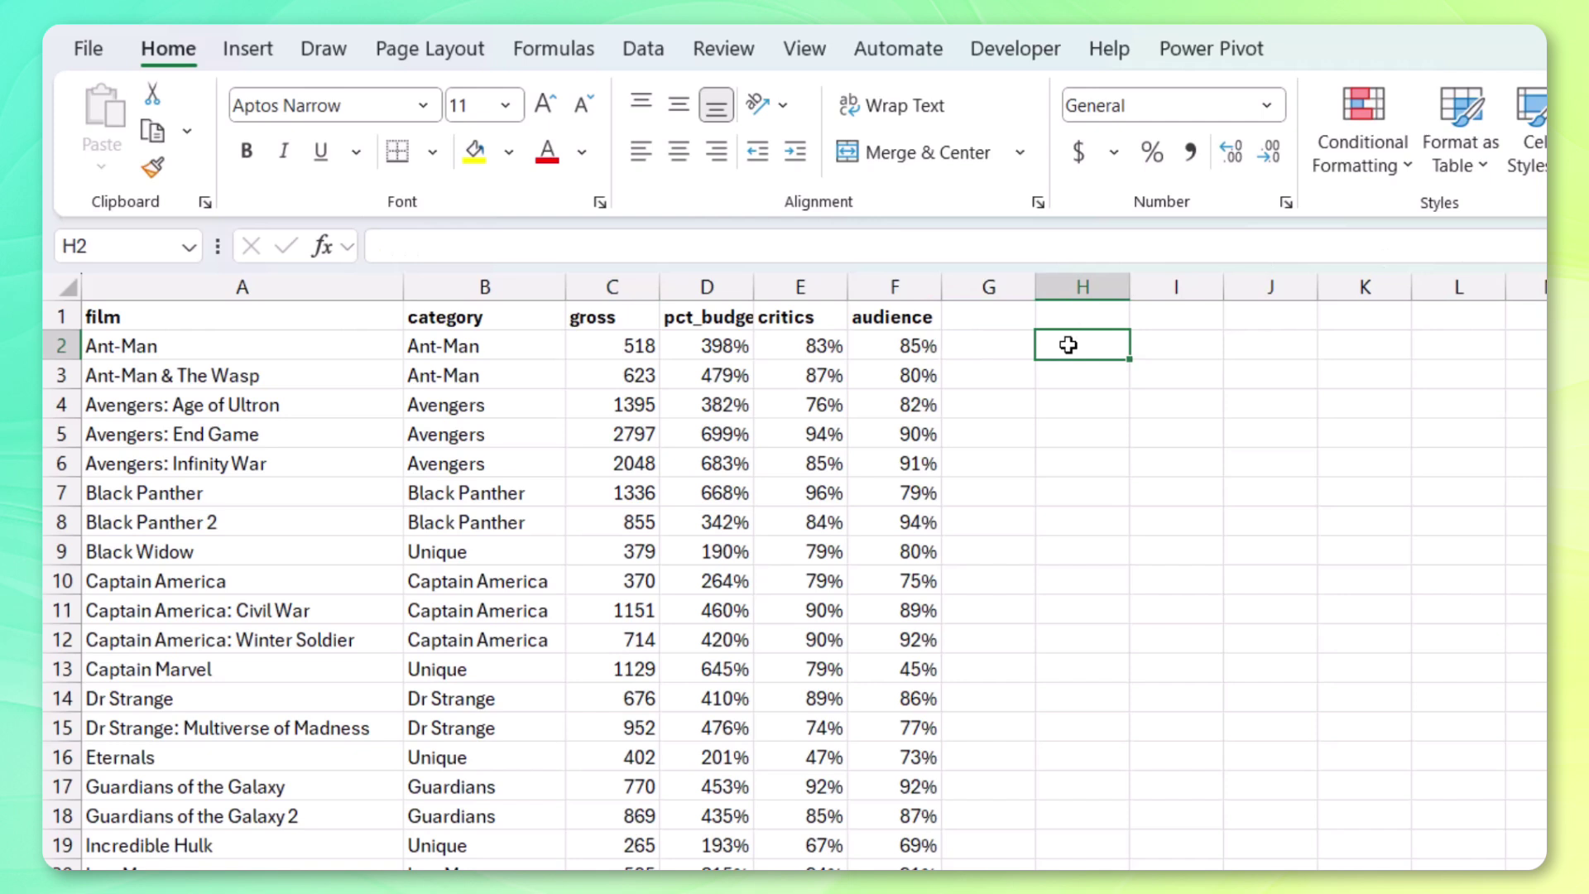
text(=py)
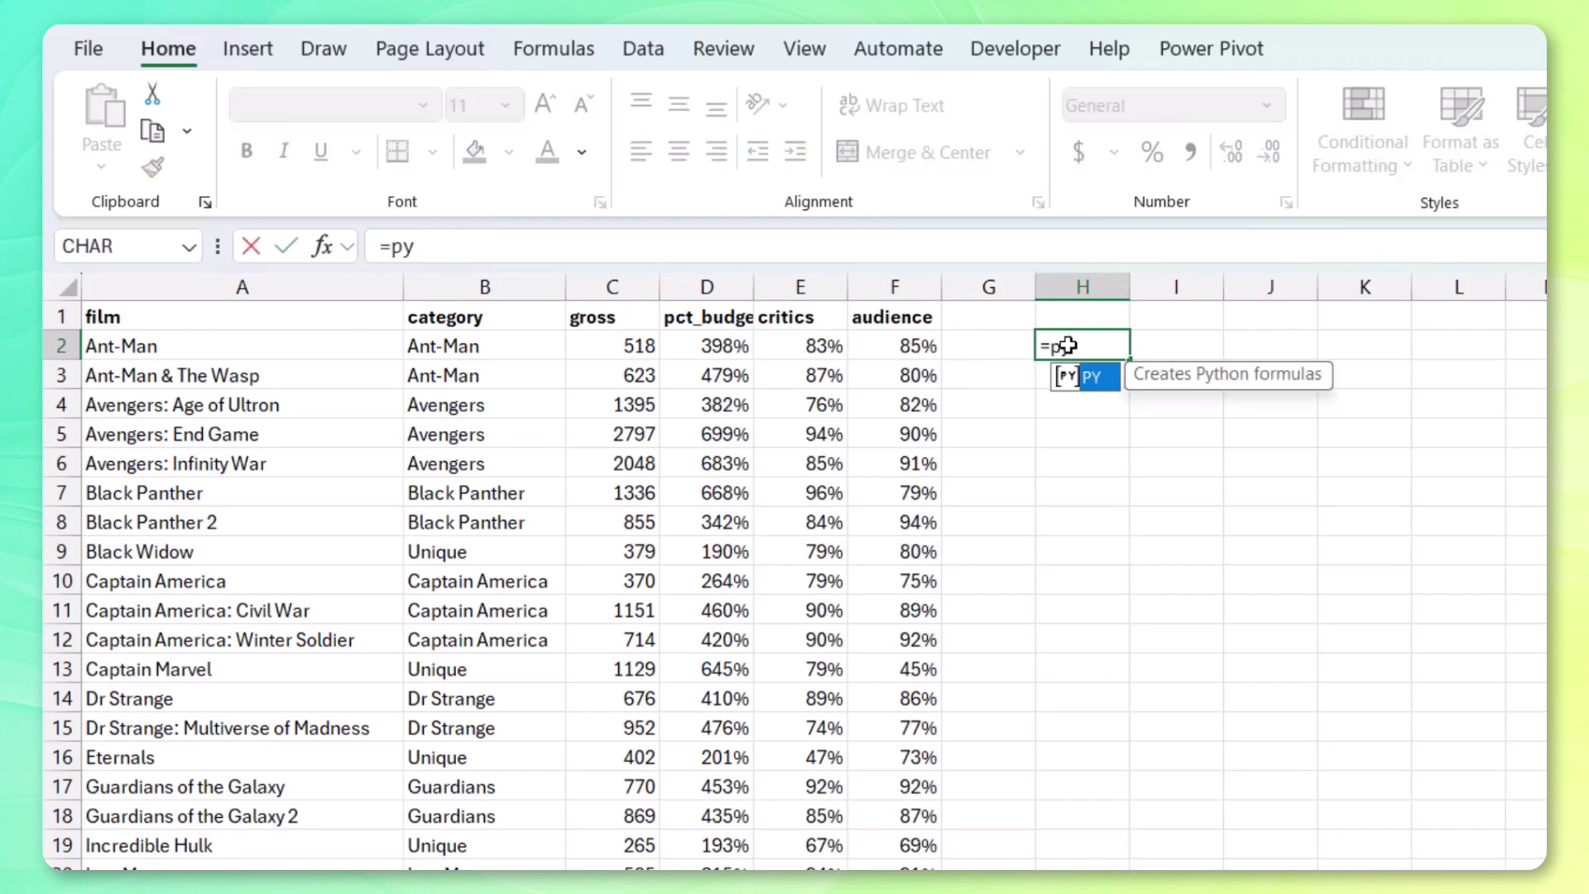
key(Tab)
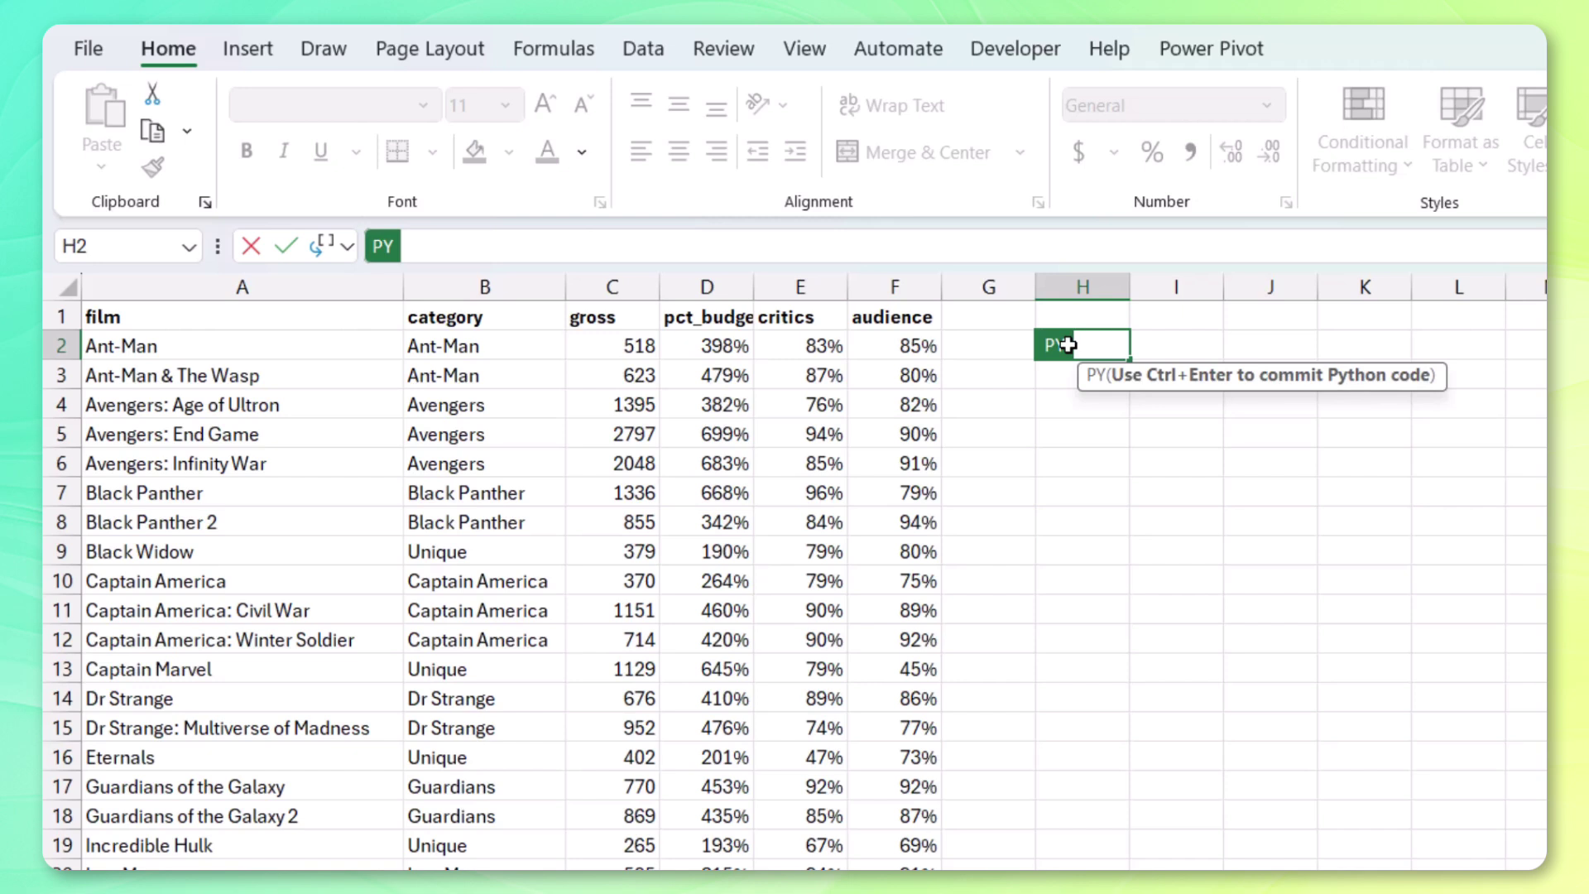
text(sns.p)
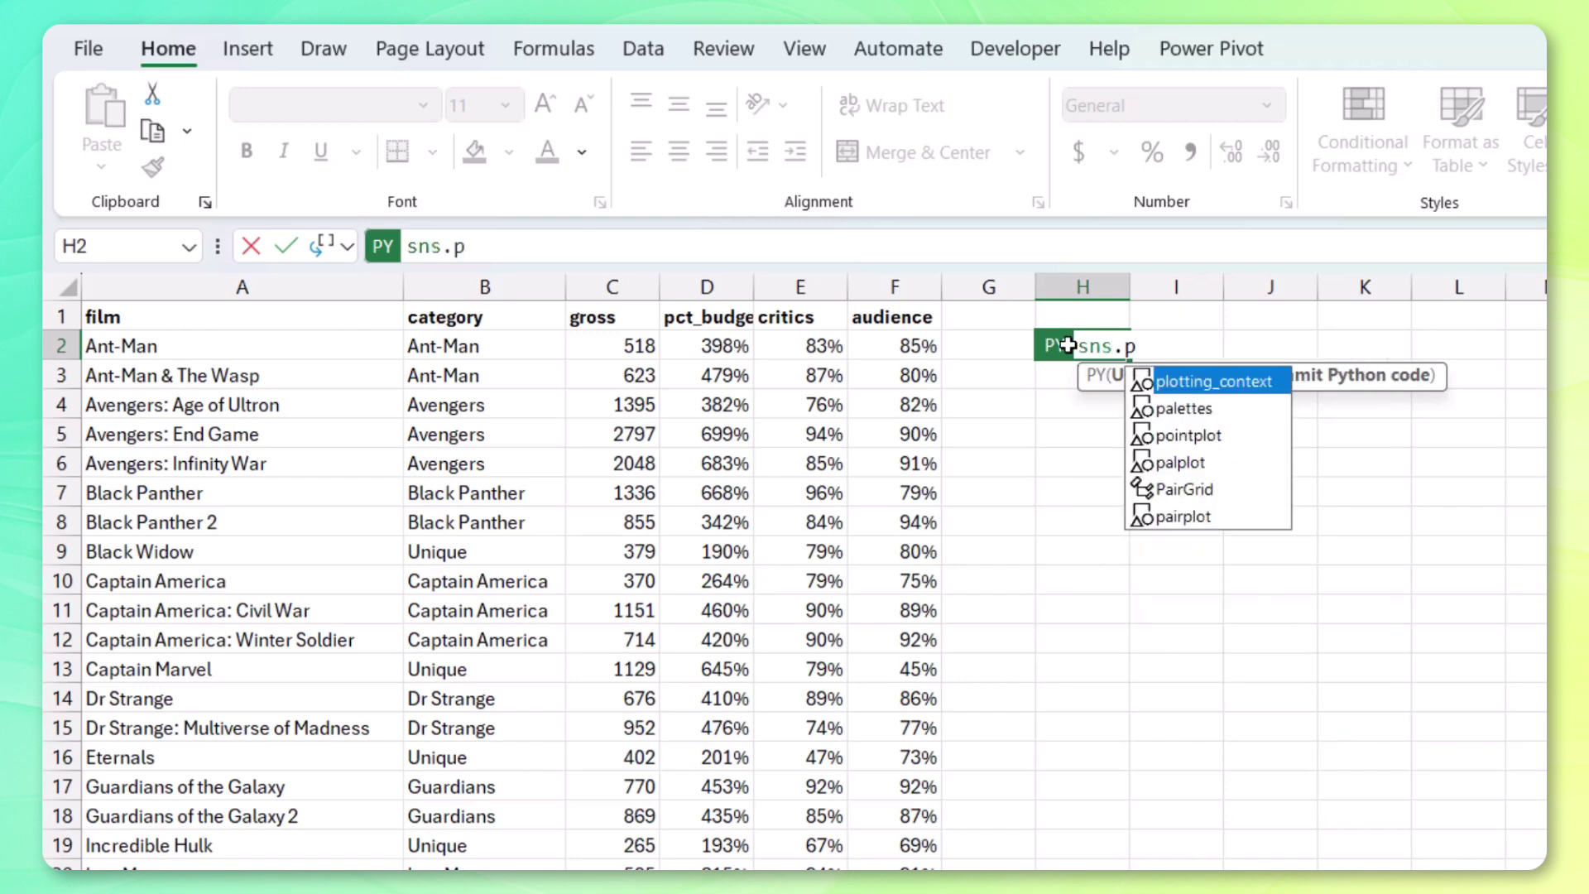
text(a)
key(Down)
key(Down)
key(Down)
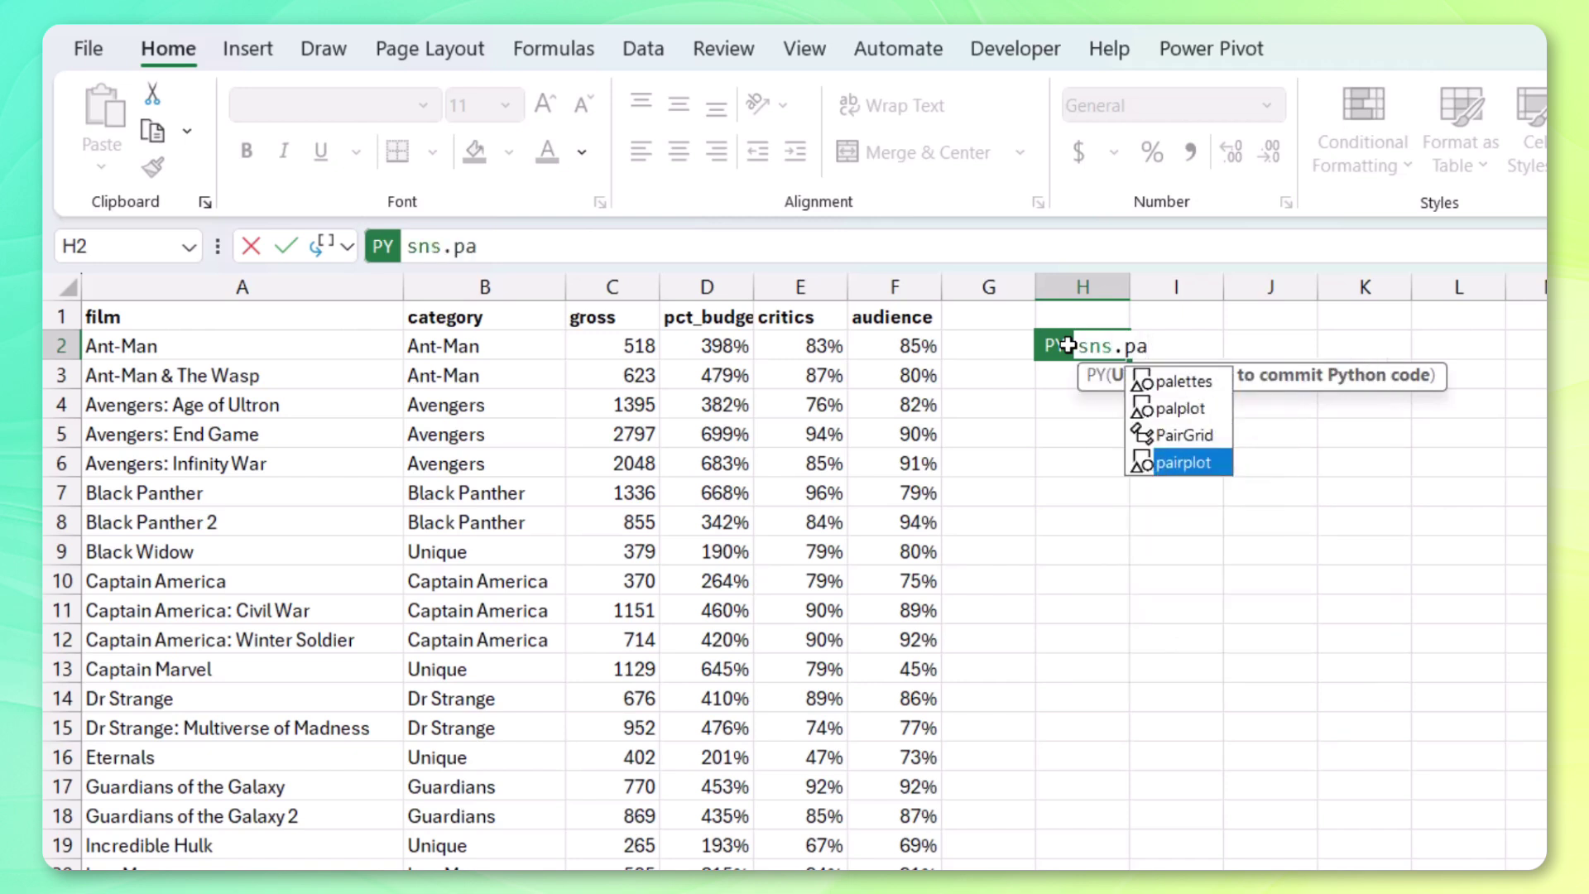
key(Tab)
text(()
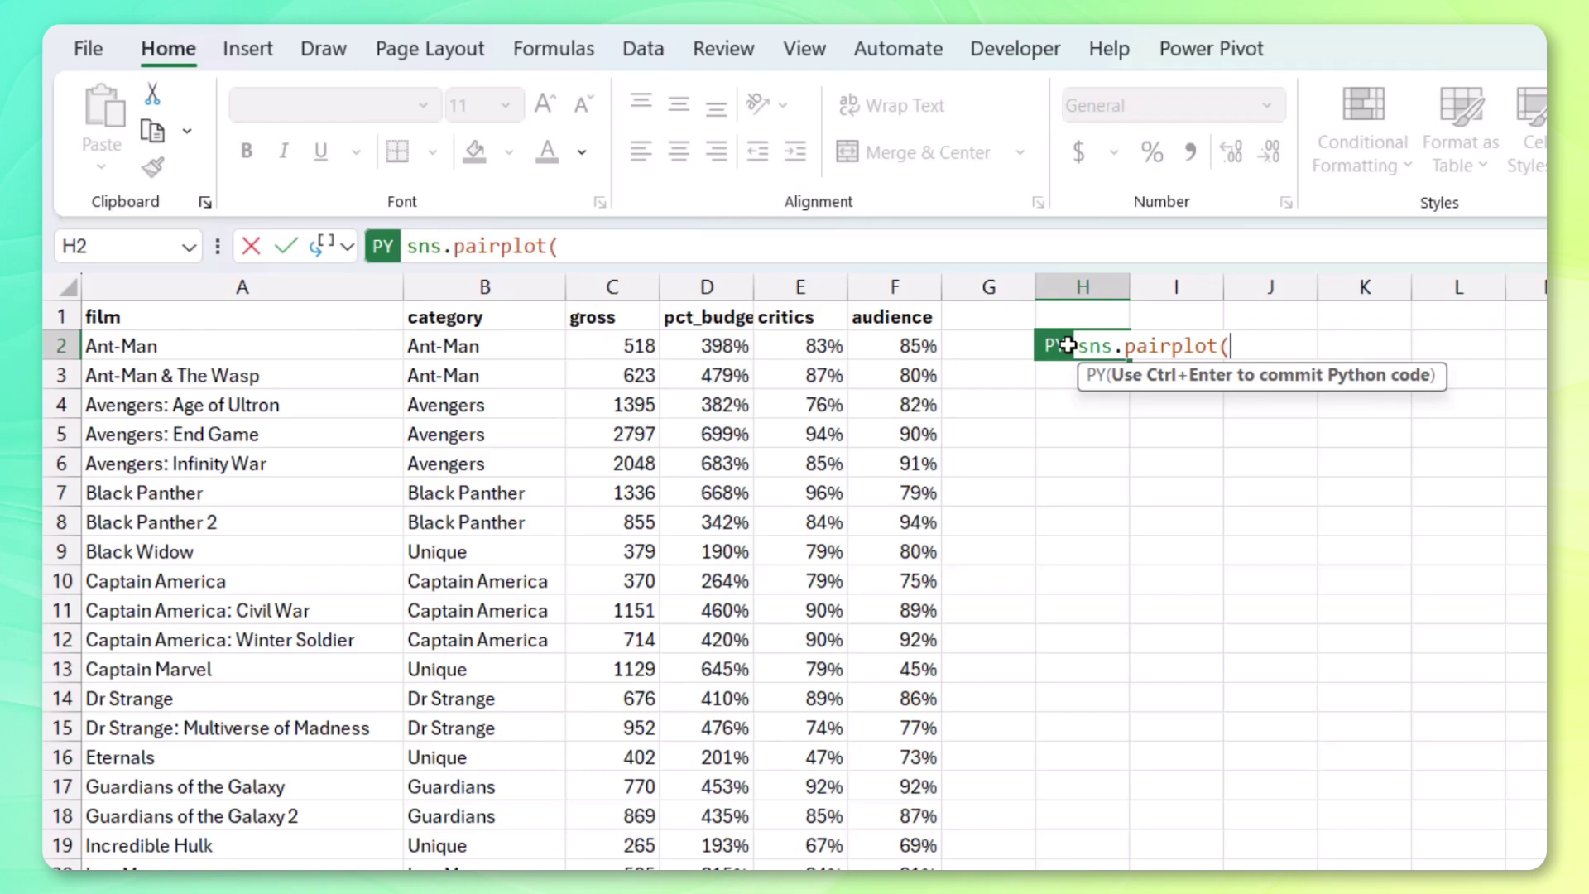
drag(610, 307, 828, 819)
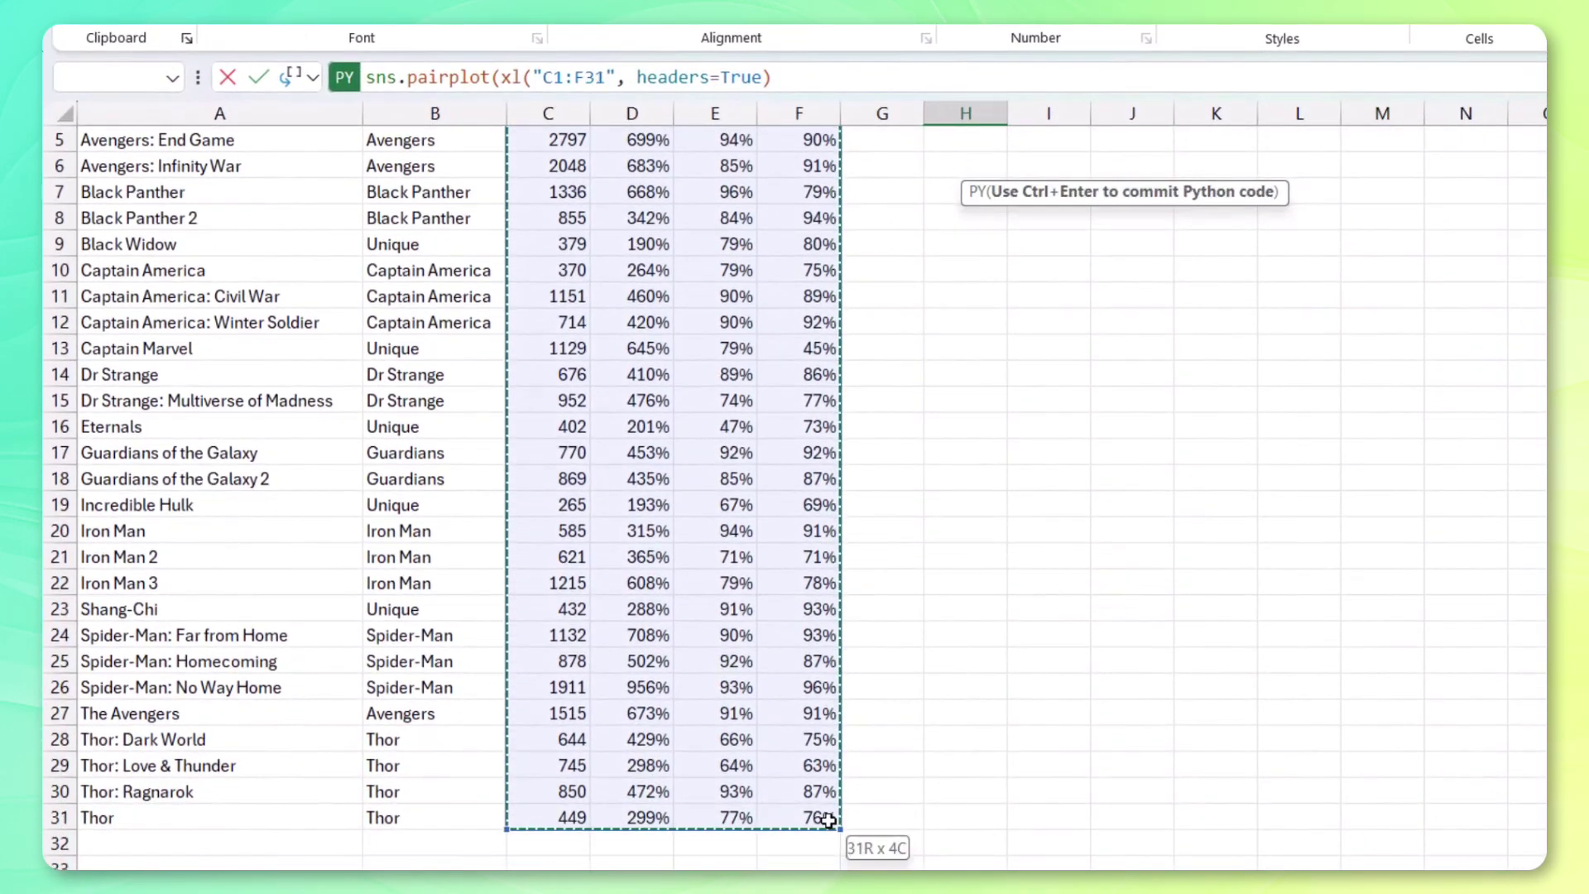
text())
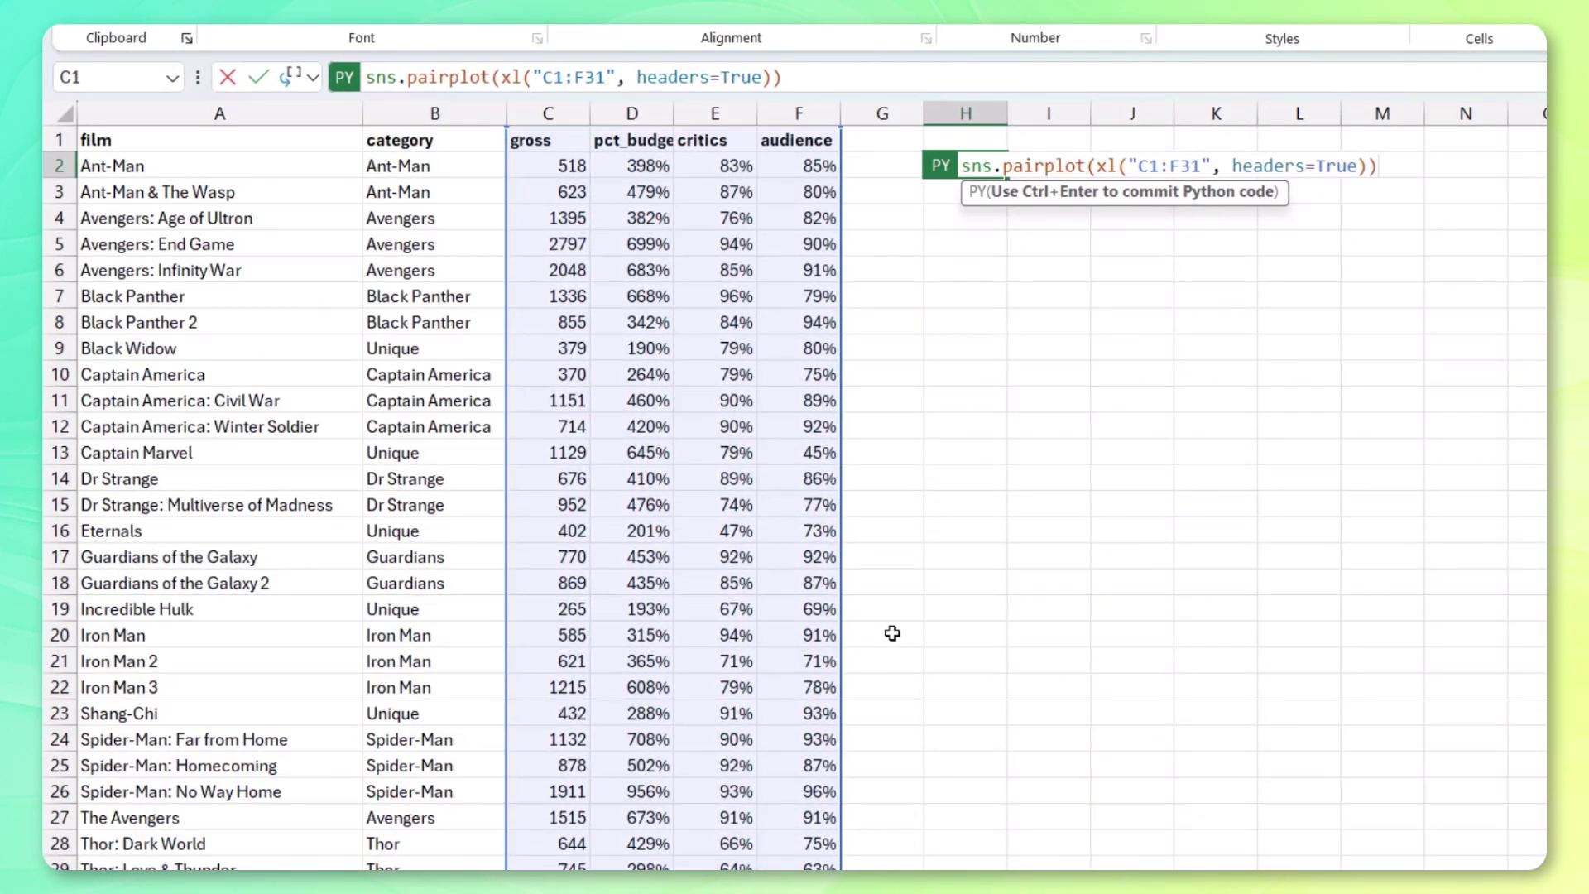
key(ctrl+Return)
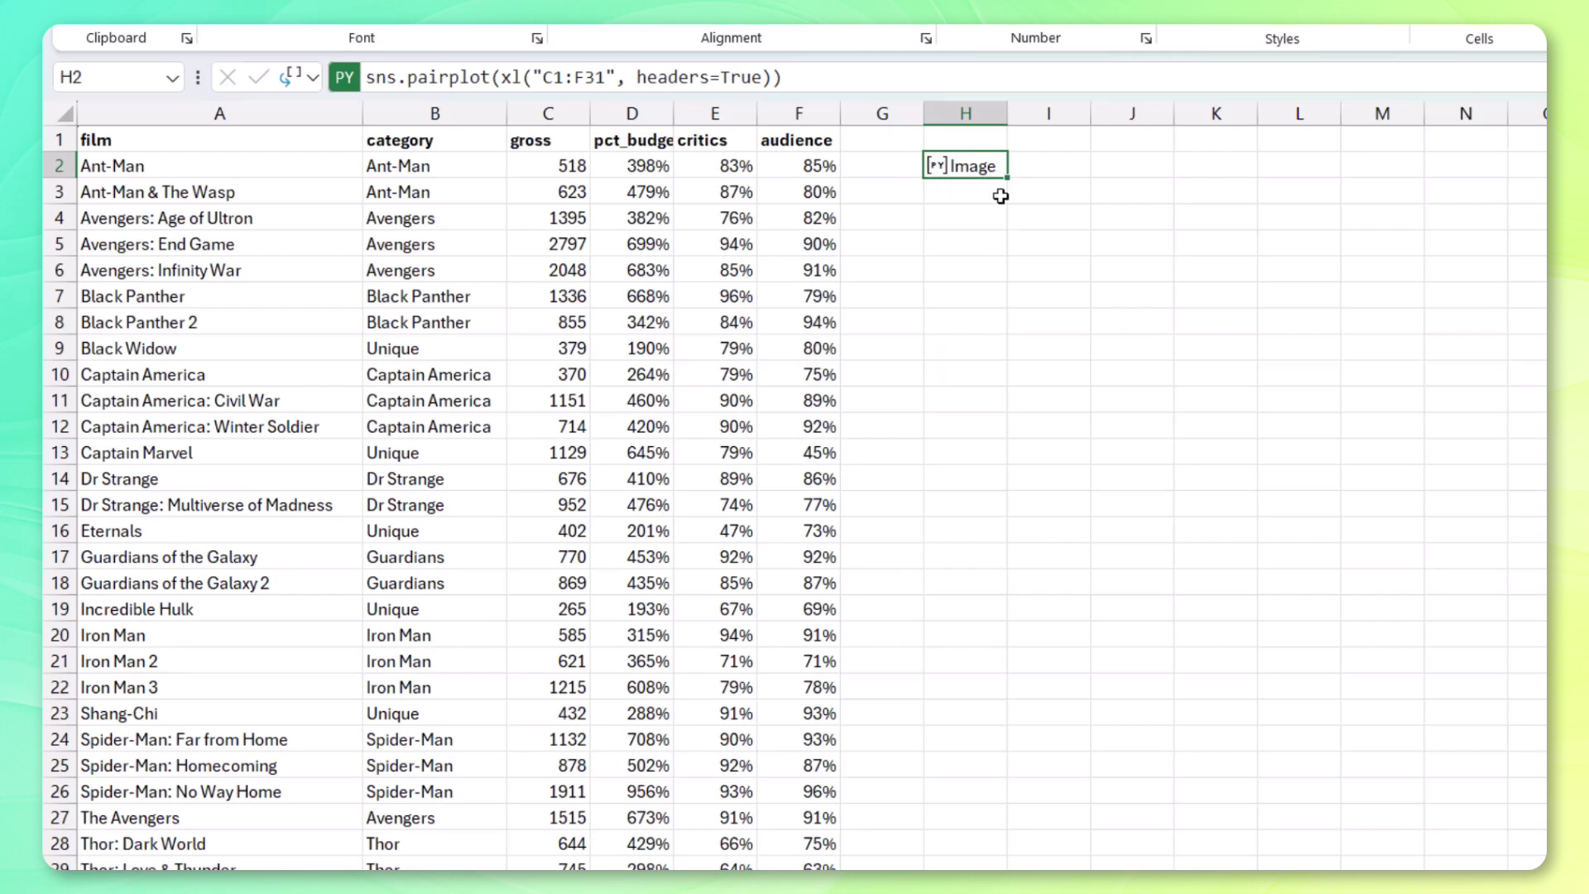
click(305, 77)
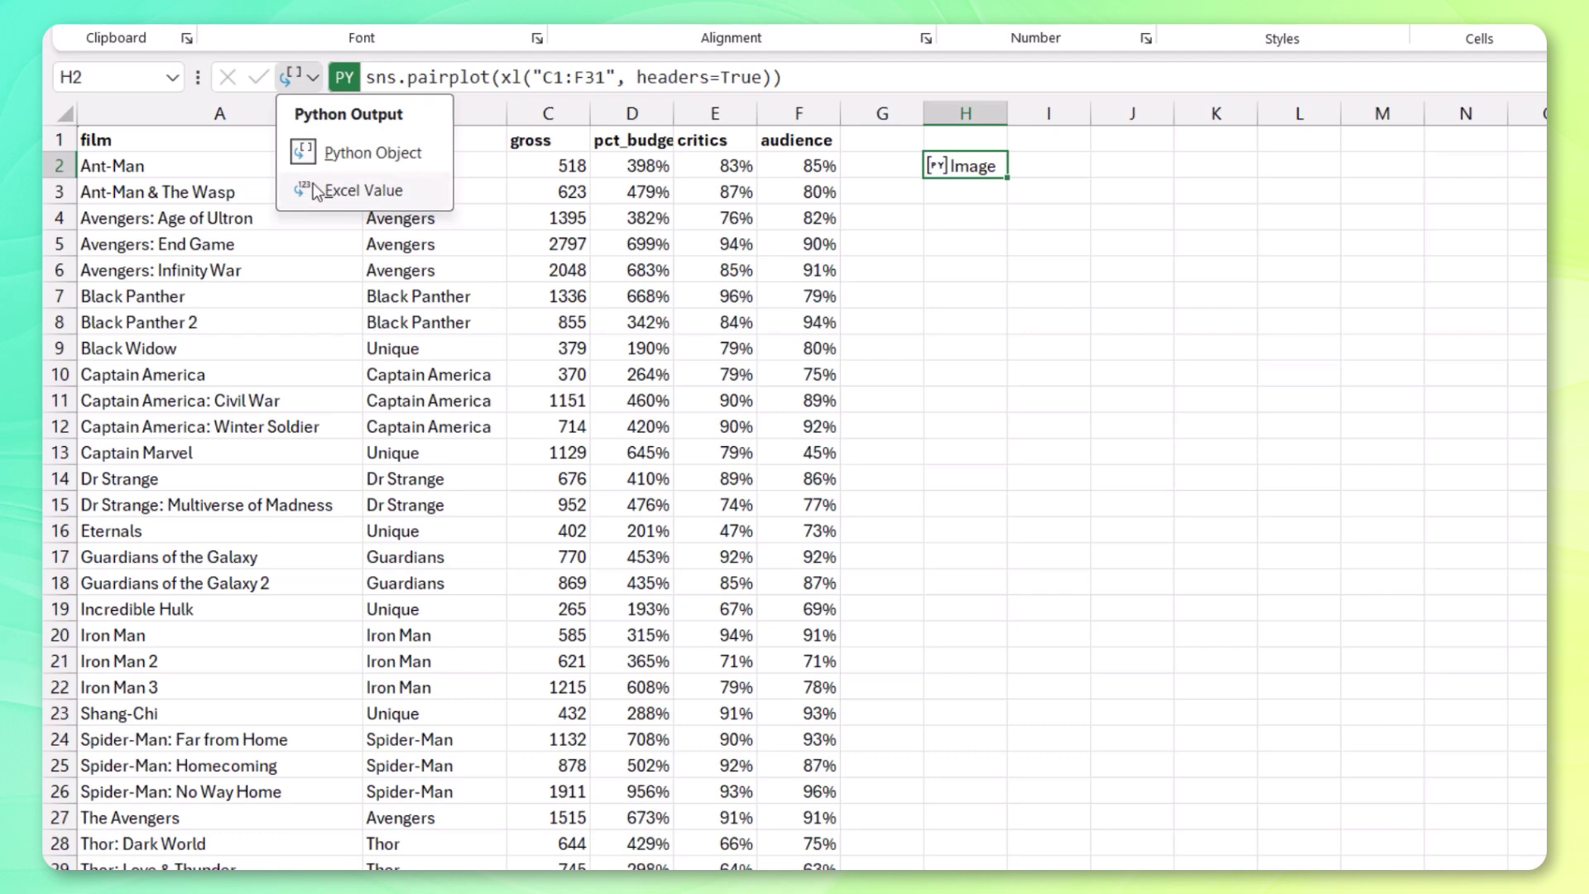
click(335, 191)
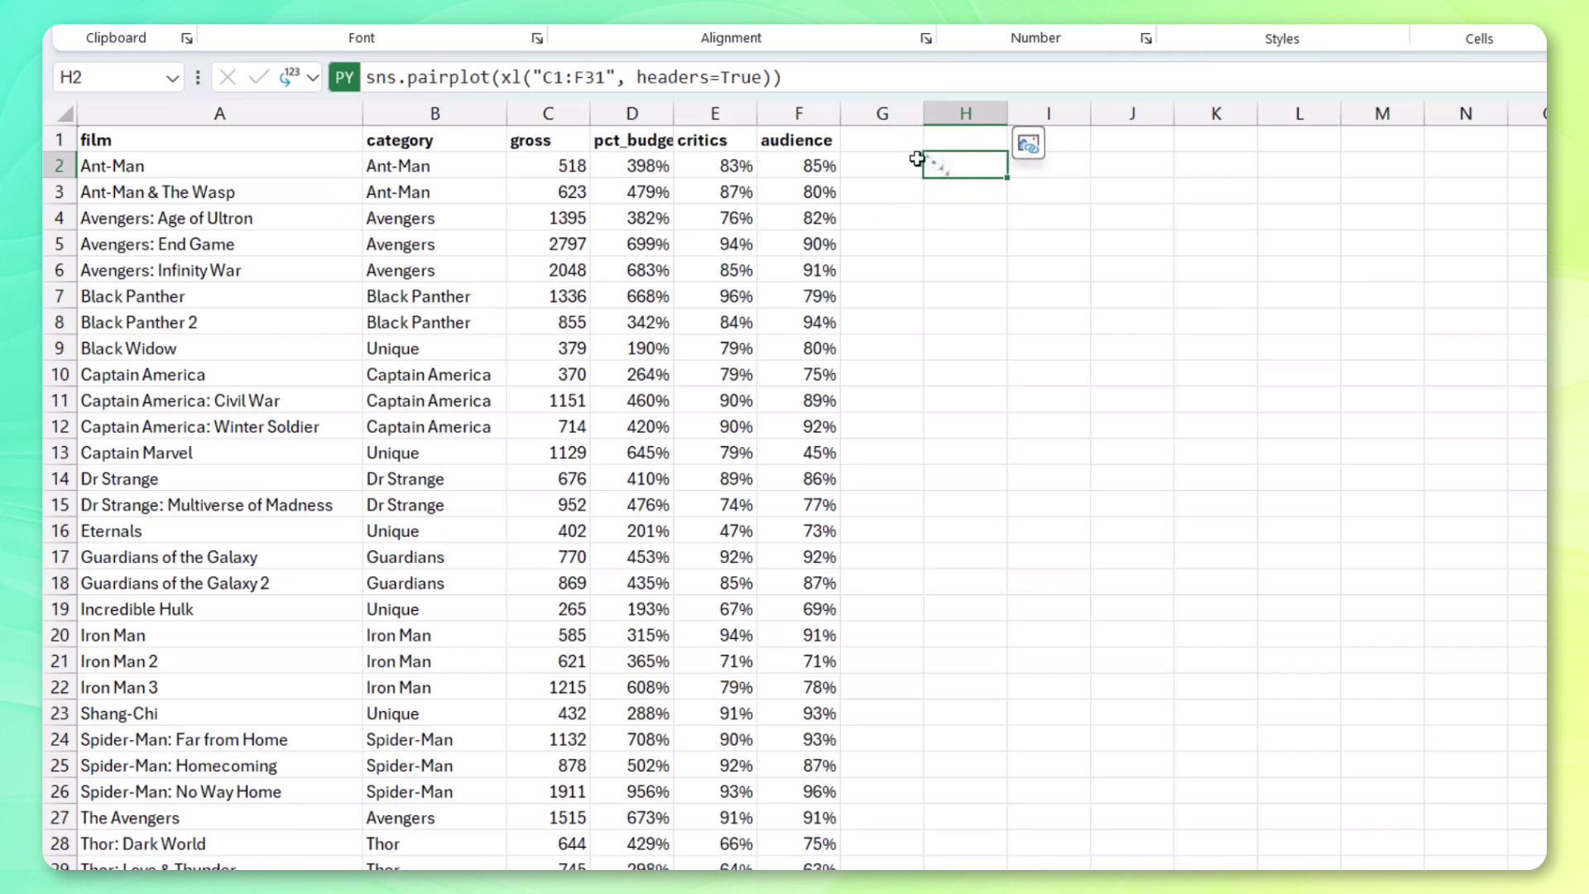
click(1030, 145)
scroll(816, 539, right, 3)
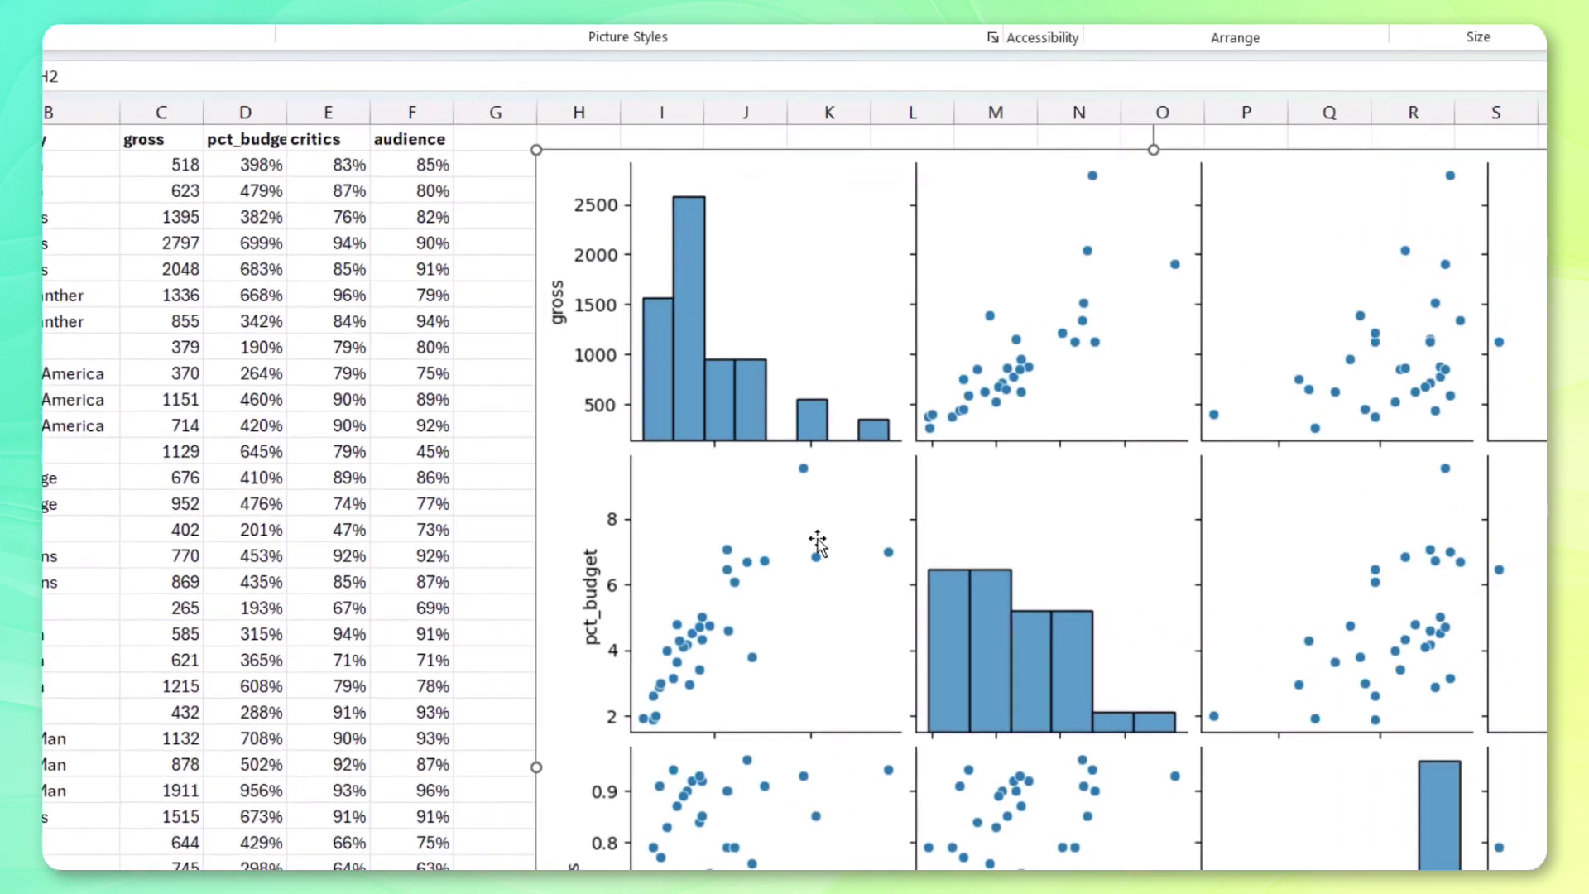
drag(425, 150, 1120, 638)
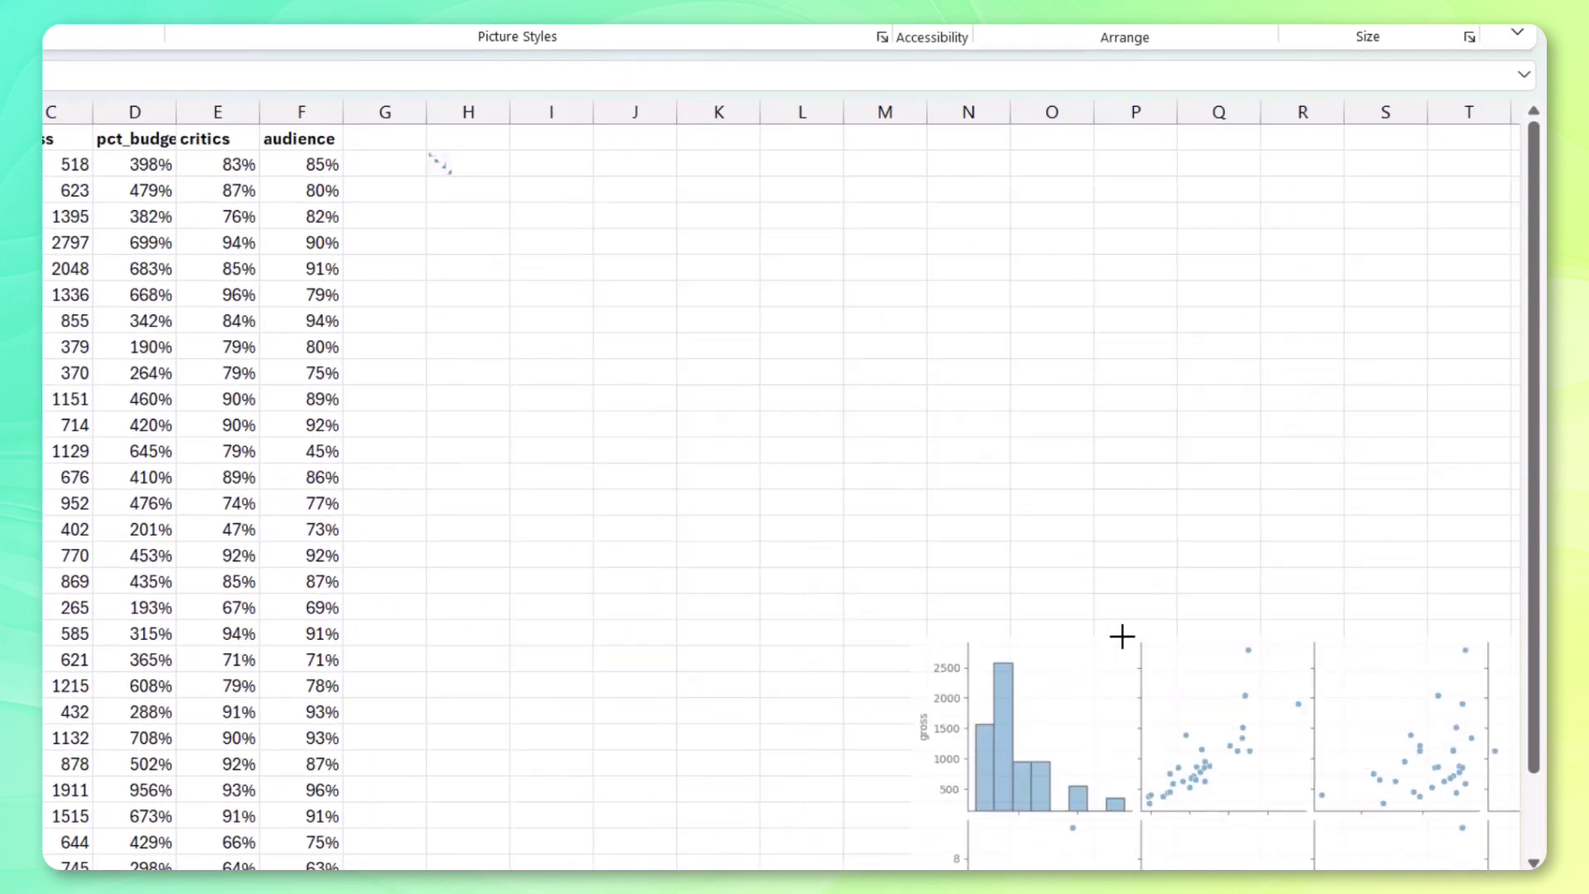
drag(1170, 702, 636, 193)
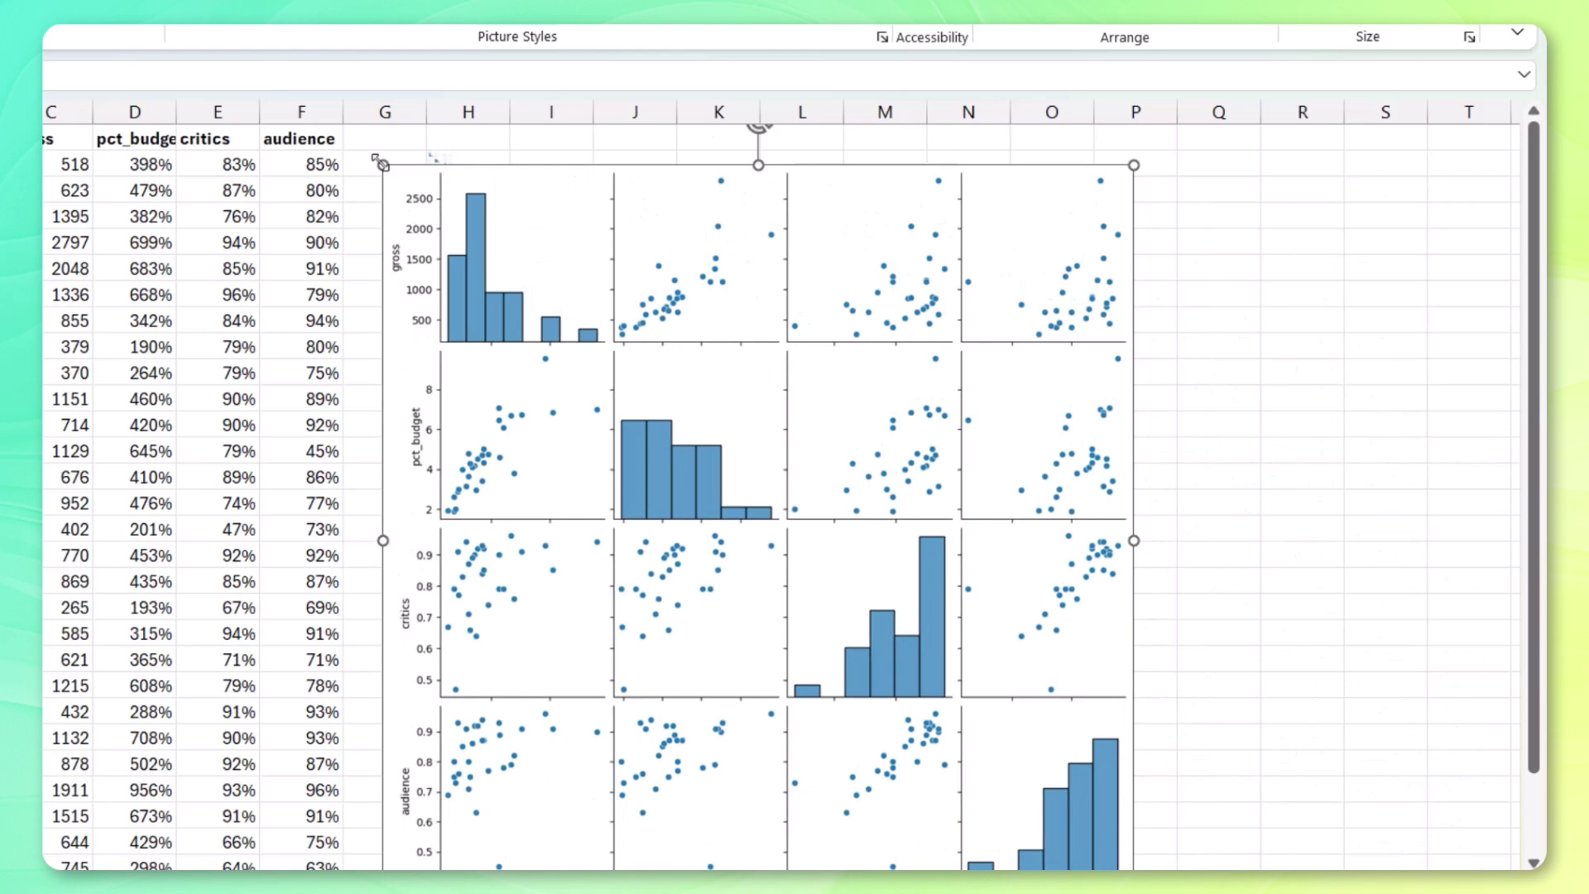
drag(383, 151, 456, 217)
drag(626, 436, 577, 354)
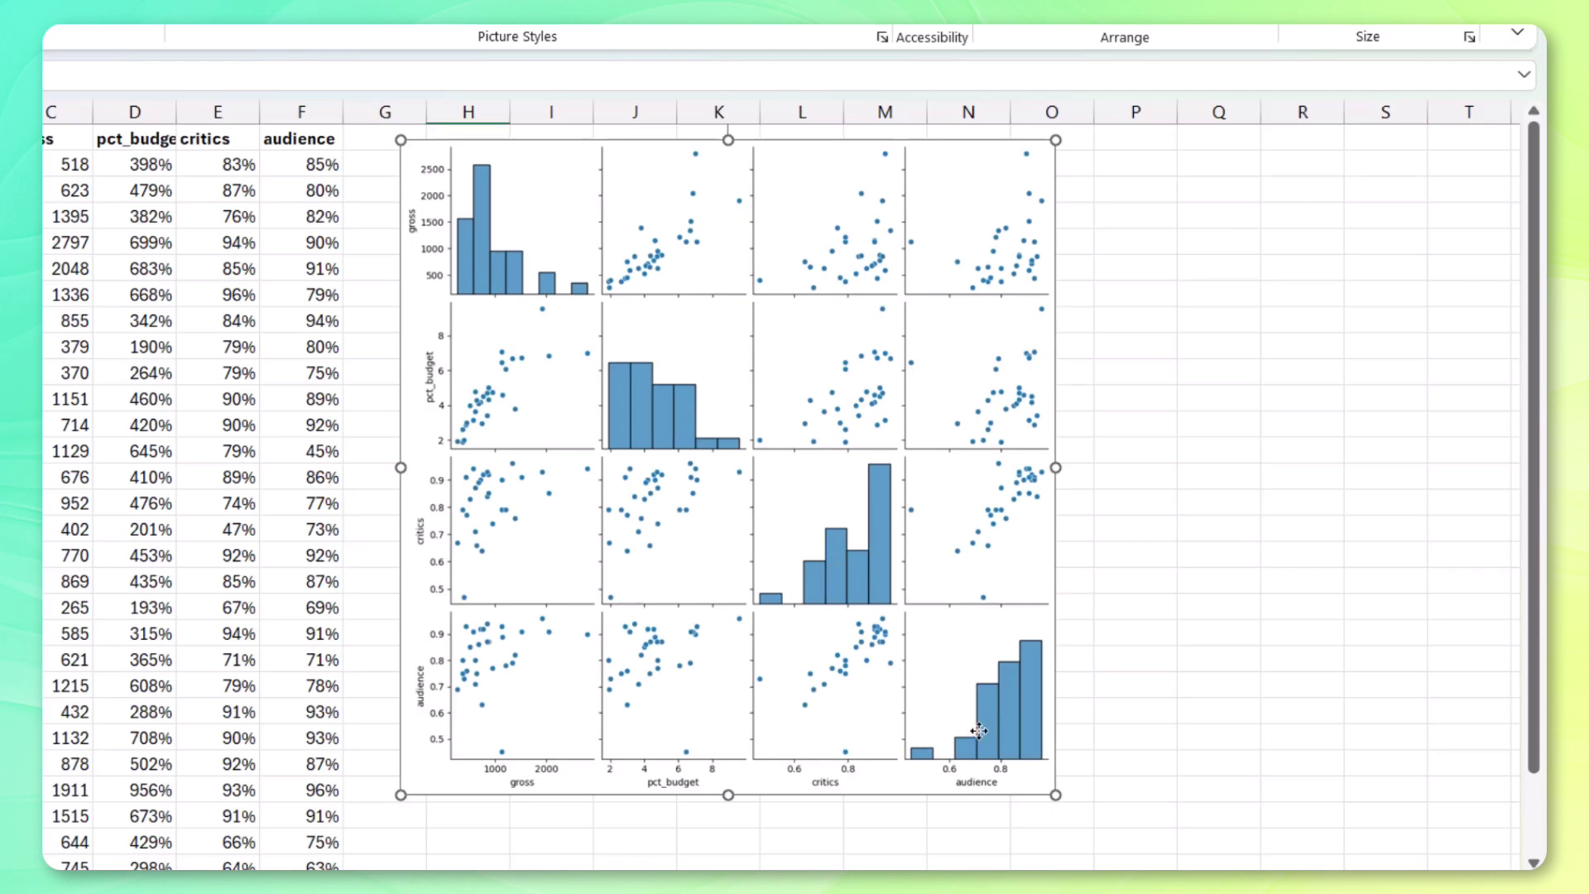
key(ctrl+z)
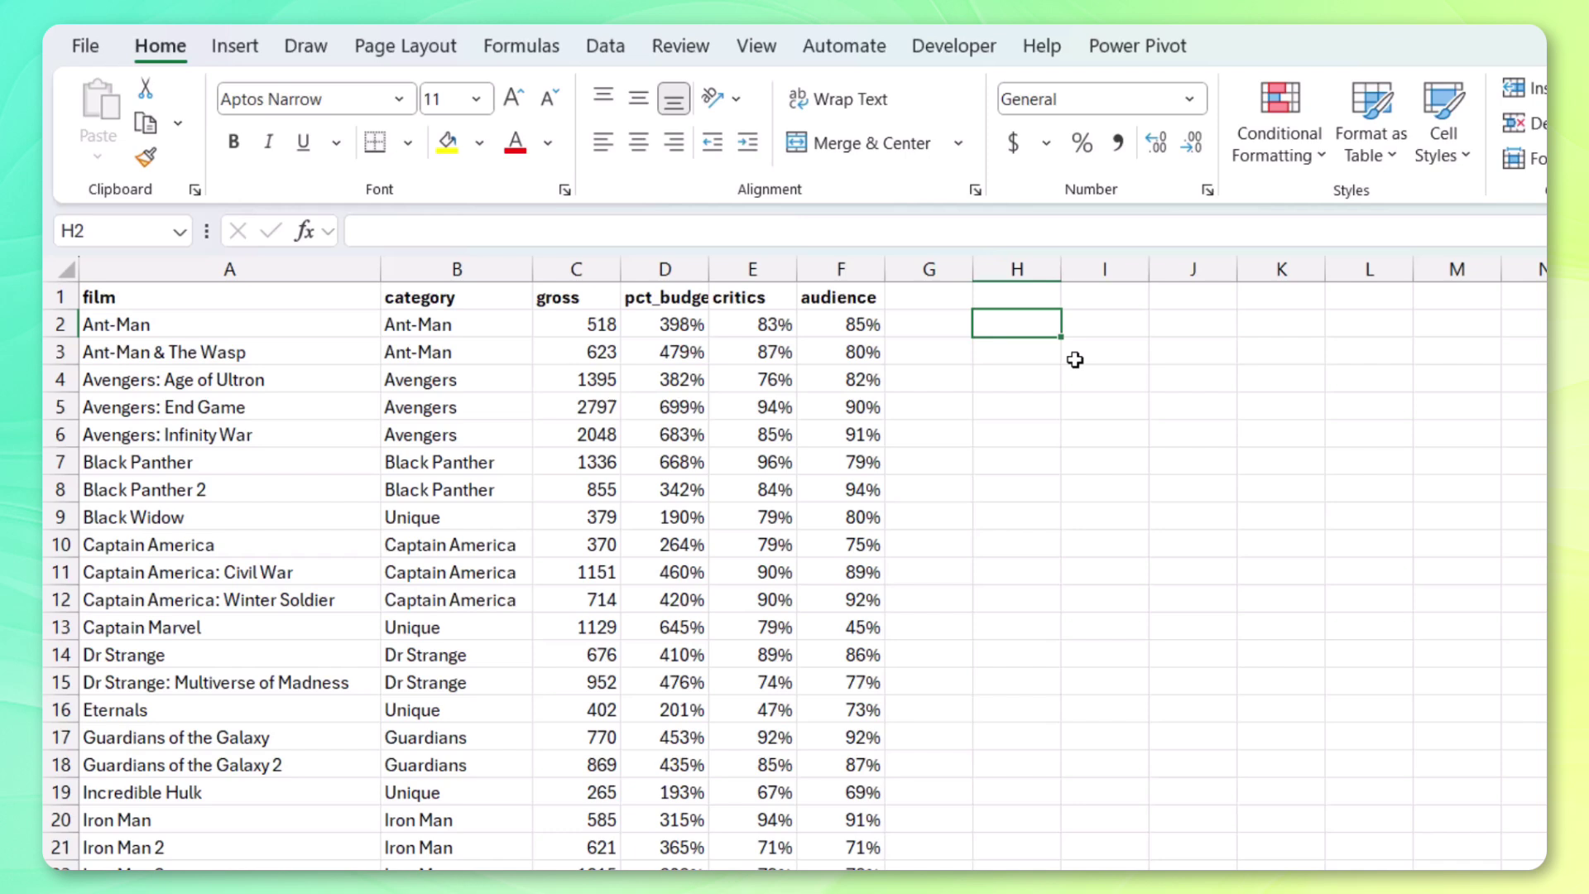
- Type the label Scaled: in I1 and make it bold
key(Up)
key(Right)
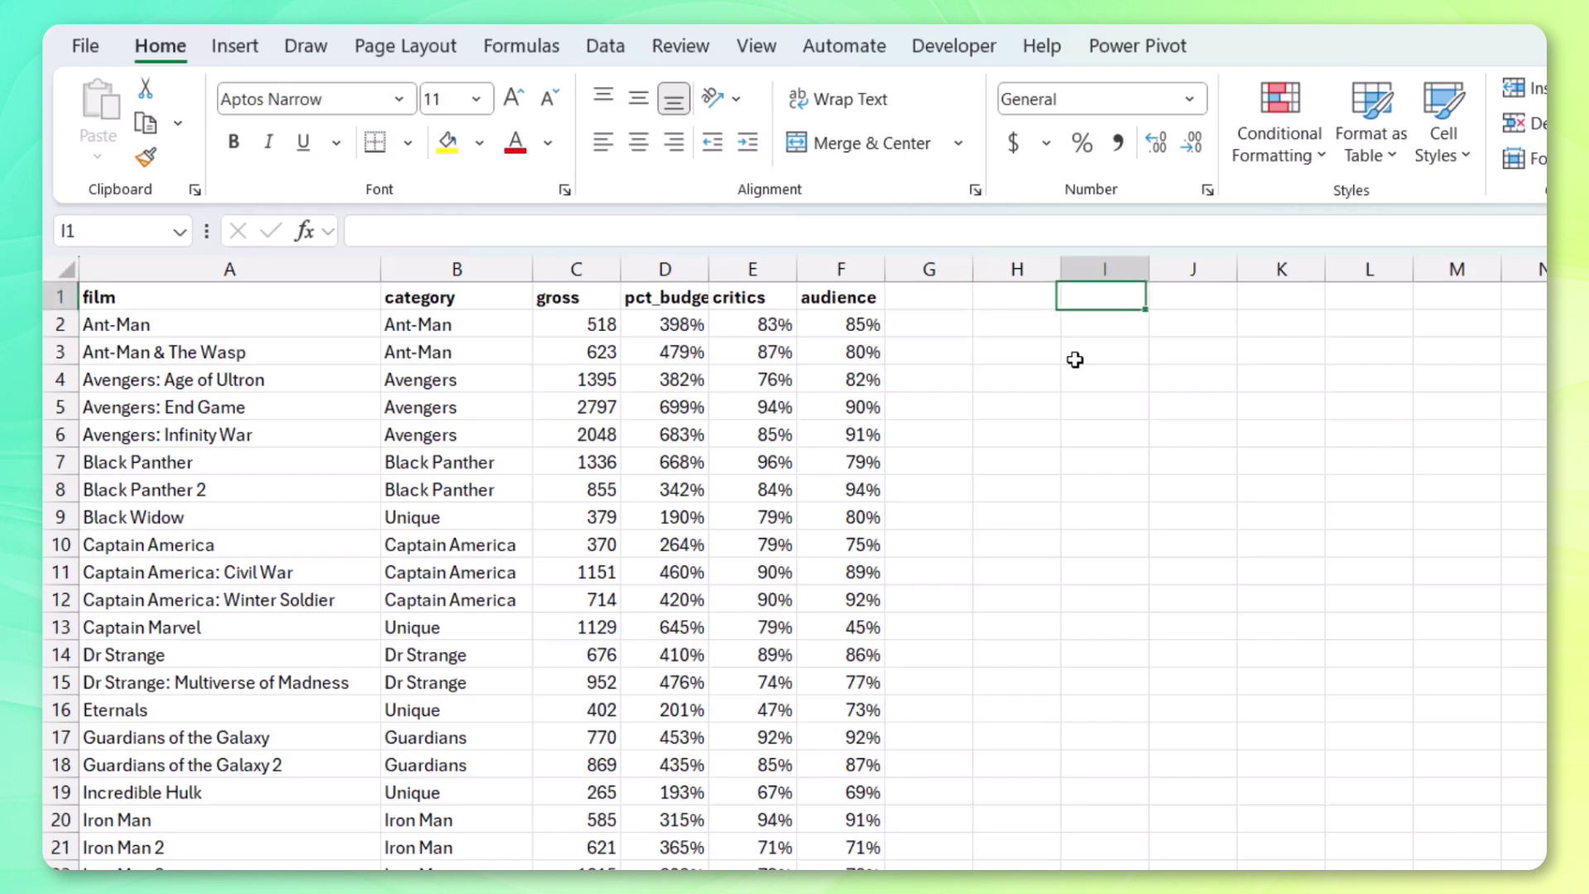
text(Scaled:)
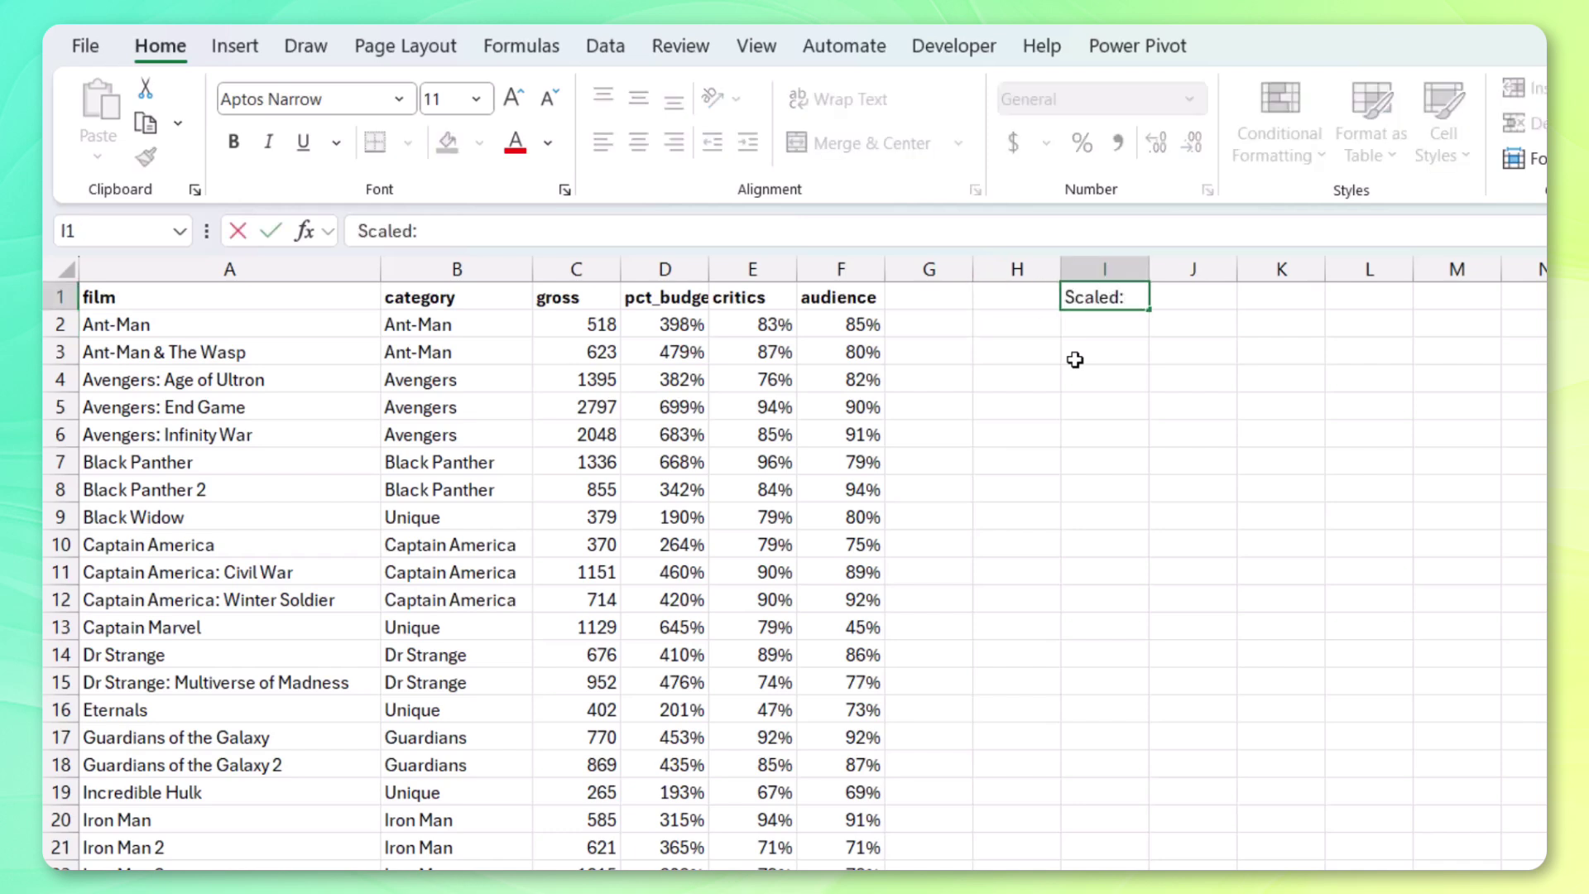
key(ctrl+b)
key(Tab)
- Make J1 a Python cell importing MinMaxScaler from sklearn.preprocessing in an expanded editor
text(=py)
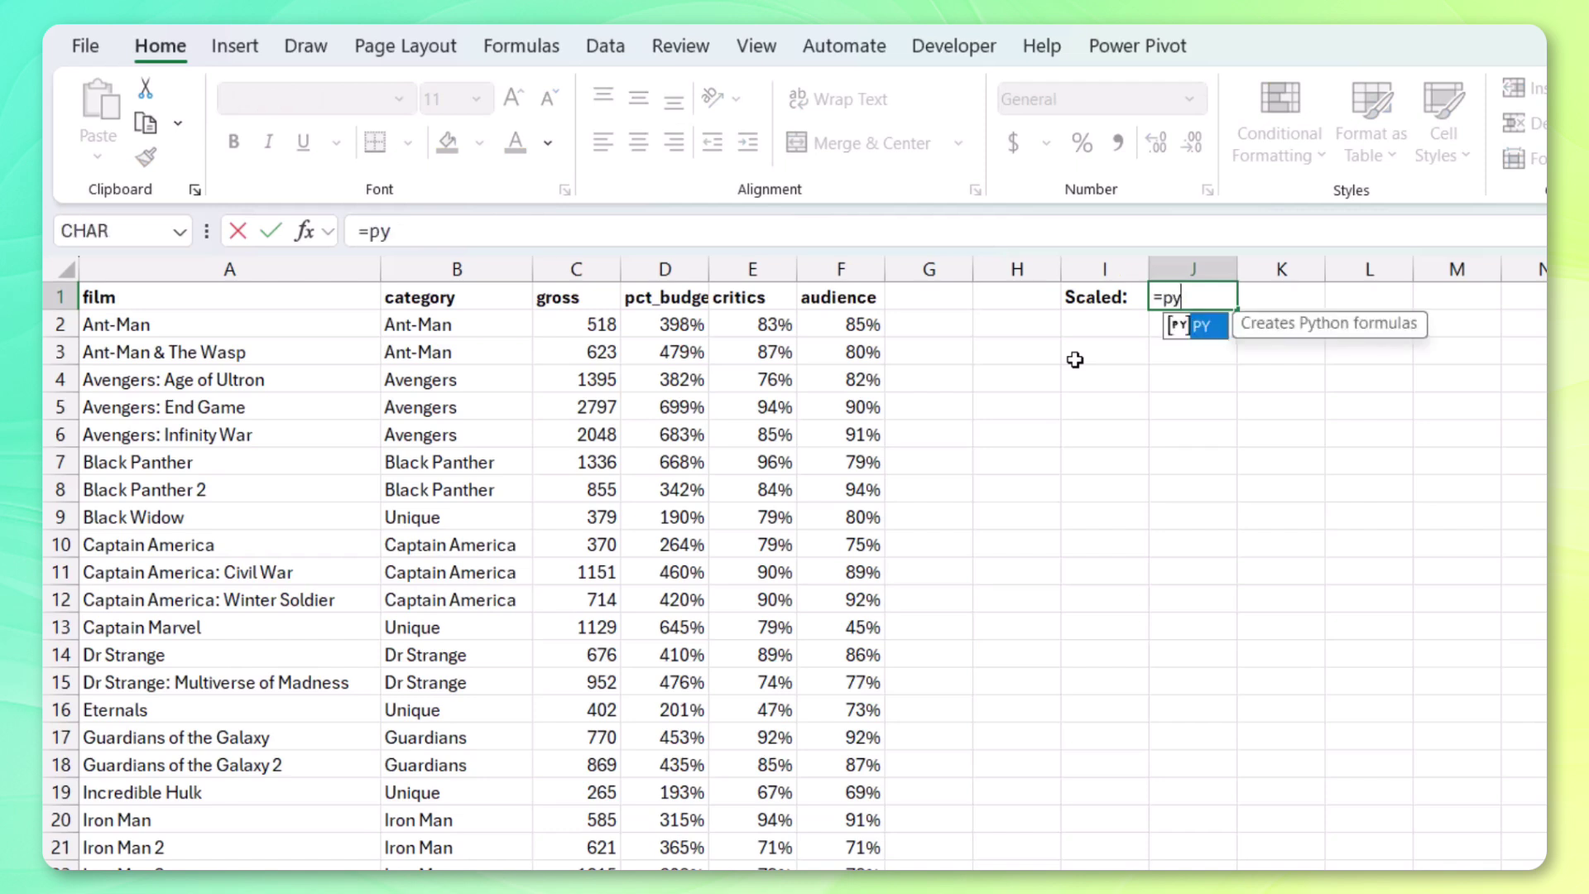
key(Tab)
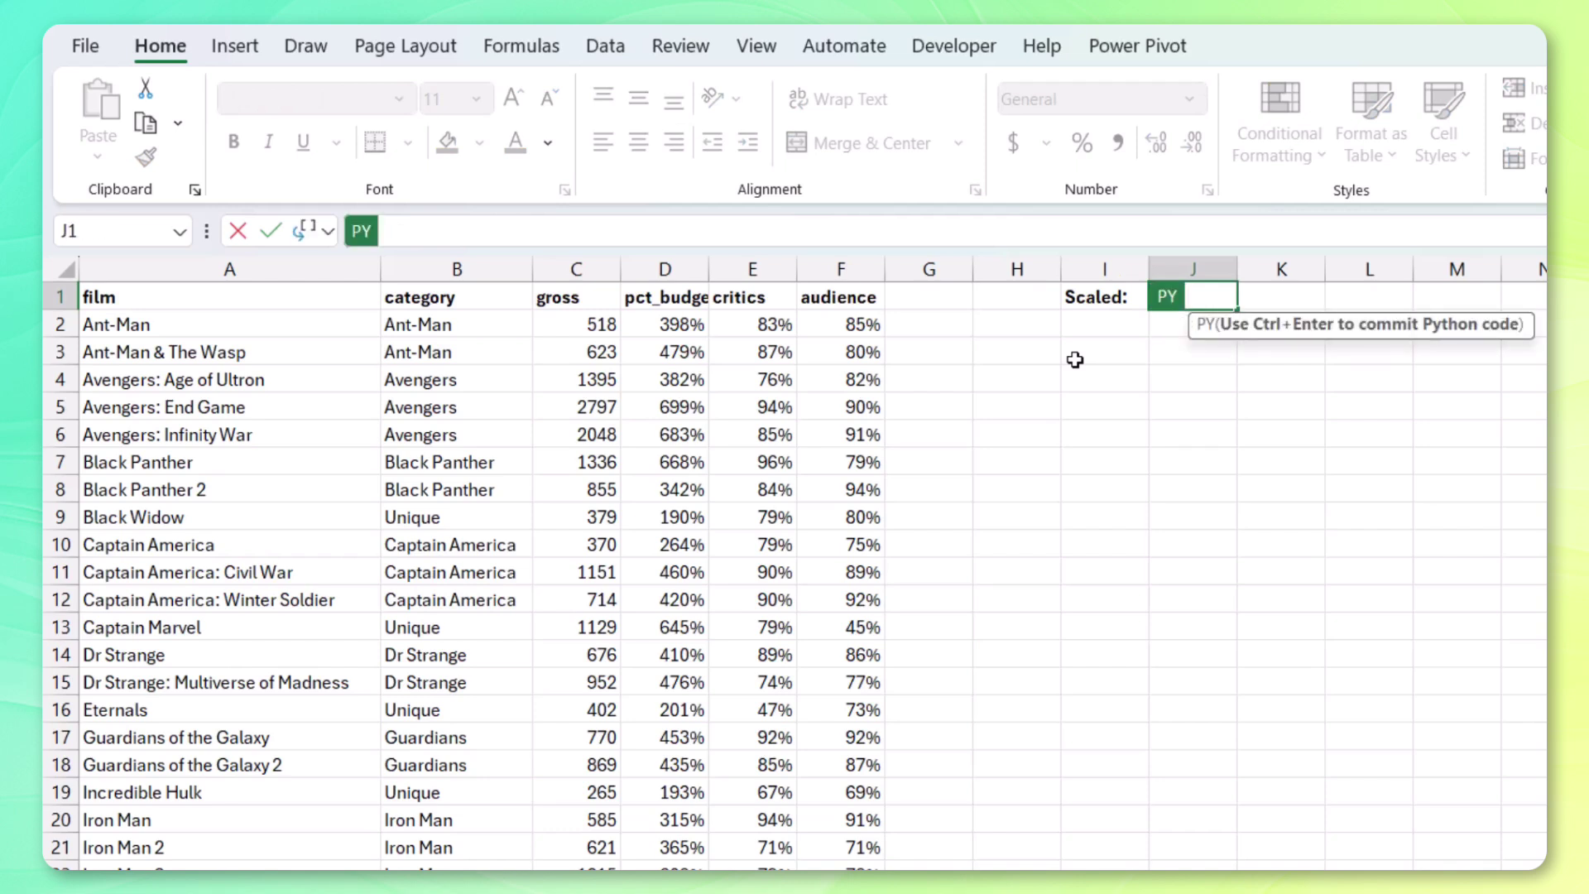
click(518, 259)
drag(518, 251, 507, 405)
click(503, 251)
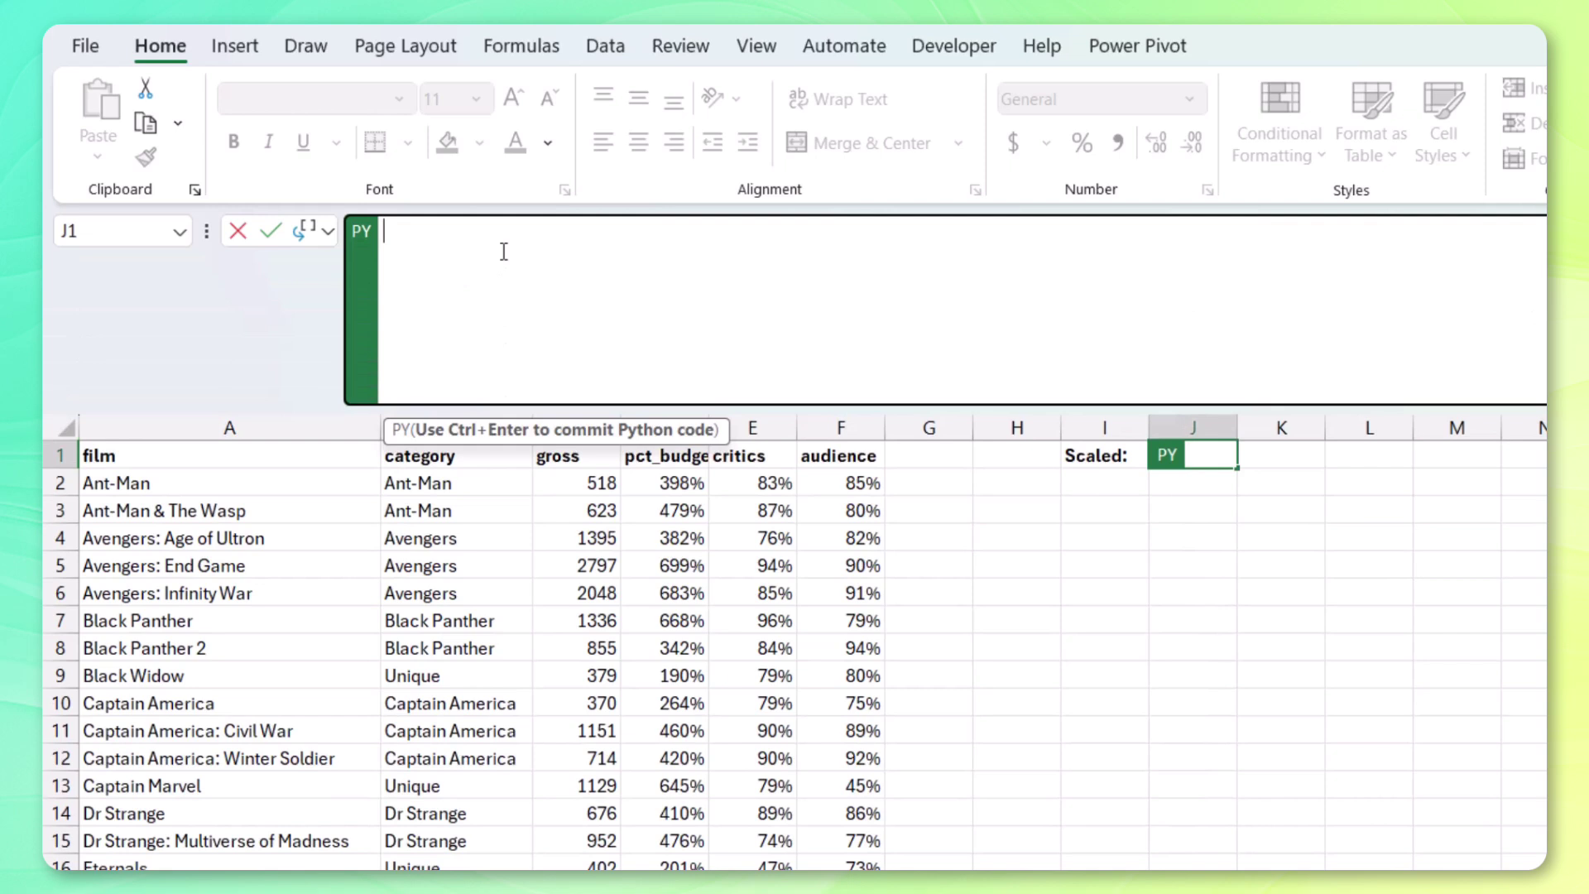
text(from skl)
key(Tab)
text(.)
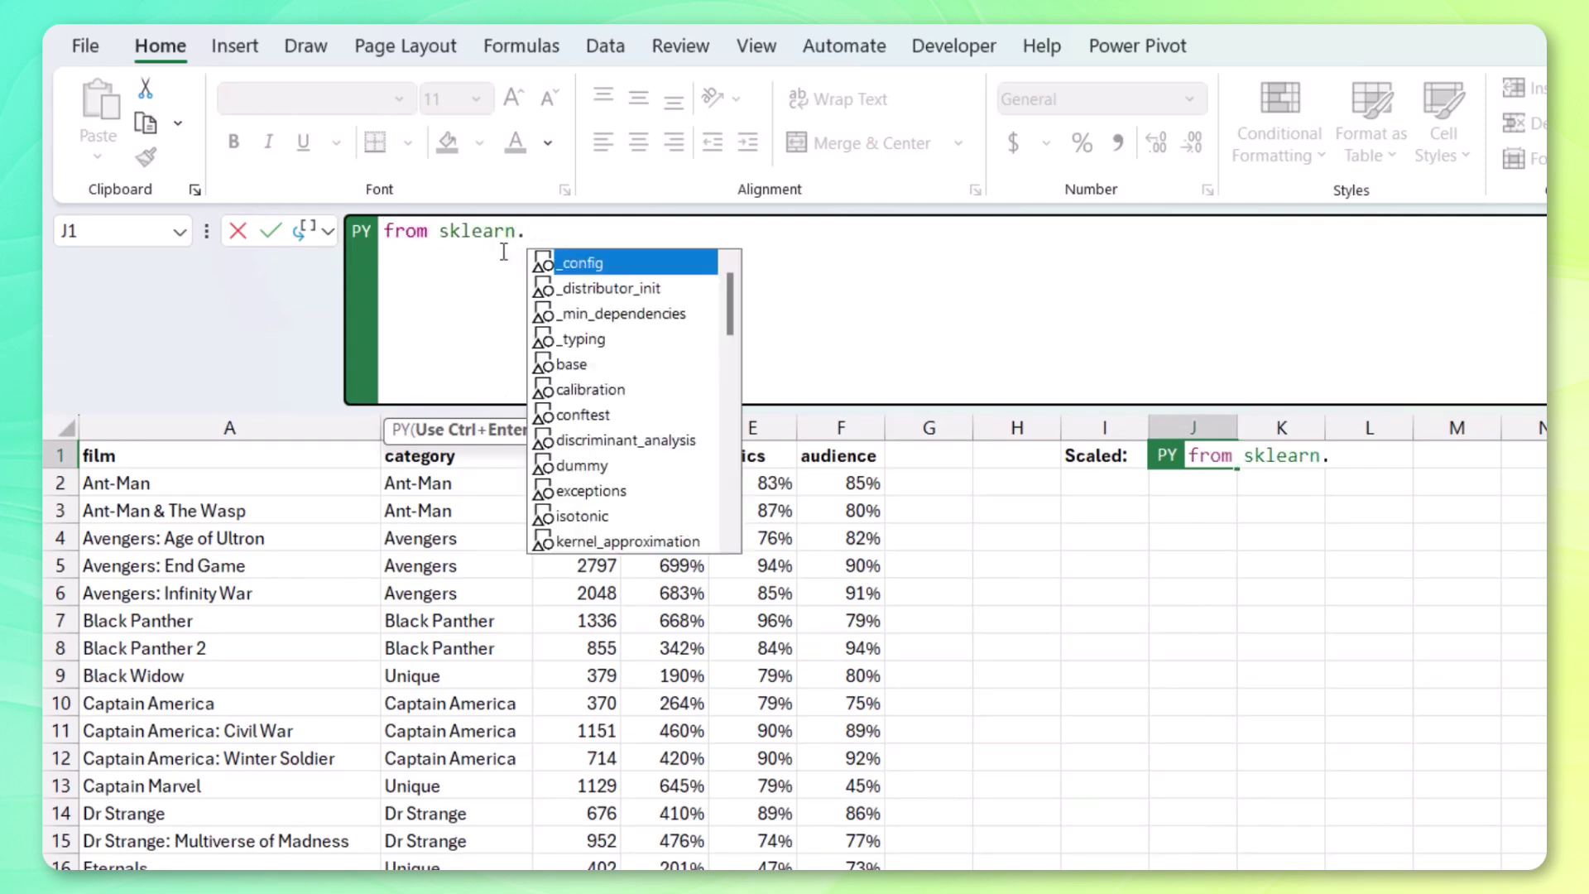
text(prep)
key(Tab)
text(i)
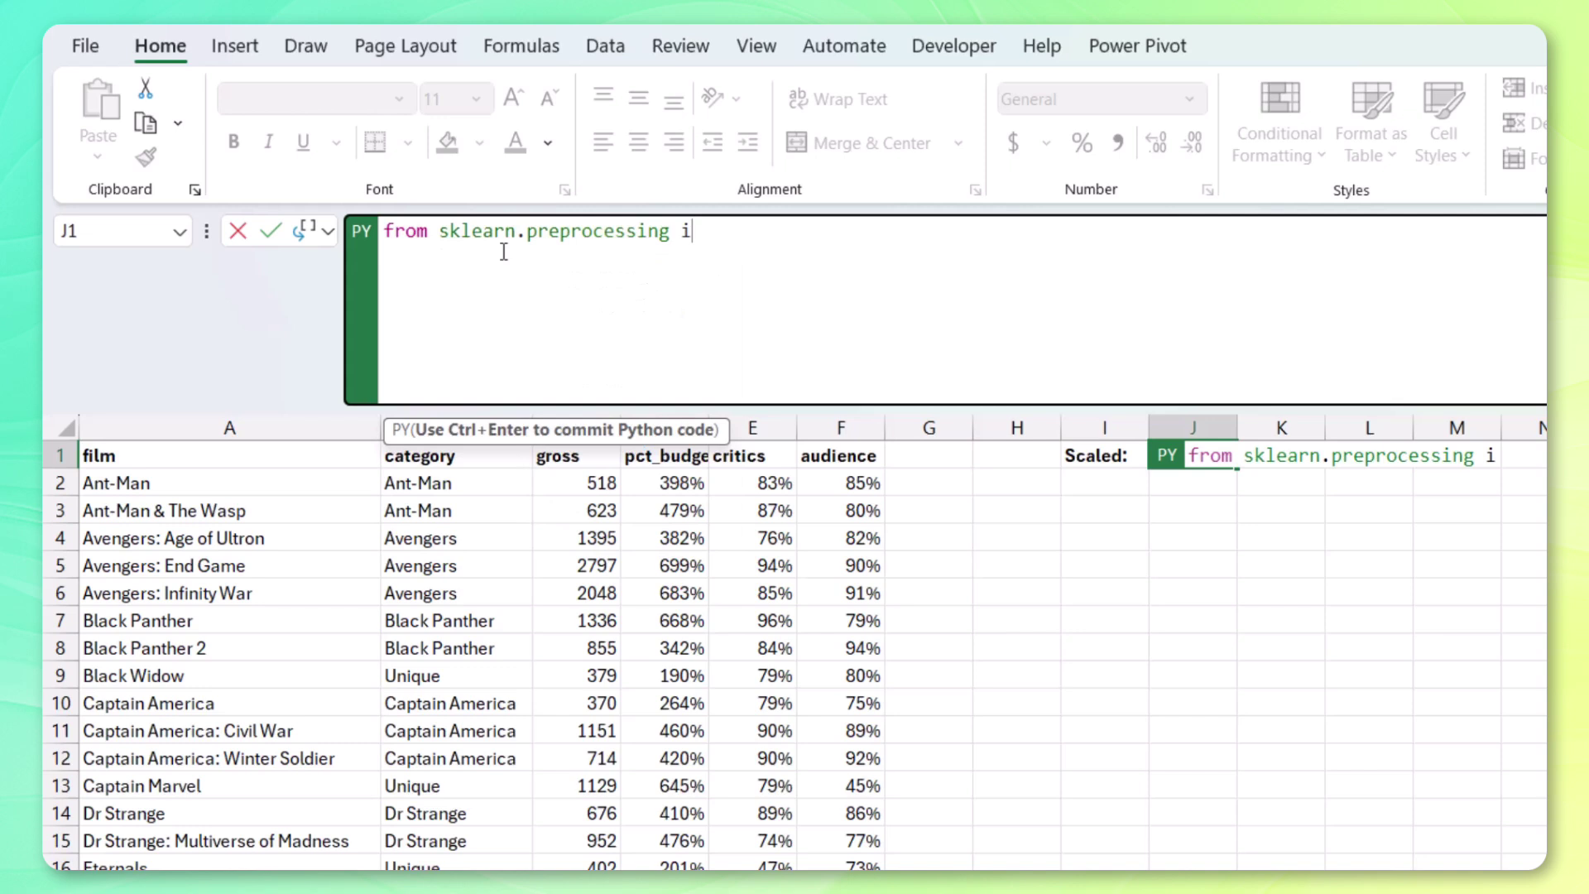
text(mport MinMa)
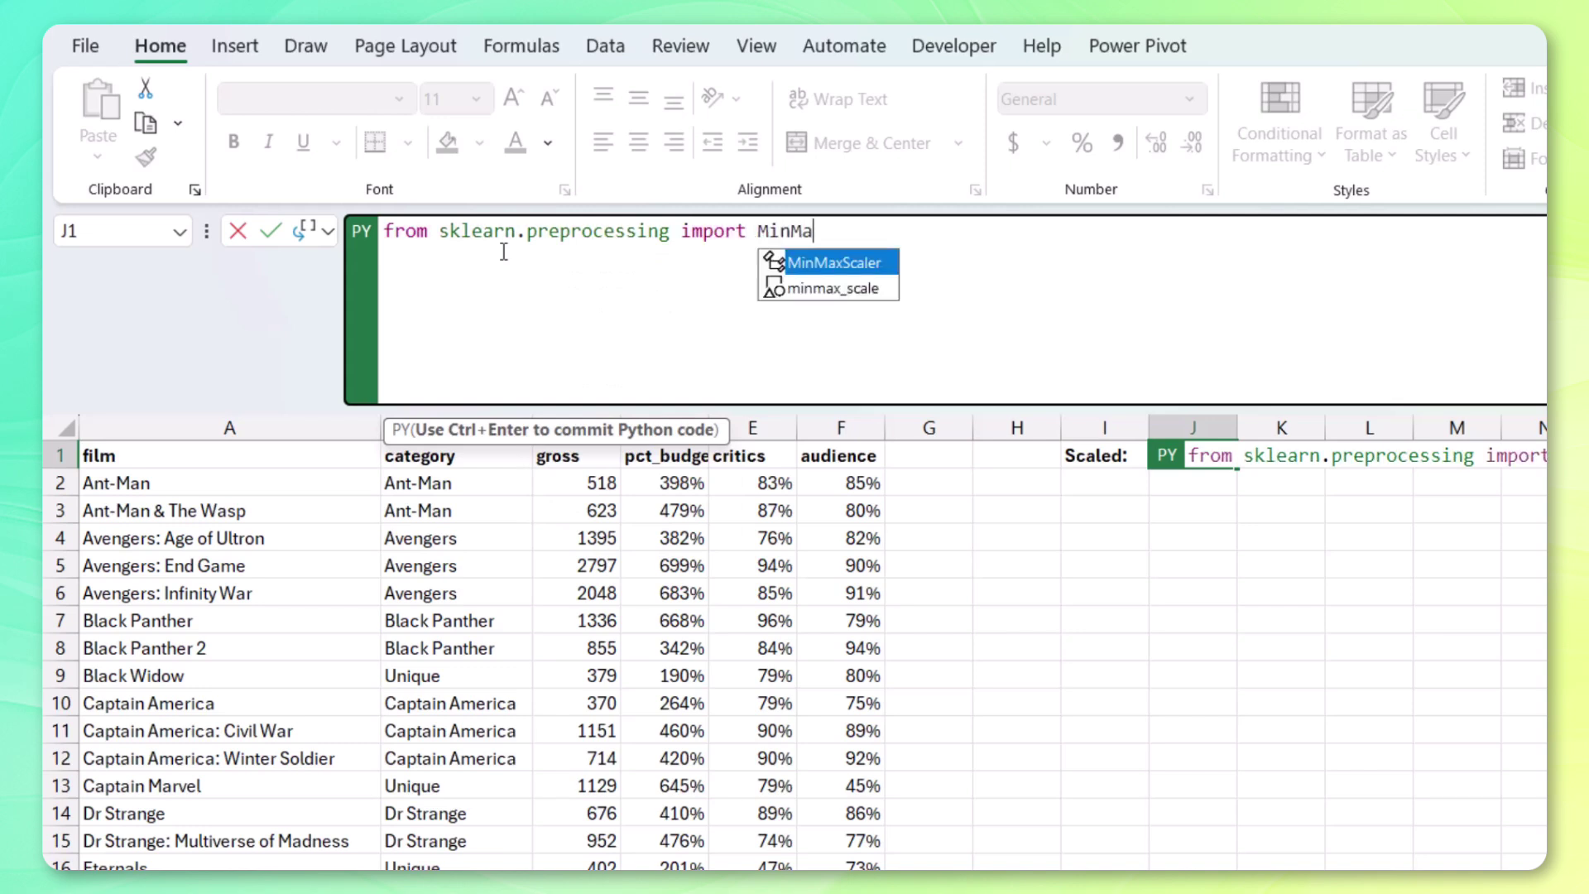
key(Tab)
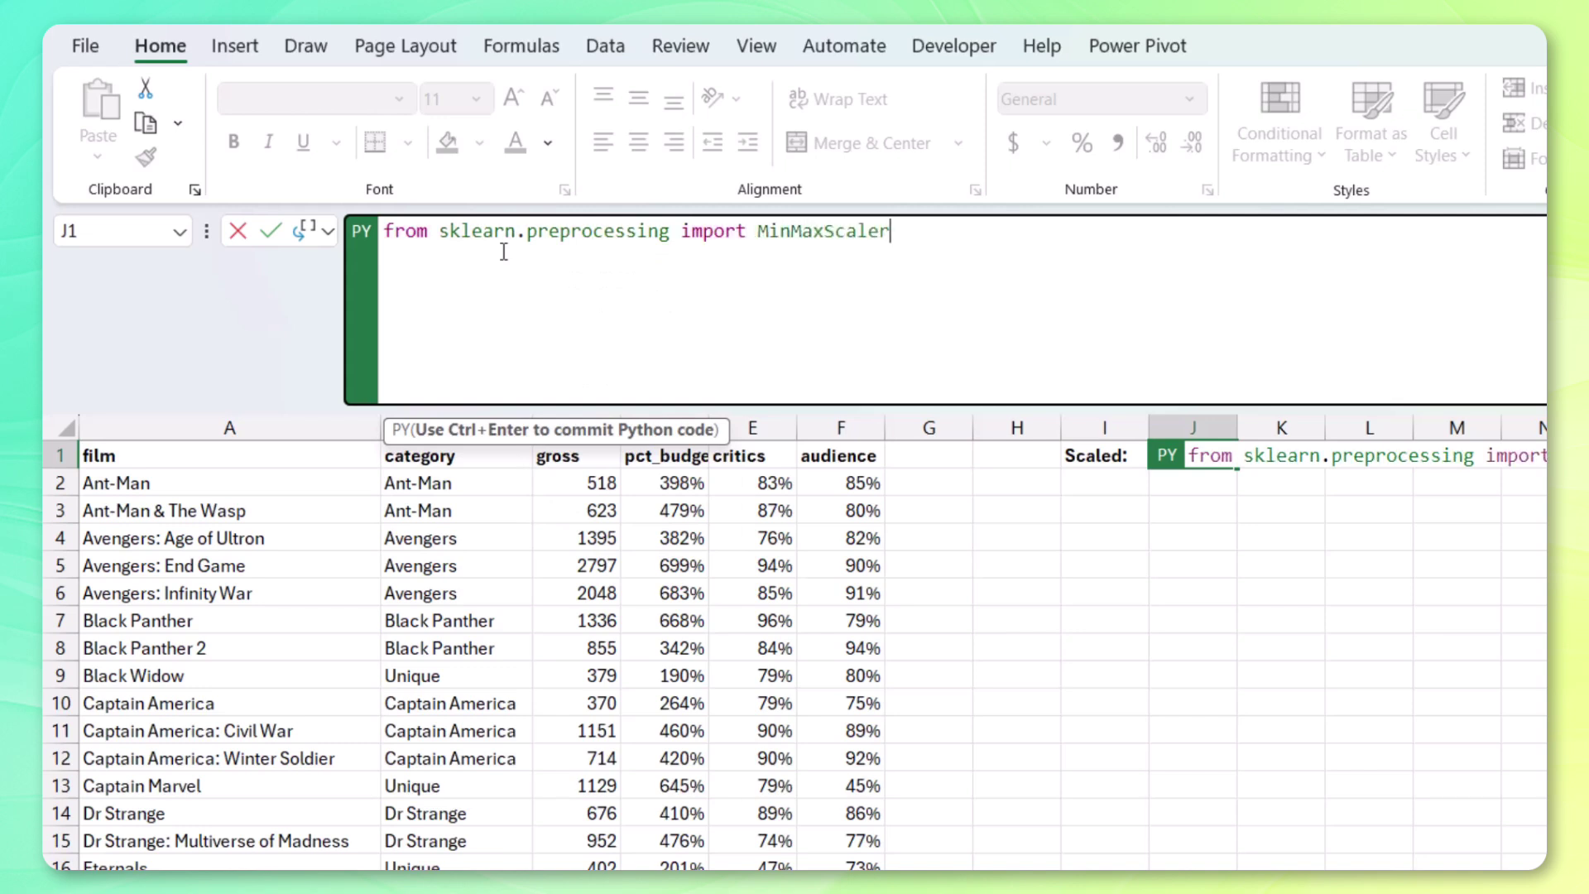
key(Return)
key(Return)
- Set df to the C1:F31 data and run MinMaxScaler().fit_transform(df) in J1
text(df =)
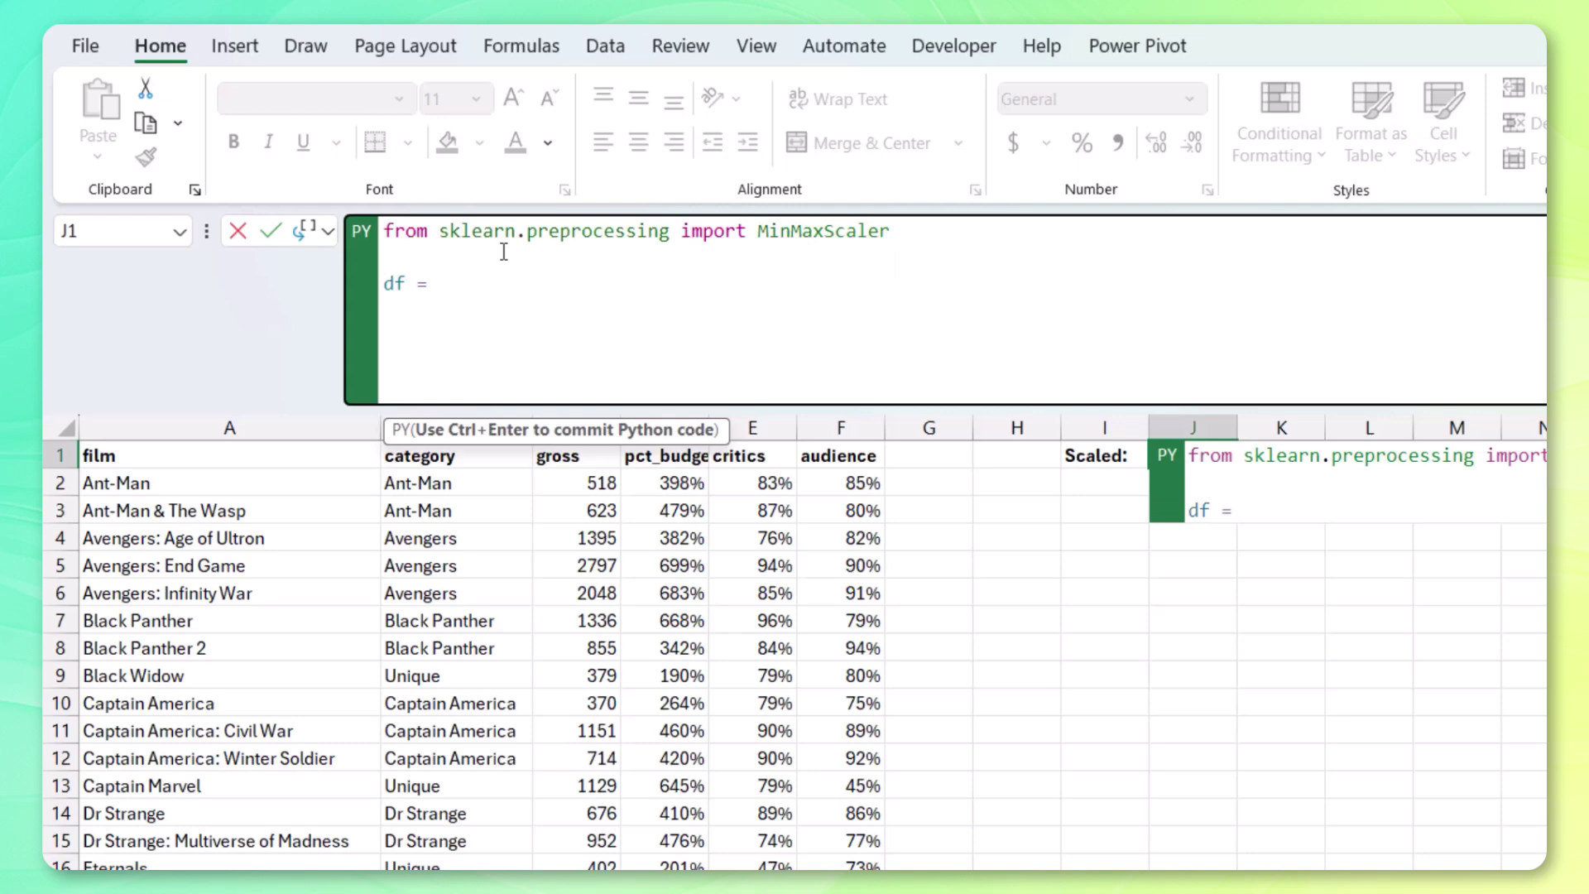
click(571, 455)
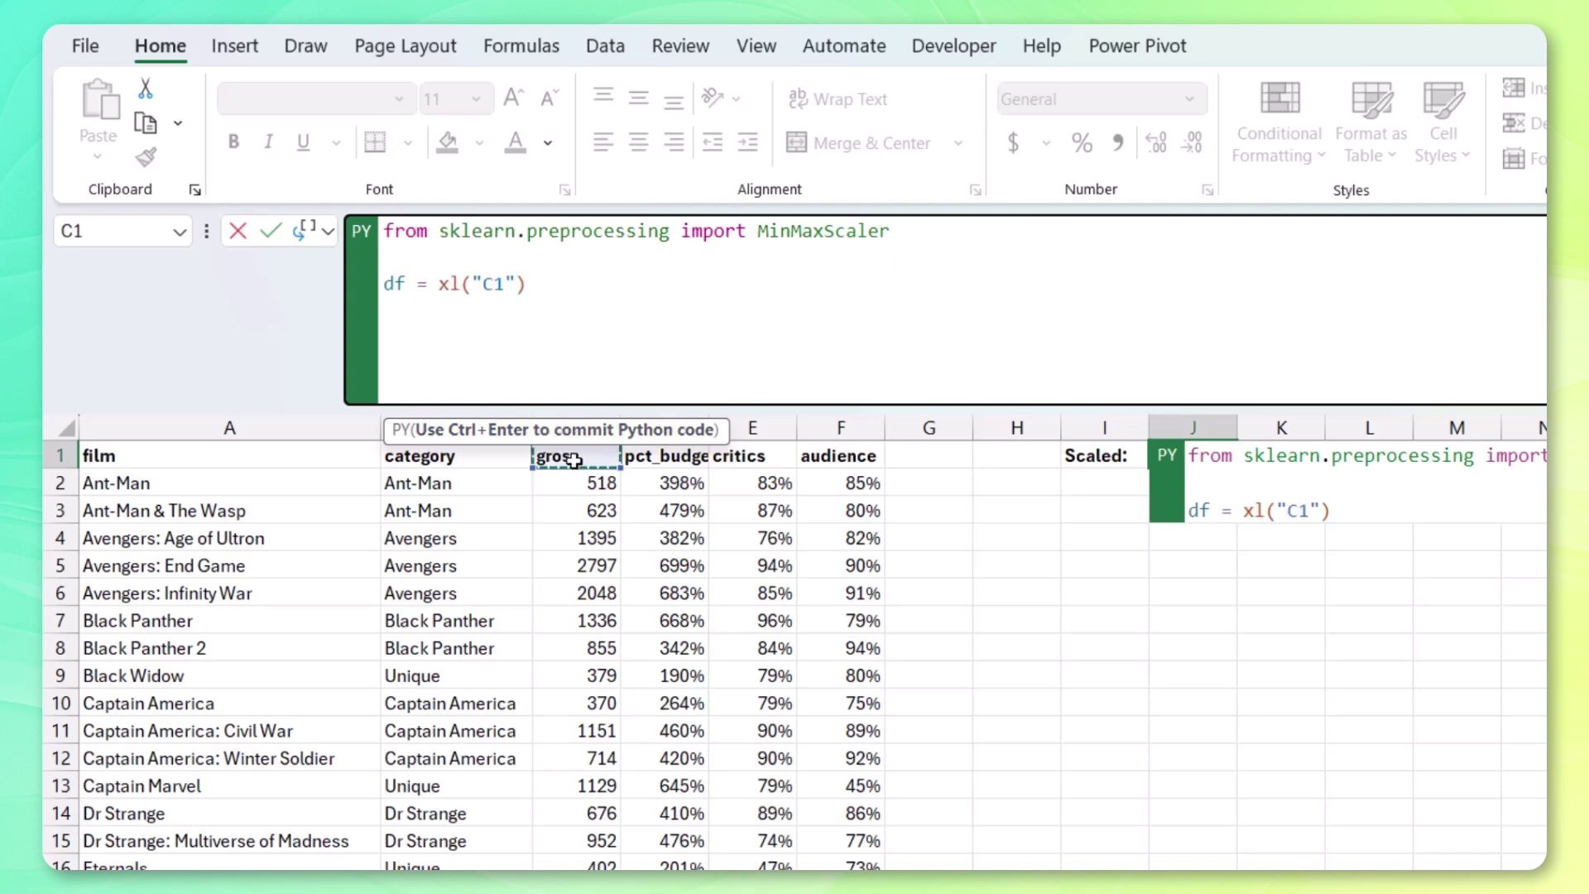
key(ctrl+shift+Down)
key(ctrl+shift+Right)
key(Return)
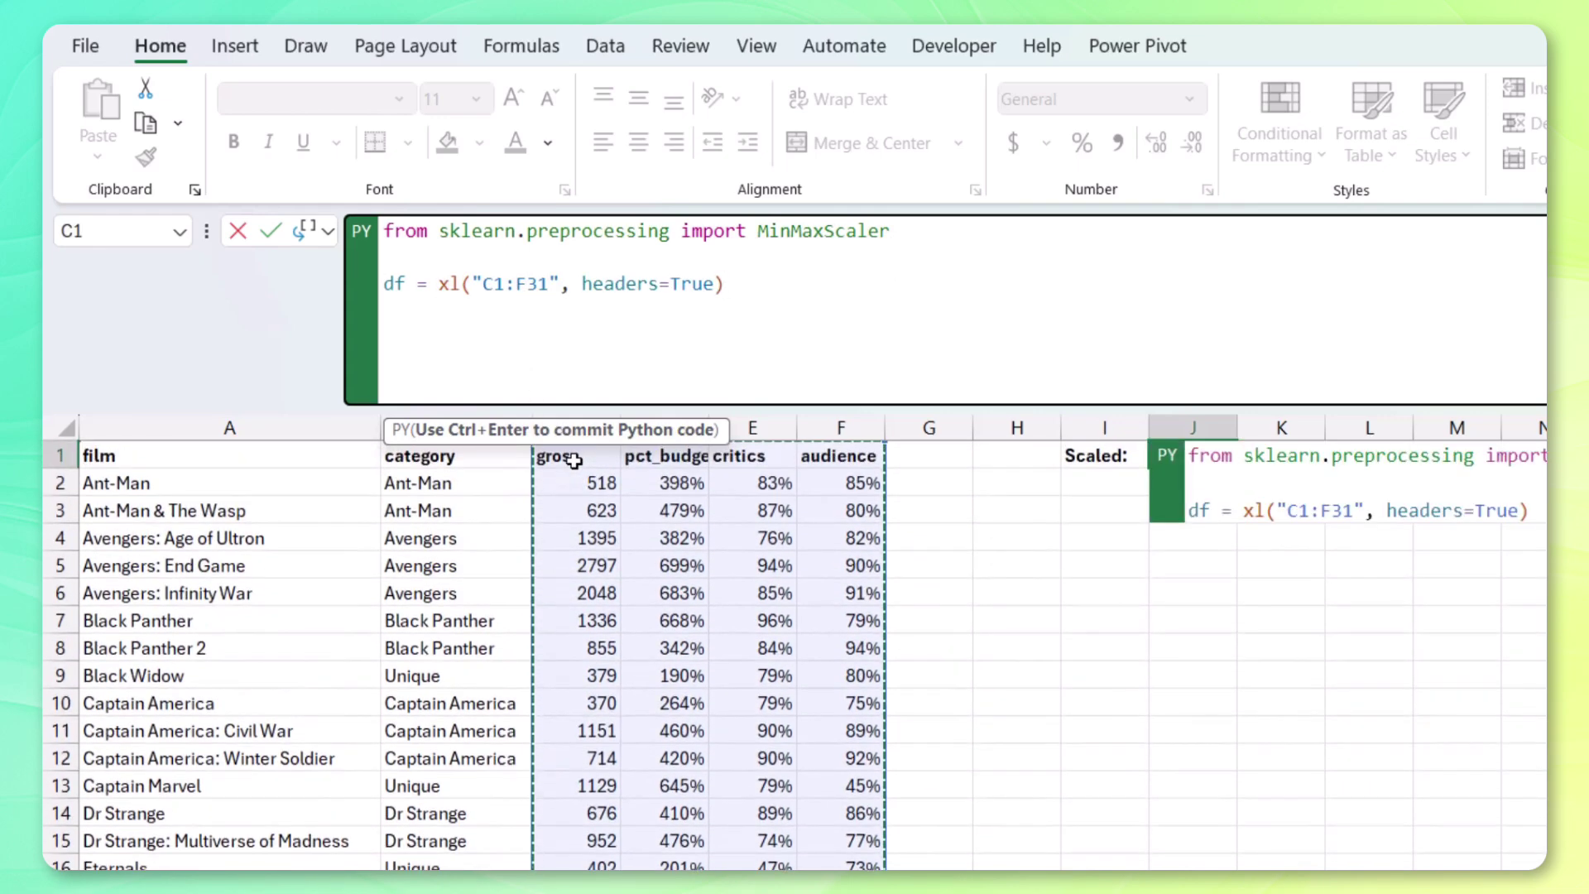
text(MinMaxScaler)
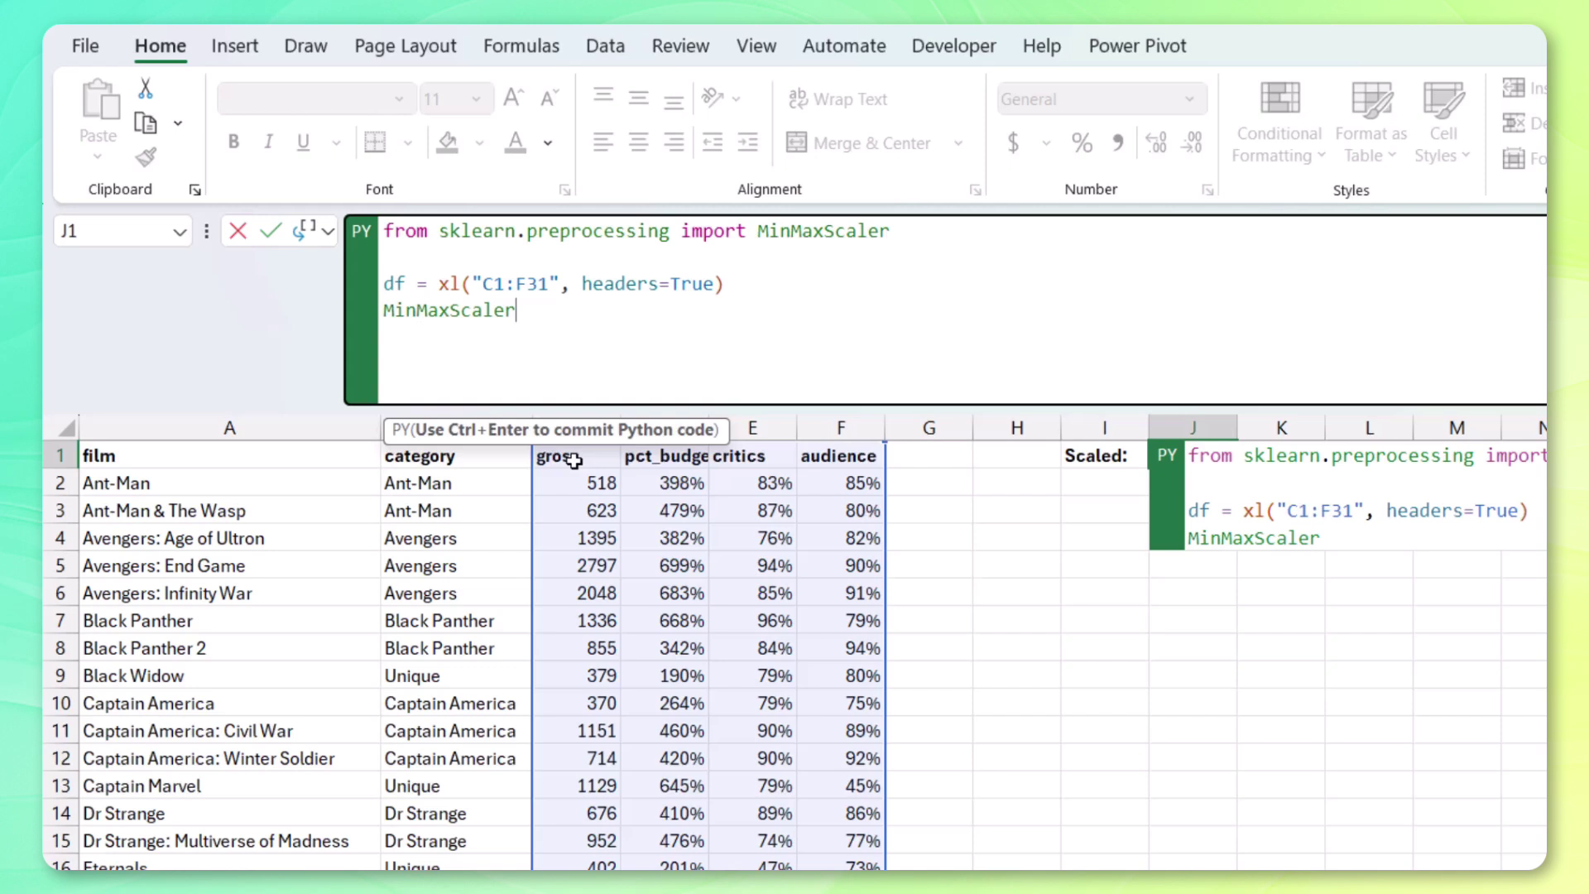
text(().fi)
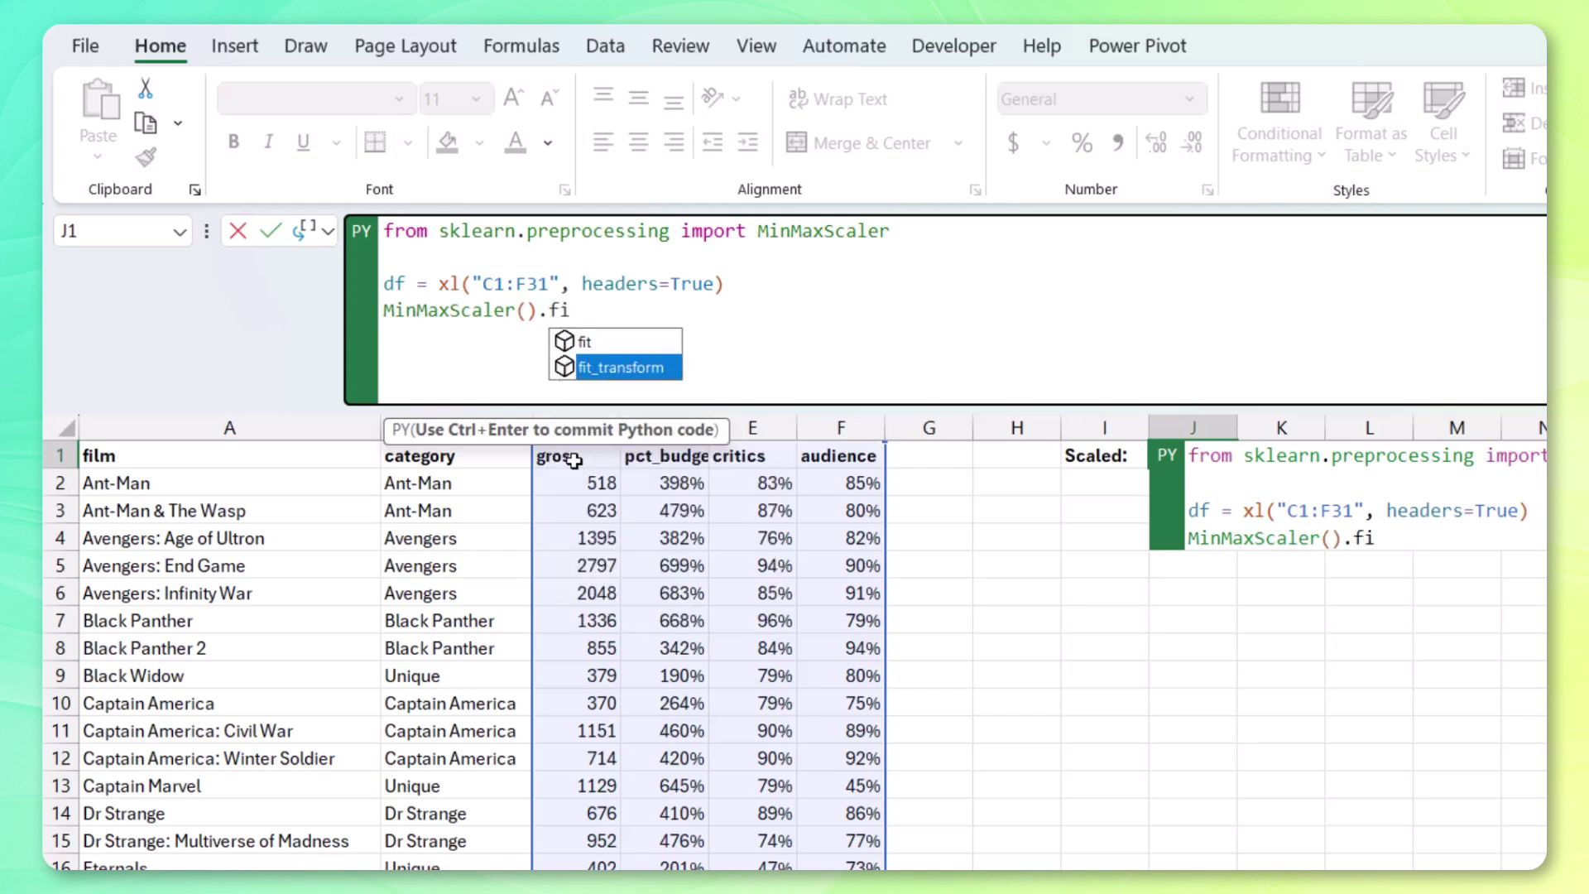
key(Tab)
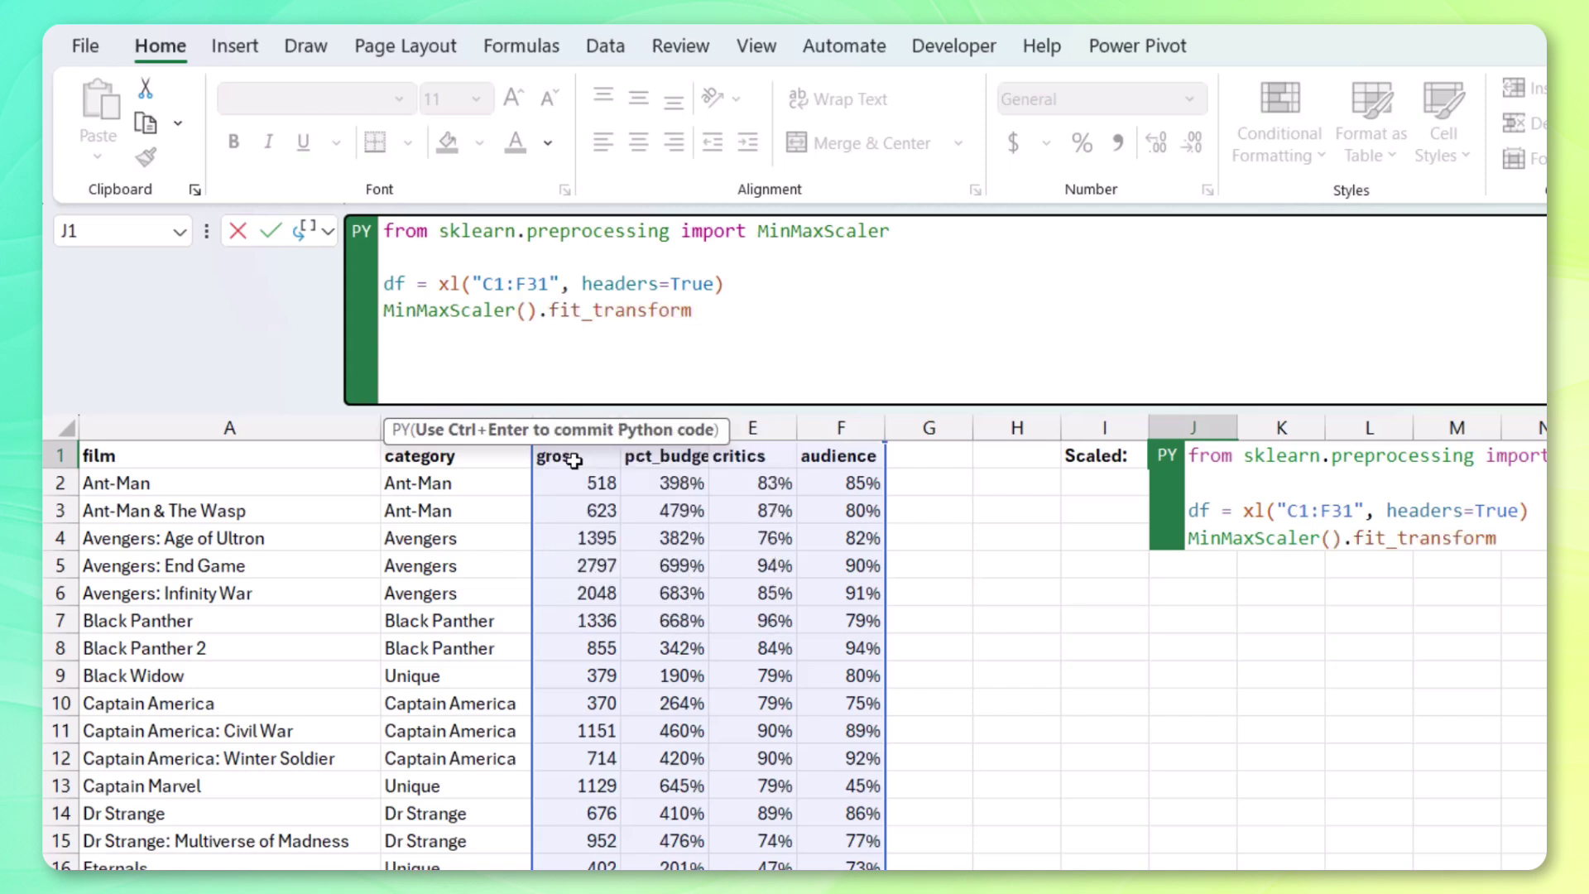
text((df))
key(ctrl+Return)
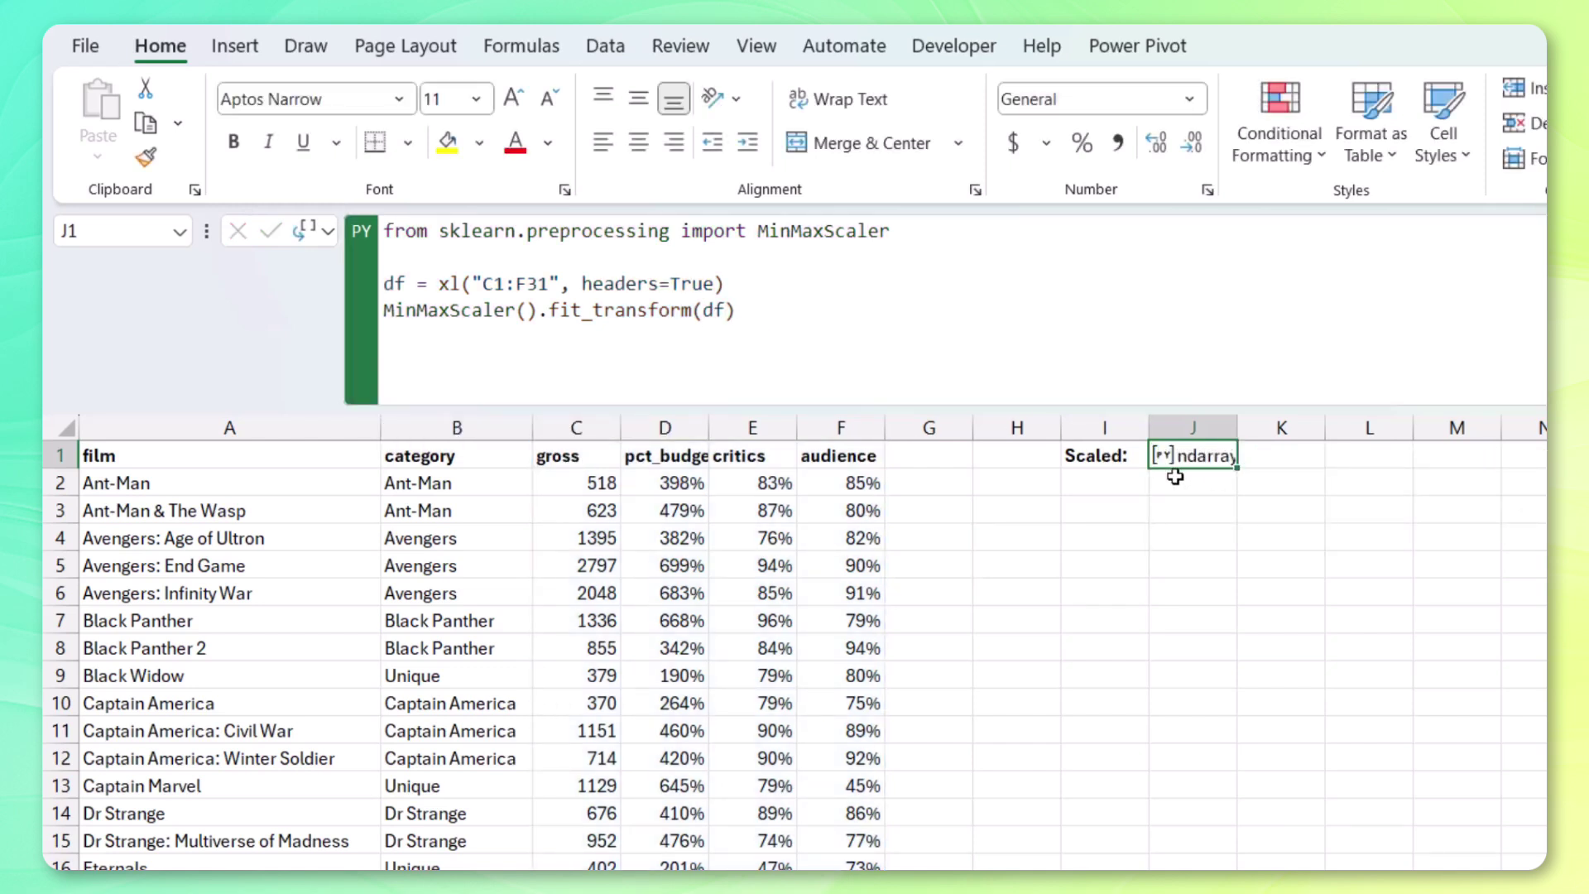
- Check the spilled scaled values, store the result as normalized, and return J1 to a Python object
click(330, 231)
click(370, 352)
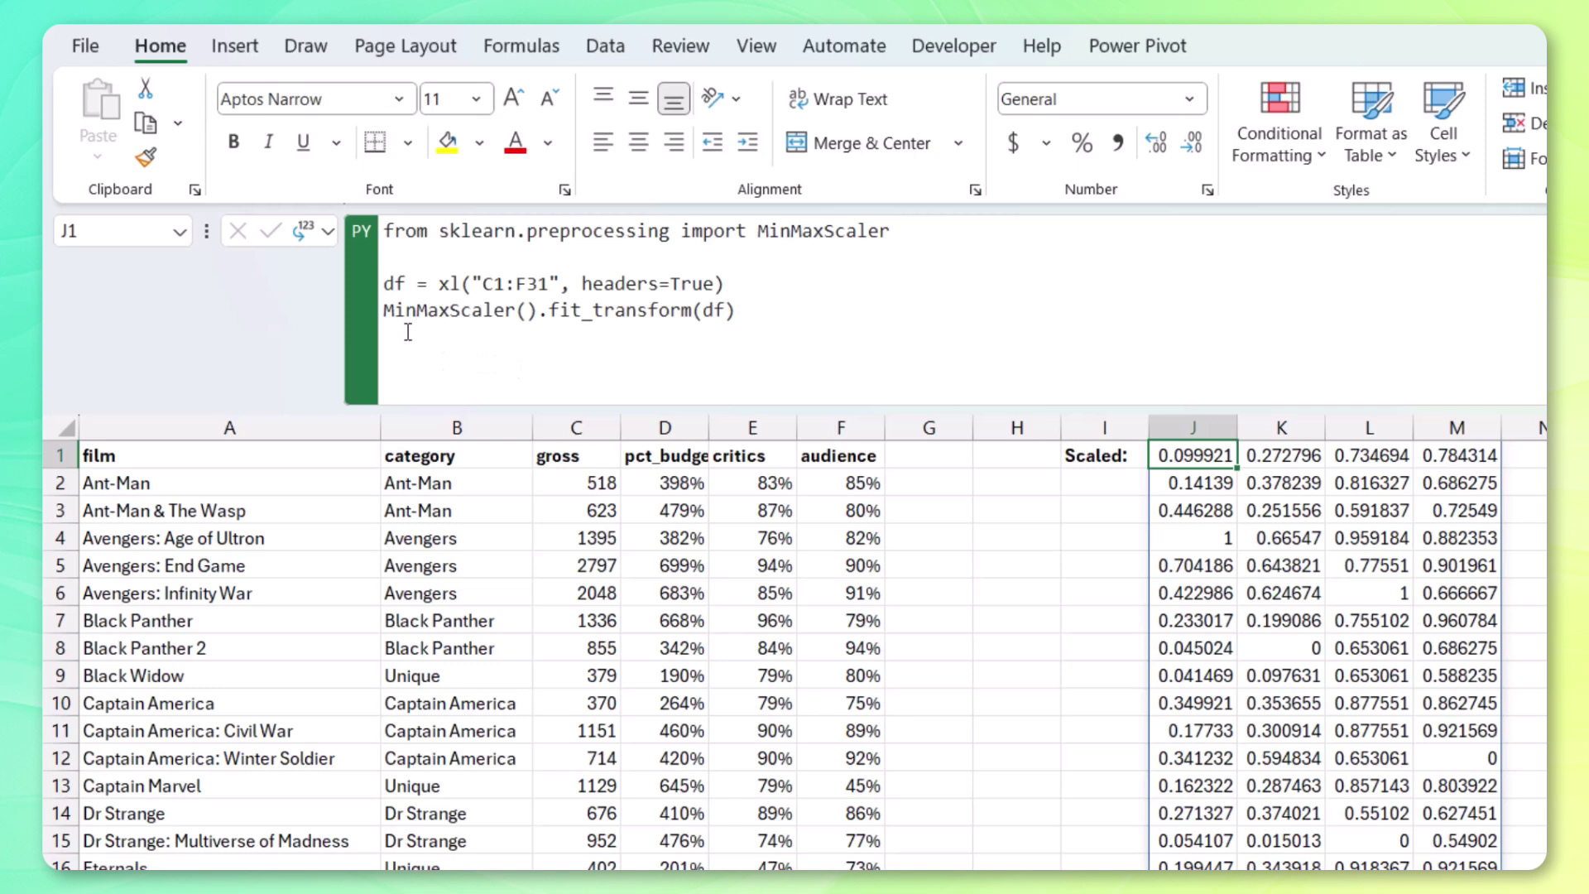
click(386, 311)
text(normalized =)
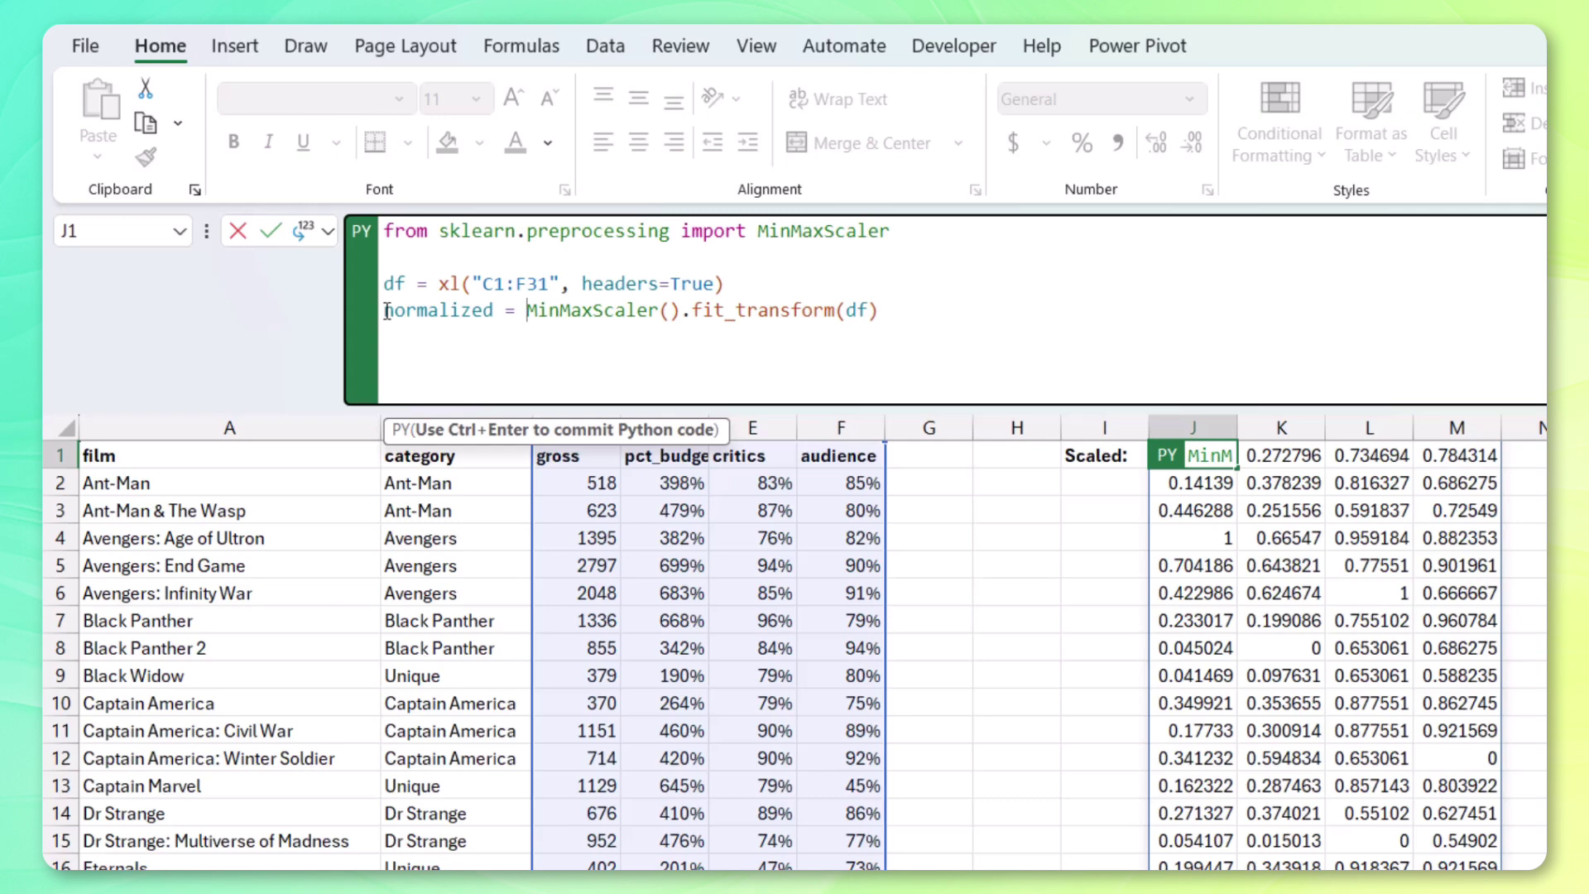
key(ctrl+Return)
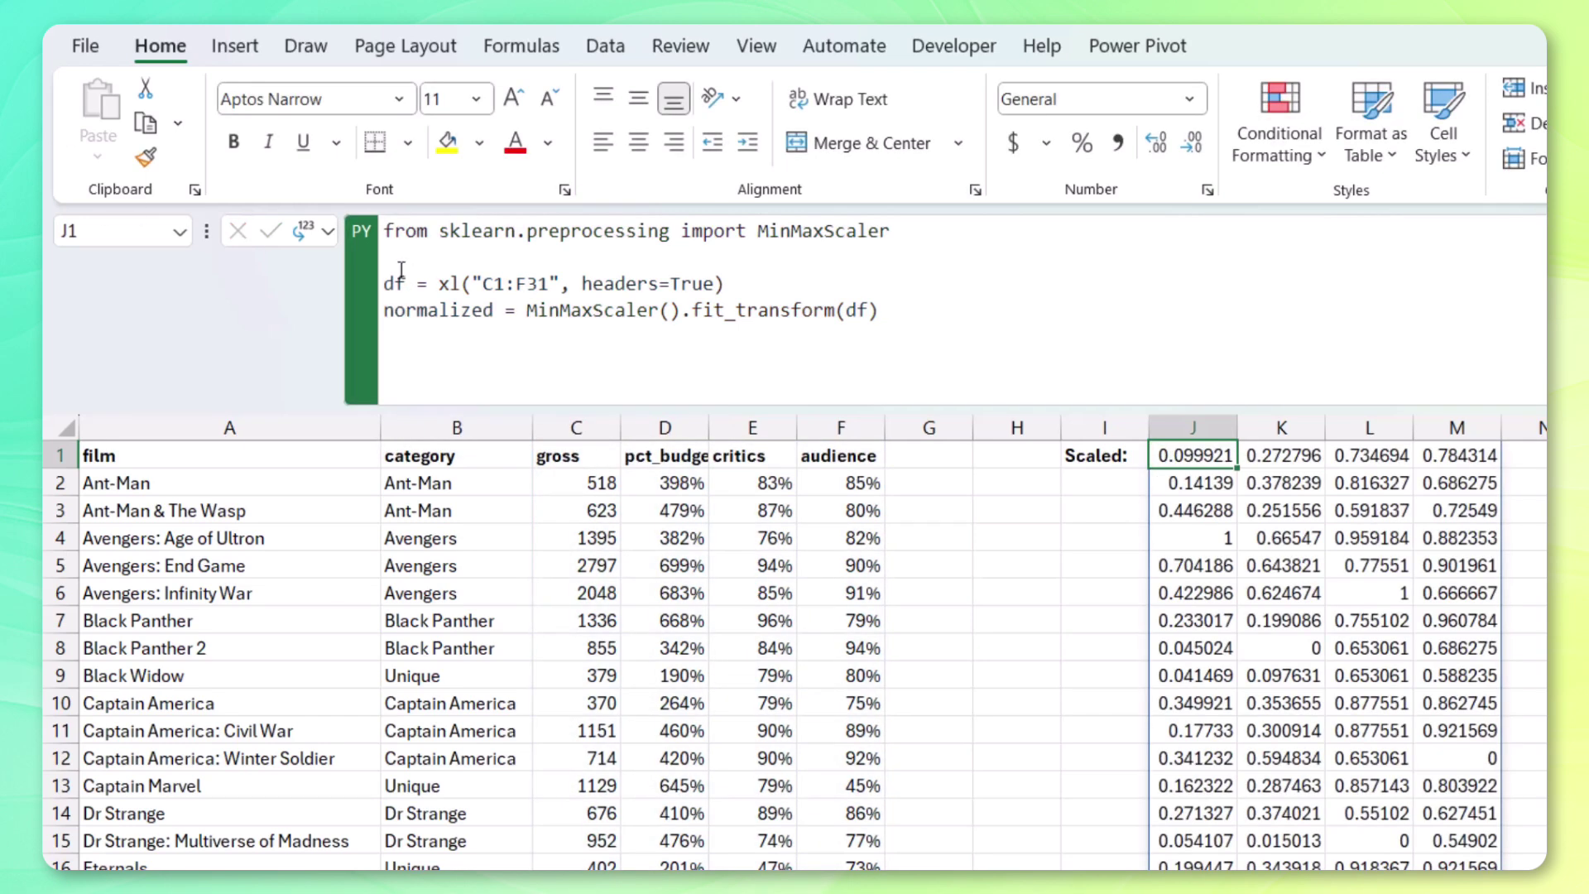
click(329, 232)
click(366, 312)
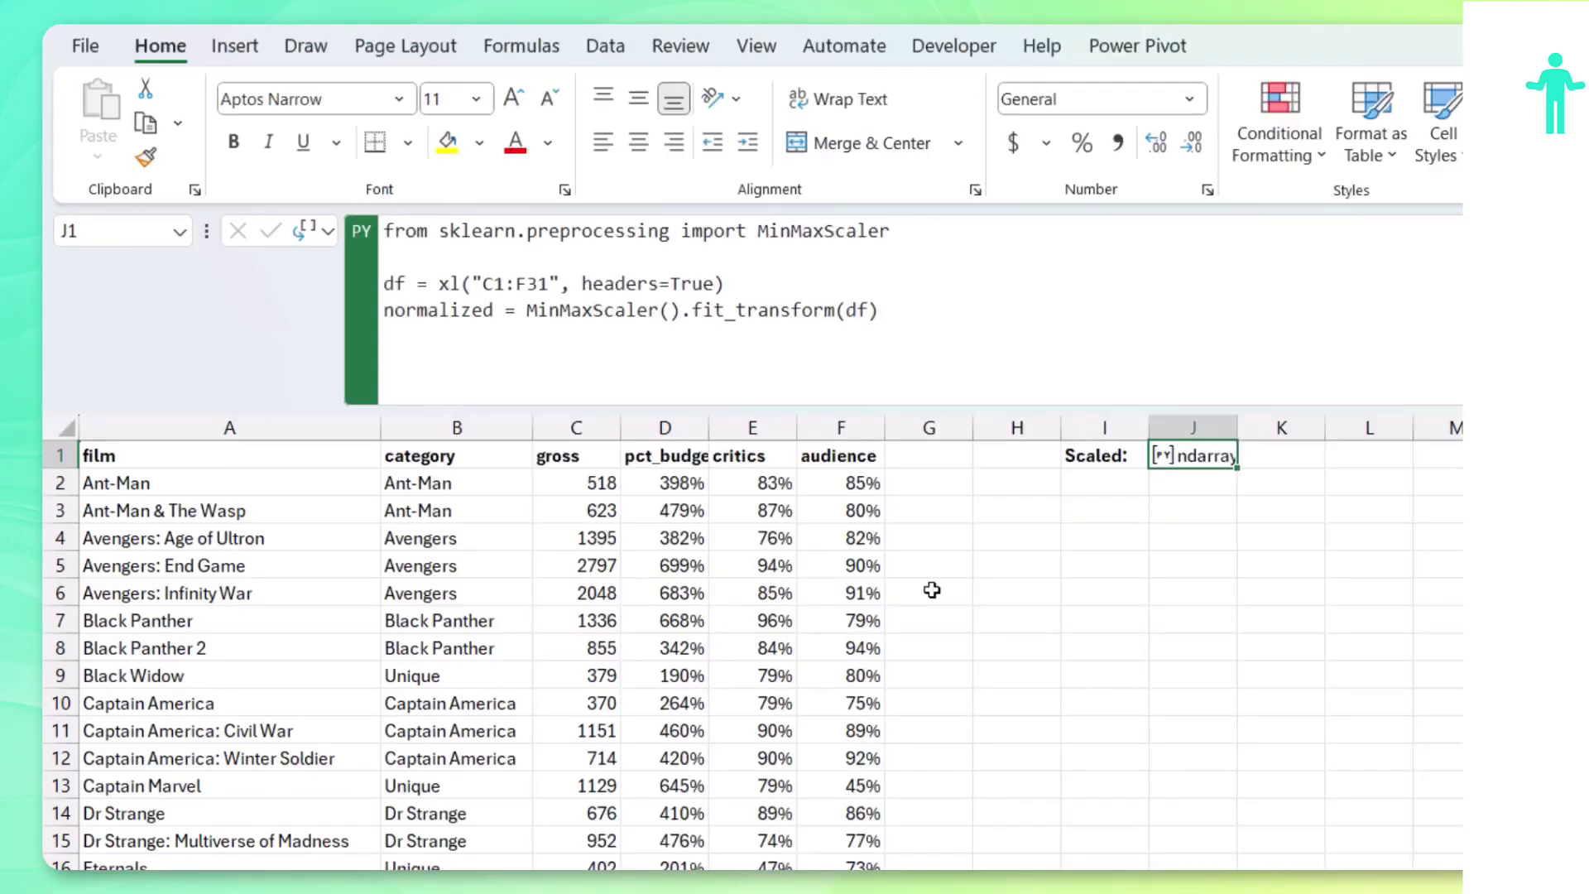
- Add clusters and inertia headers in I3:J3 and enter cluster counts 2 and 3 as General numbers
click(1099, 511)
text(clusters)
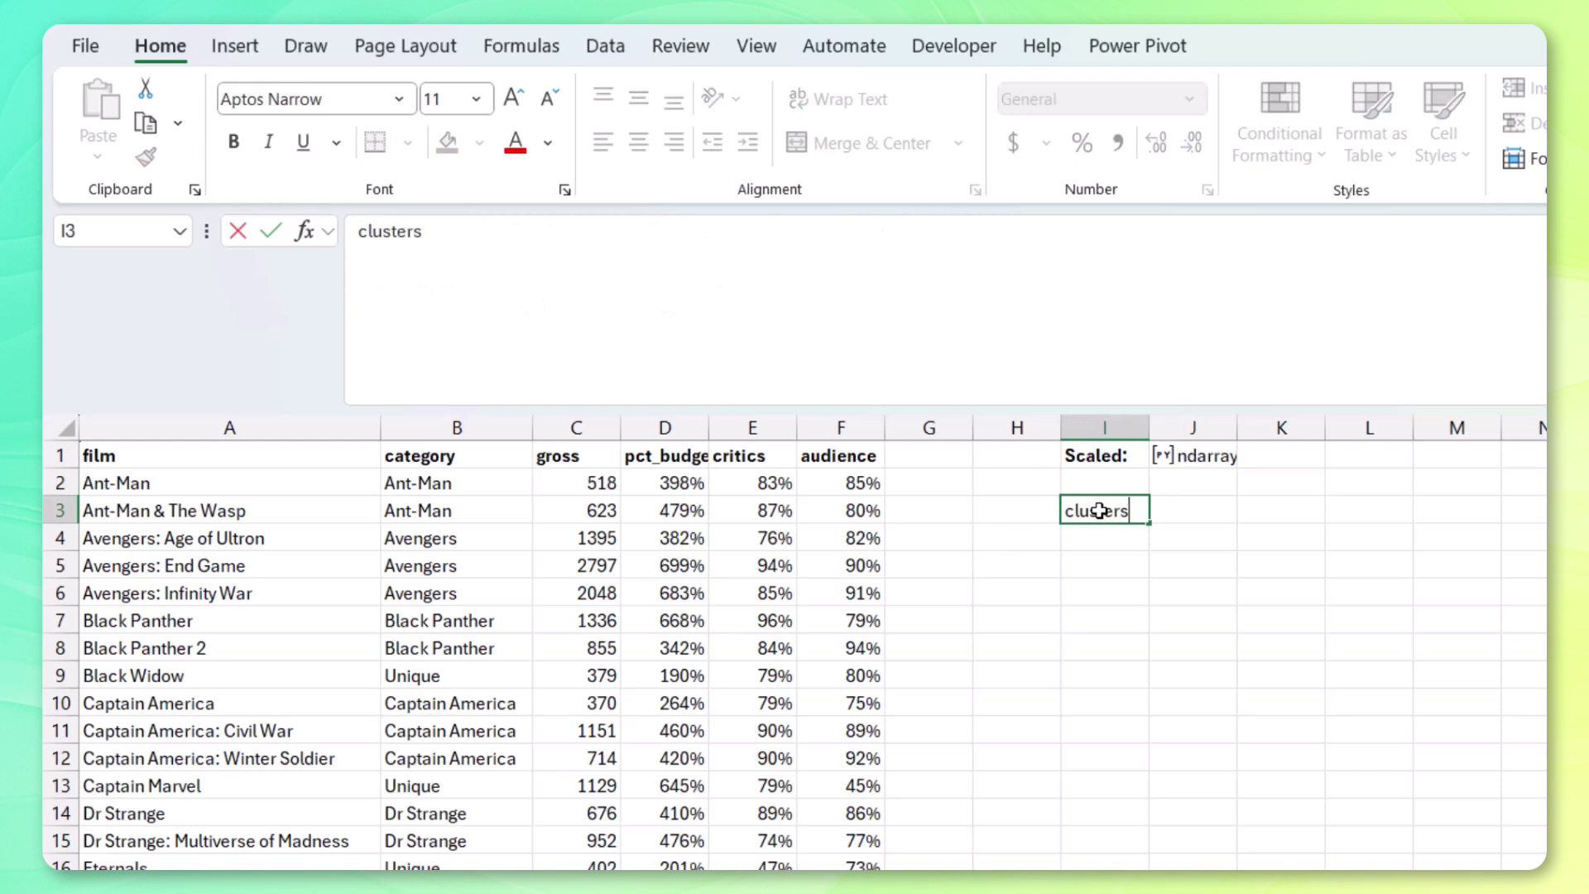
key(Tab)
text(inter)
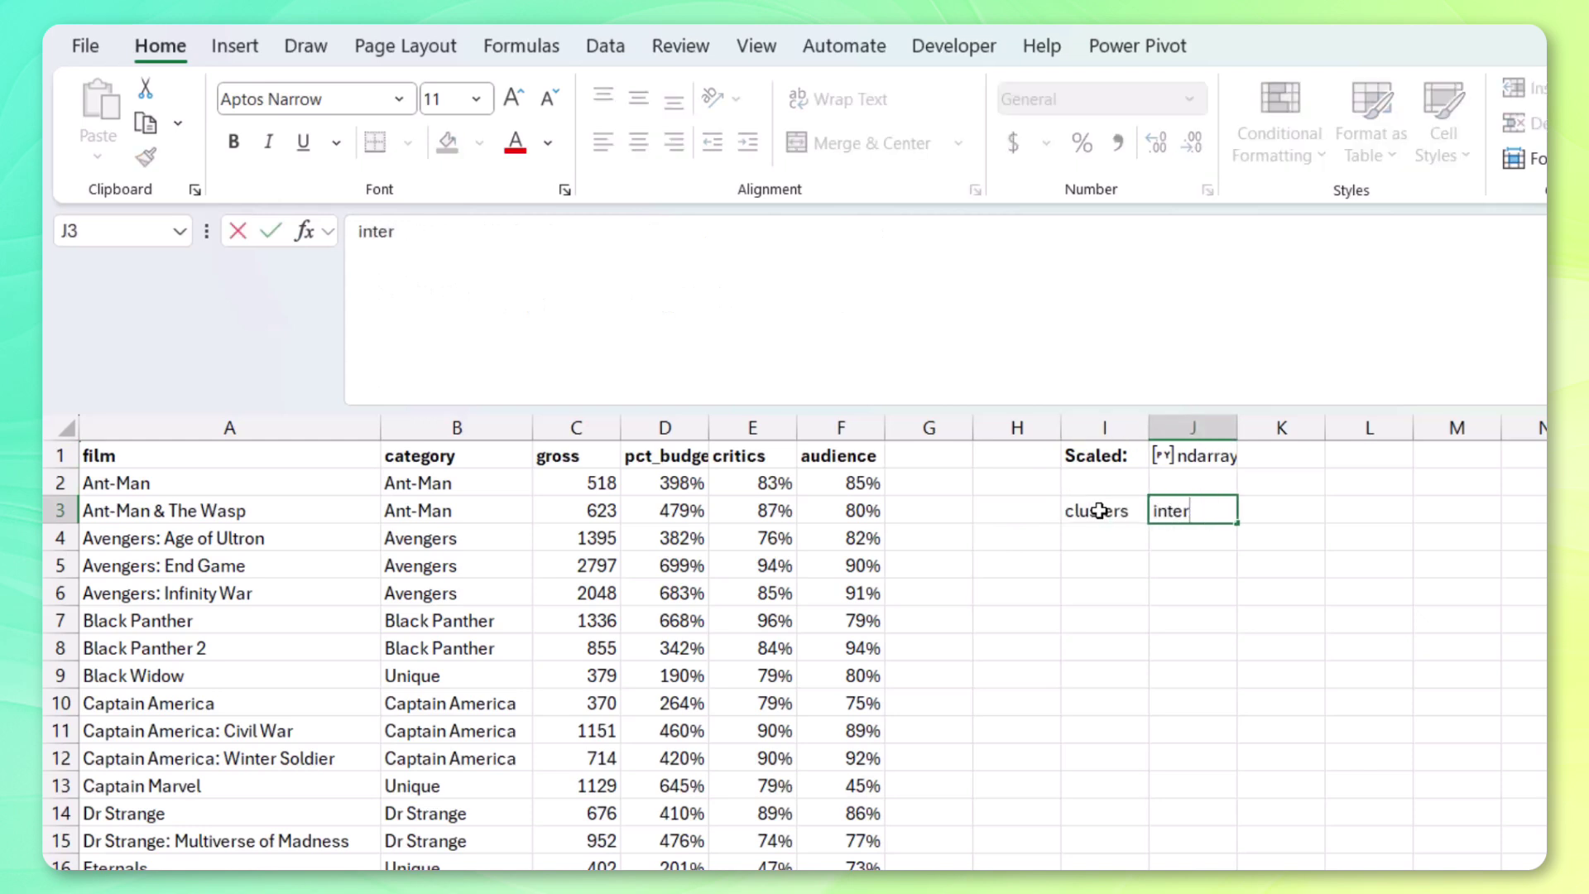
key(BackSpace)
key(BackSpace)
key(BackSpace)
text(ertia)
key(Return)
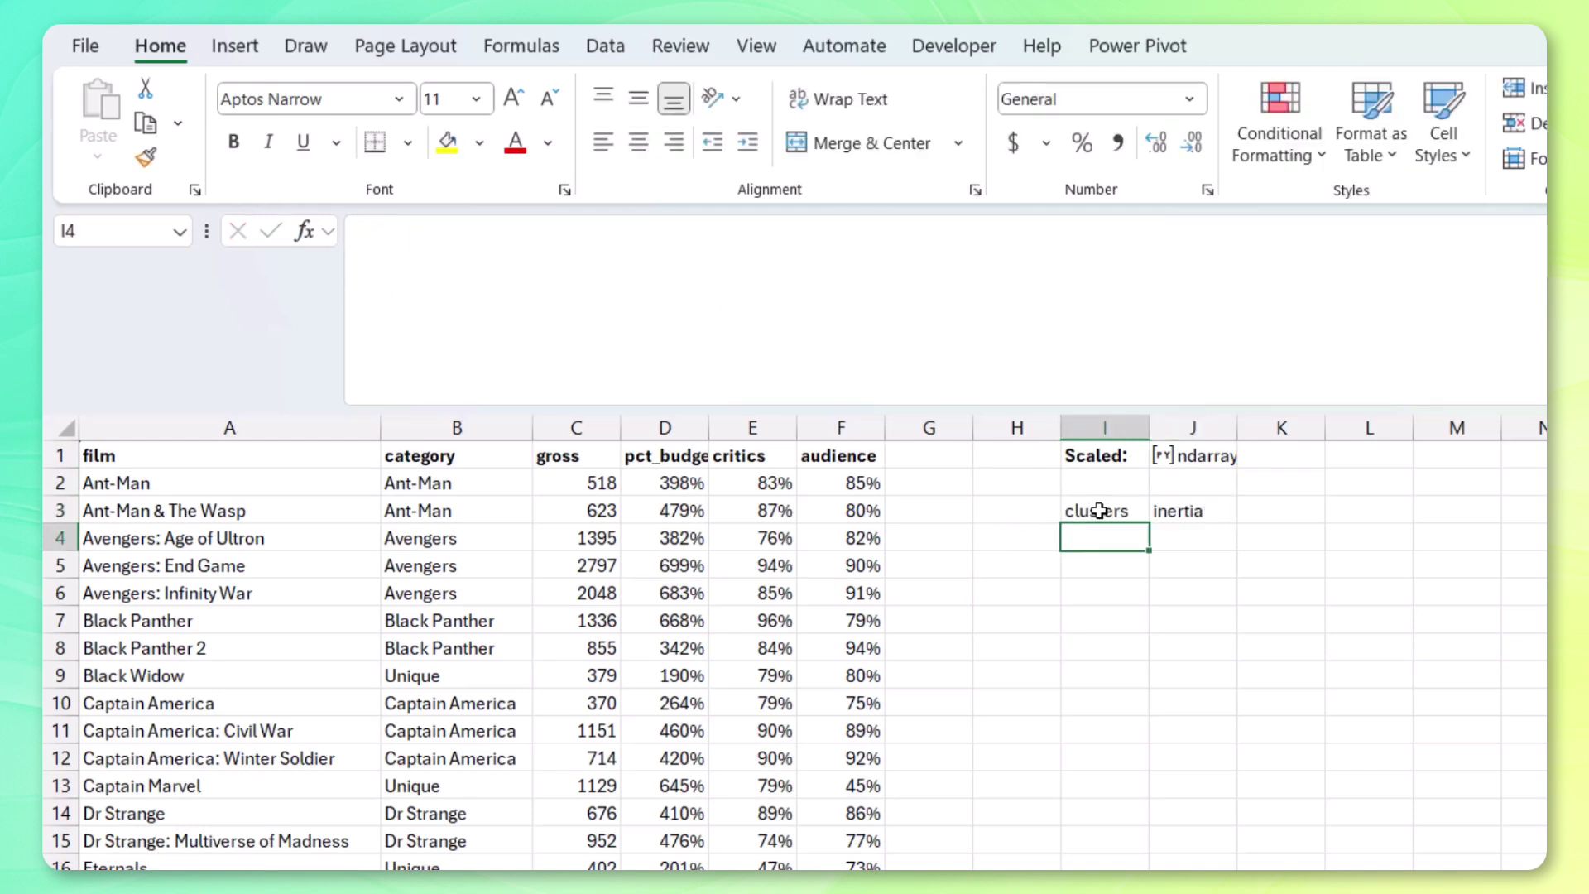
text(2)
key(Return)
text(3)
key(shift+Return)
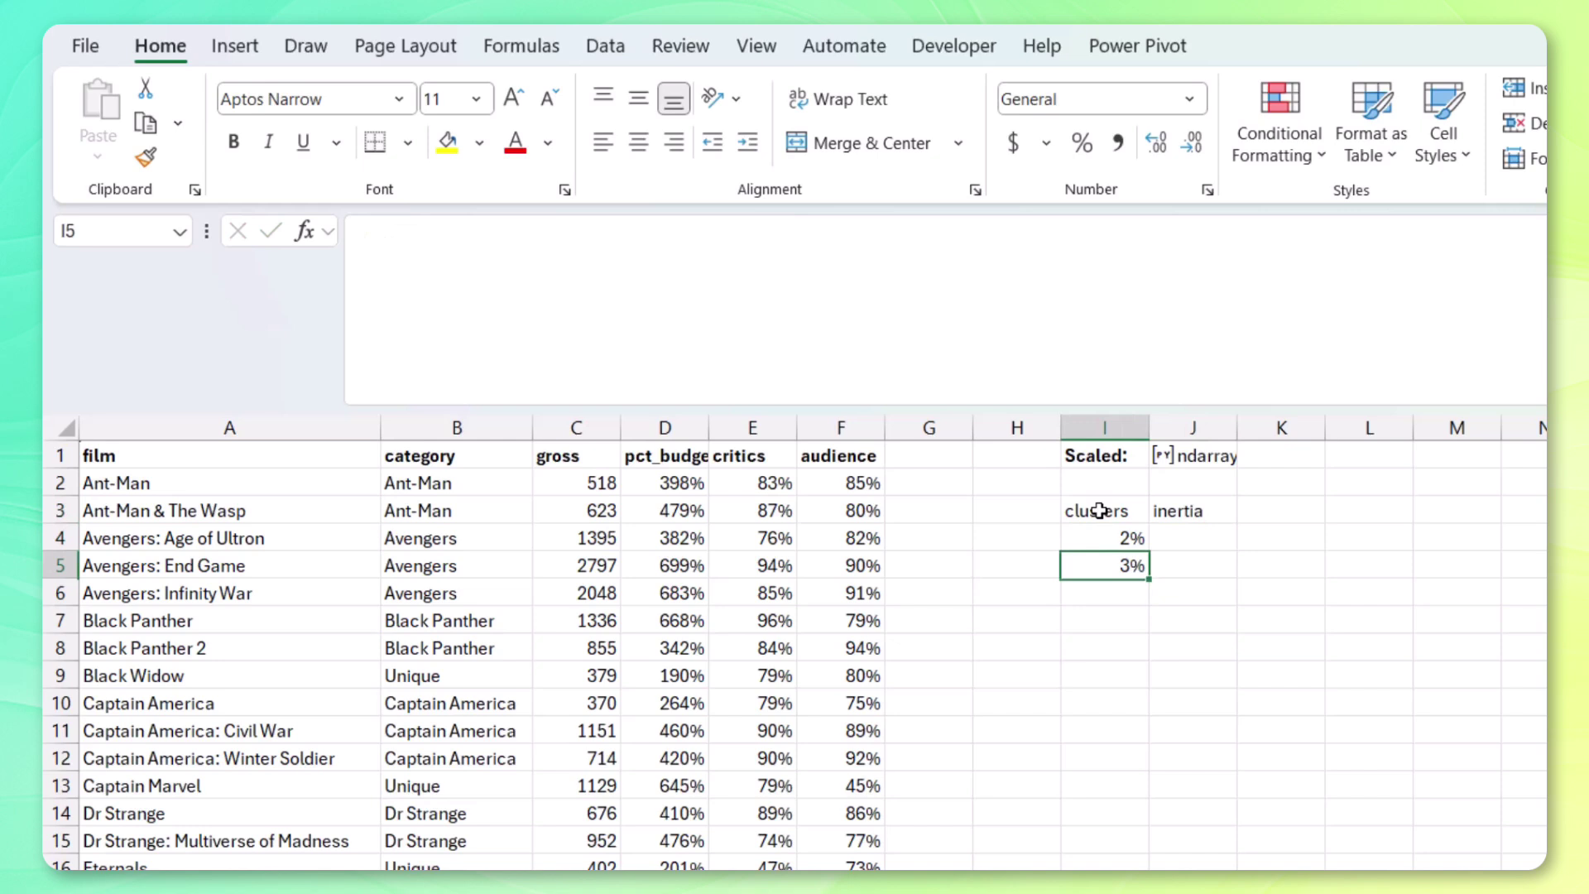
key(shift+Down)
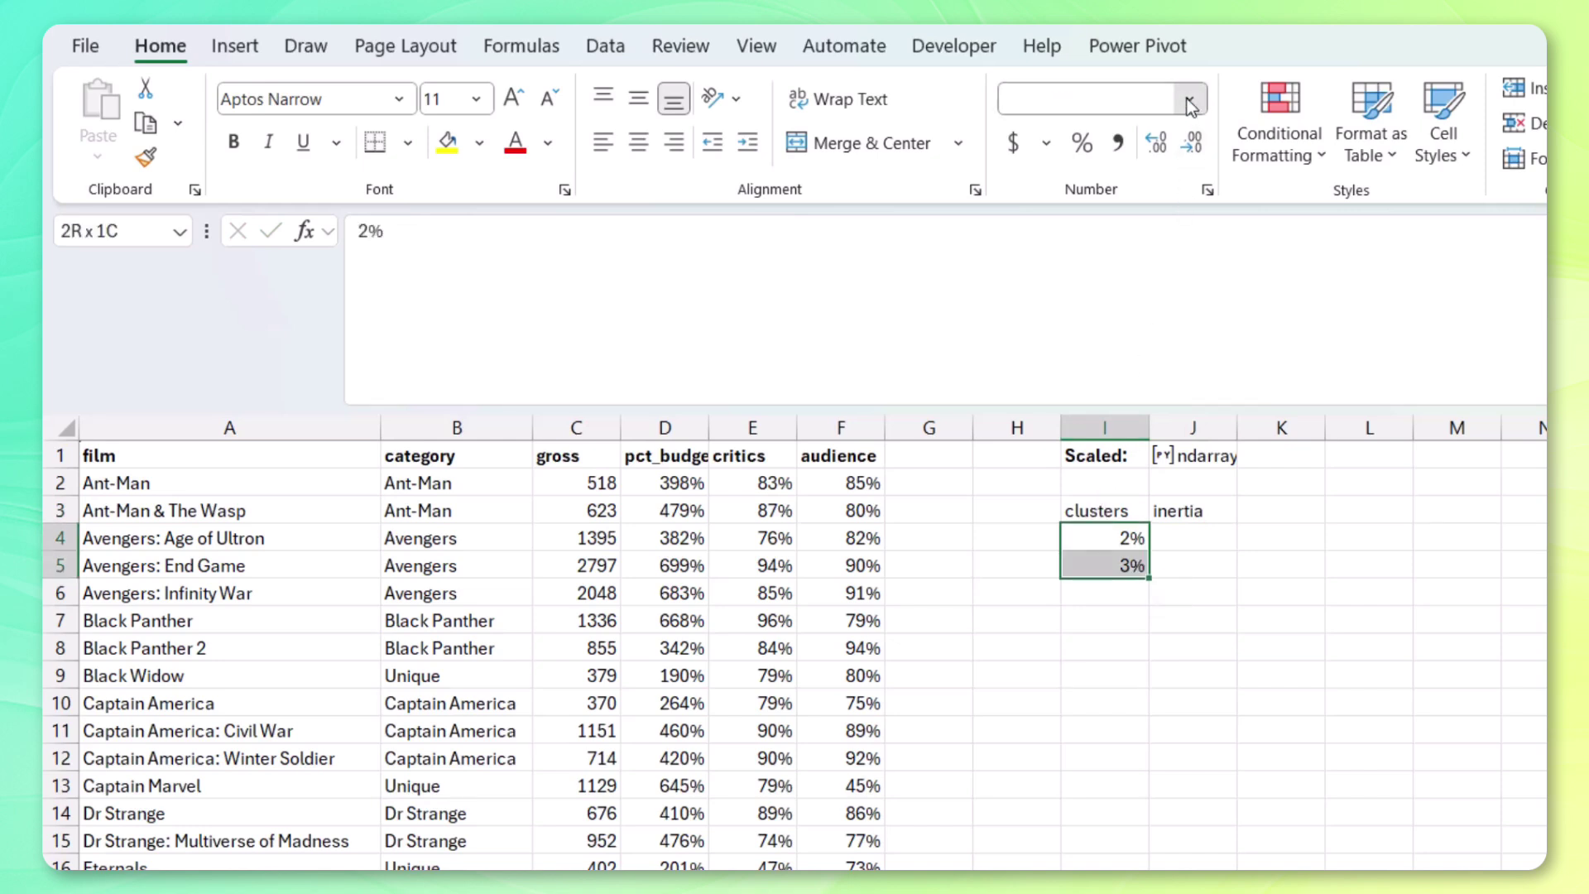
click(1189, 98)
click(1092, 137)
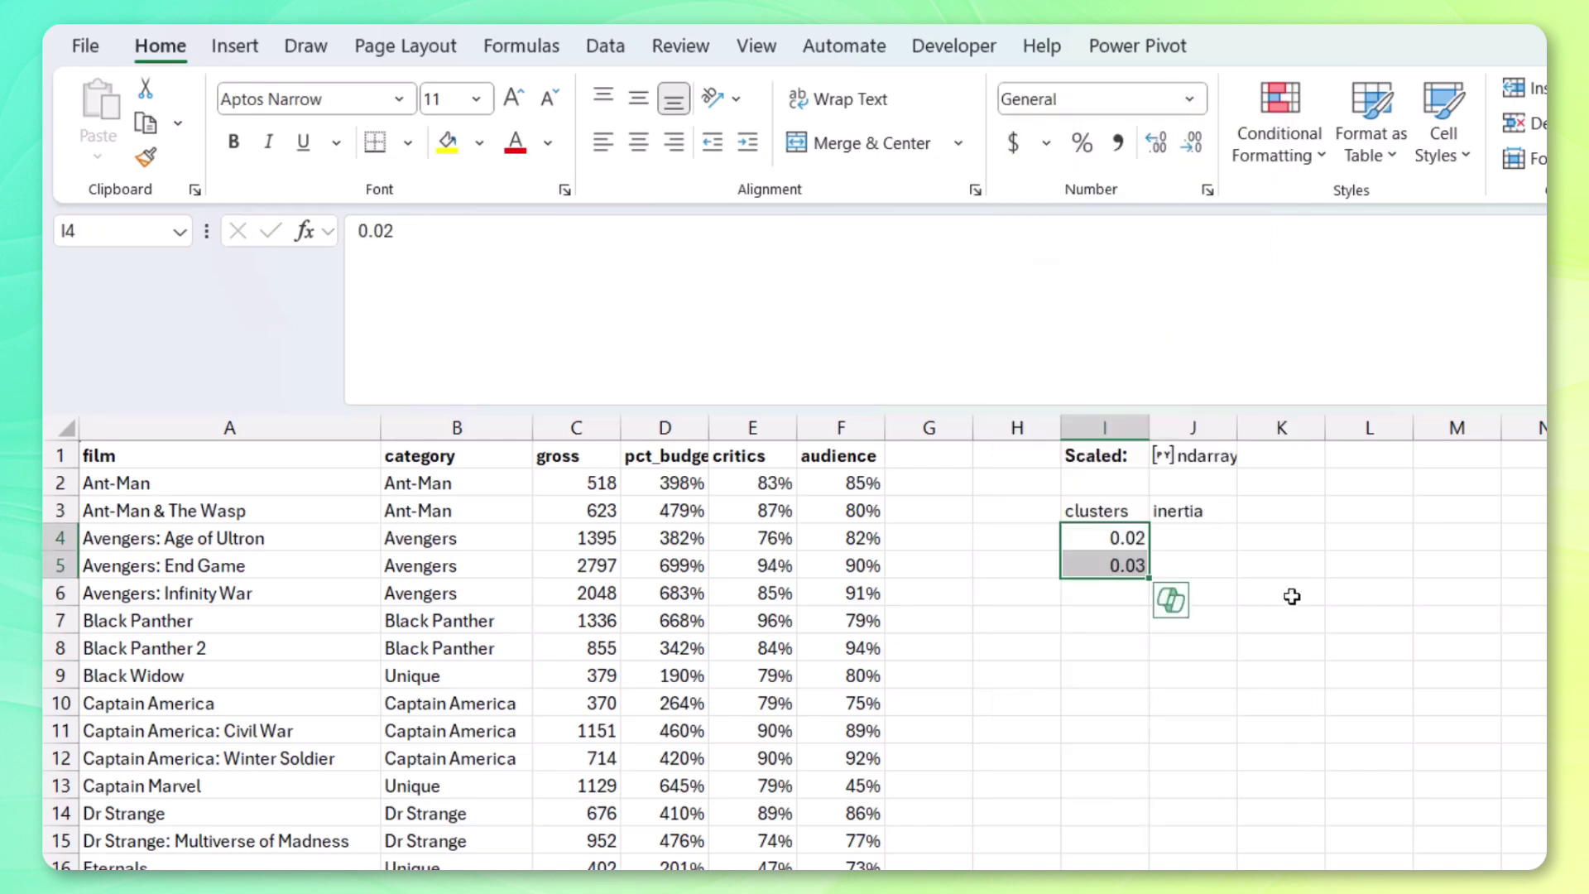
- Fill the cluster counts from 2 down to 10 in I12 and bold the I3:J3 headers
text(2)
key(Return)
text(3)
key(Return)
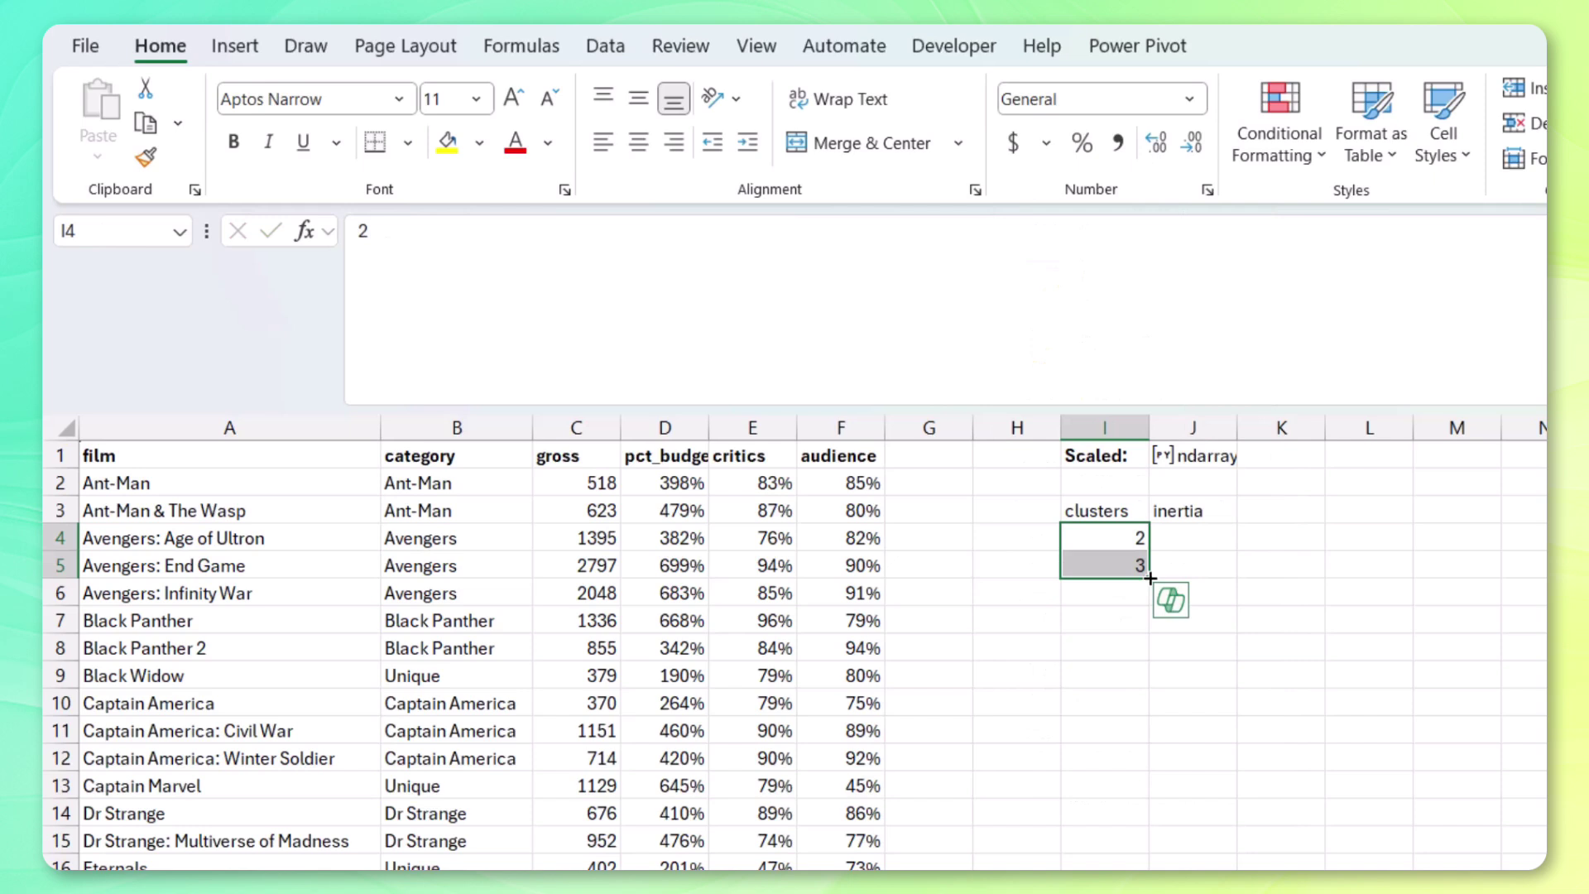
drag(1149, 577, 1150, 770)
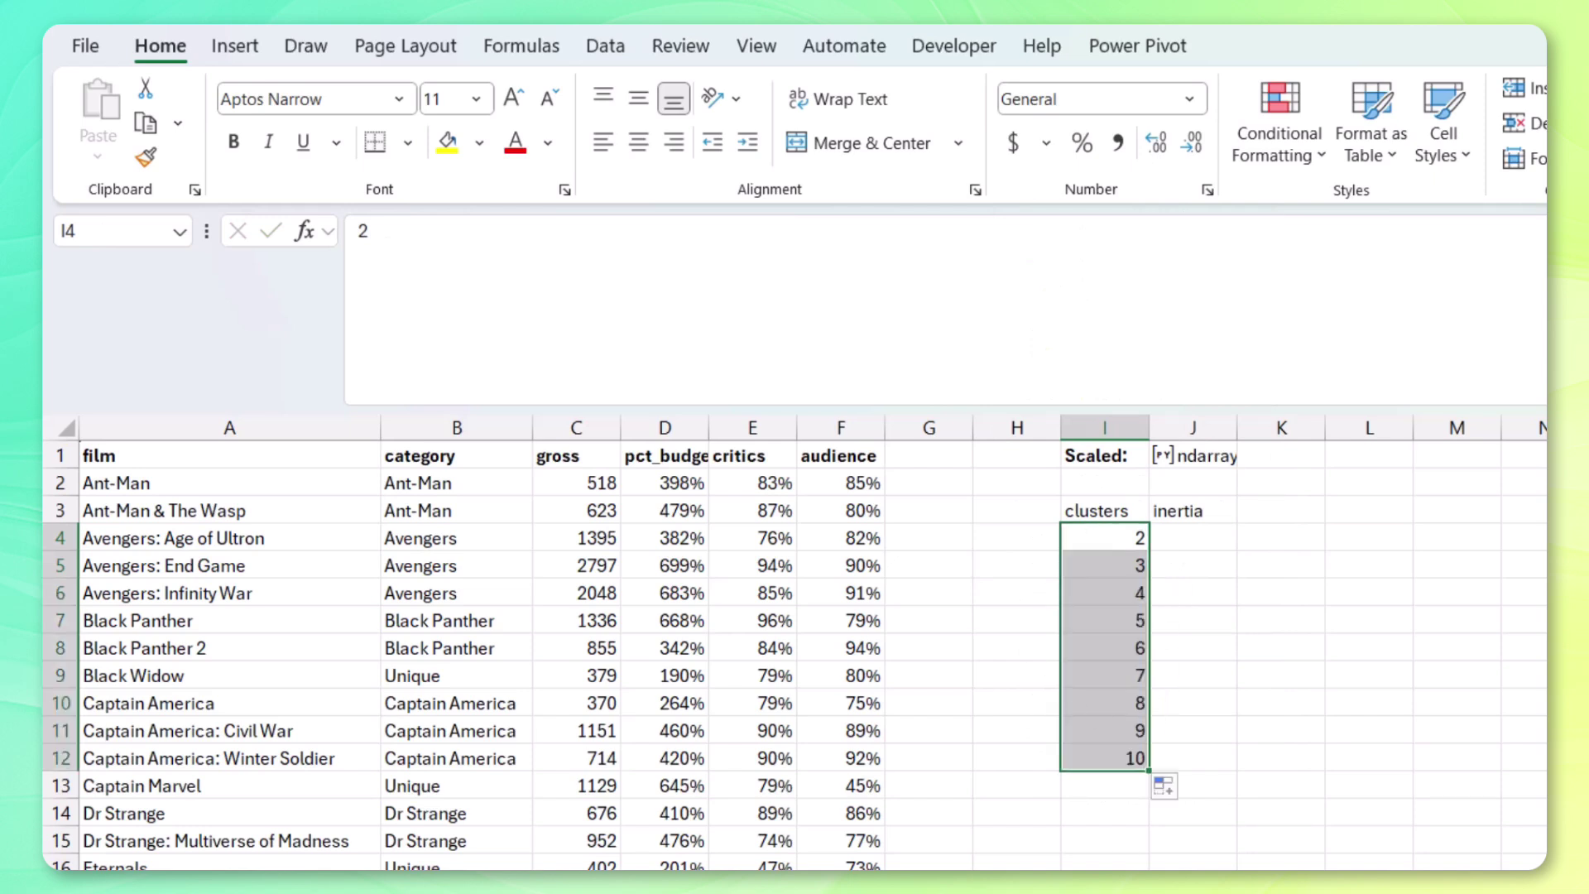
drag(1120, 512, 1191, 514)
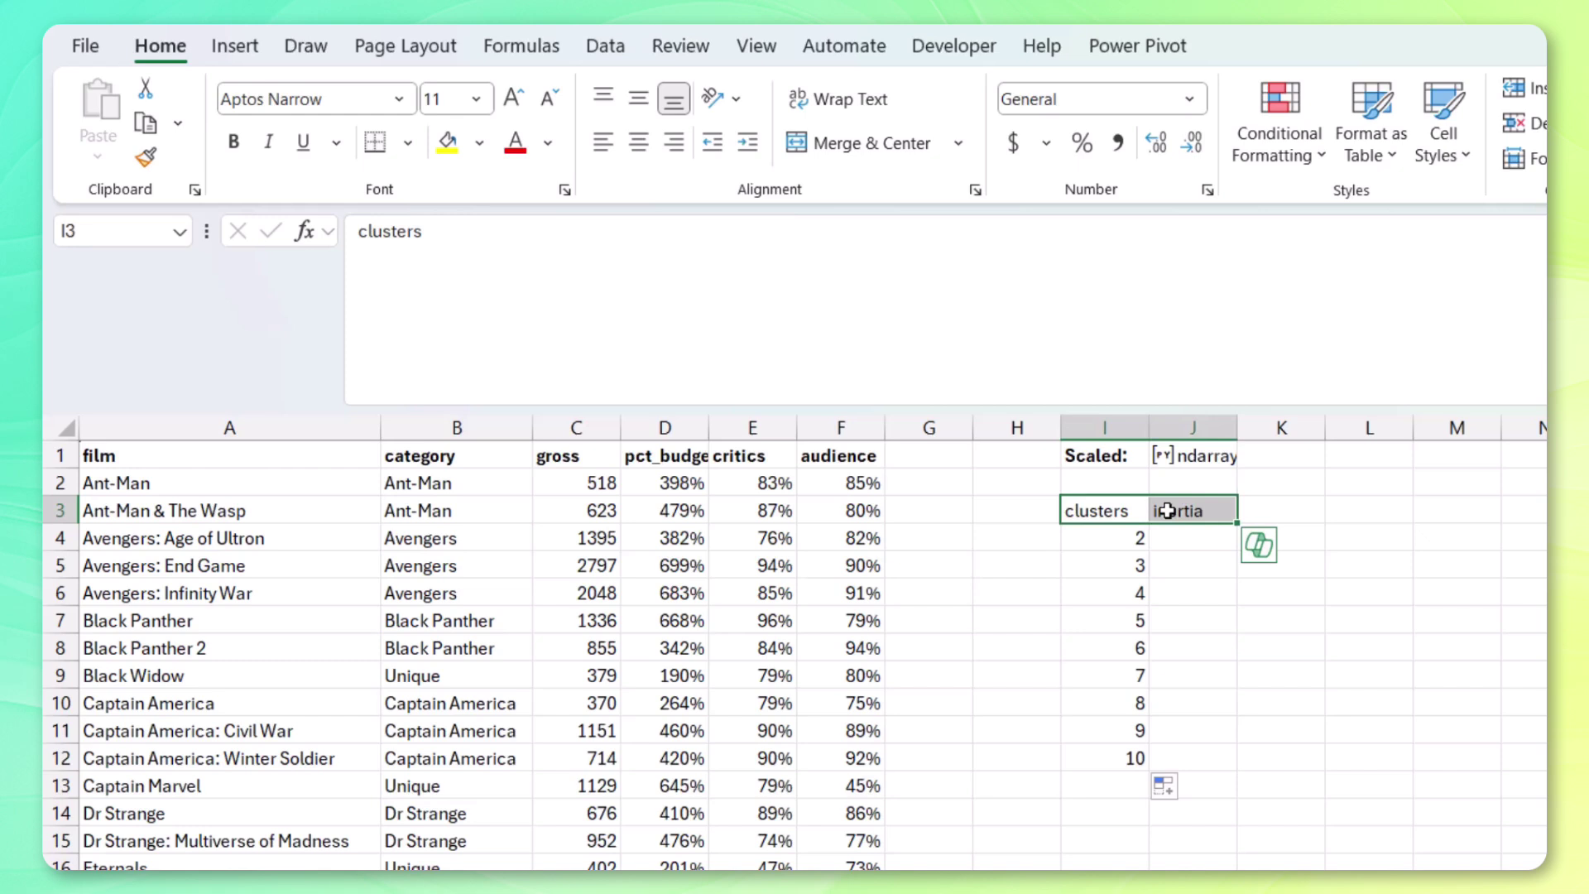
key(ctrl+b)
click(1176, 534)
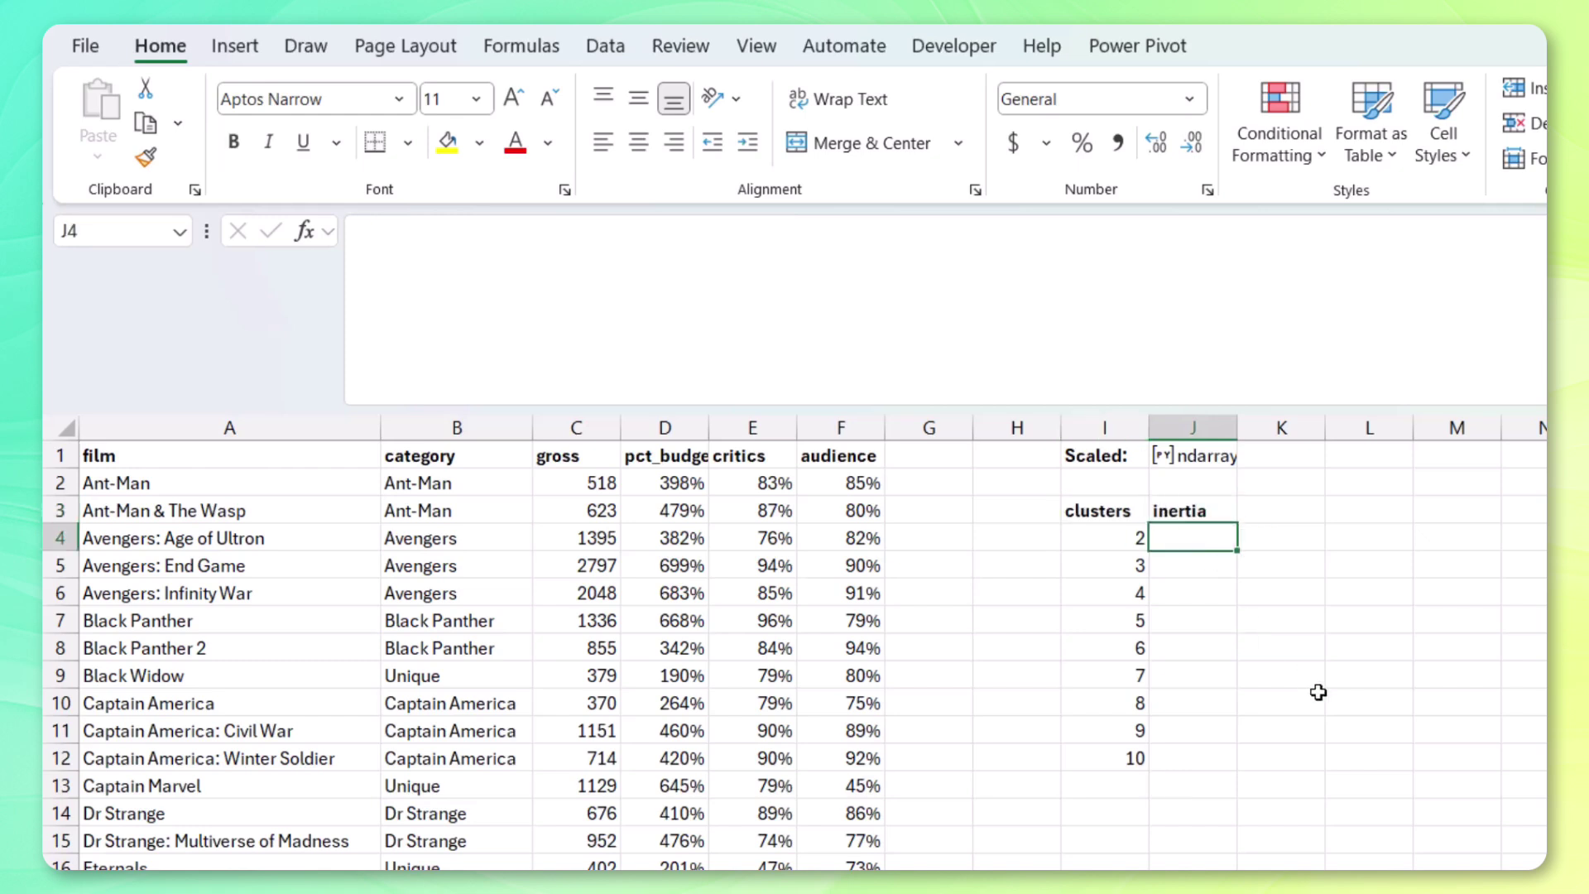
- In J4, write Python creating KMeans(n_clusters=xl("I4"), n_init=10, random_state=42)
click(1109, 342)
text(=py)
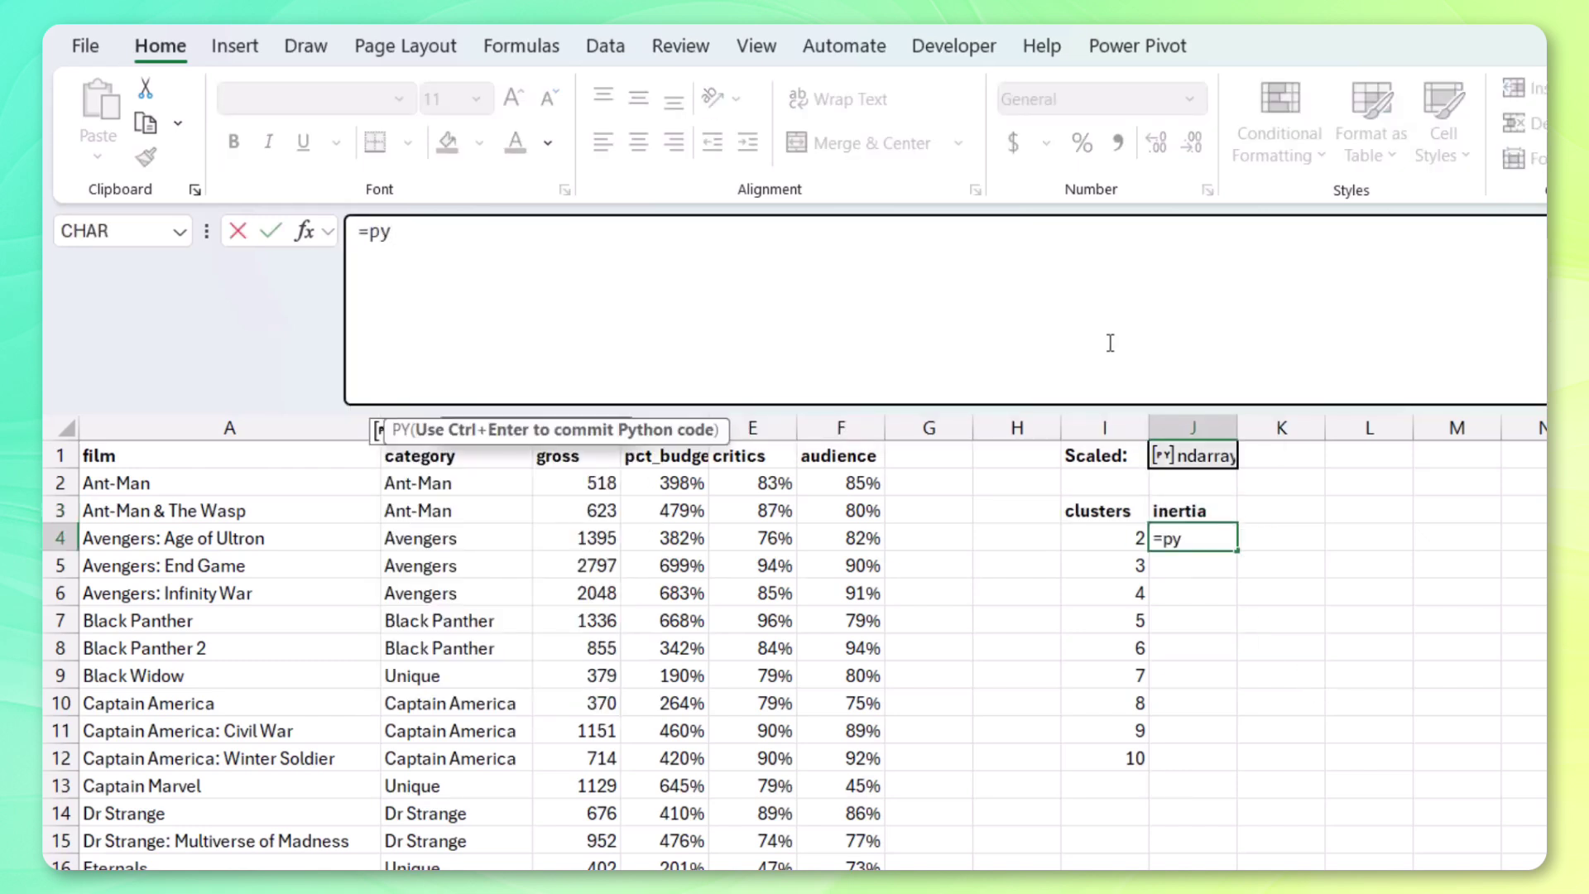
key(Tab)
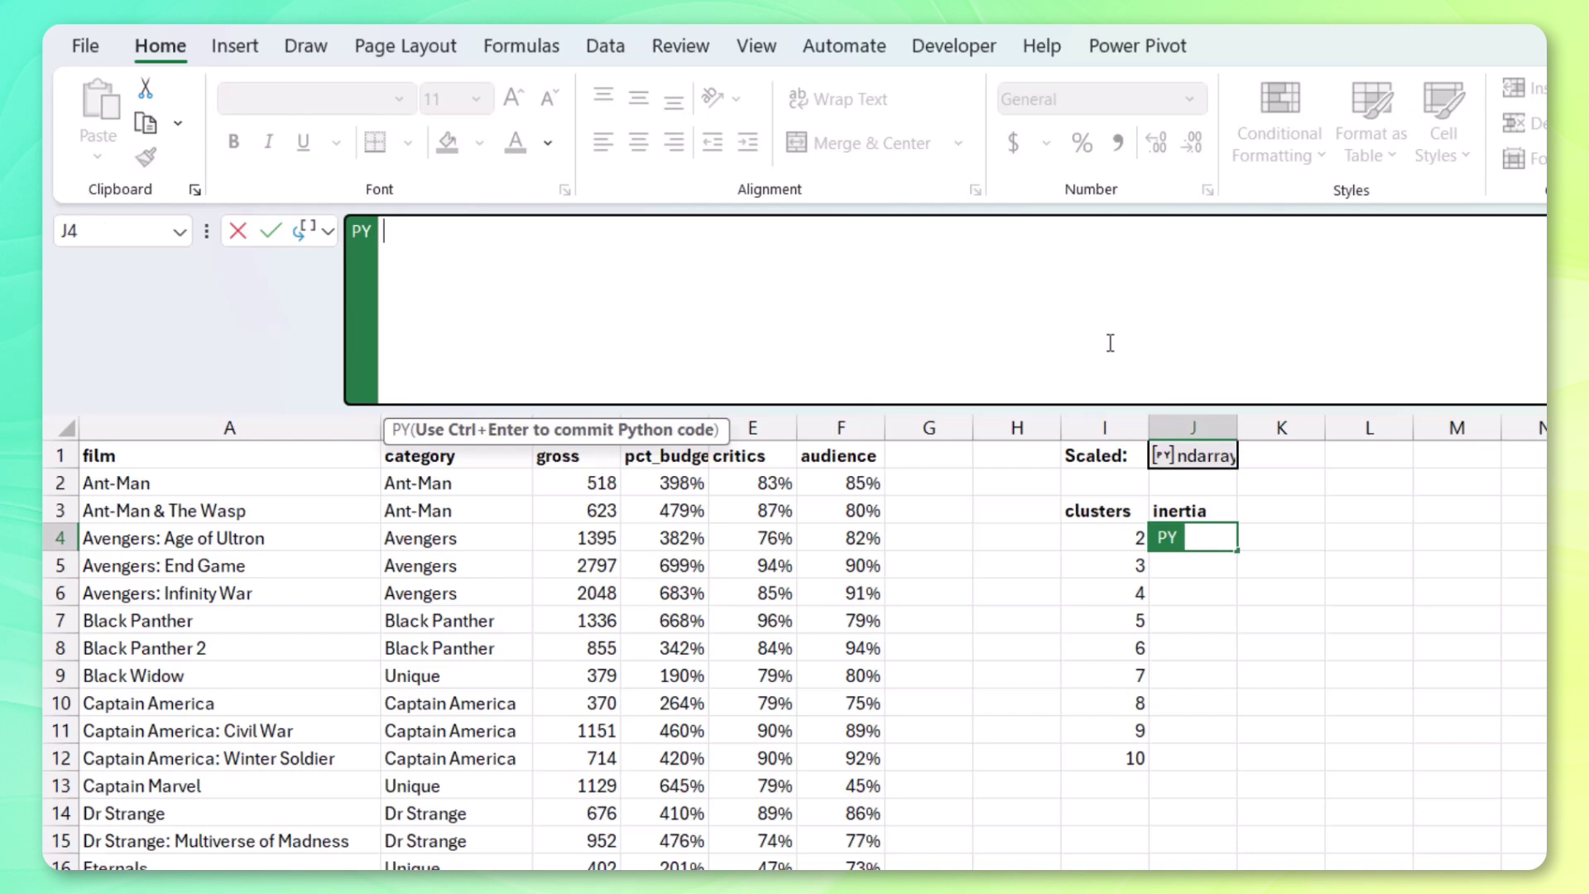
text(from skl)
key(Tab)
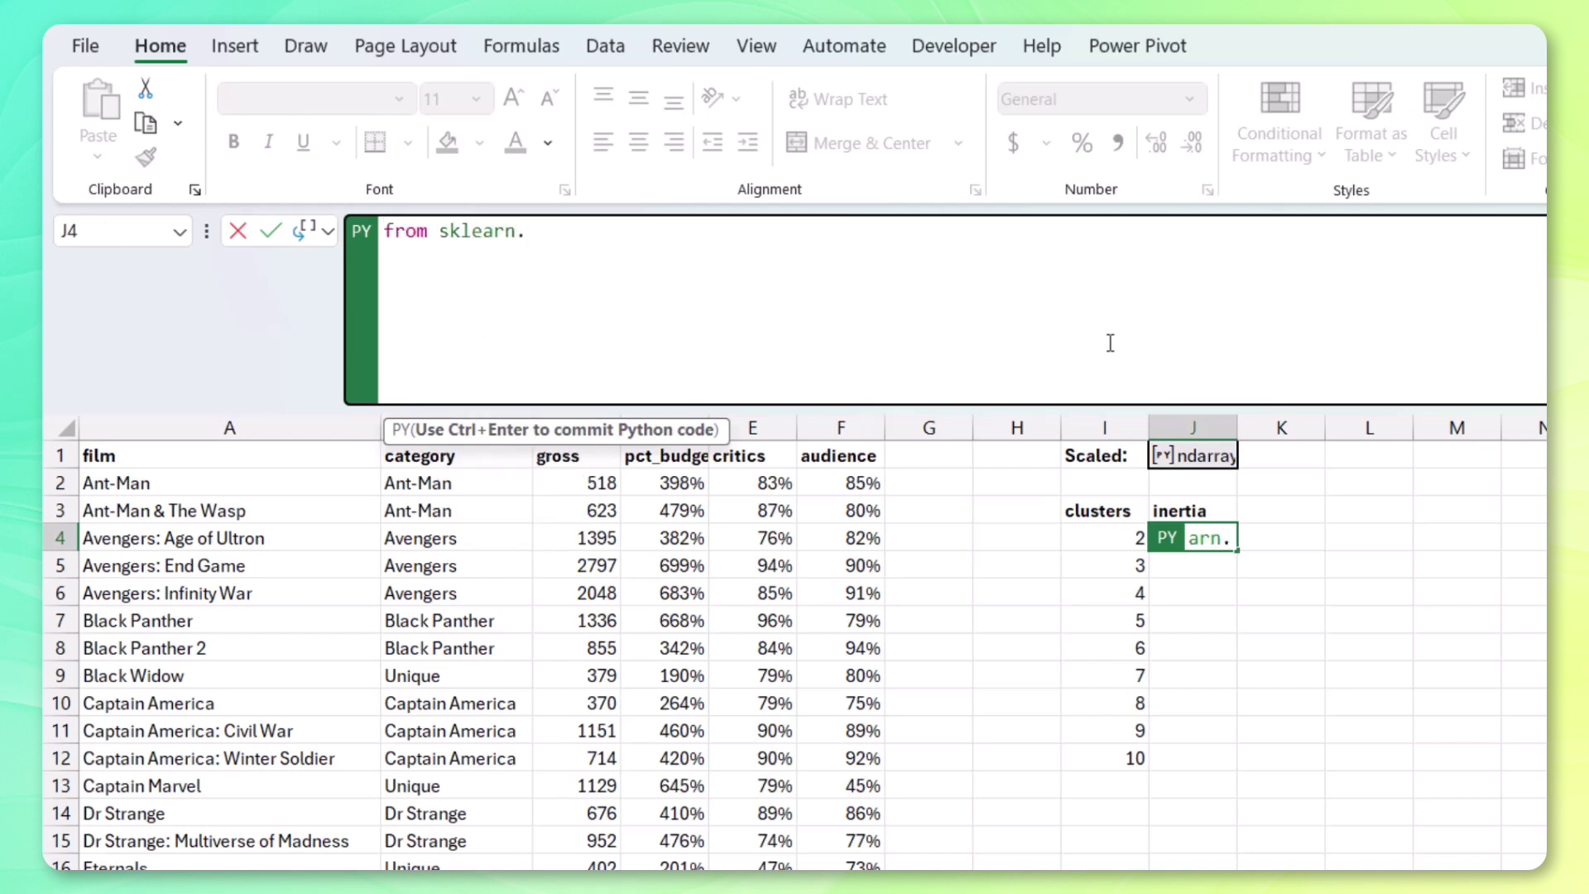
text(cluster import KMeans)
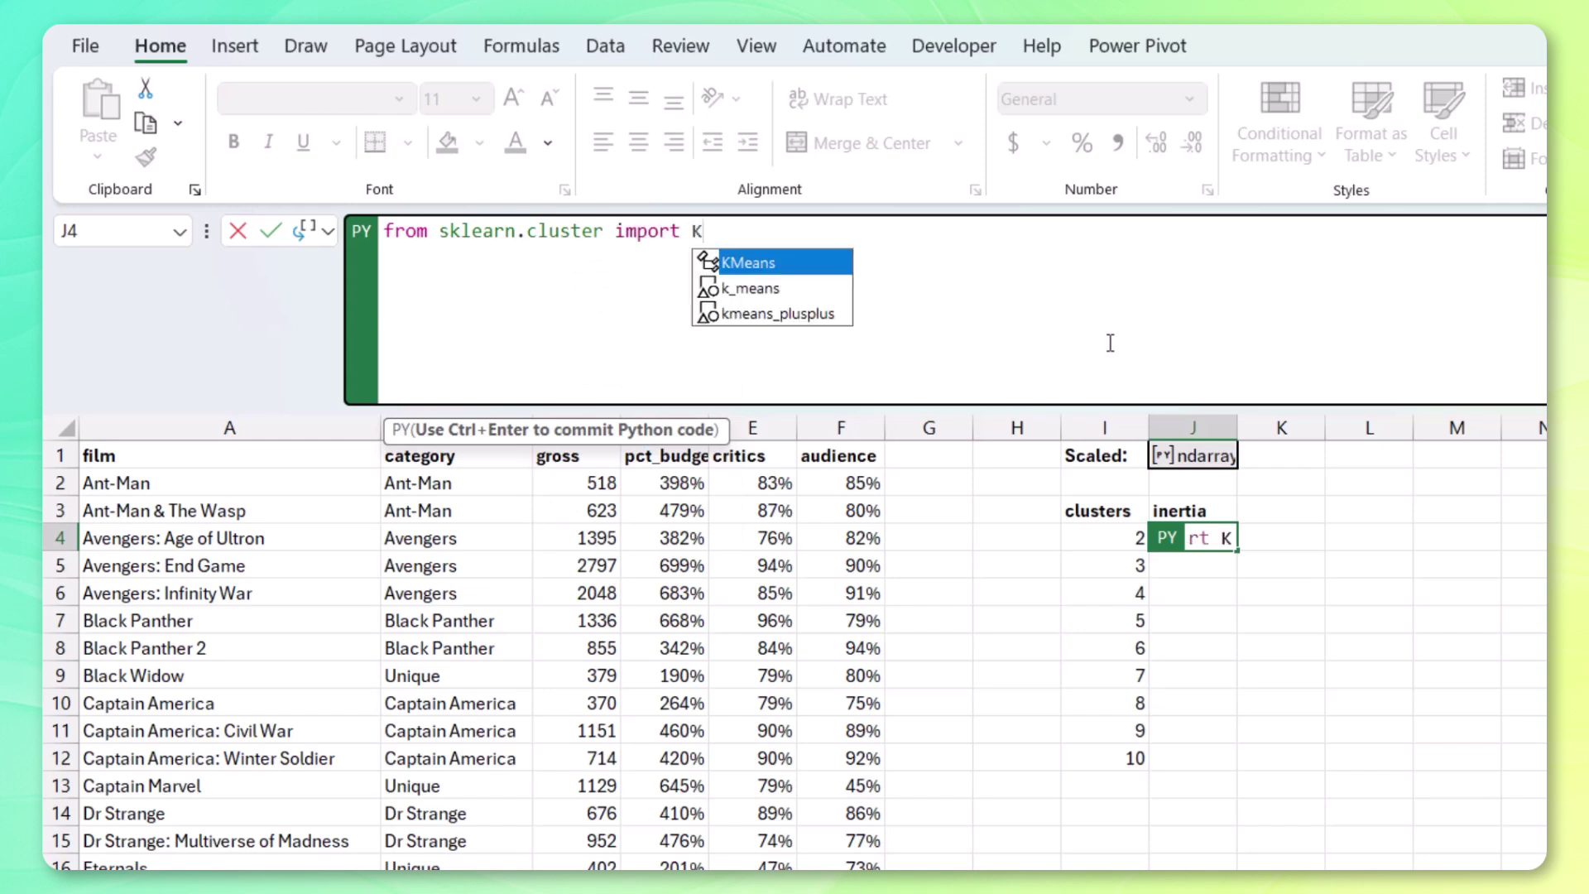
key(Return)
key(Return)
text(kmean)
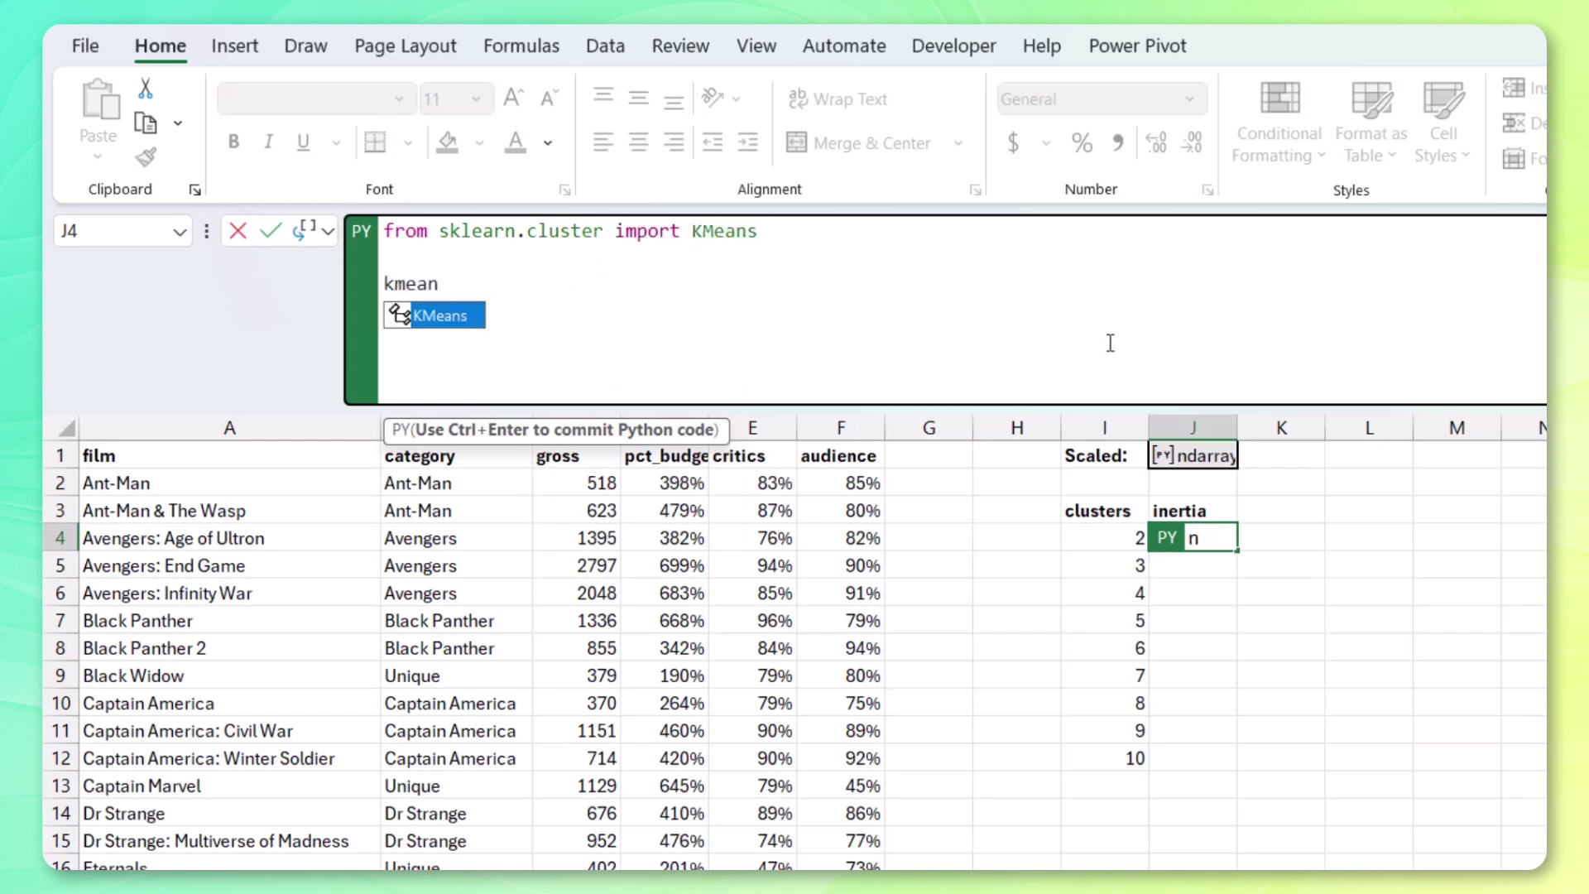
text(s = )
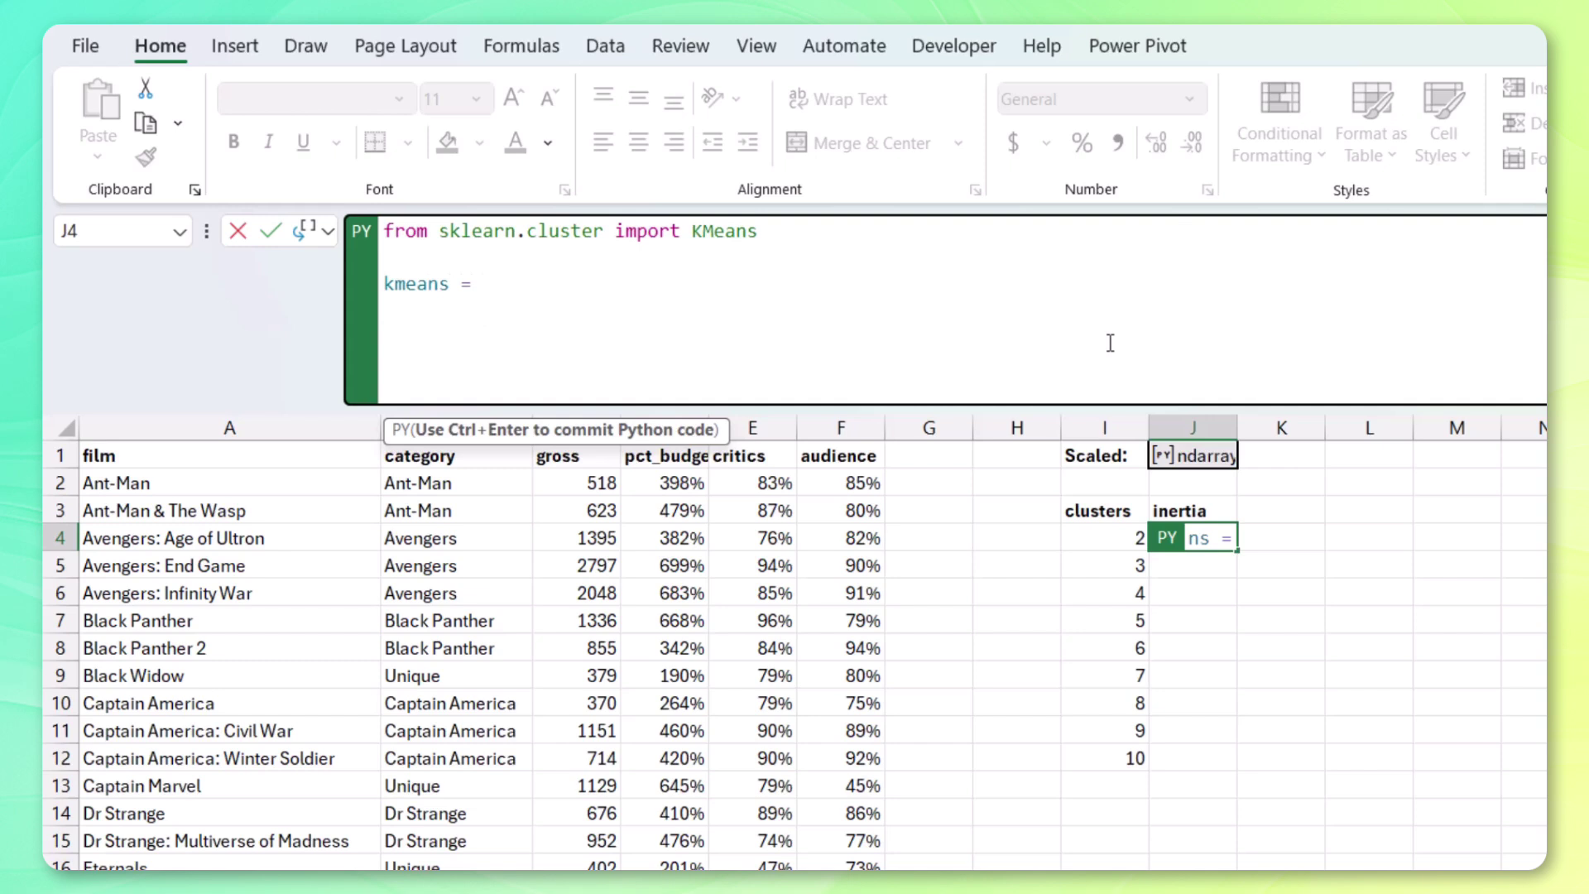
text(KMeans(n_clusters=)
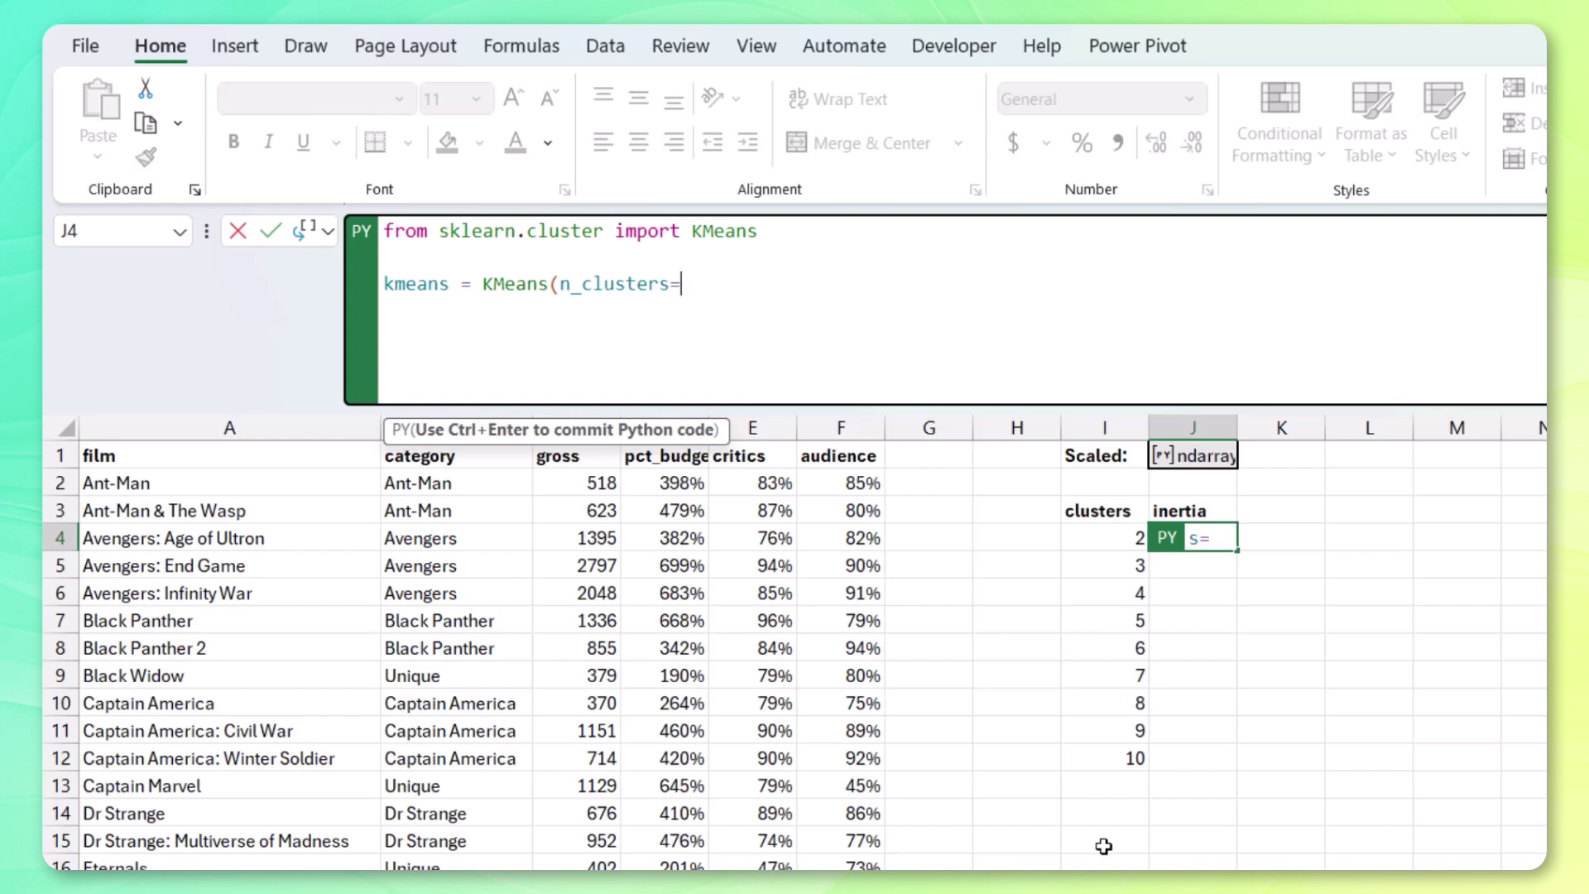
click(1113, 534)
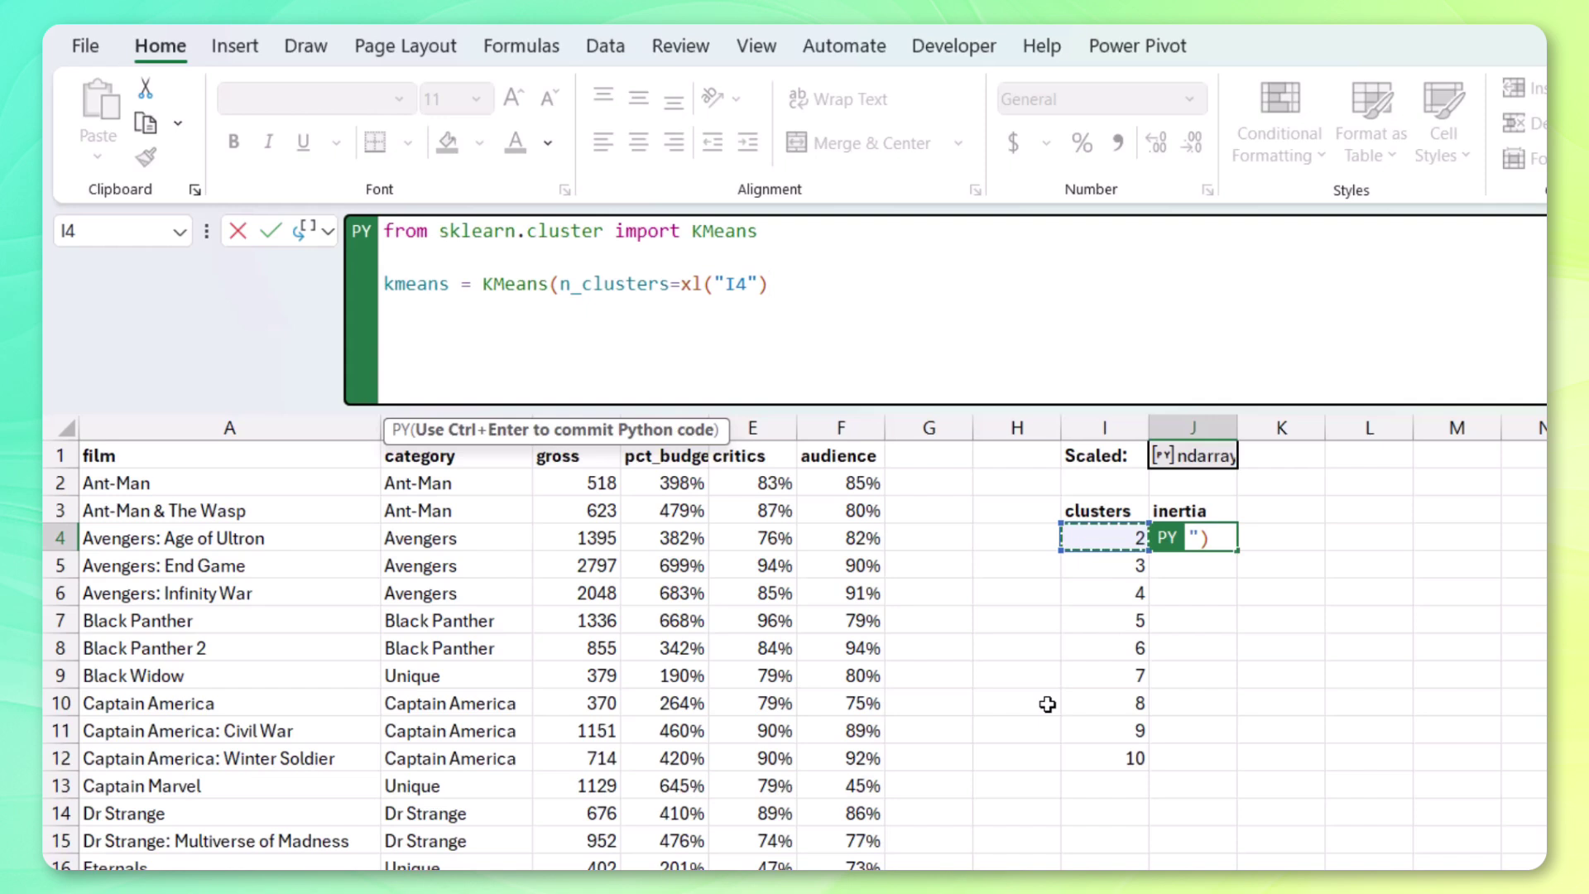
text(,n_init=)
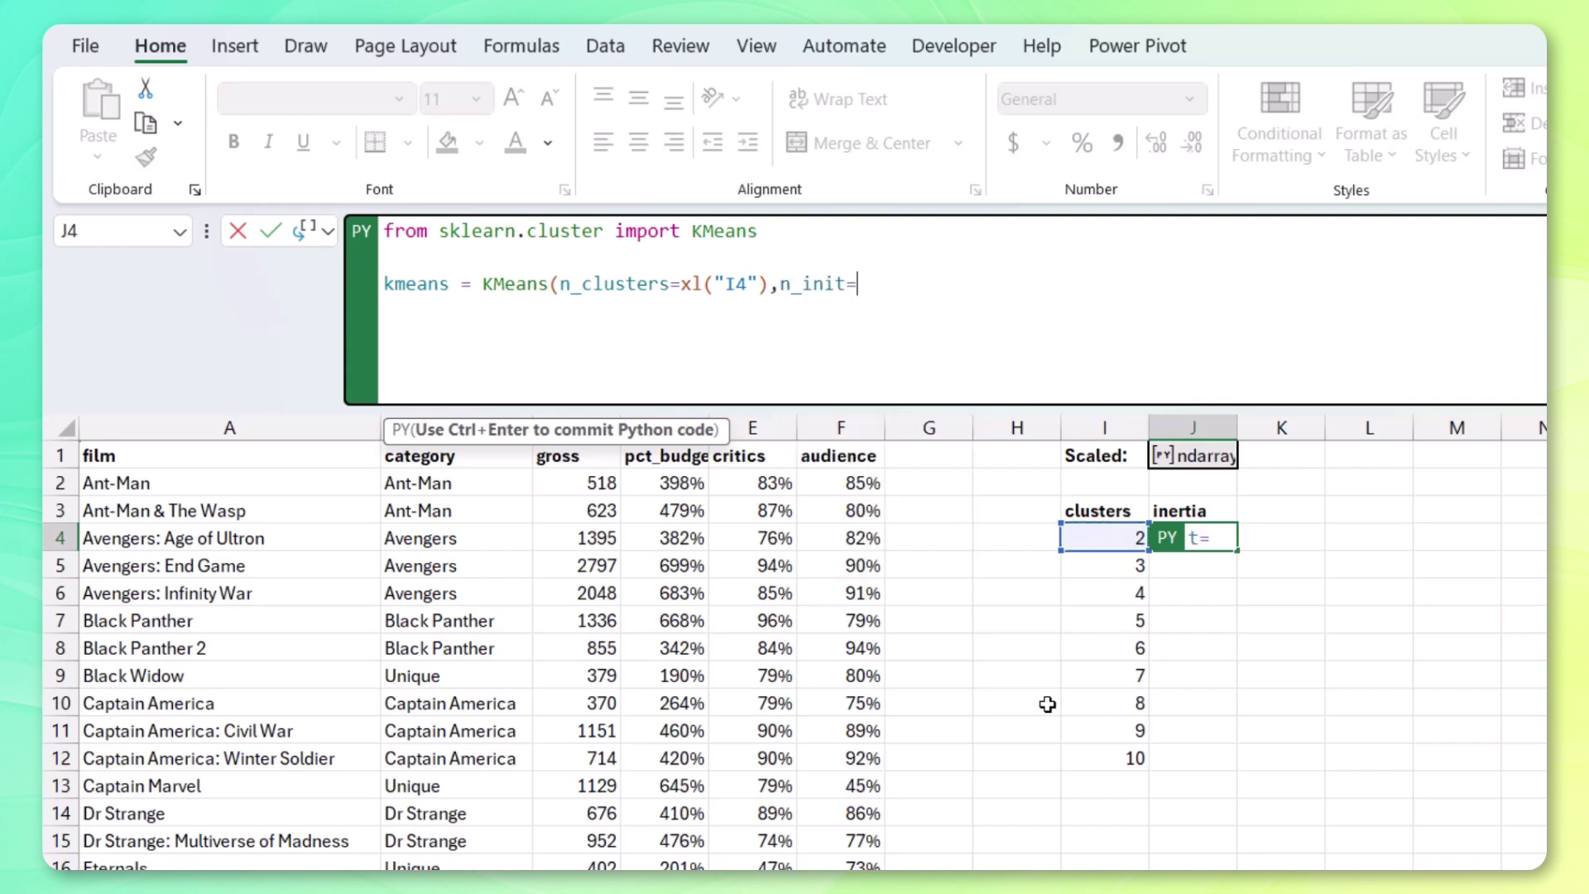
text(10,random_state=42)
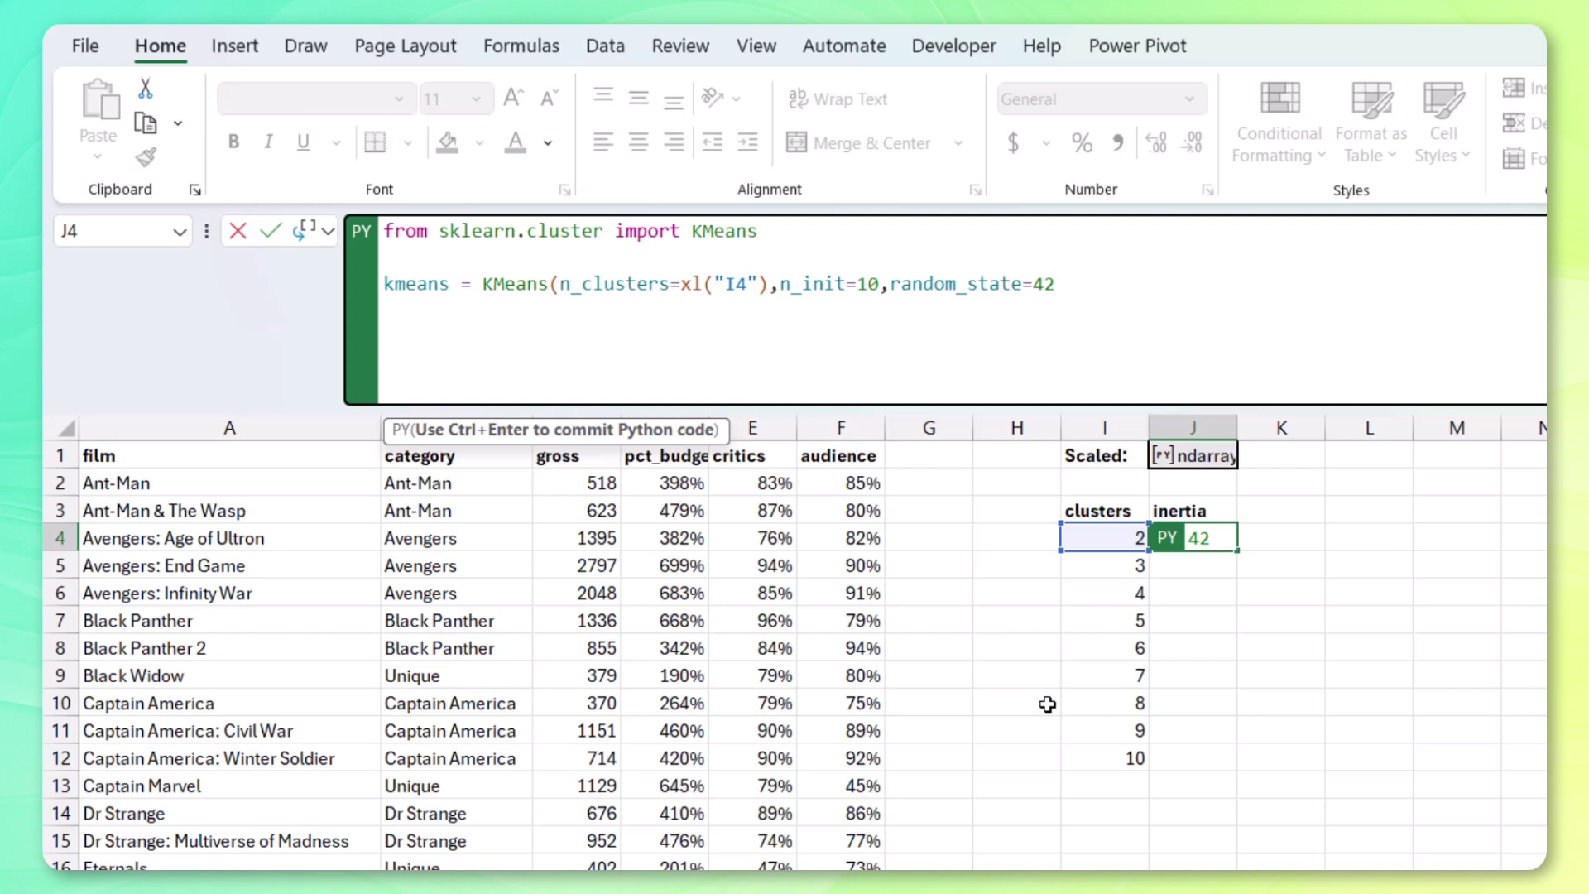
text() kmeans)
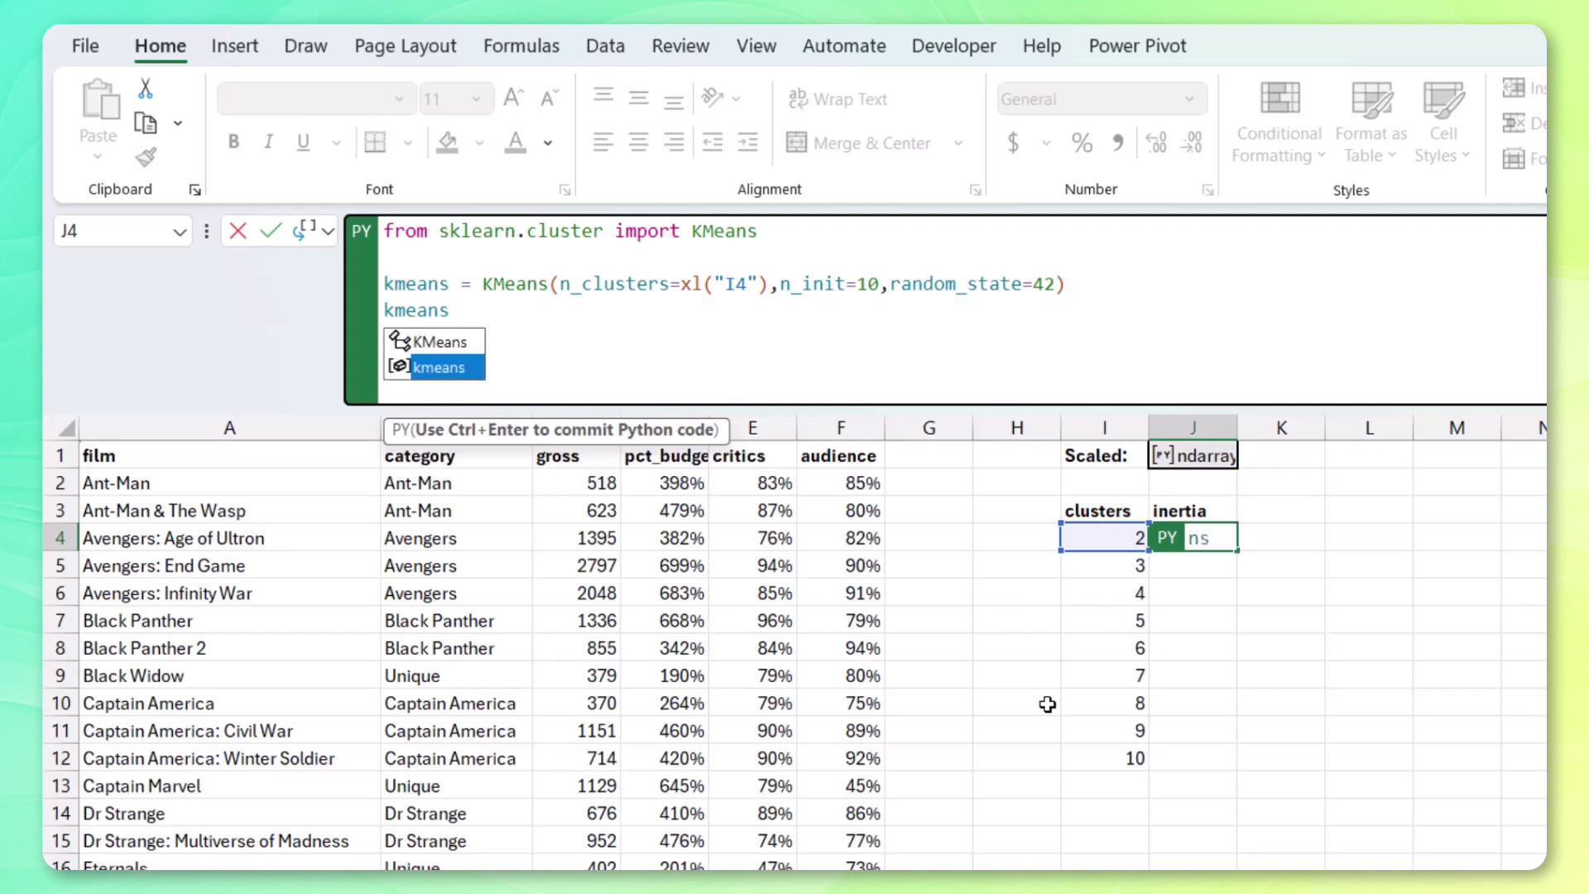
- Fit the model on normalized, return inertia_ as an Excel value, and fill down to J12
key(Escape)
text(.fit(norm)
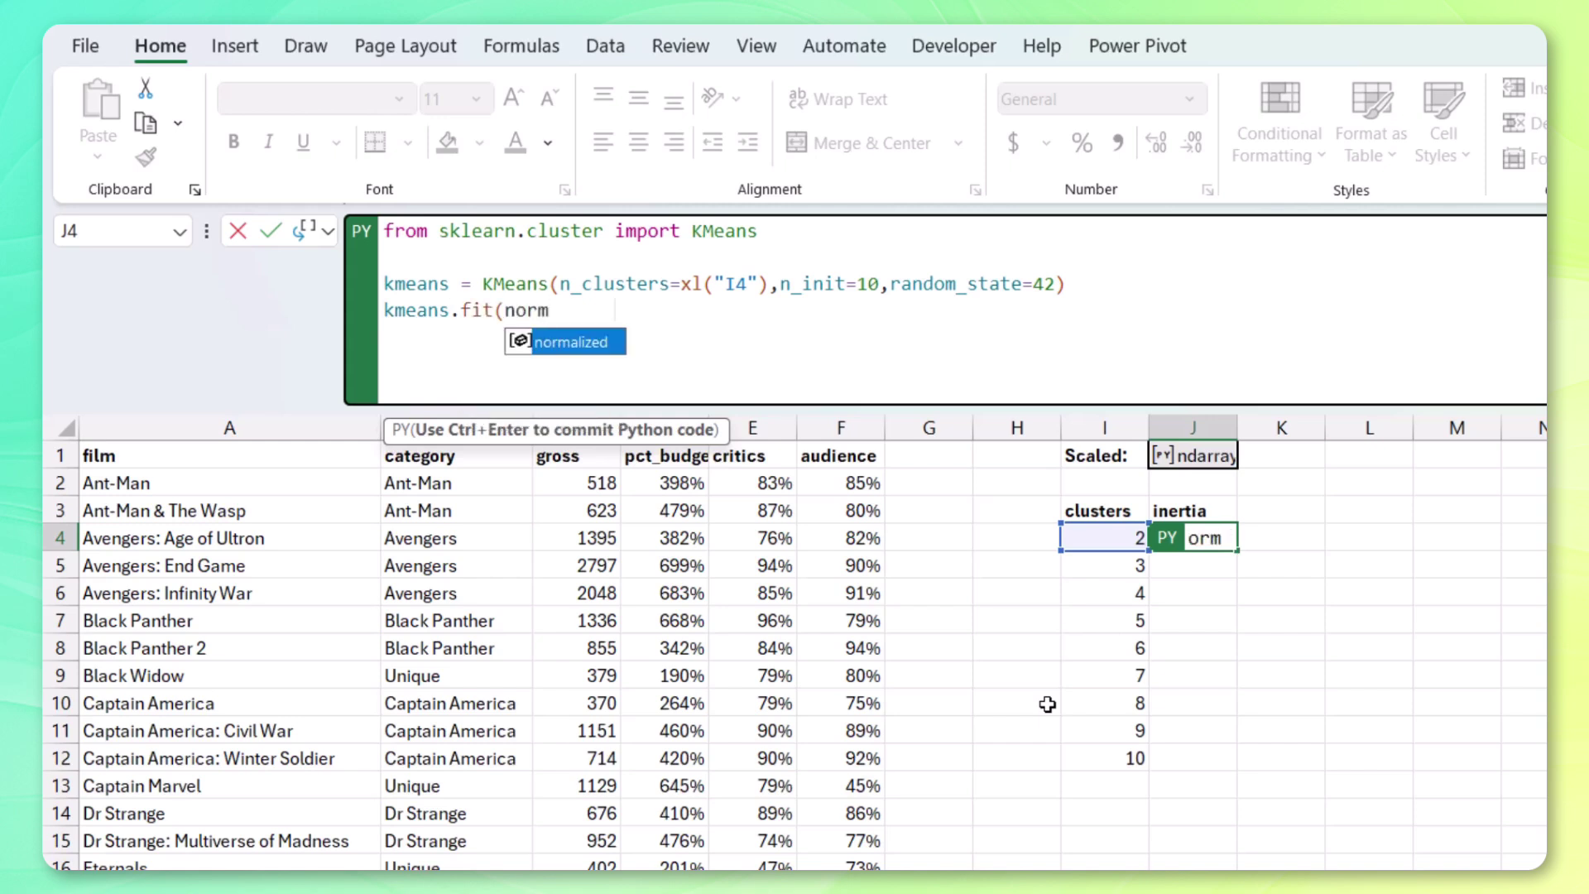
key(Tab)
text() )
text(k)
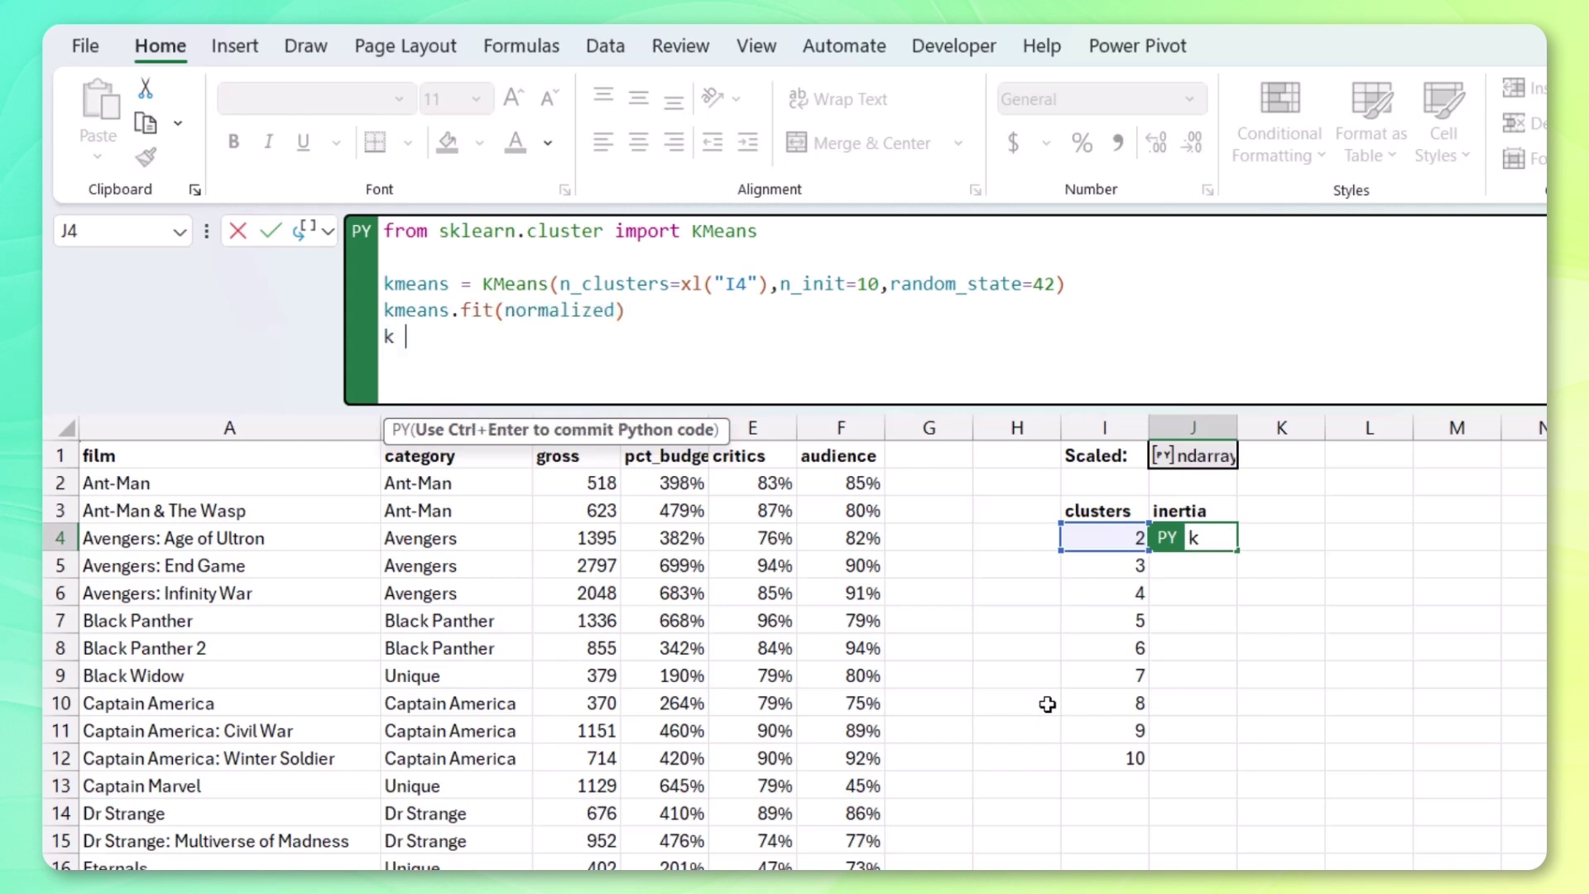
text(means)
key(Escape)
text(.in)
key(Tab)
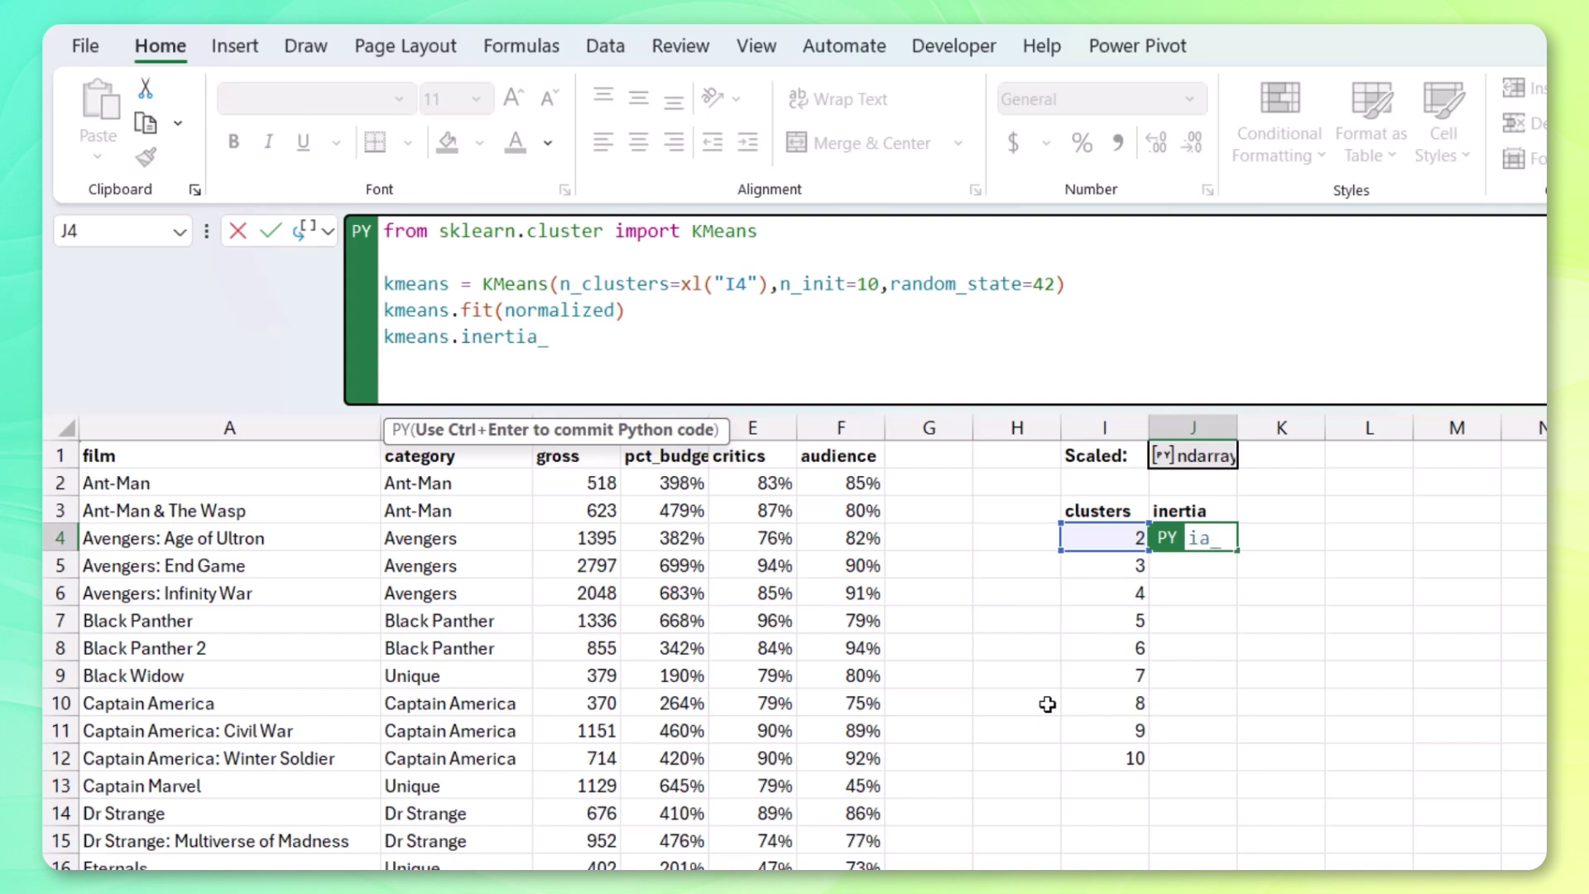
key(ctrl+Return)
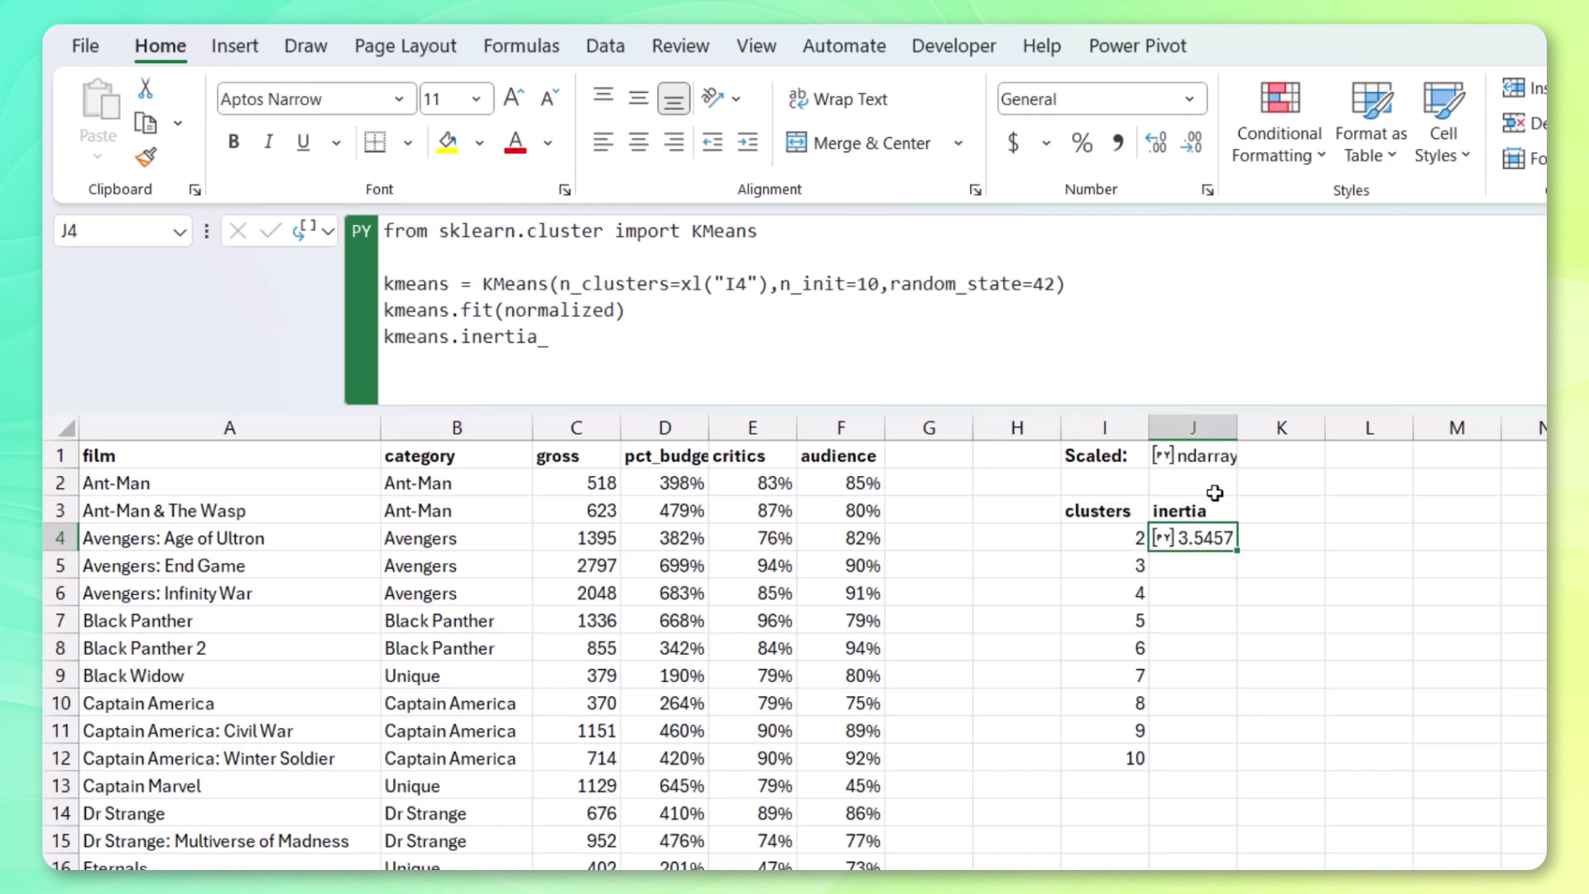
click(335, 230)
click(354, 349)
drag(1237, 563, 1226, 762)
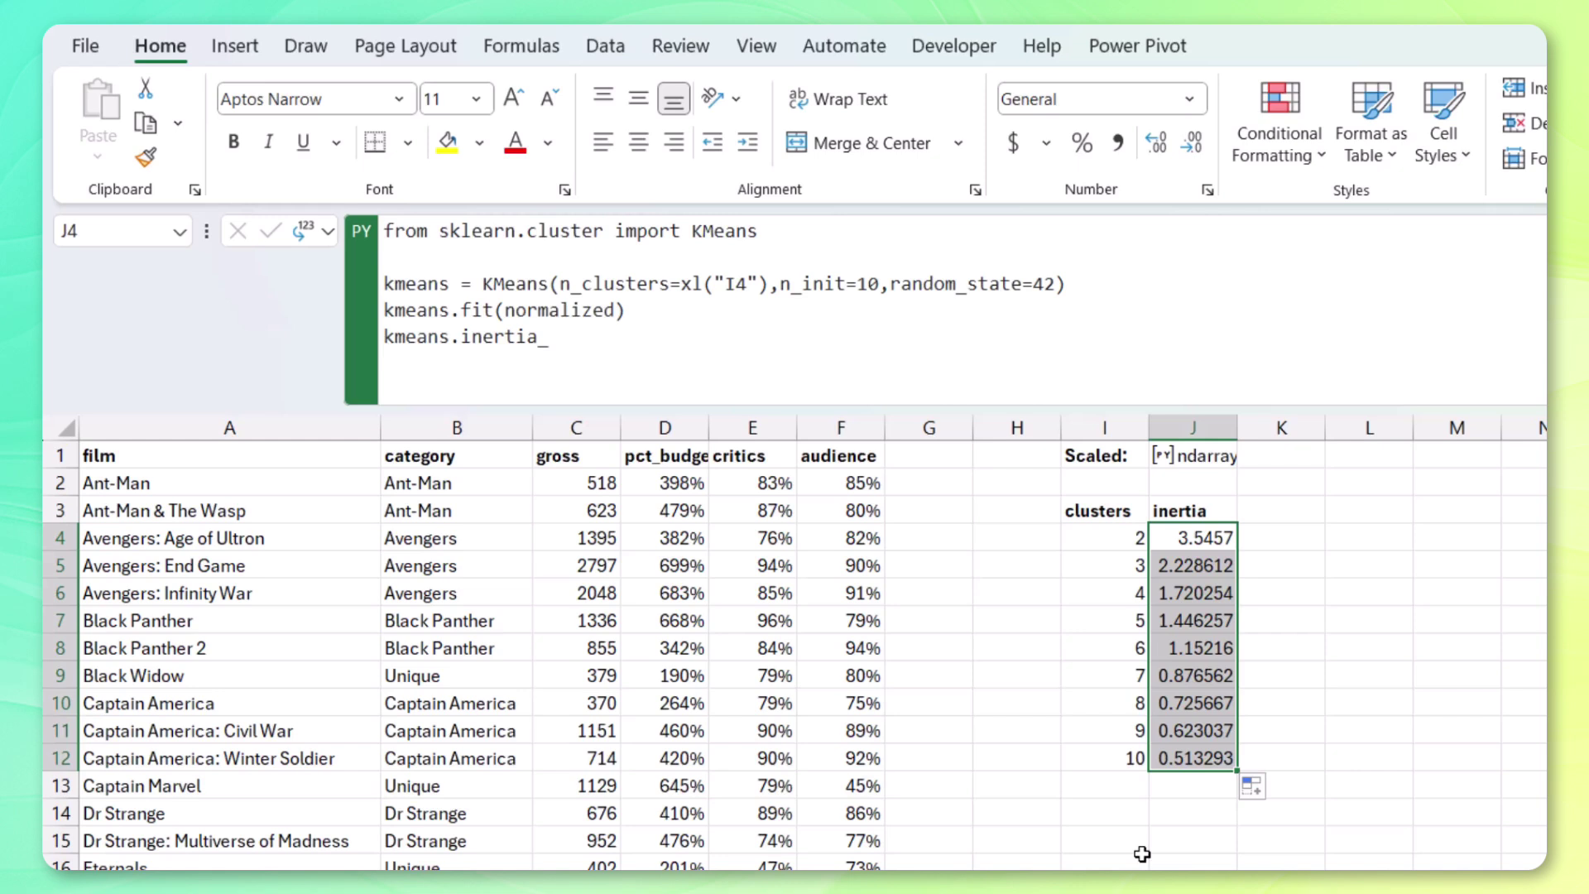
- Plot I3:J12 as a scatter with straight lines and markers, then resize it and place it below the clusters table
drag(1107, 503, 1176, 748)
click(235, 47)
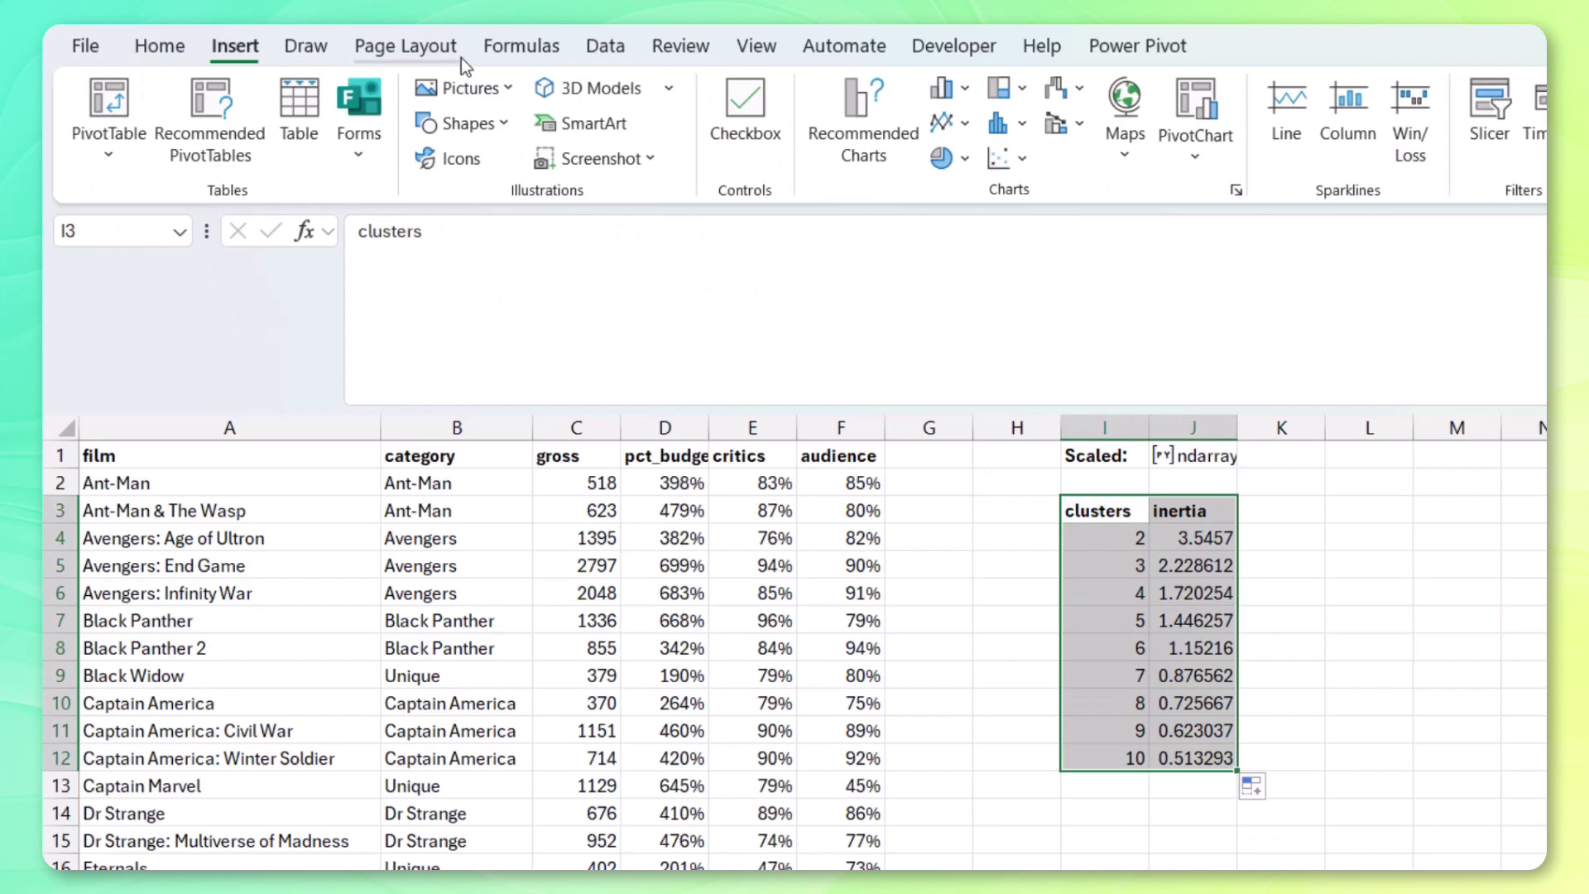
click(1005, 158)
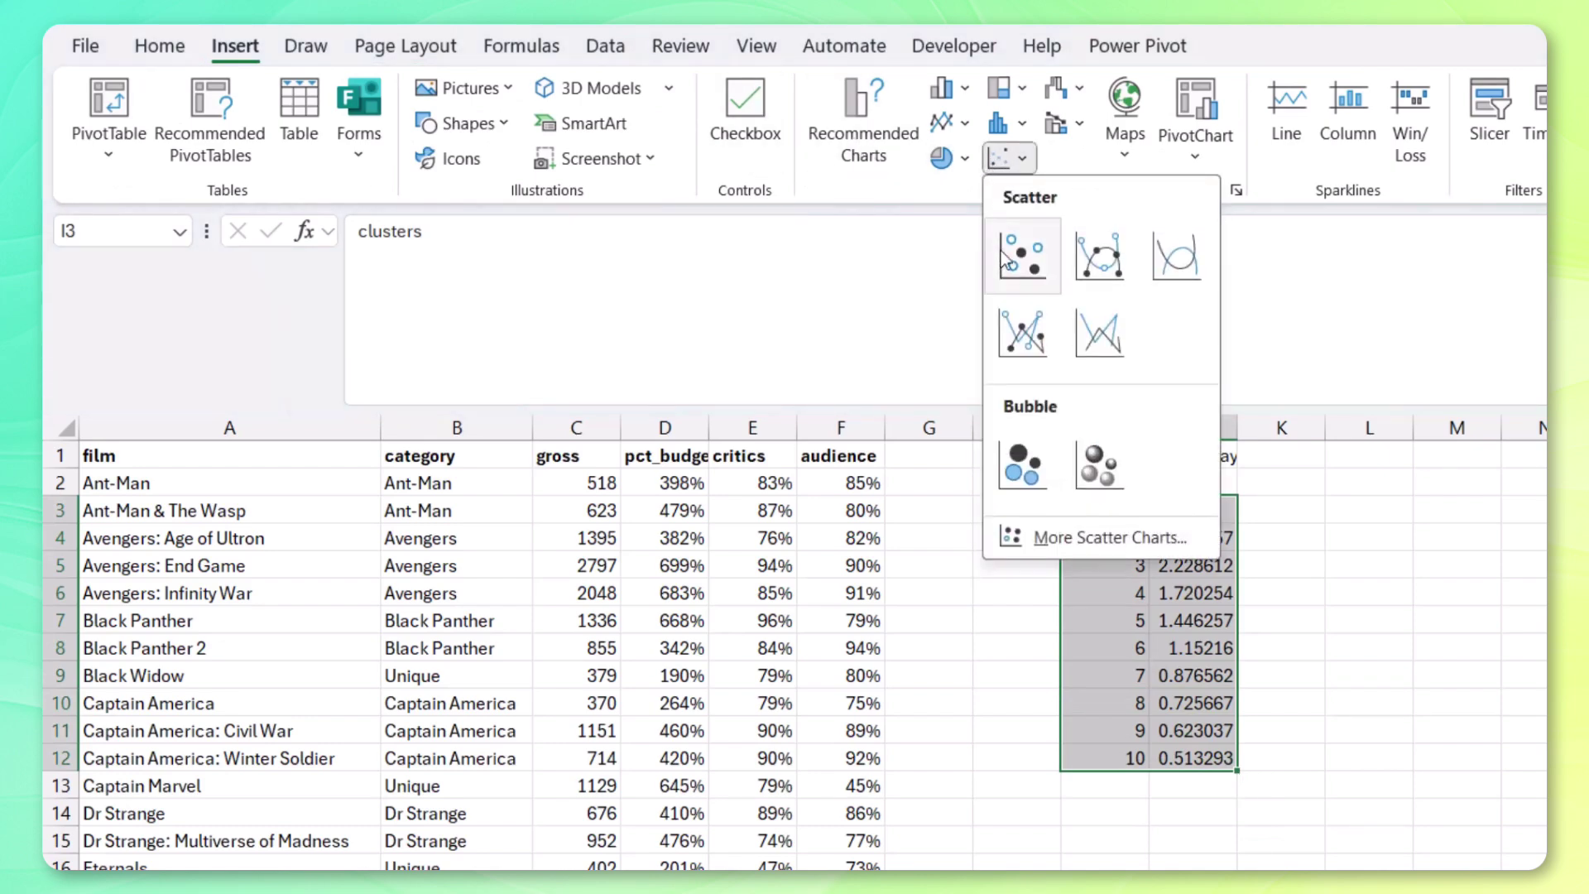
click(1017, 330)
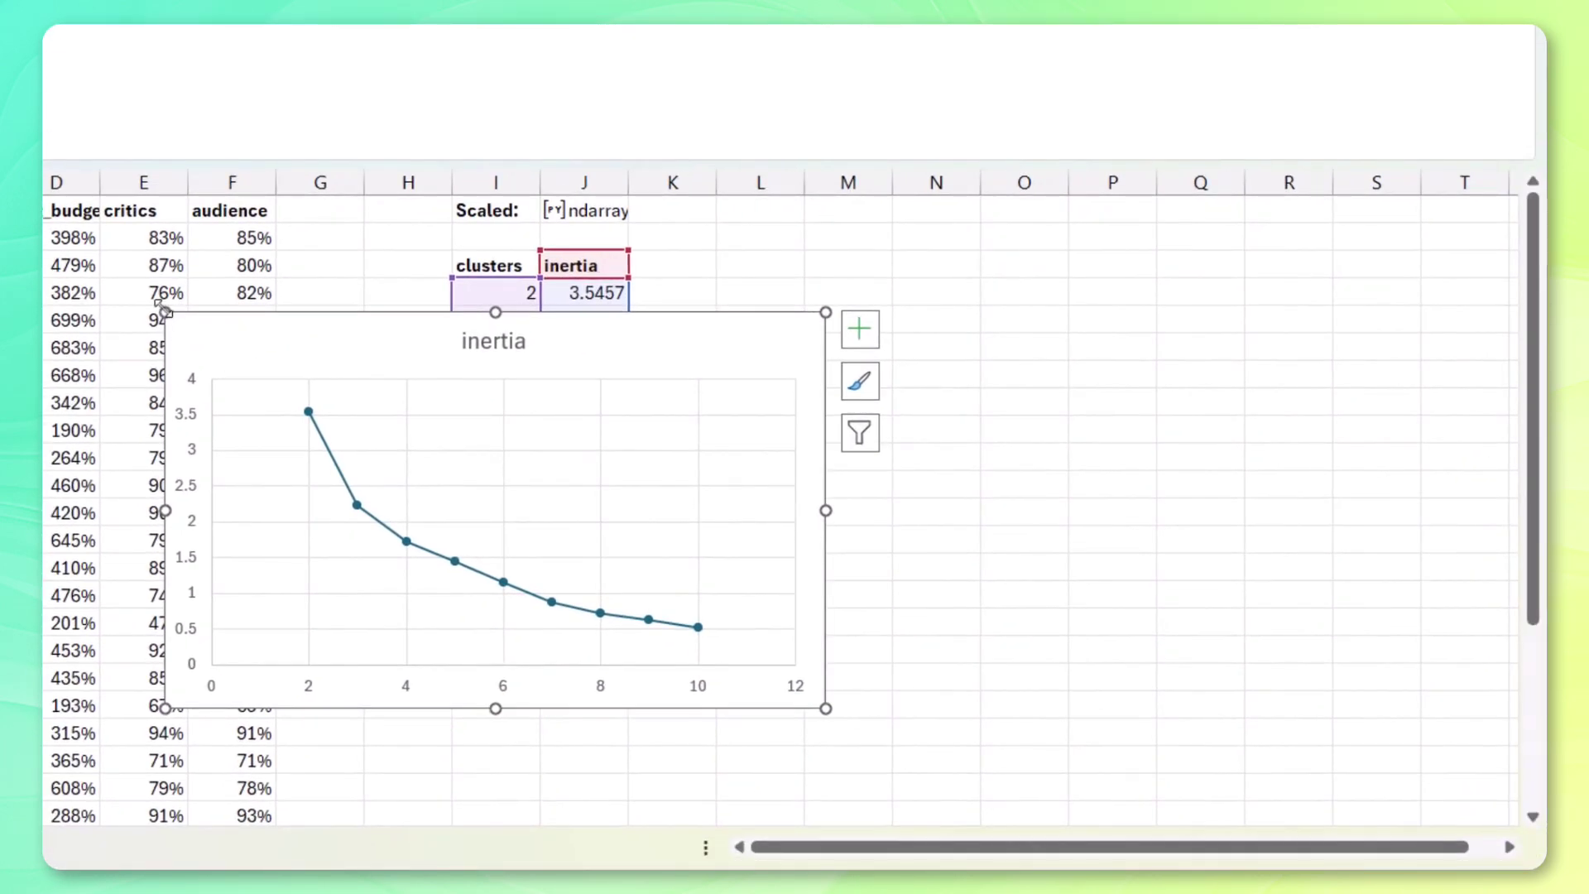
drag(769, 556, 975, 654)
drag(372, 410, 419, 355)
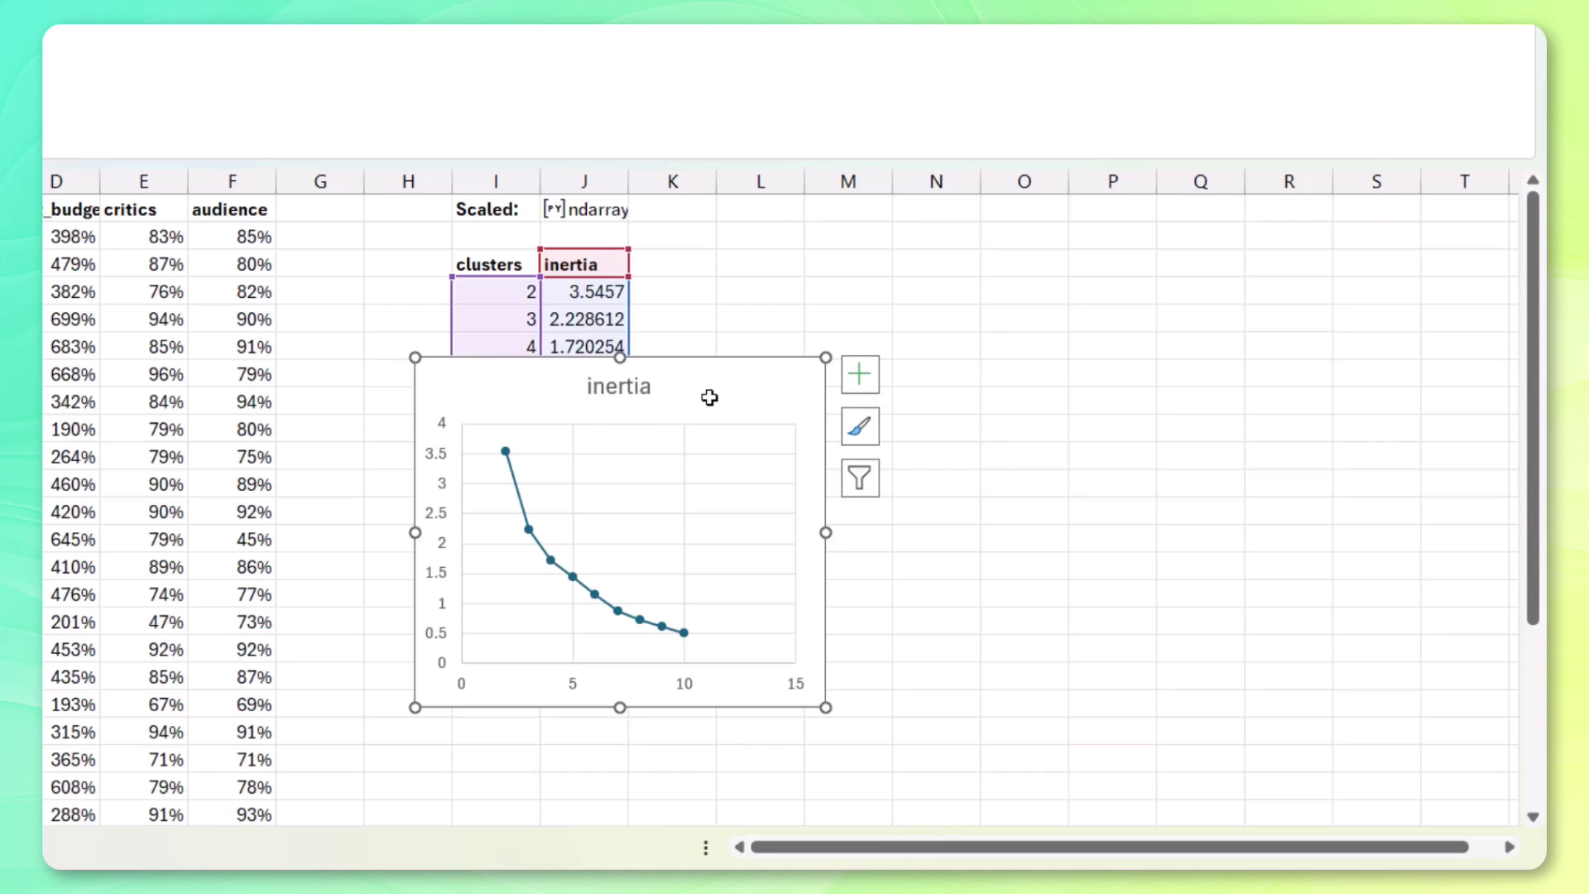
drag(709, 397, 739, 598)
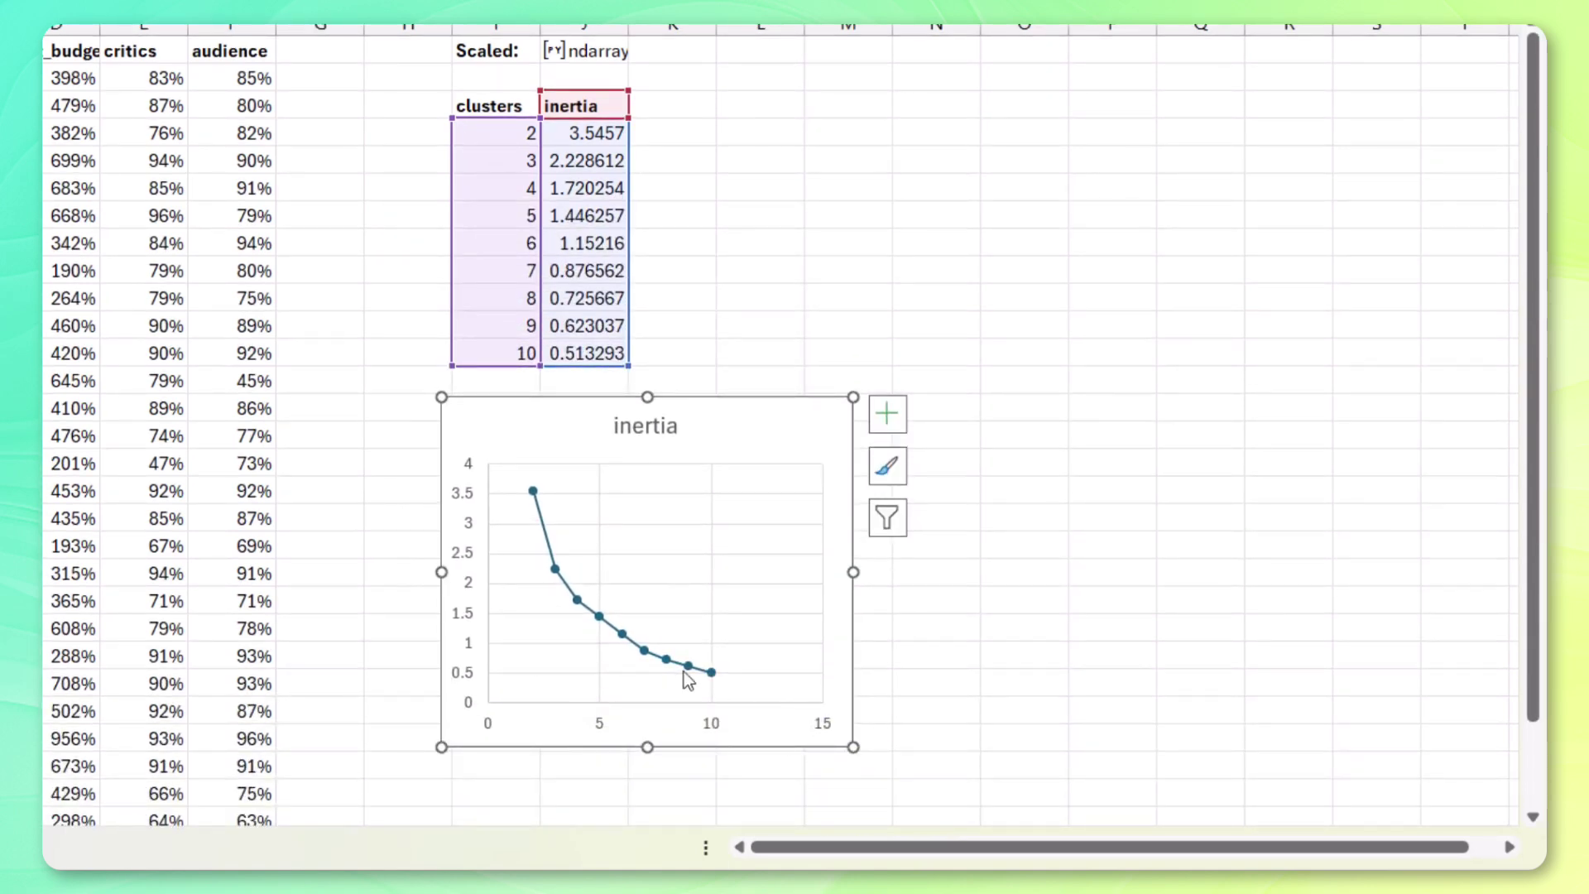
- Set the chart's x-axis bounds to minimum 2 and maximum 10, with a major unit of 1
right_click(705, 723)
click(751, 703)
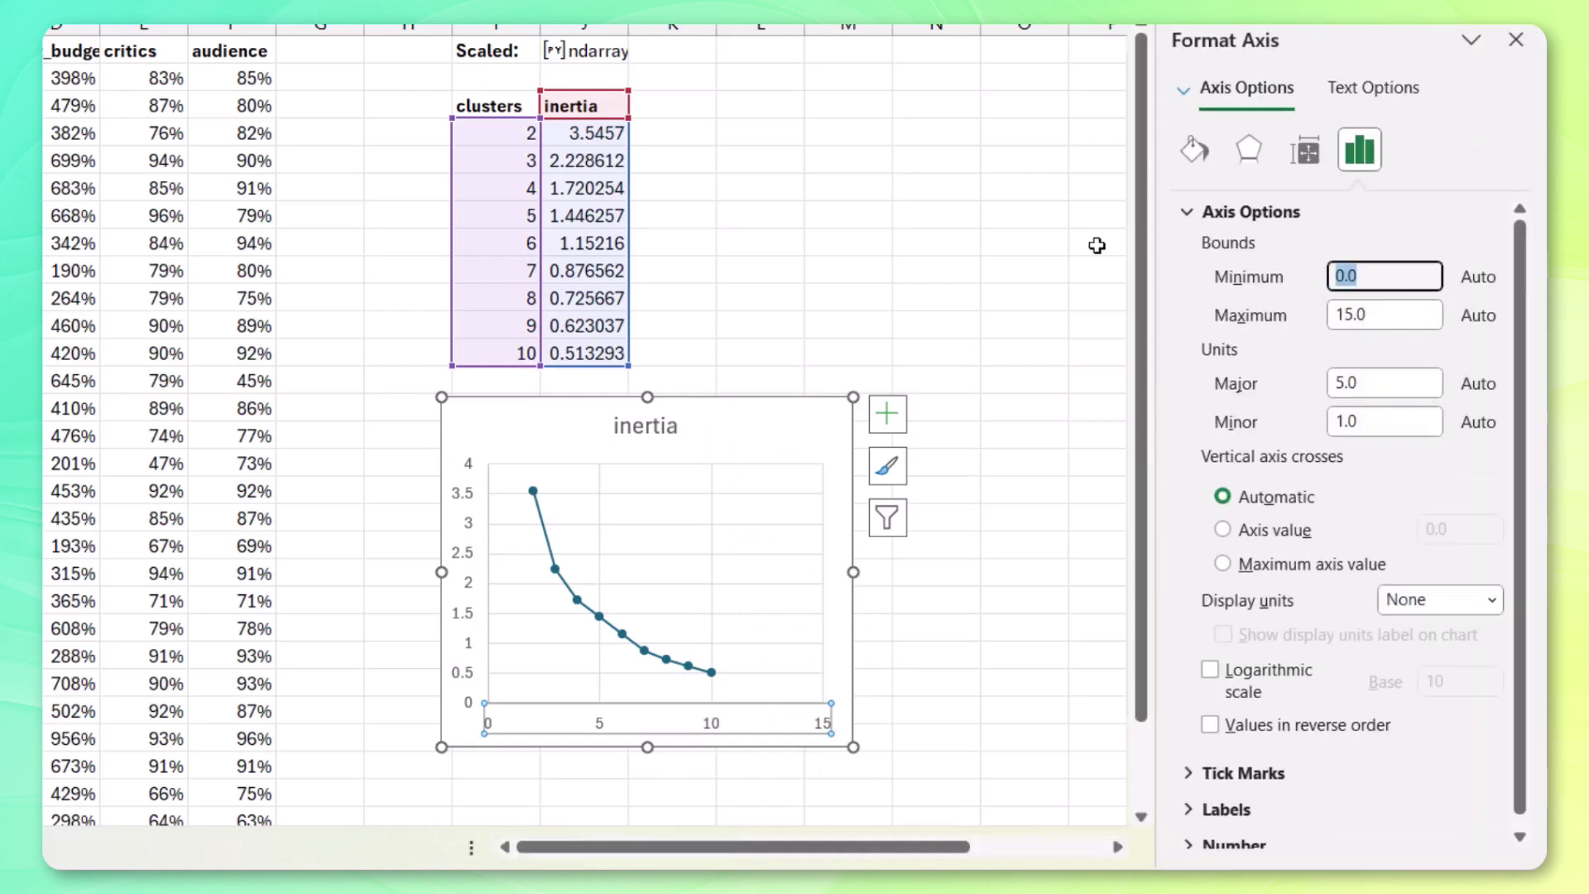
text(2)
key(Tab)
key(Tab)
key(shift+Tab)
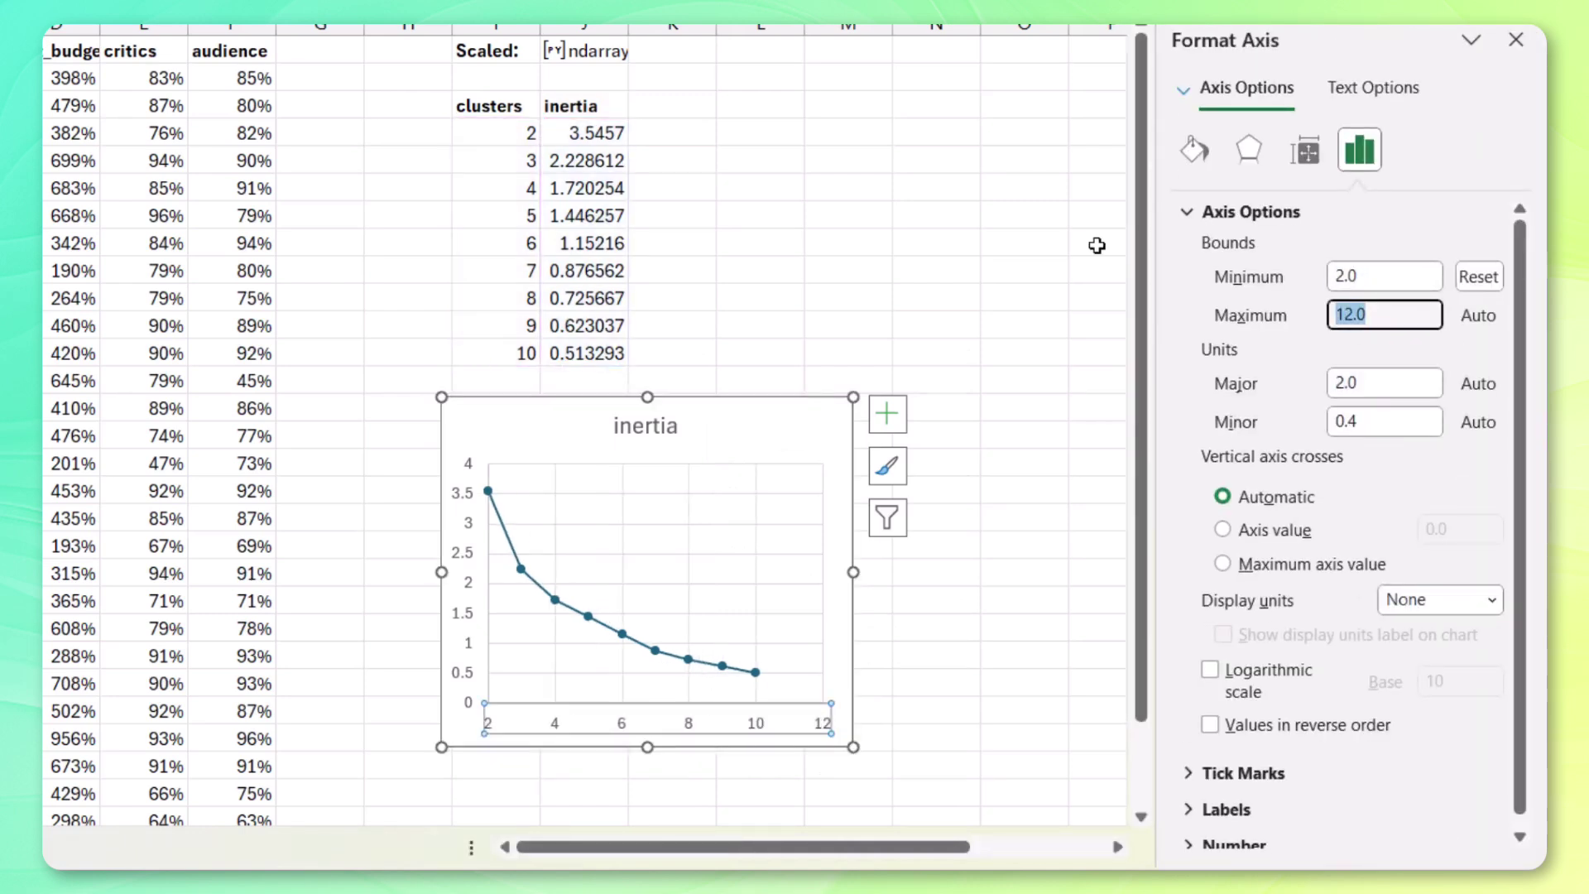
text(10)
key(Tab)
text(1)
key(Tab)
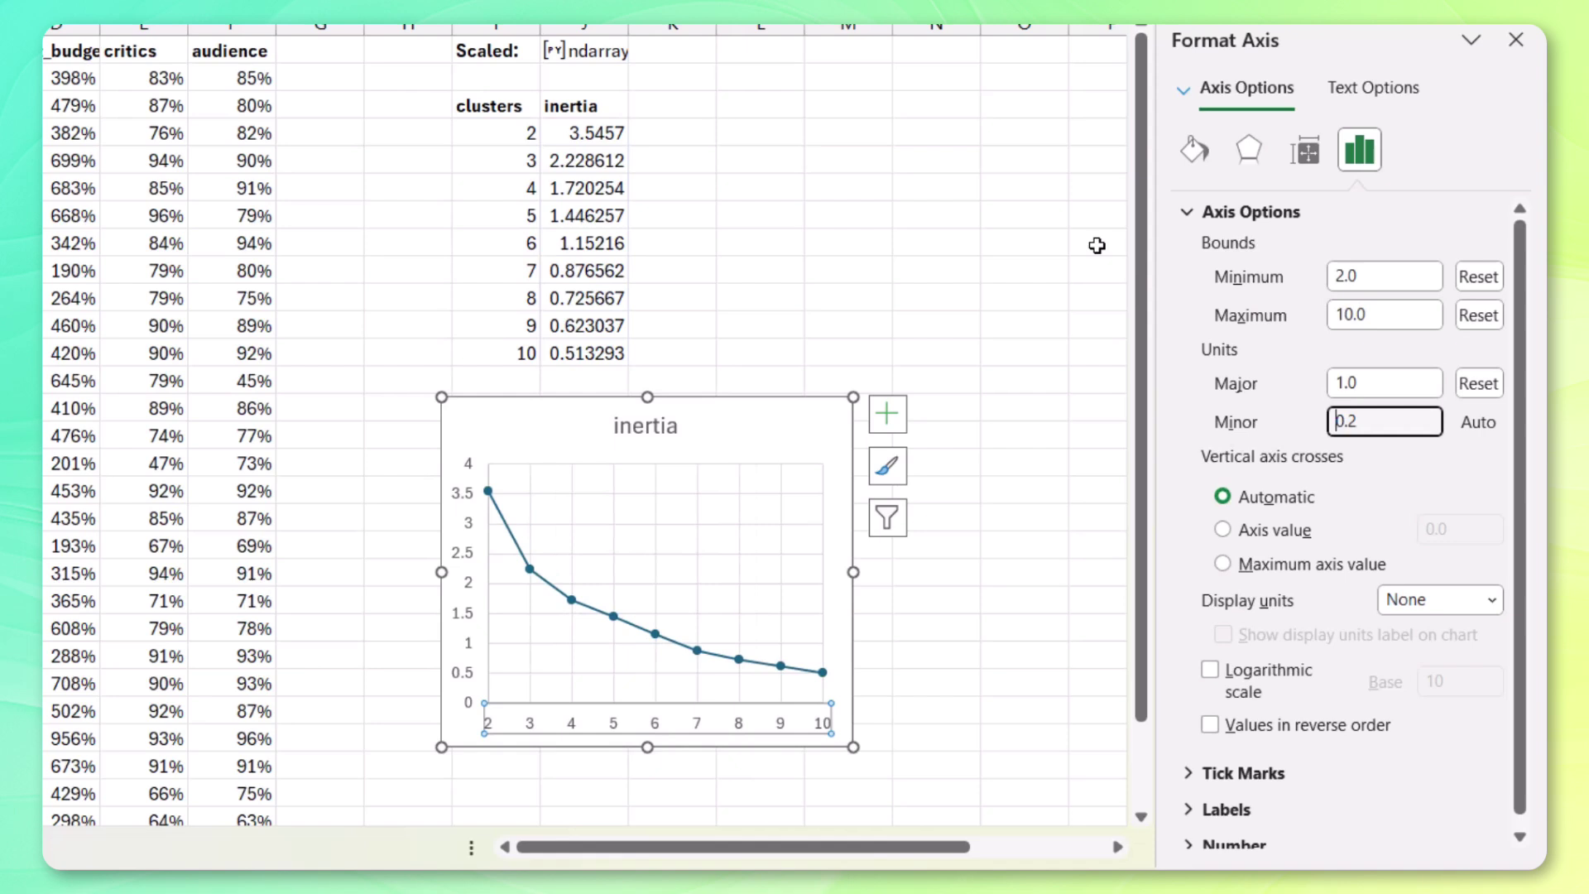
click(1515, 40)
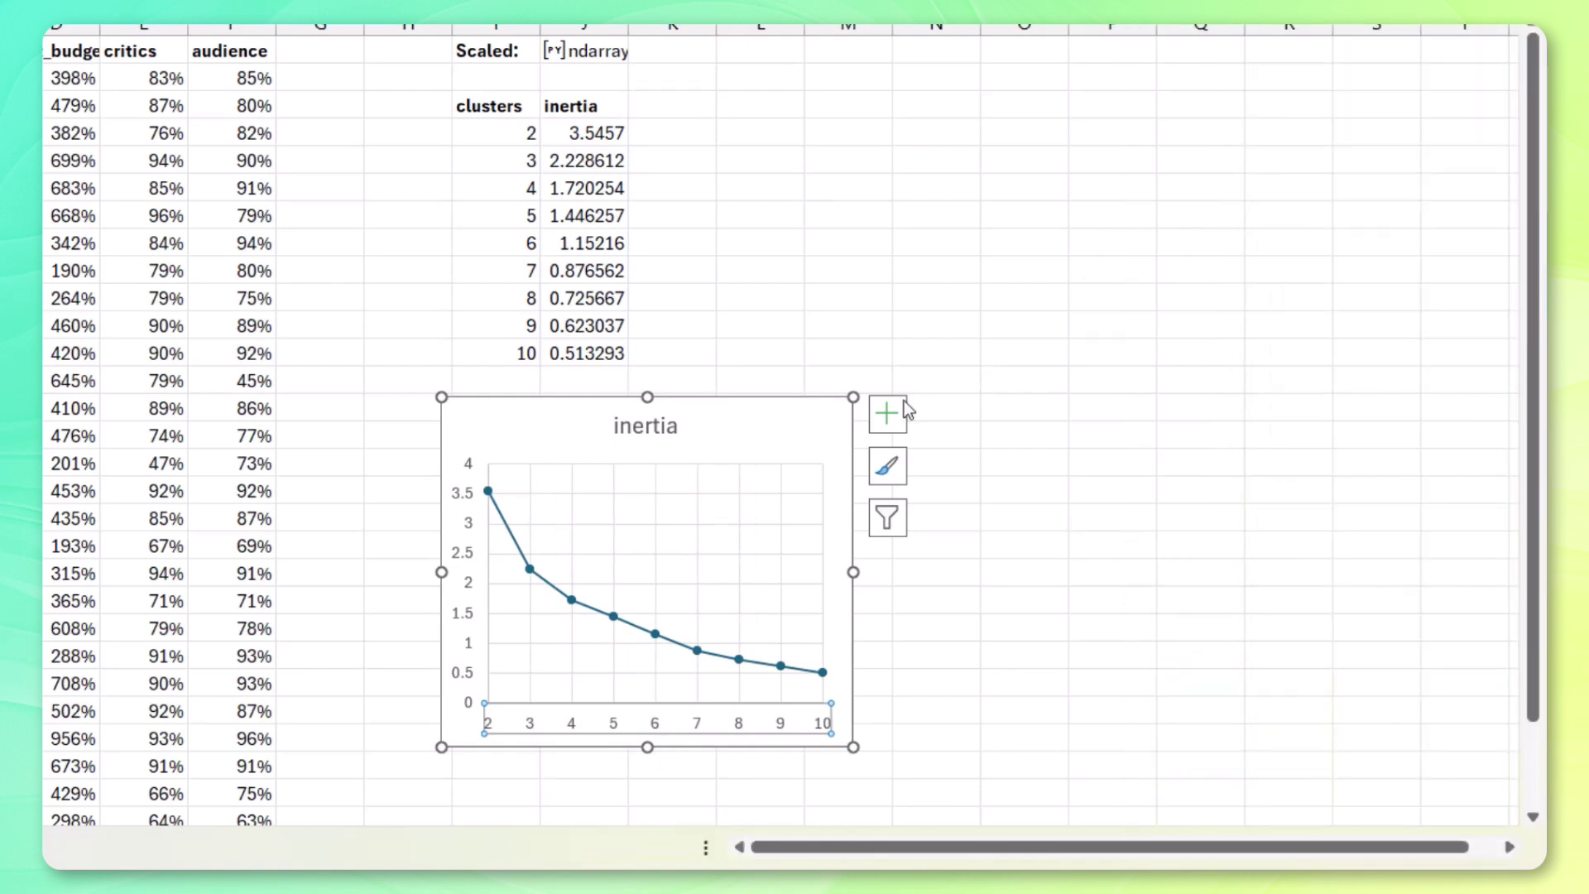
- Add axis titles 'clusters' for the horizontal axis and 'inertia' for the vertical axis
click(887, 413)
click(946, 474)
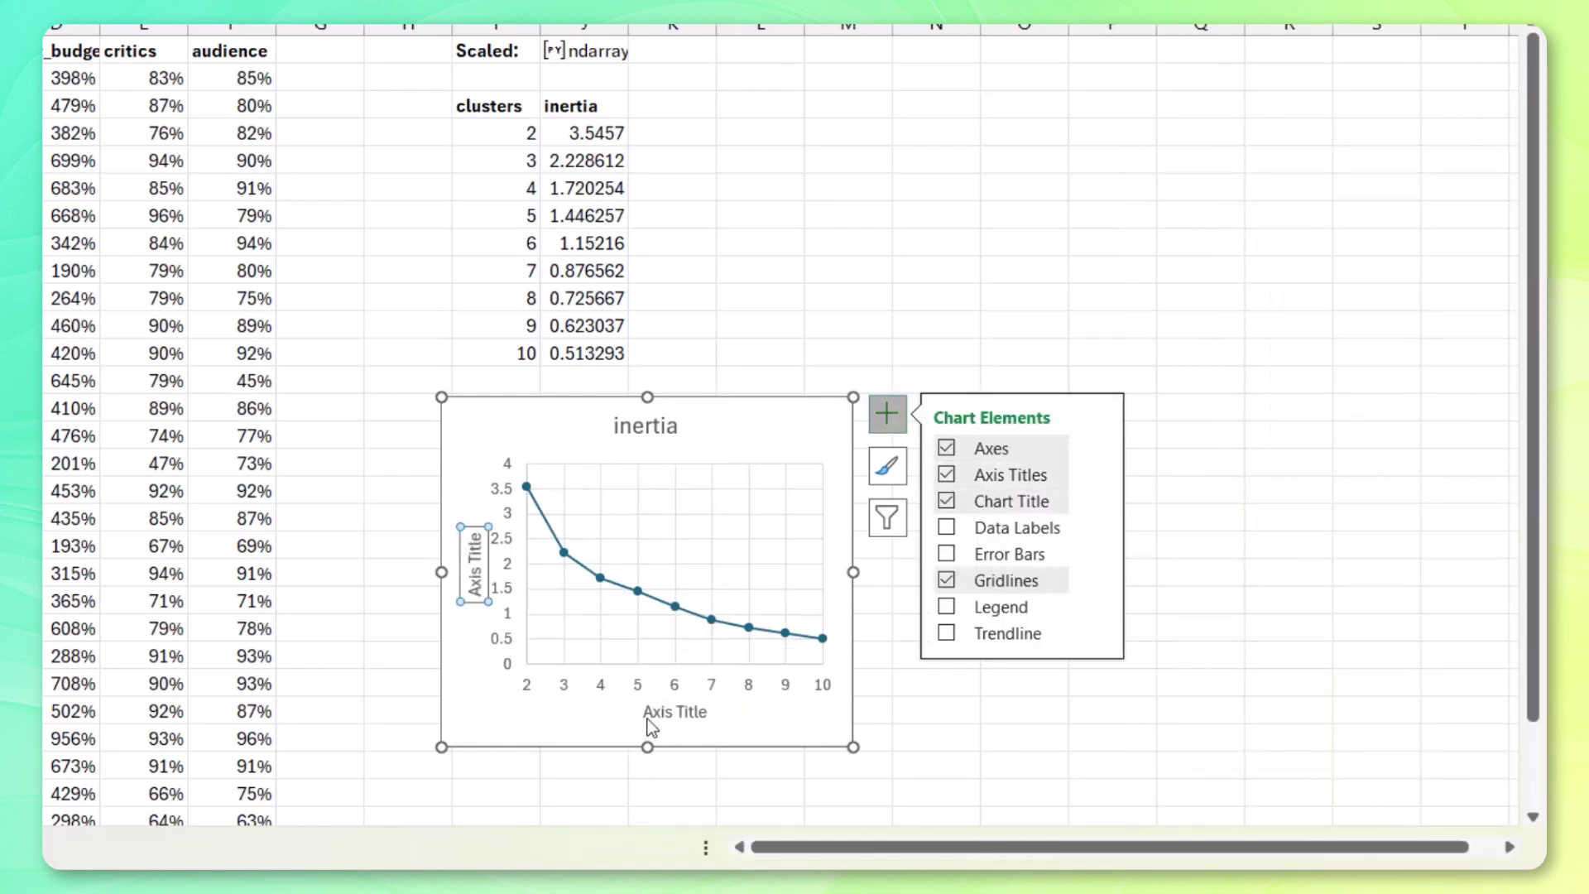
click(668, 713)
triple_click(669, 713)
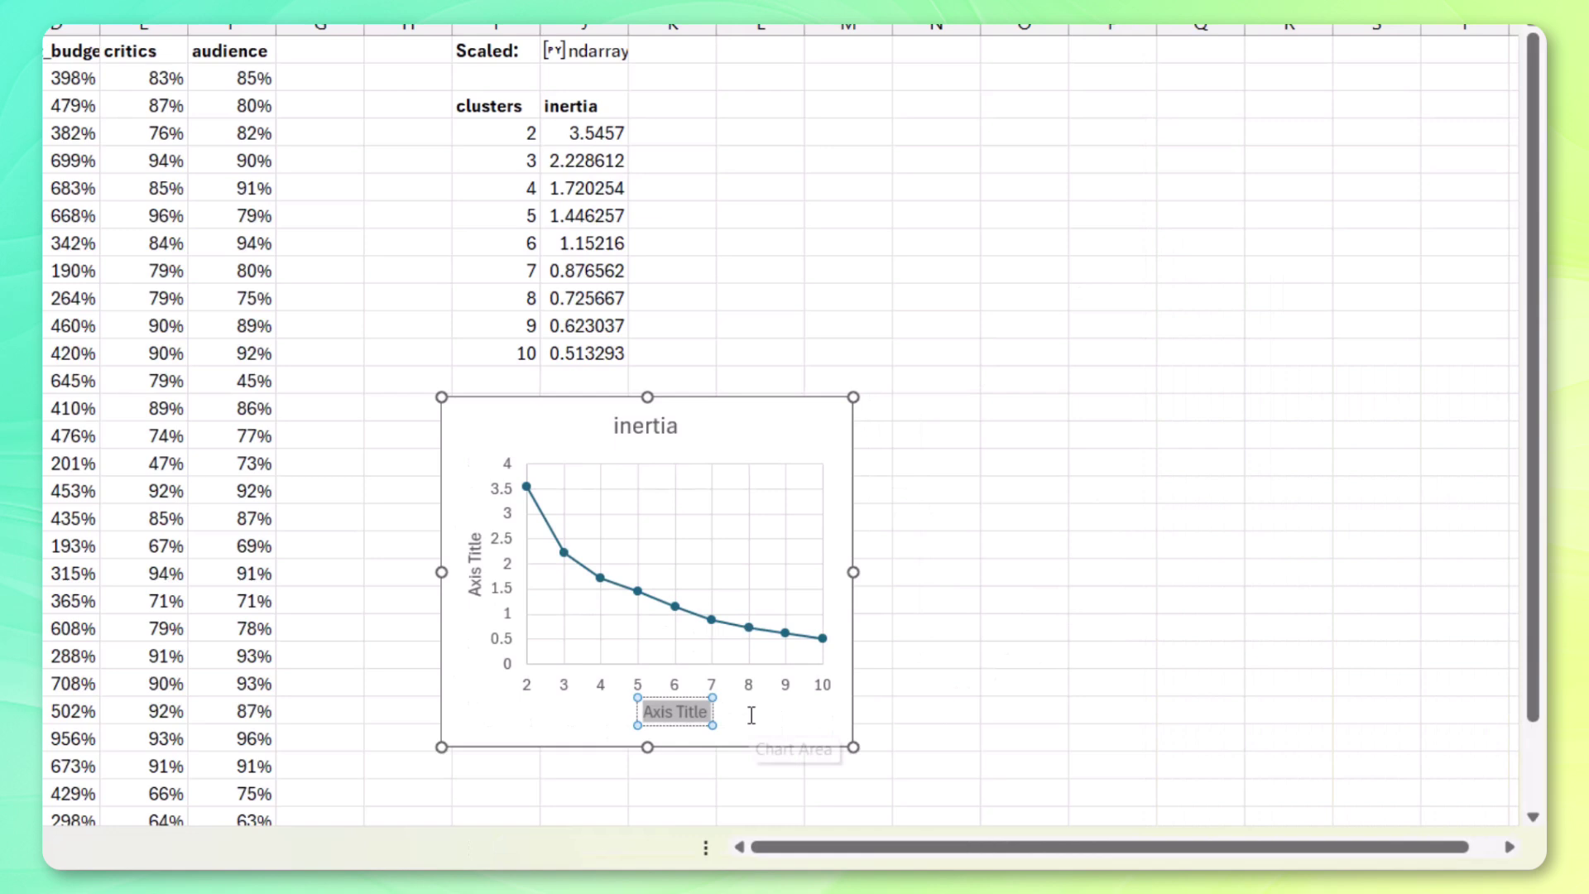
text(clusters)
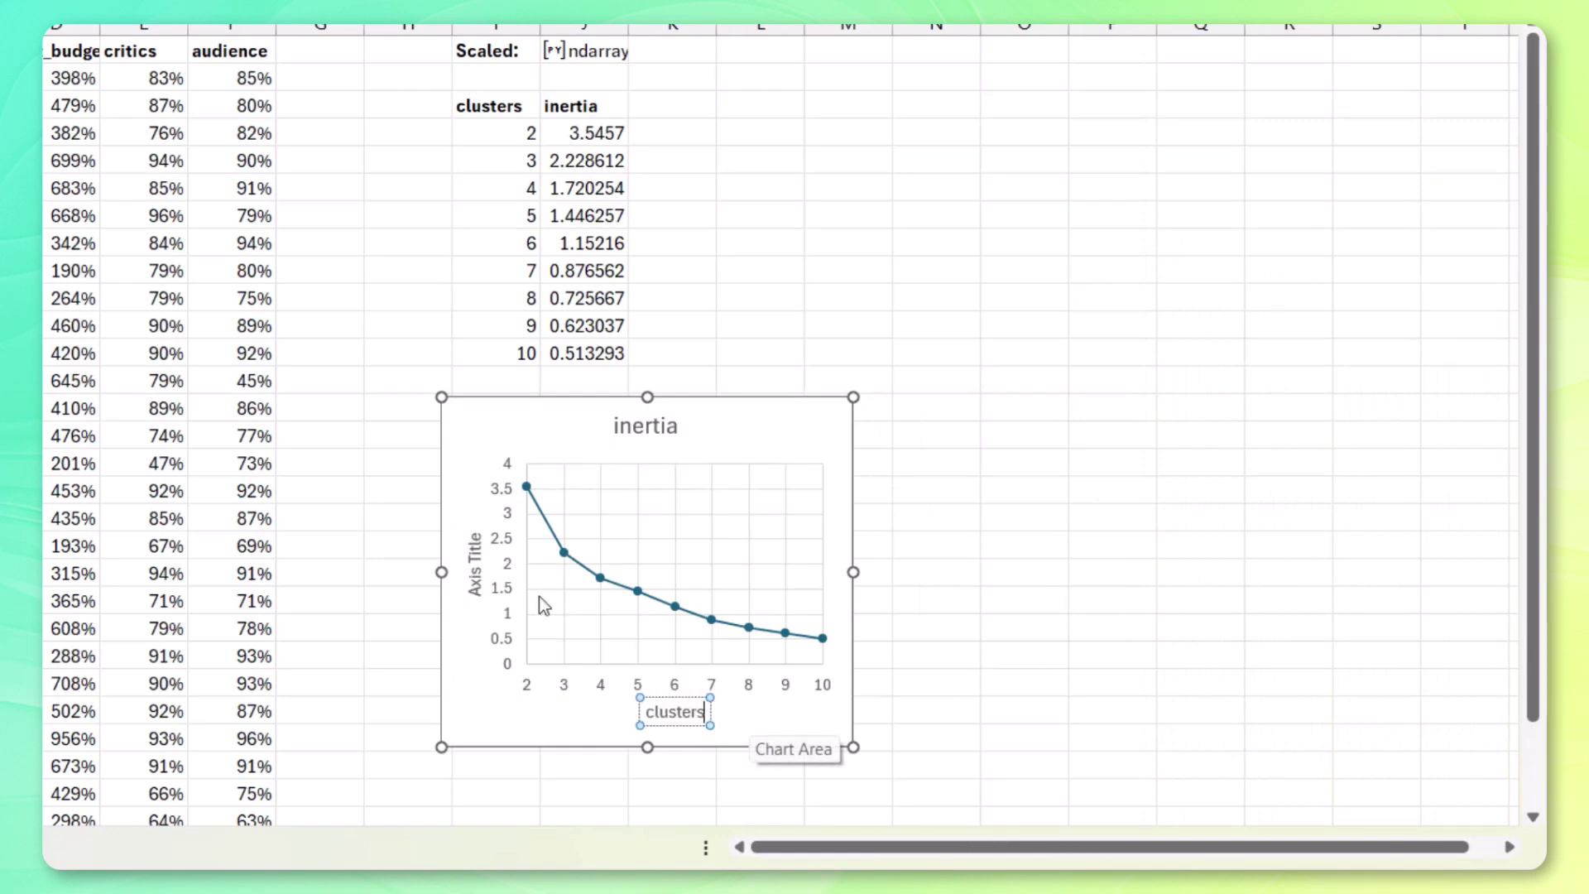
click(467, 548)
triple_click(471, 563)
text(inertia)
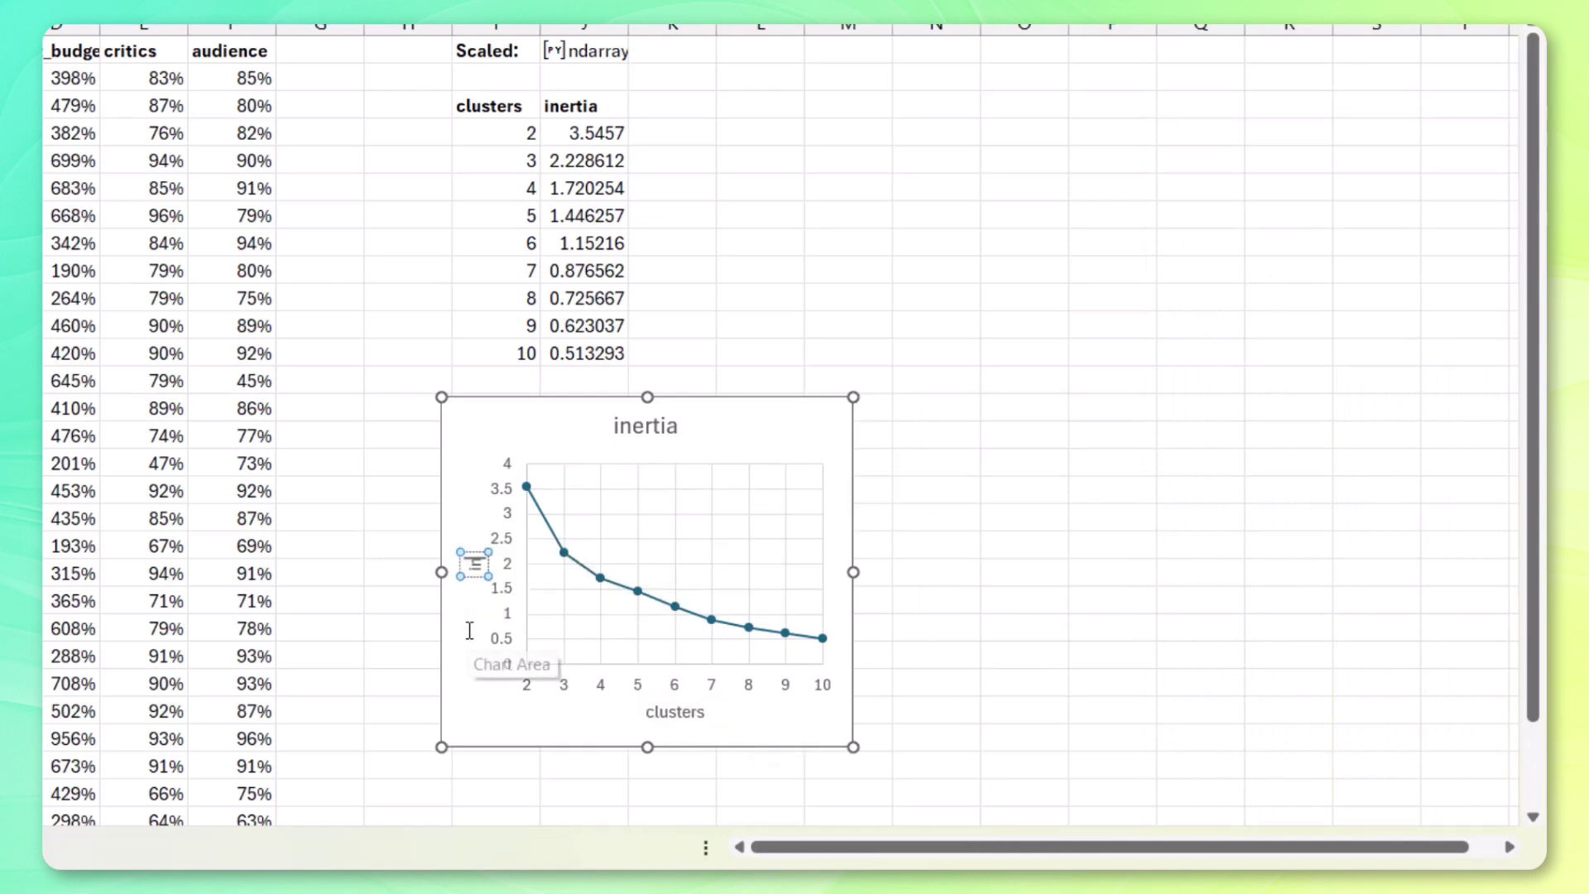
- Rename the chart title to 'inertia plot', then make the chart slightly taller and nudge it right
click(686, 429)
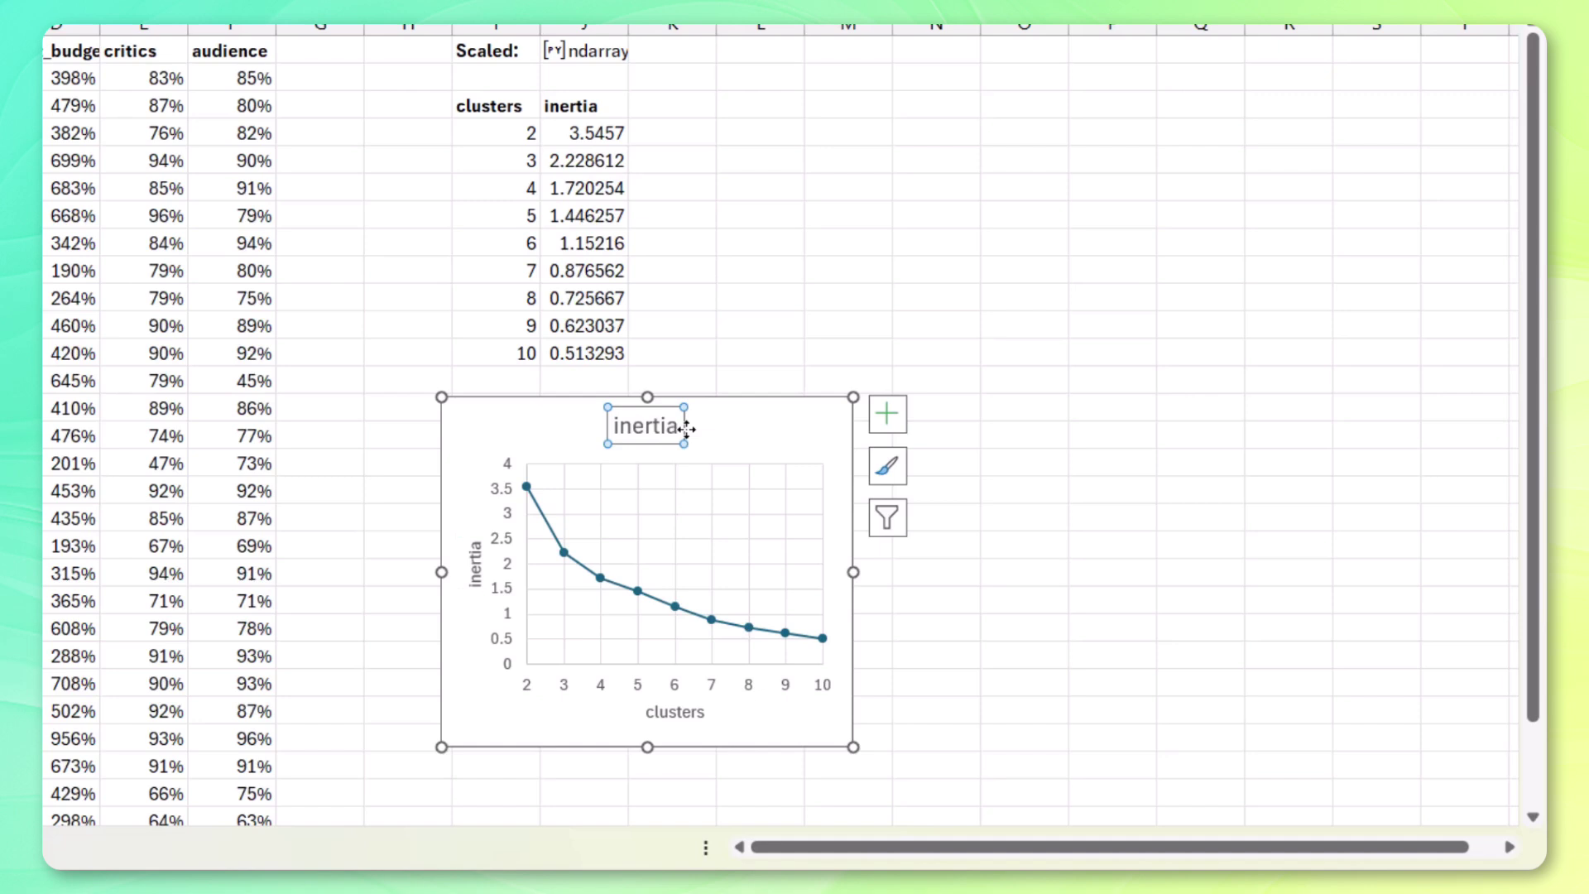
click(679, 429)
text(plot)
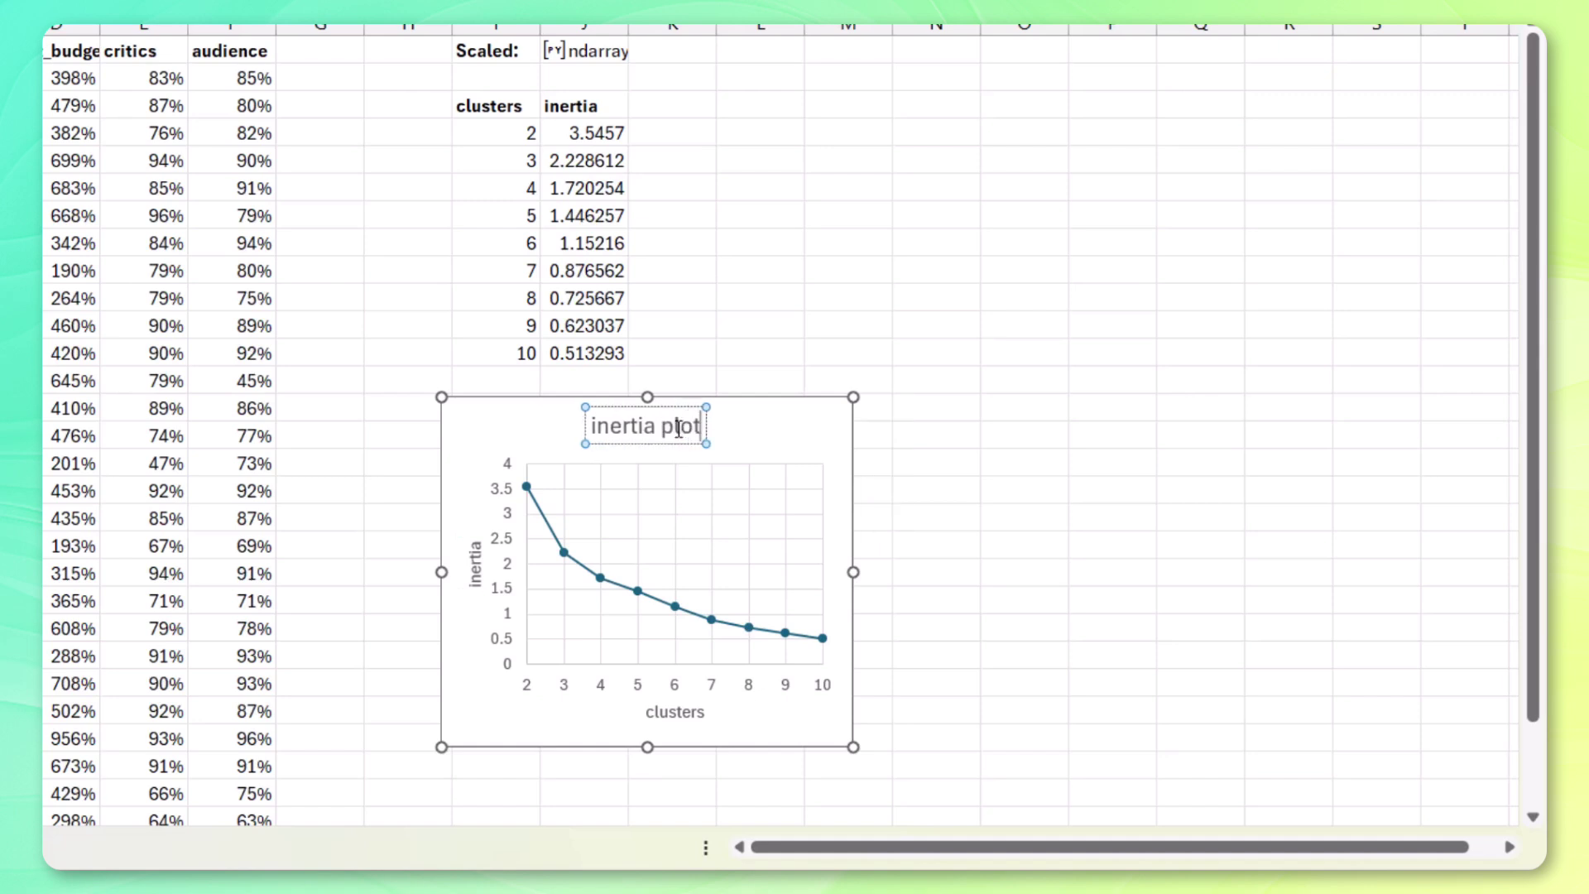
click(637, 727)
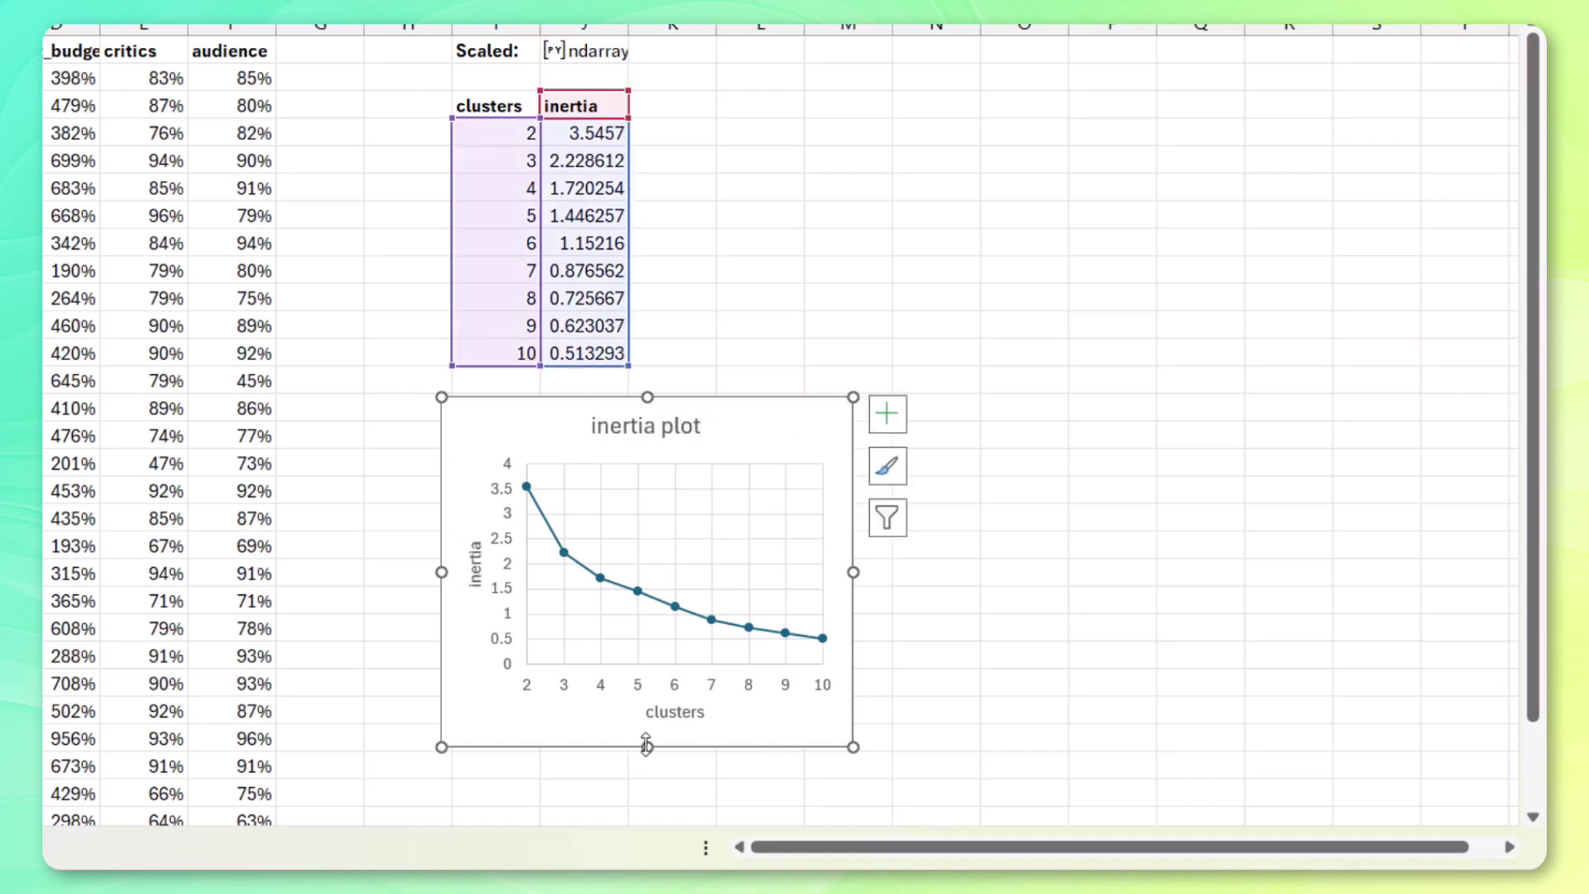
drag(647, 746, 644, 783)
drag(546, 420, 566, 423)
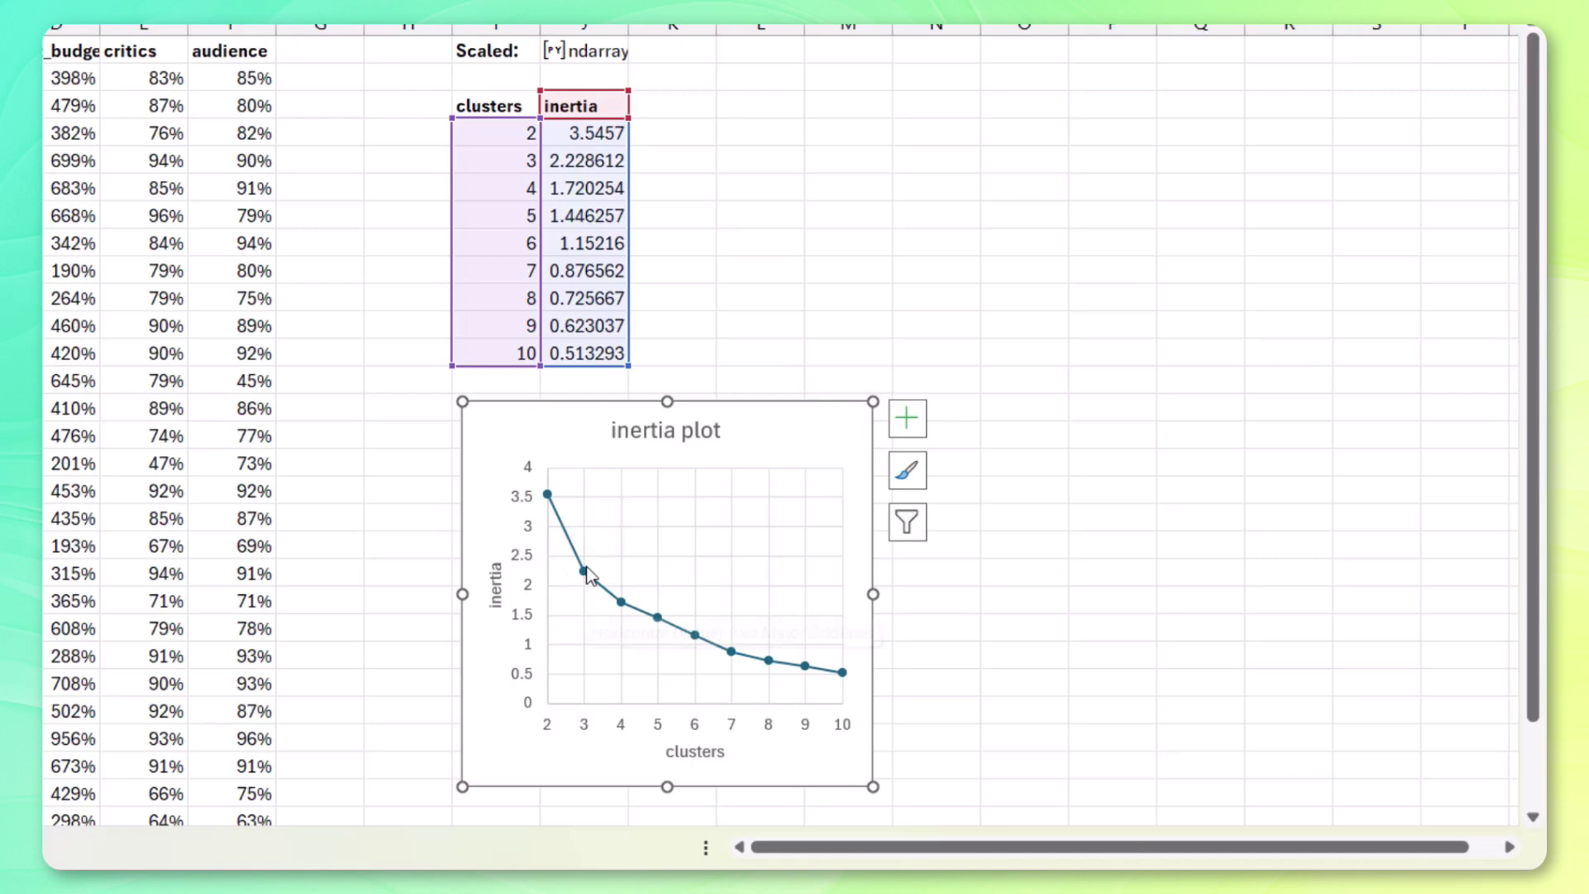
mouse_move(585, 569)
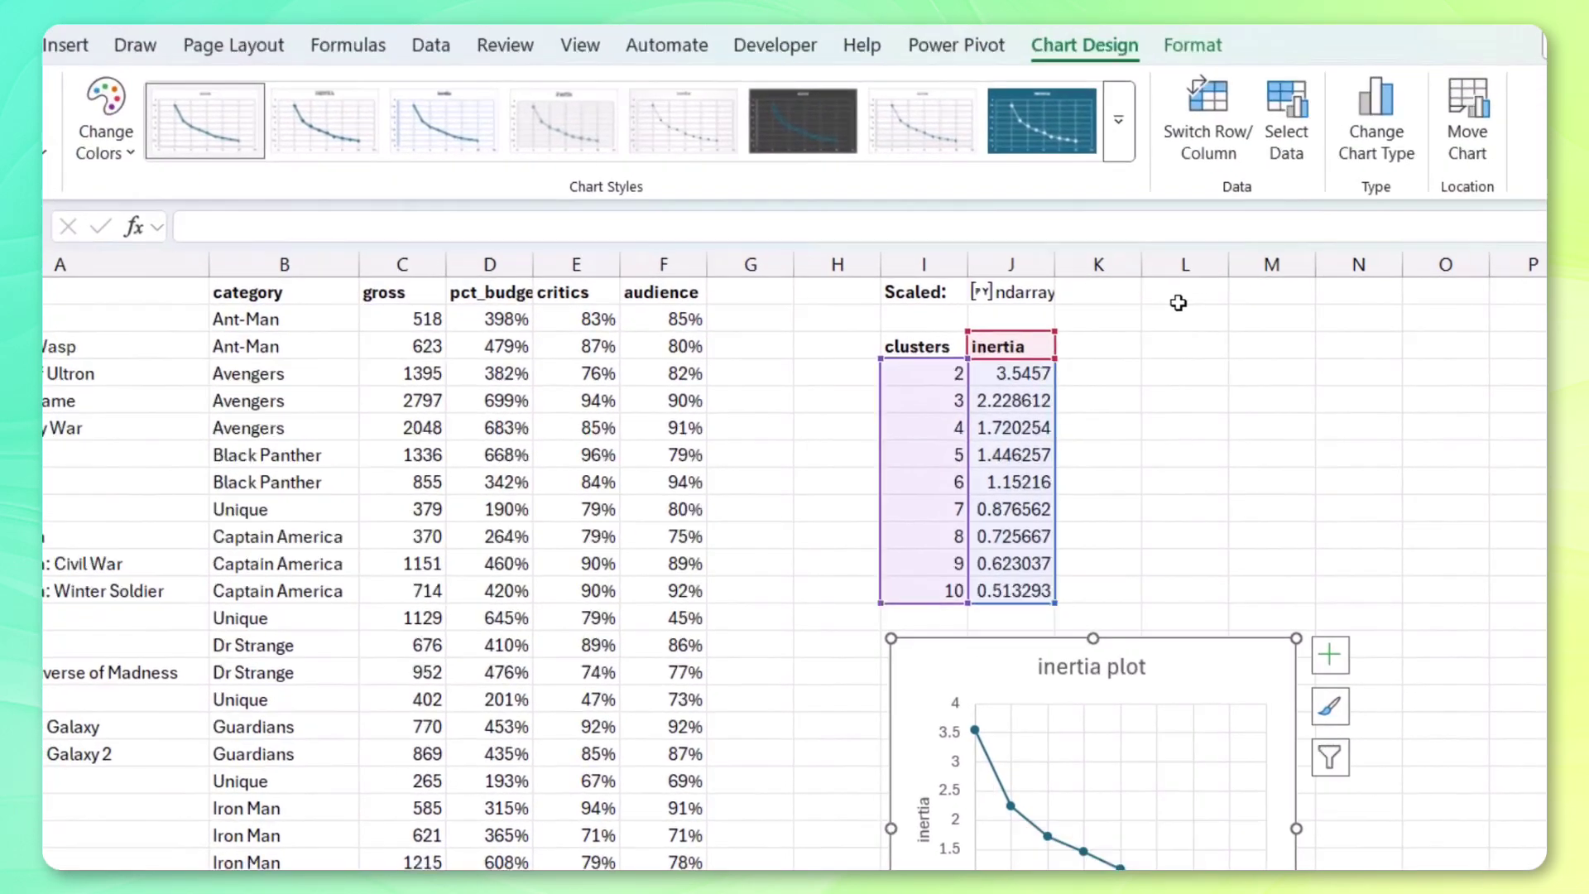
- Enter a bold 'Model:' label in L1
click(753, 60)
text(M)
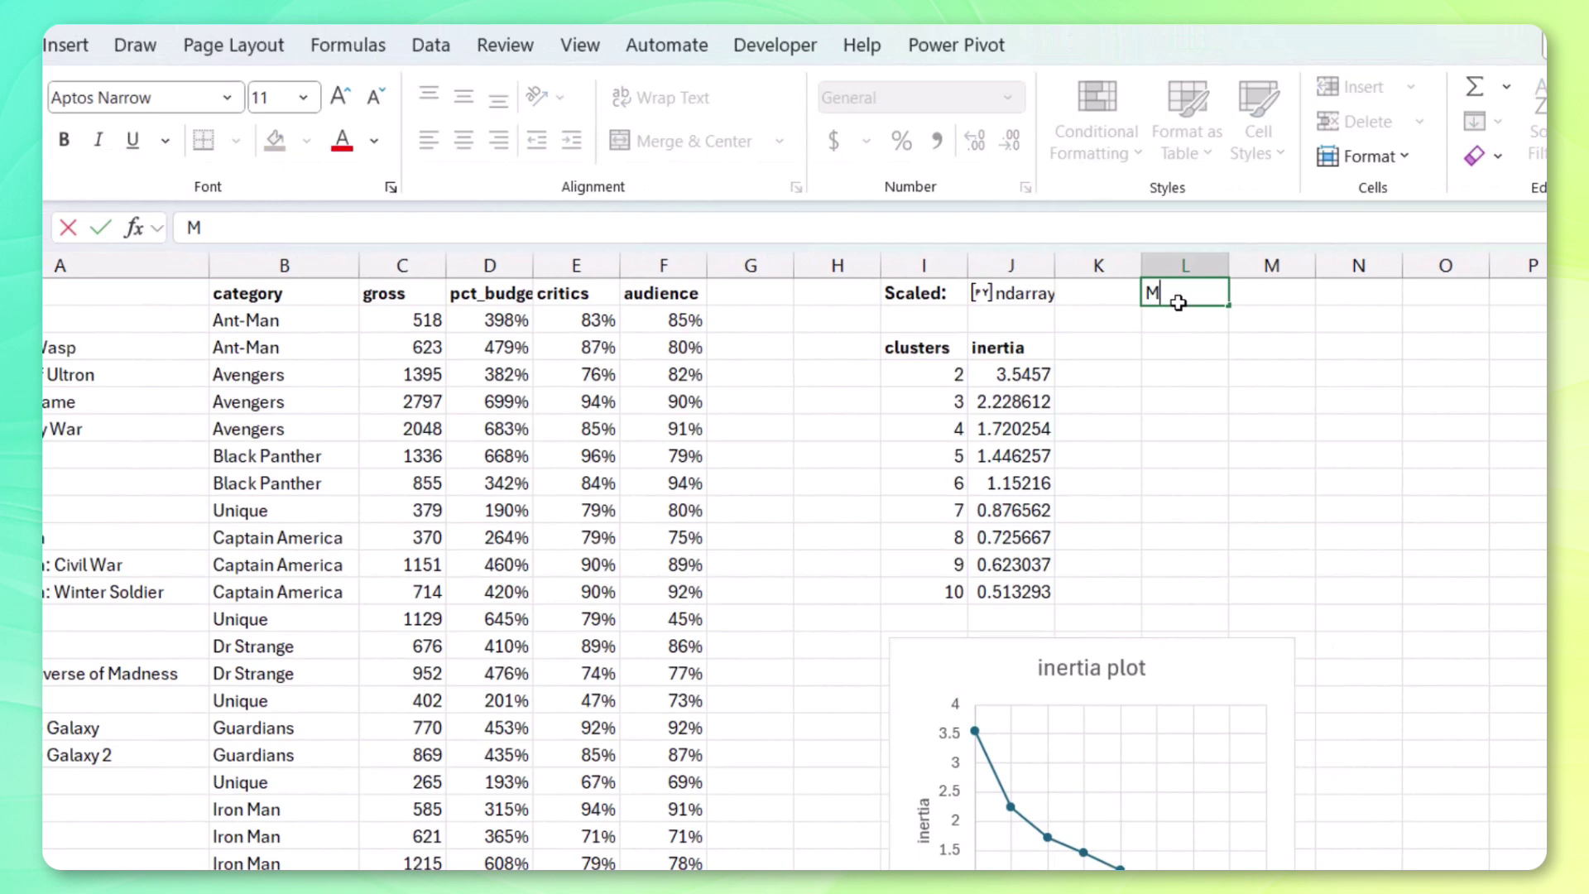
text(odel:)
key(Tab)
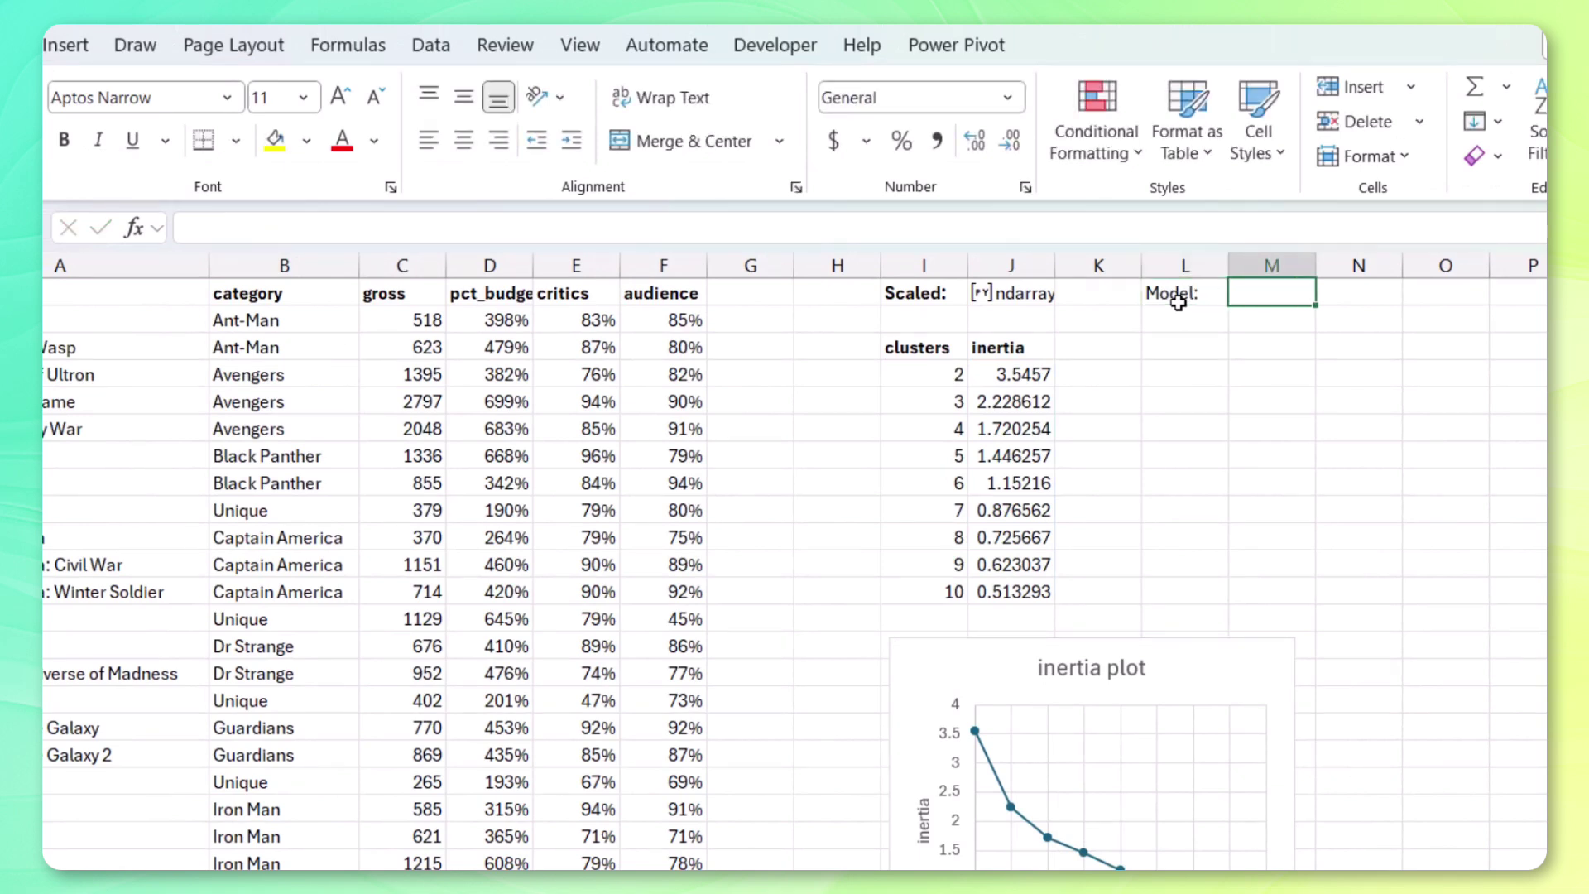
click(1178, 303)
key(ctrl+b)
key(Tab)
- Reopen the inertia Python cell's KMeans code and recommit it unchanged
key(Left)
key(Left)
key(Left)
click(441, 227)
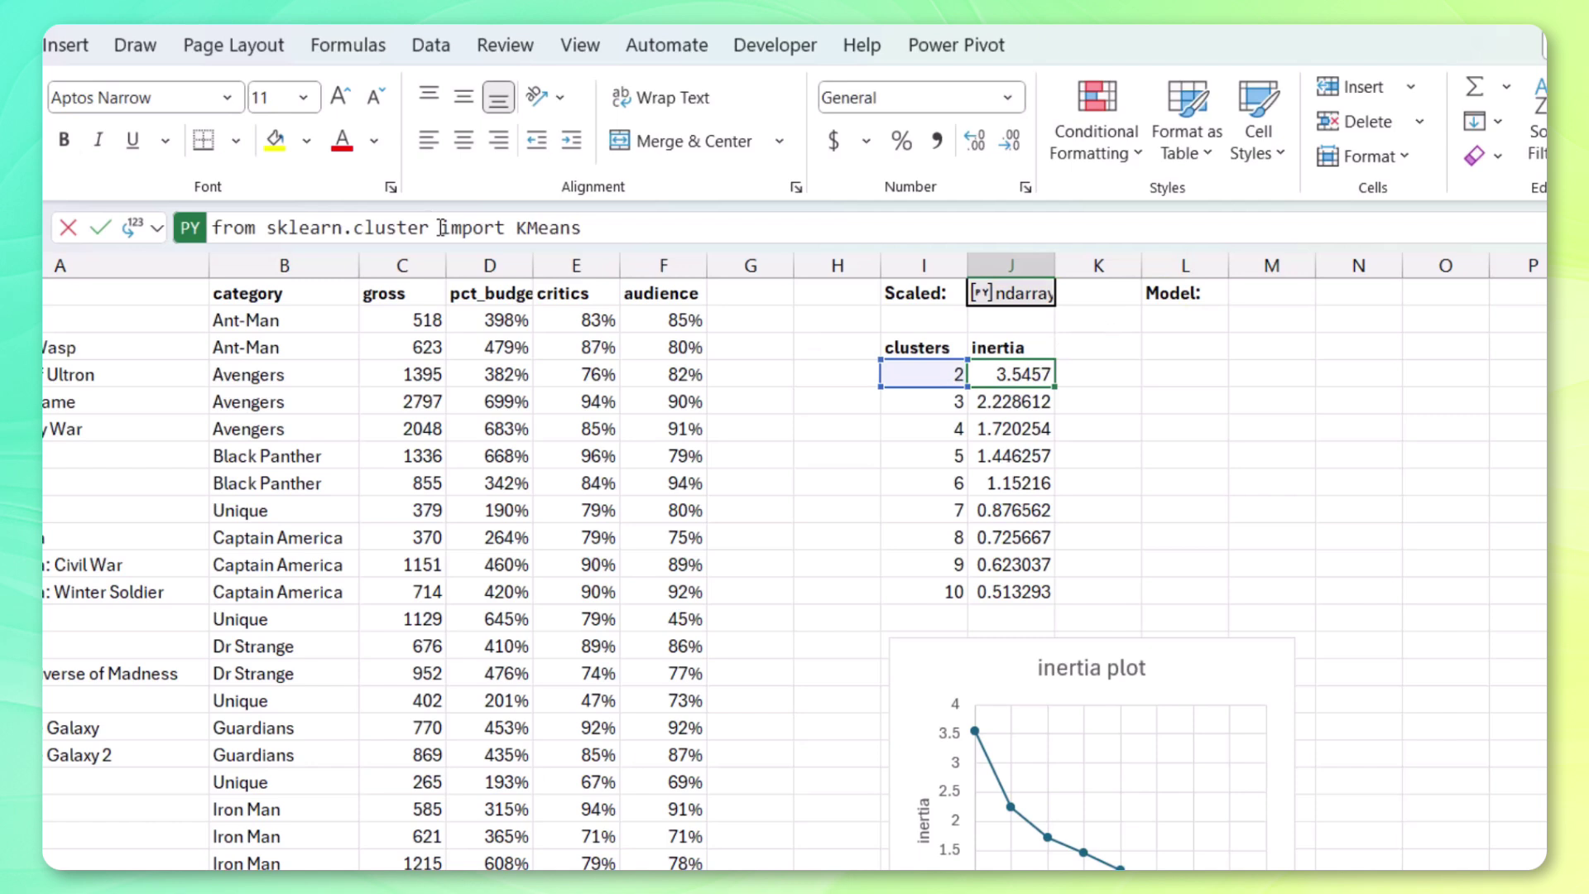
key(ctrl+a)
key(ctrl+Return)
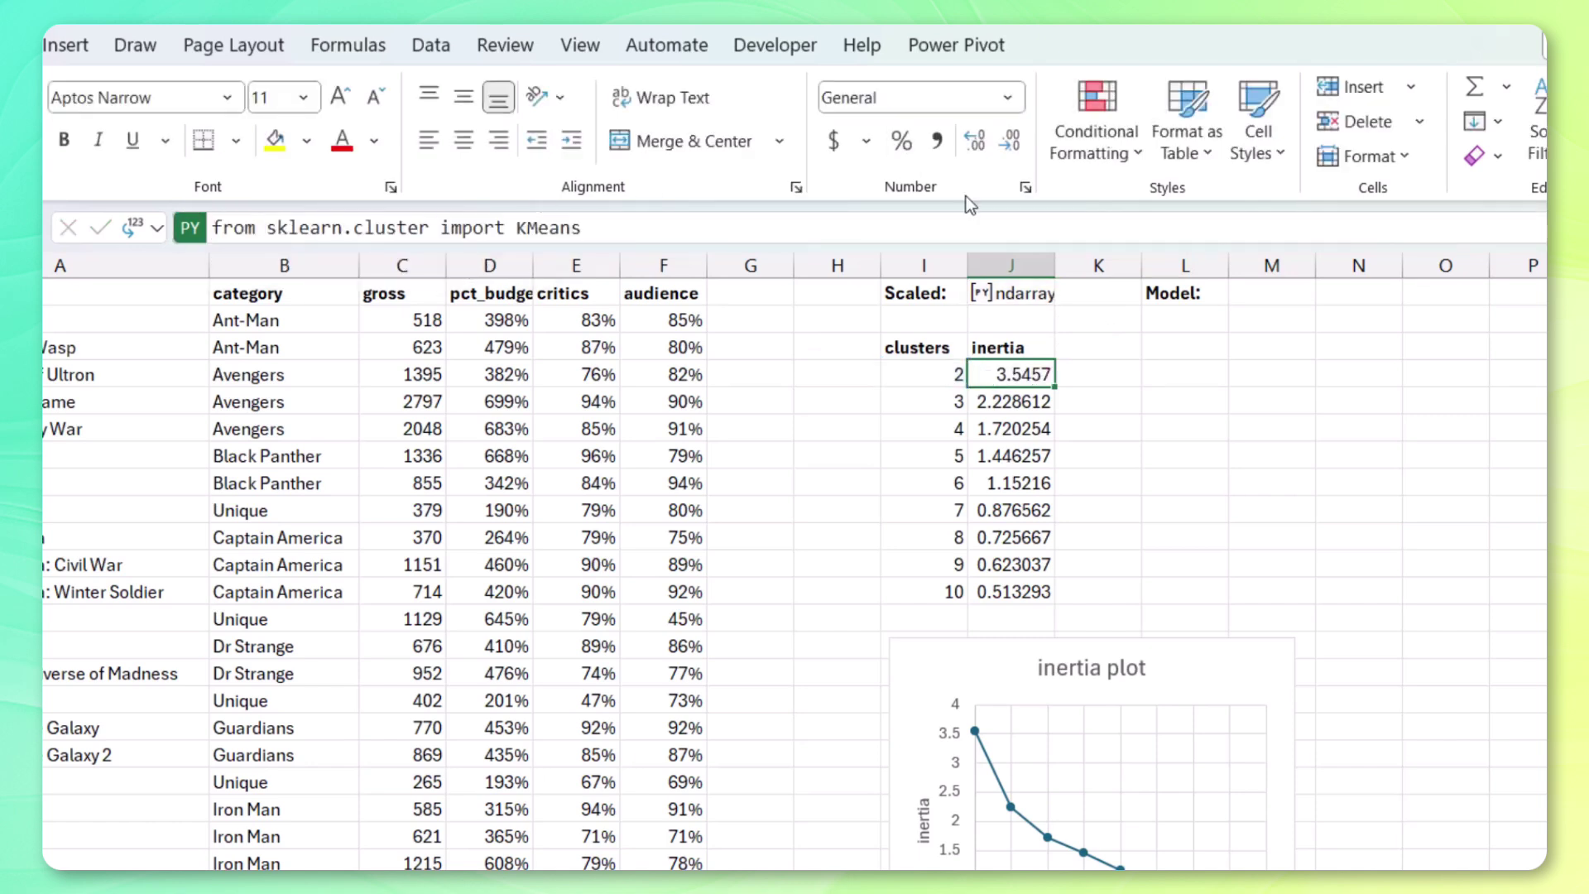
drag(953, 244, 942, 319)
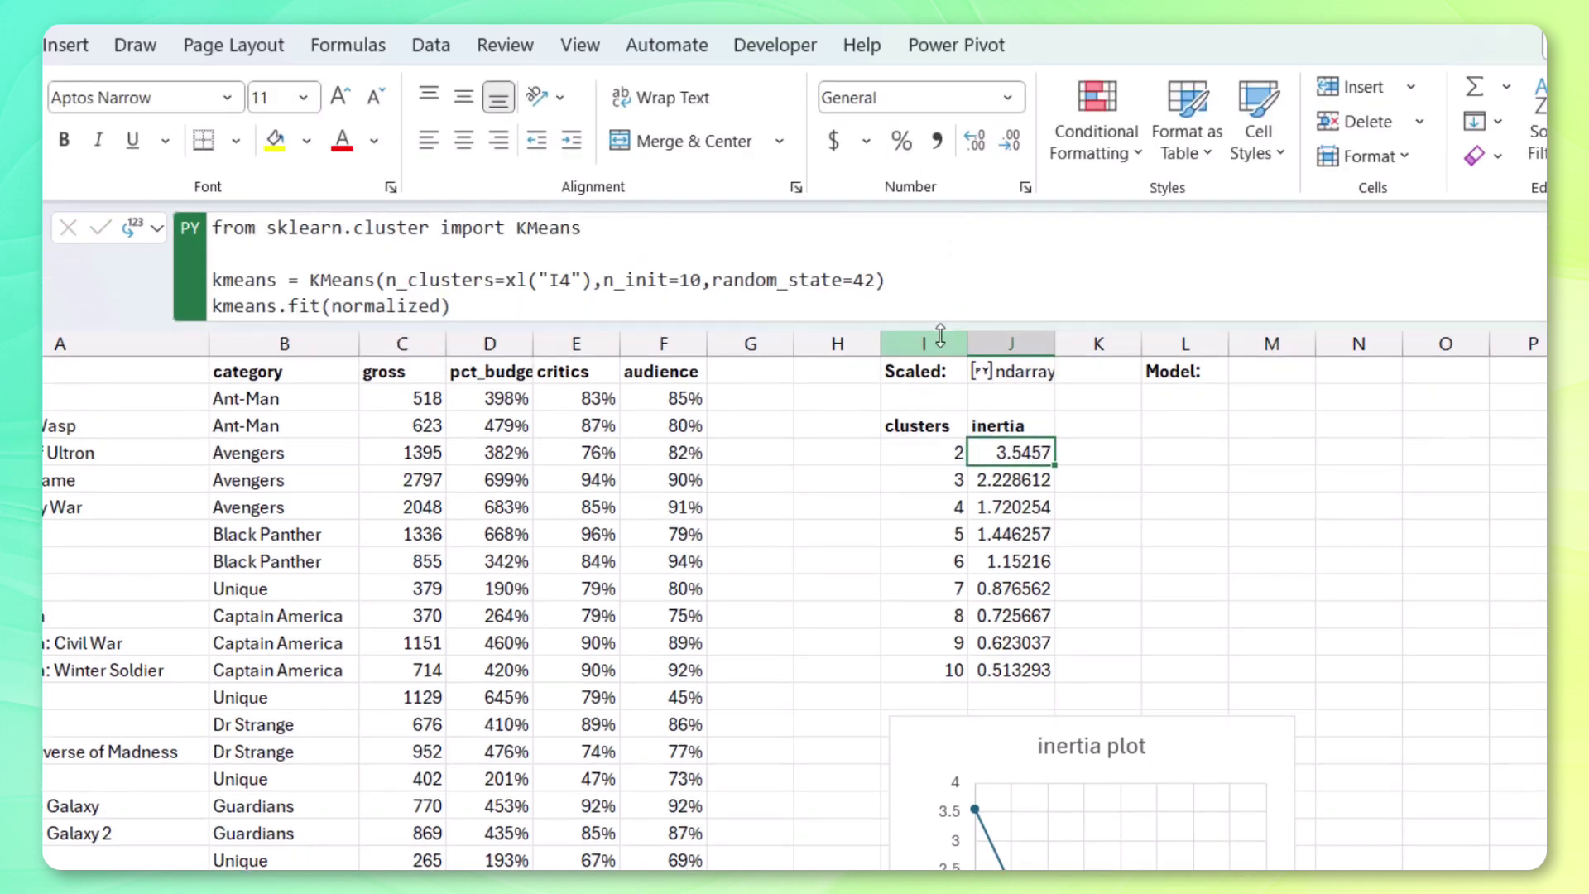
- Start a Python formula in M1 and paste in the copied KMeans code
click(1271, 372)
click(1162, 270)
text(=py)
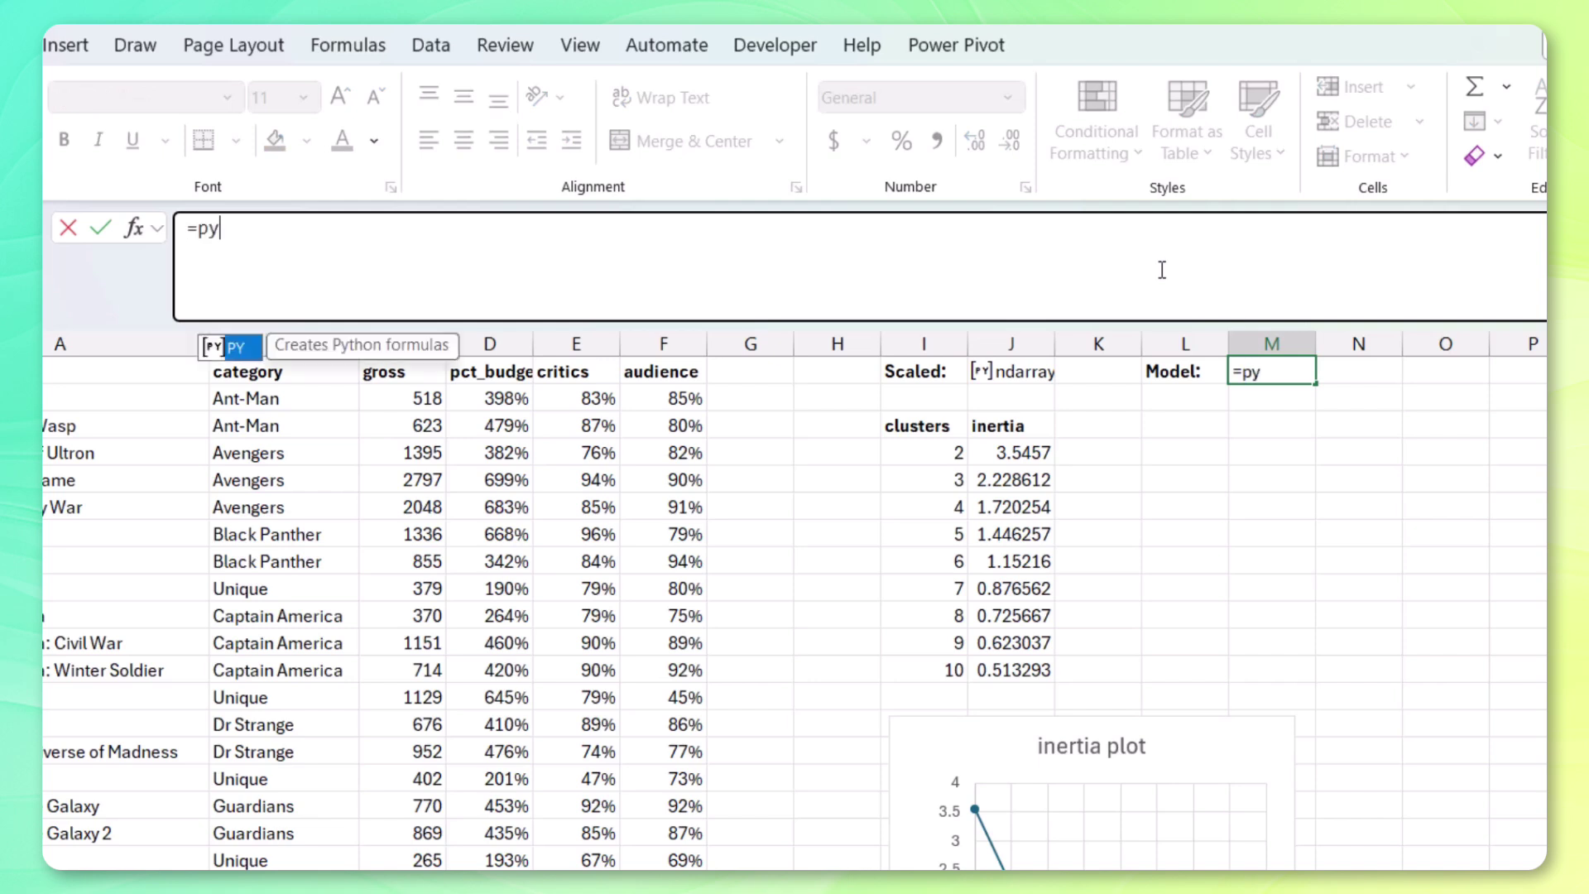
key(Tab)
text(kmeans = KMeans(n_clusters=xl("I4"),n_init=10,random_state=42) kmeans.fit(normalized) kmeans.inertia_)
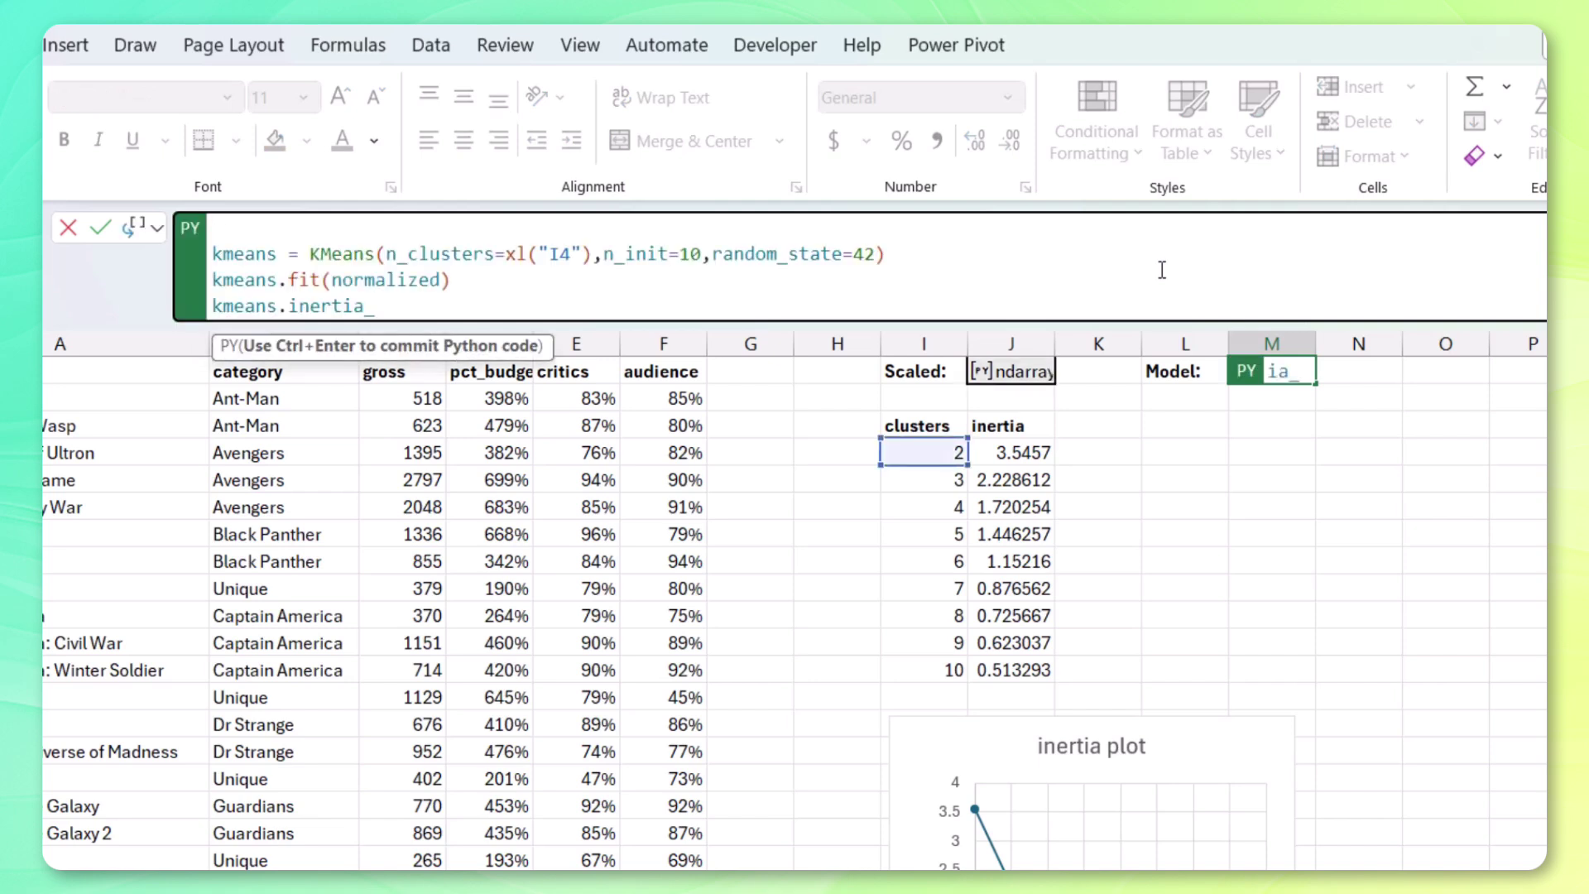
scroll(1094, 262, up, 1)
scroll(436, 247, down, 1)
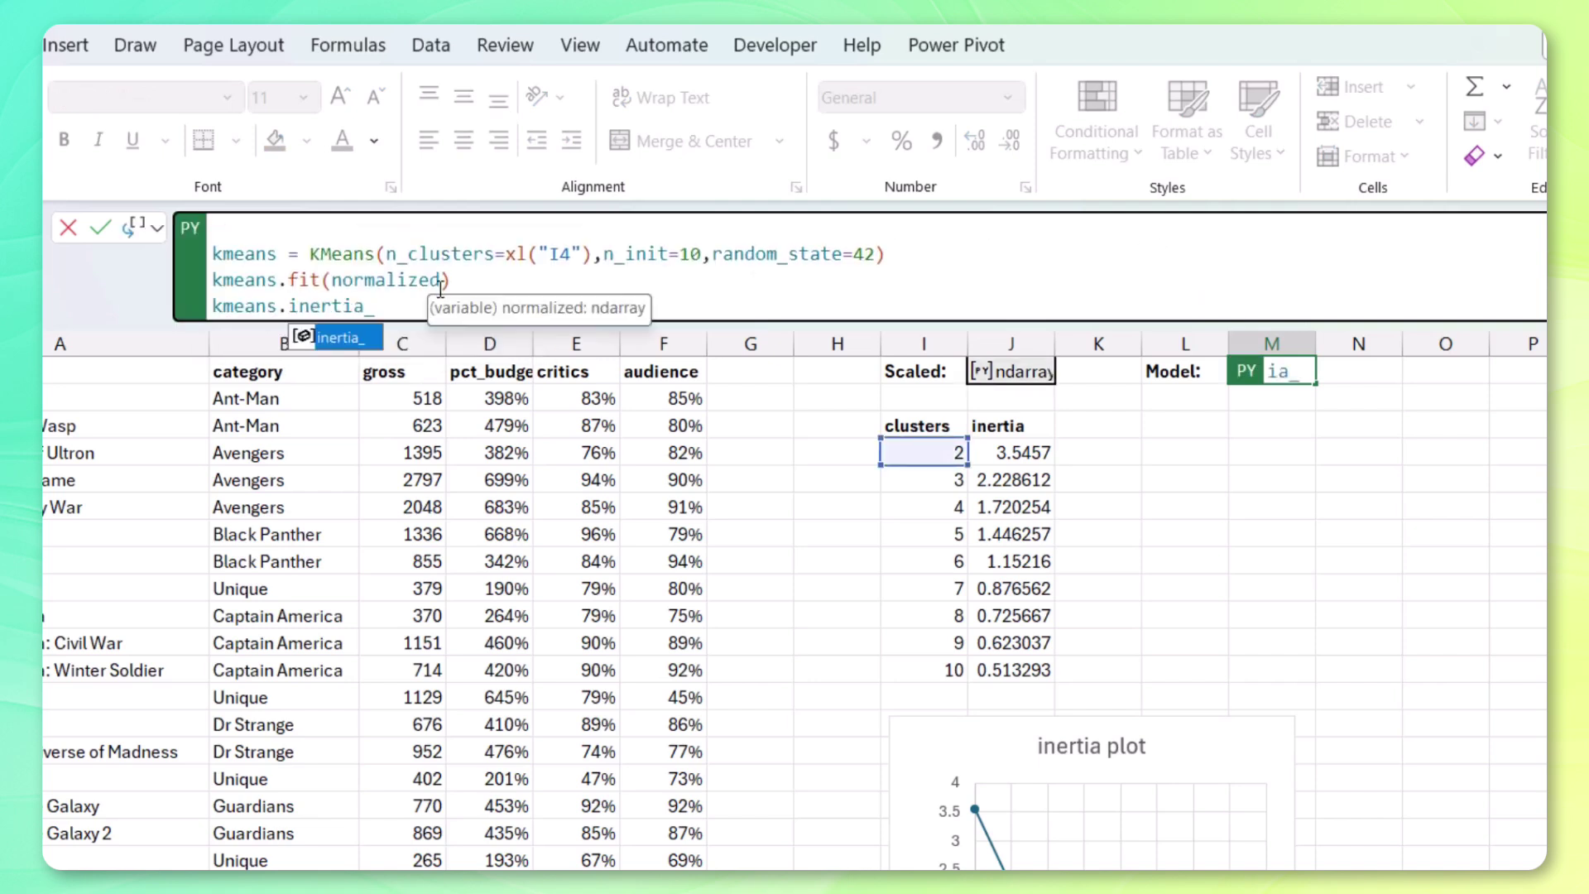
- Remove the kmeans.inertia_ line and set n_clusters=3 and n_init='auto'
click(386, 304)
drag(386, 304, 170, 308)
key(BackSpace)
key(BackSpace)
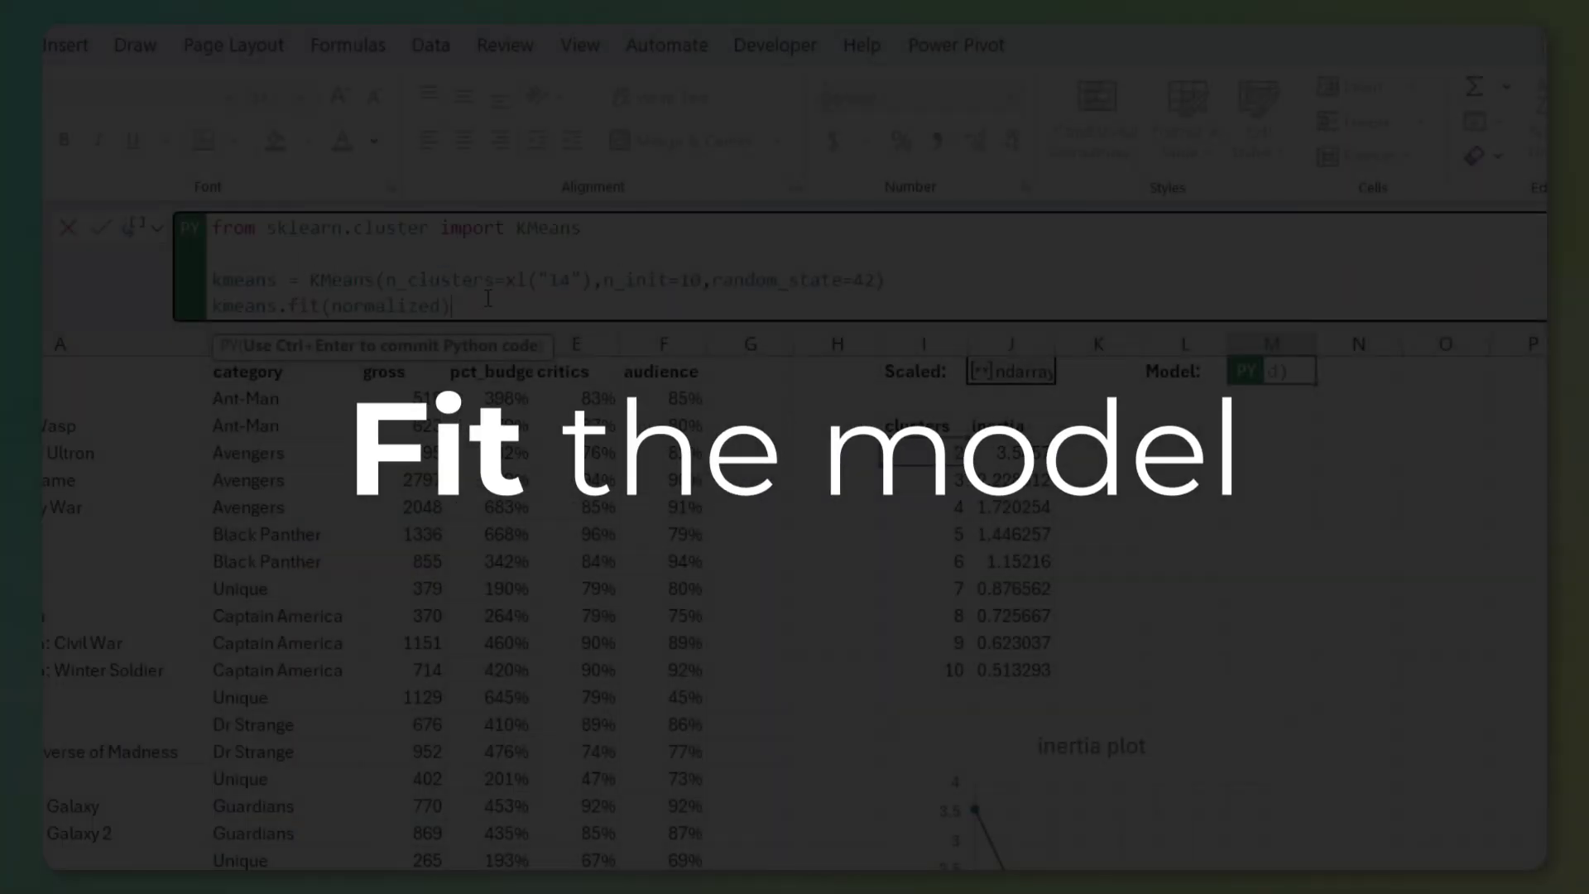
drag(505, 281, 594, 285)
text(3)
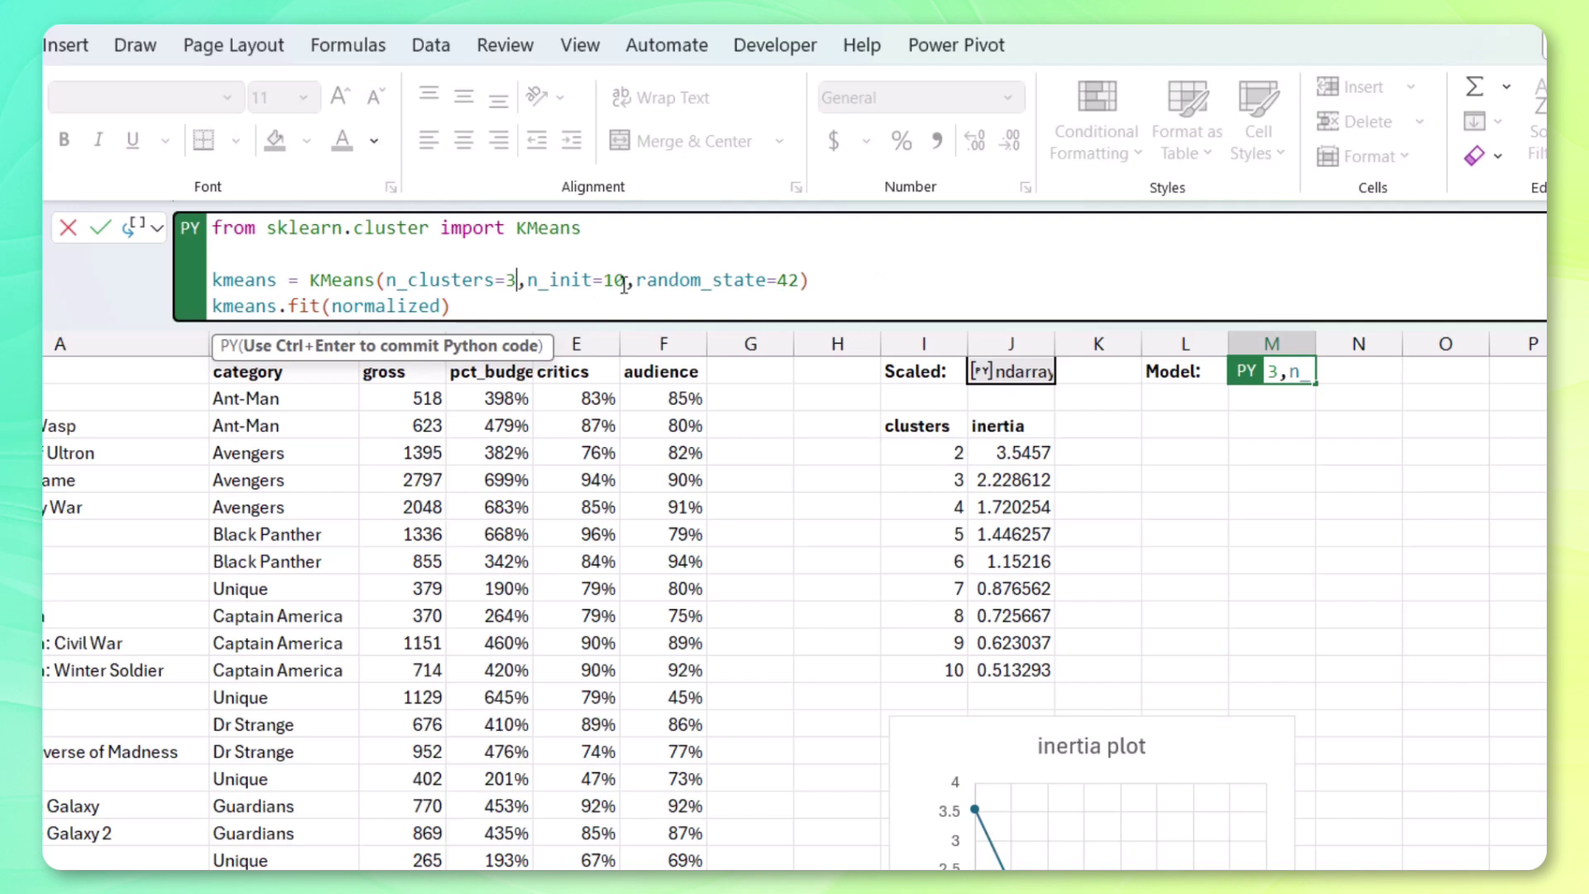
double_click(613, 281)
text('auto)
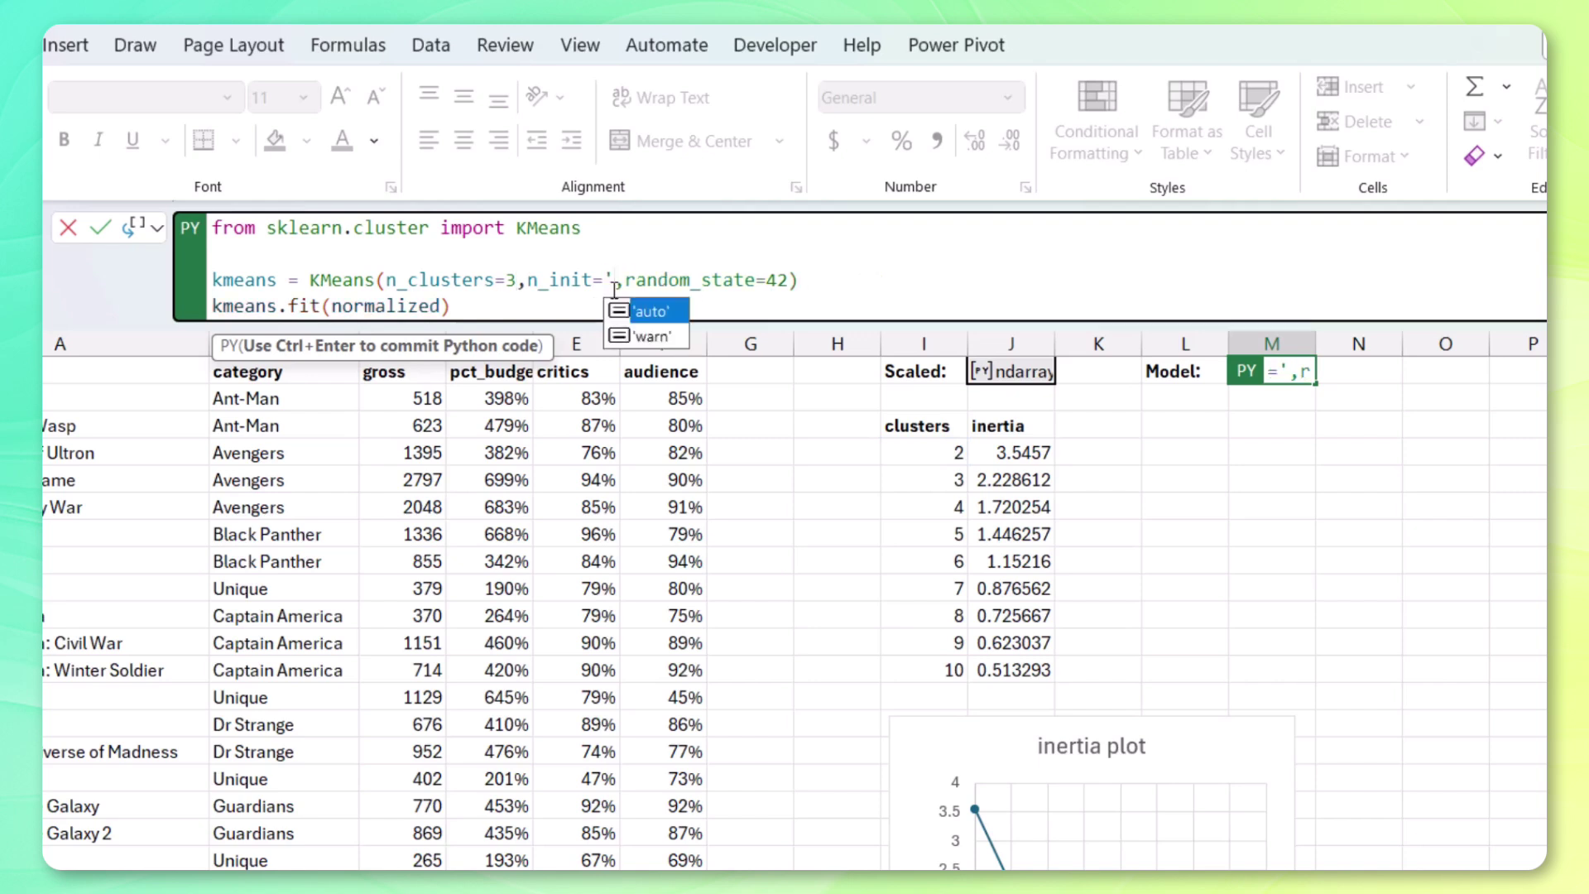
key(Tab)
click(614, 285)
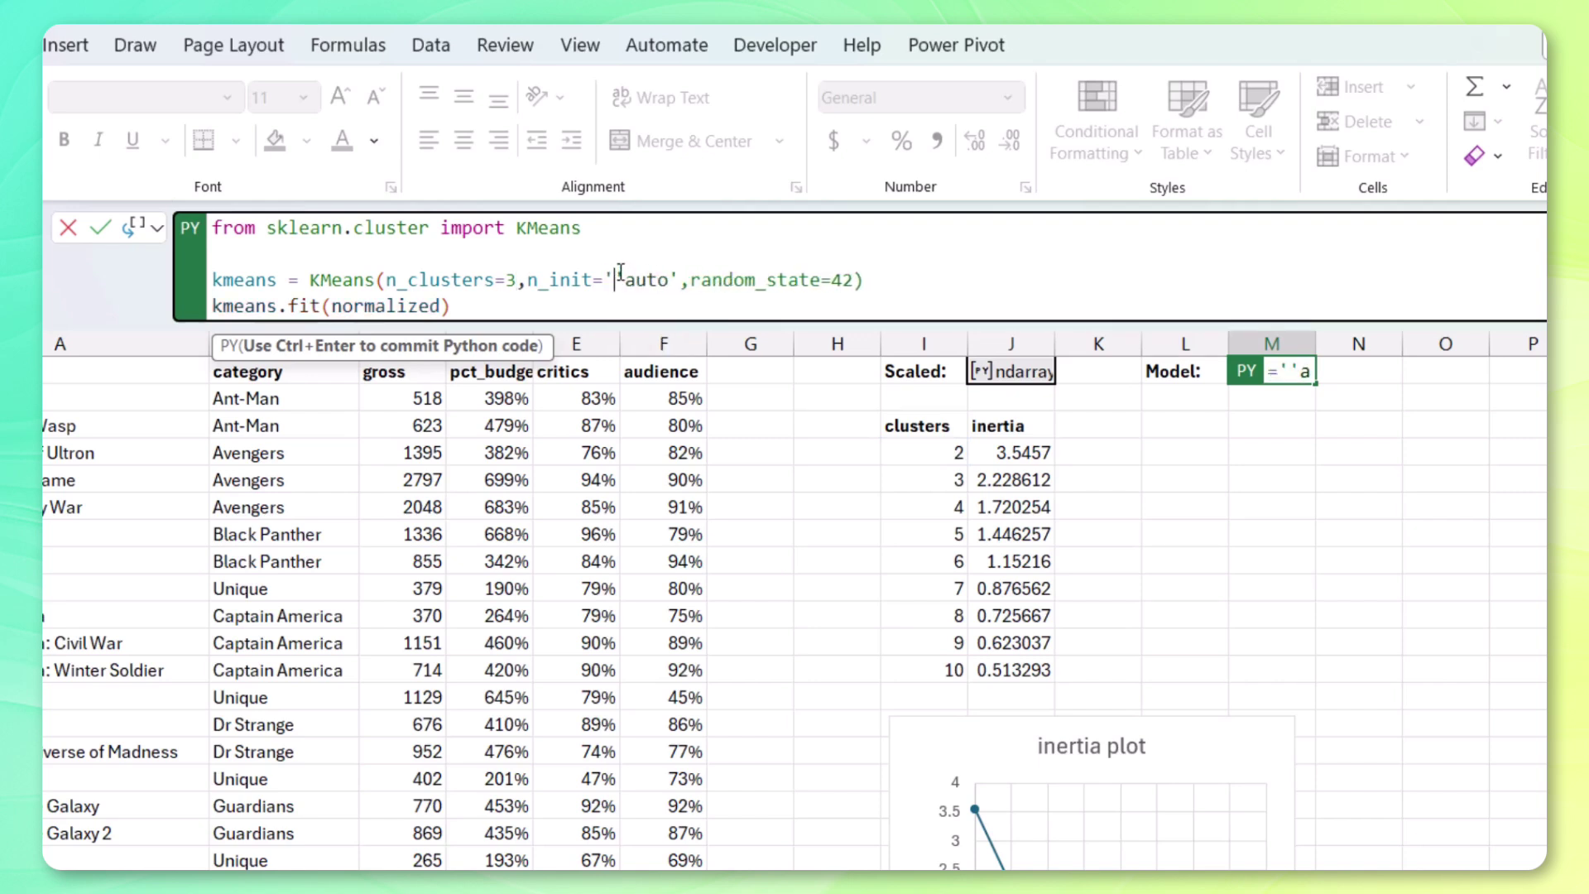
key(BackSpace)
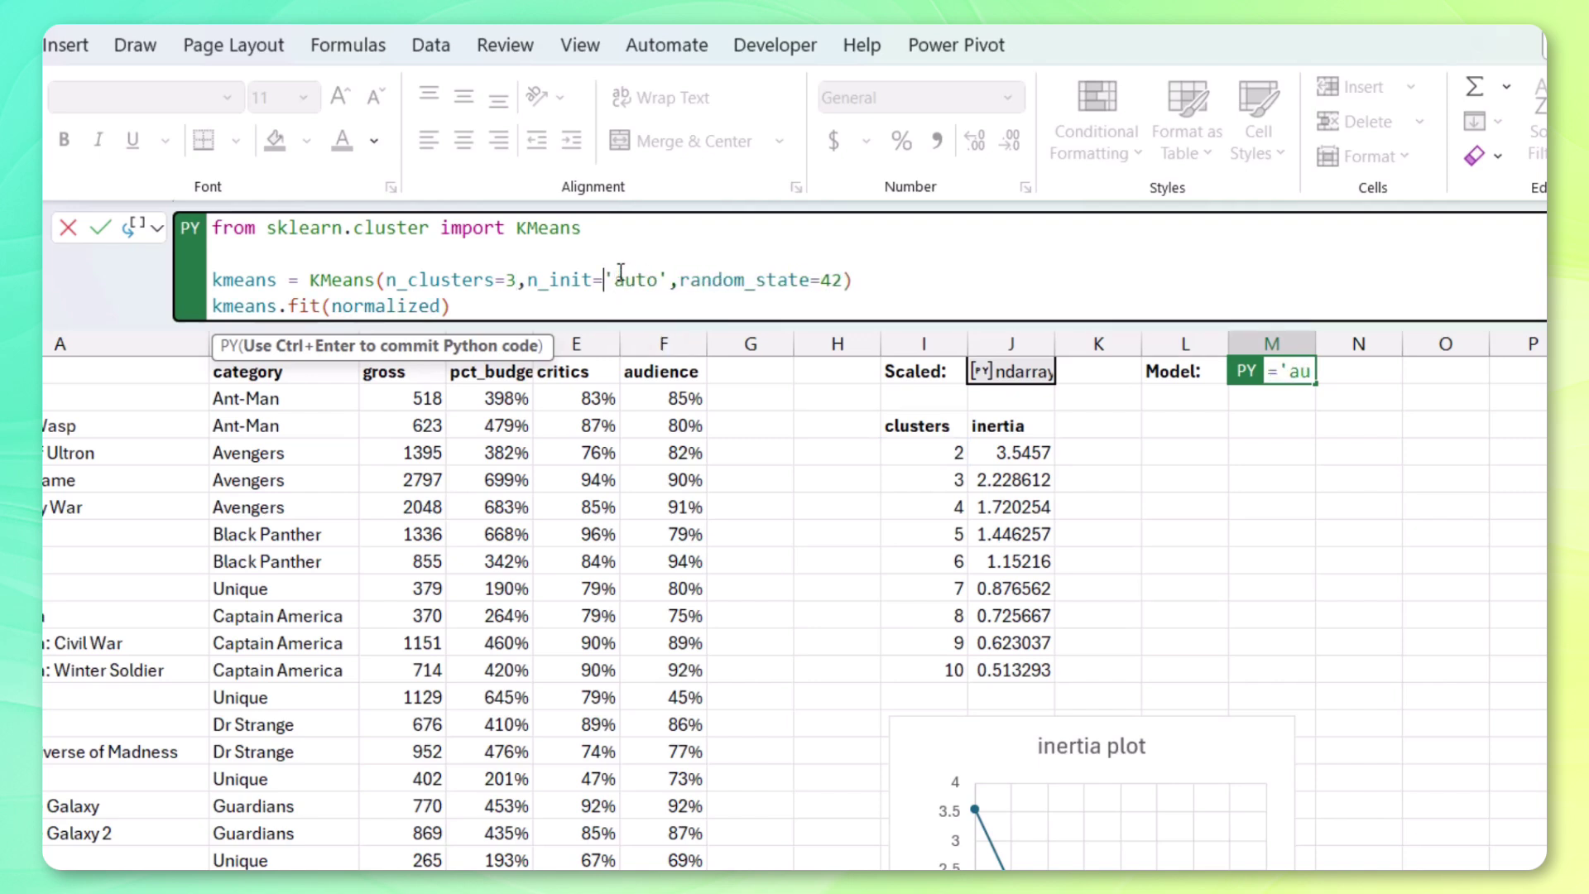
- Rename the model variable to kmeans3 on both lines and commit the Python cell
click(277, 282)
text(3)
click(278, 307)
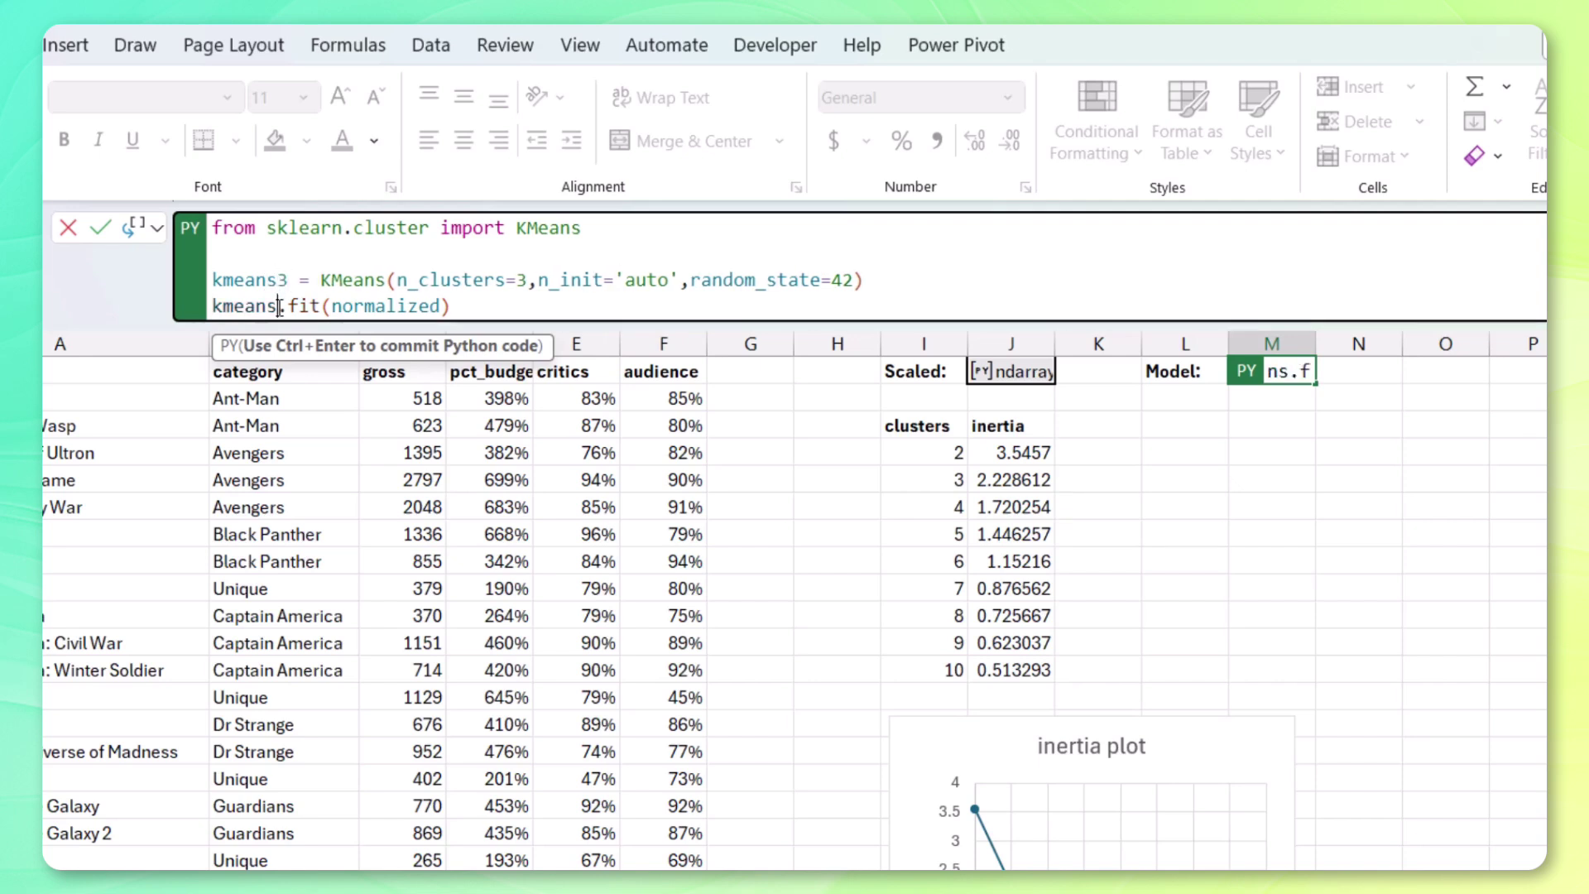
text(3)
click(501, 307)
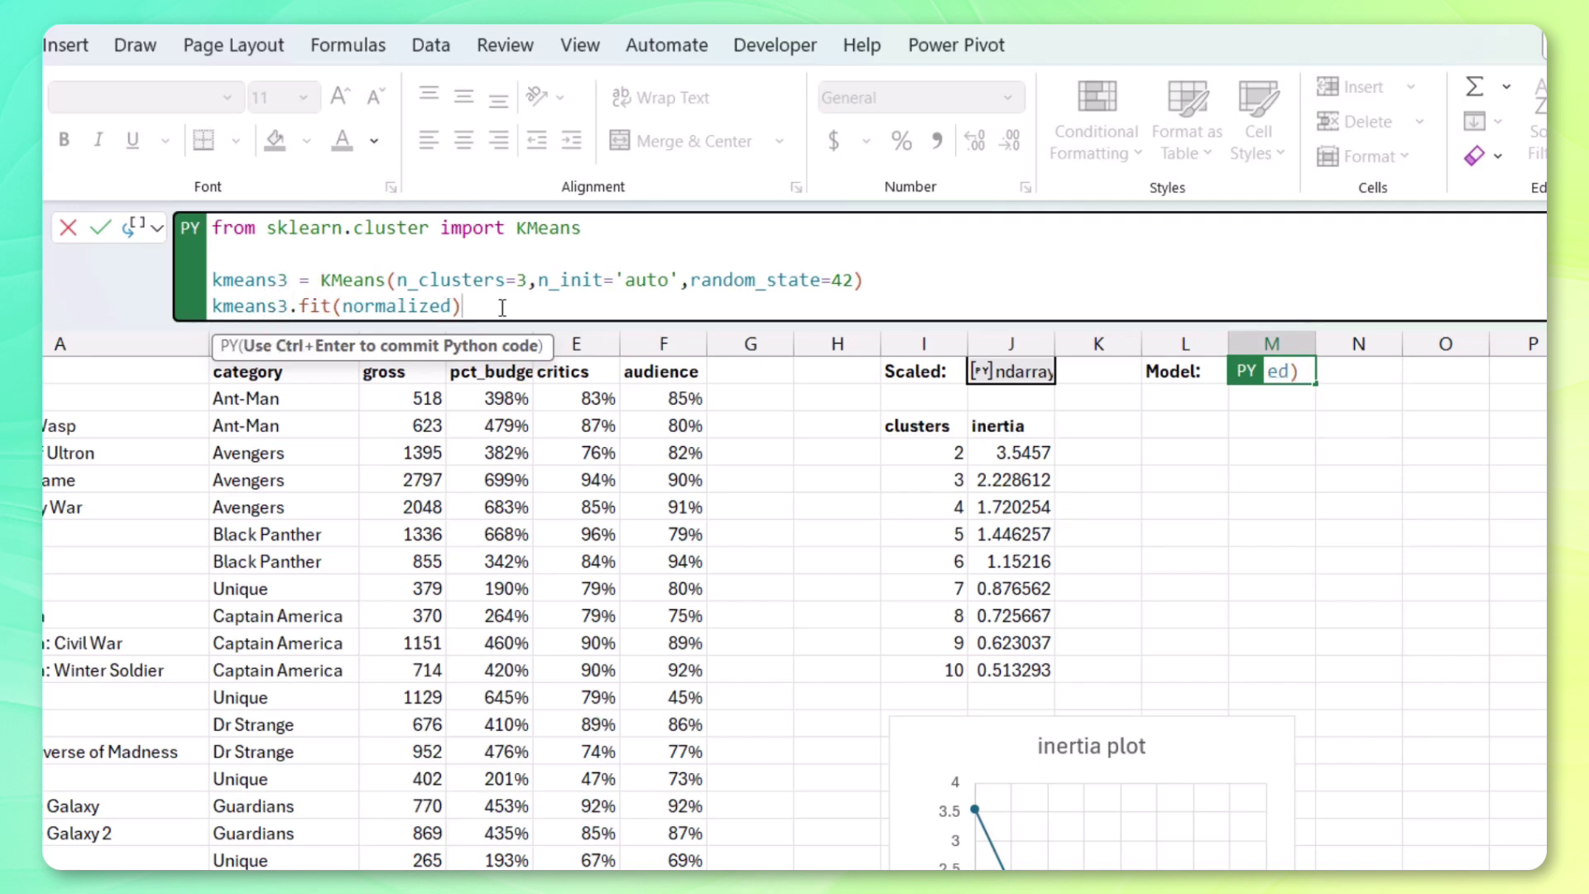
key(ctrl+Return)
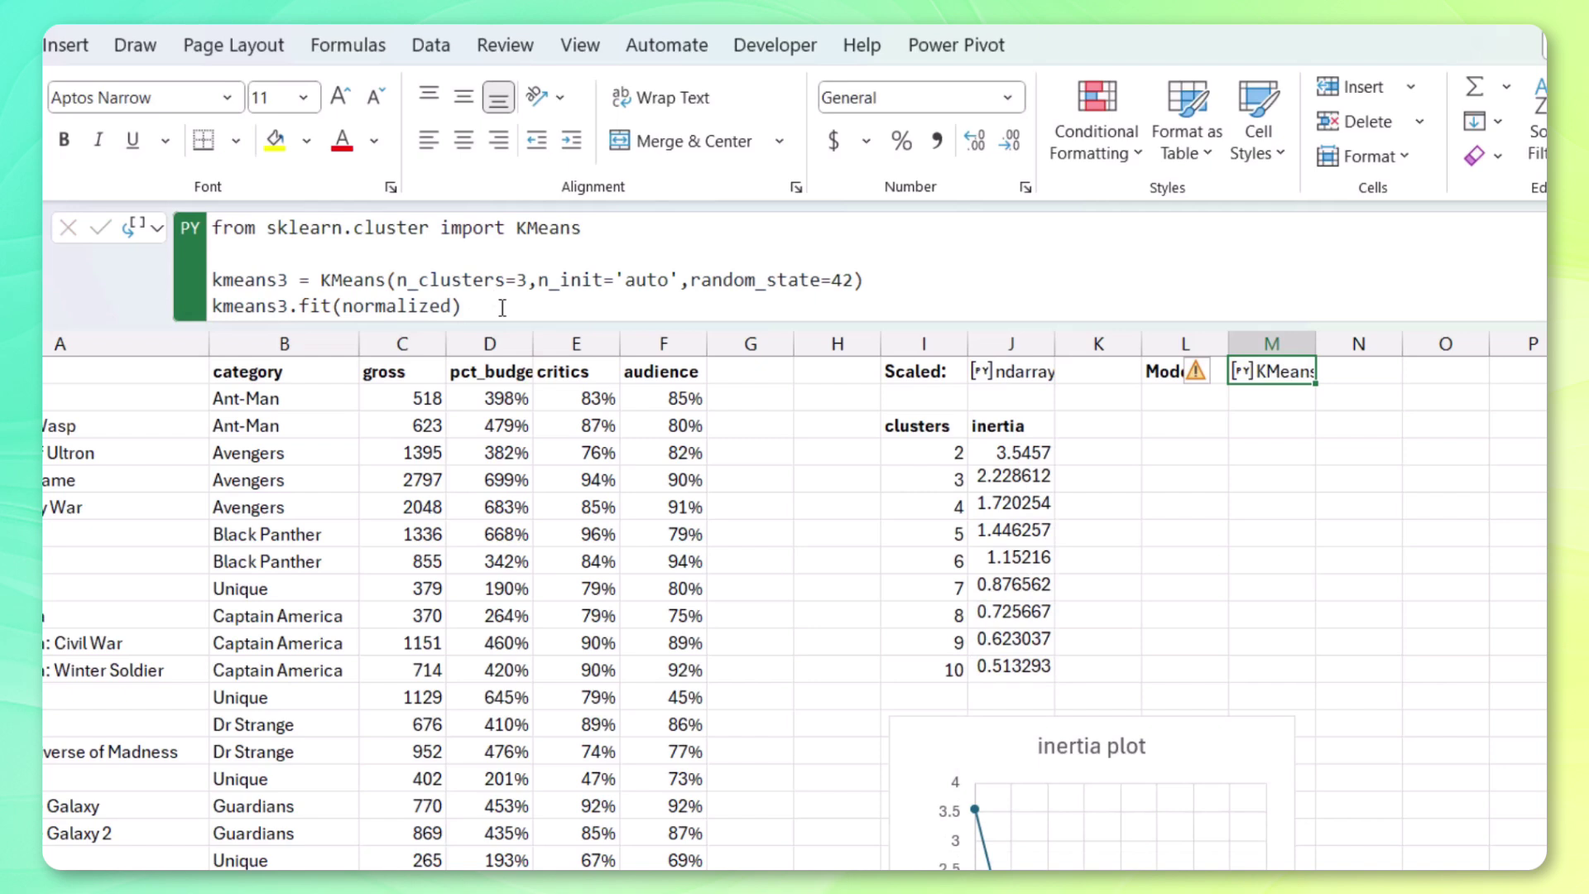
- Add the header 'cluster' in G1
click(752, 377)
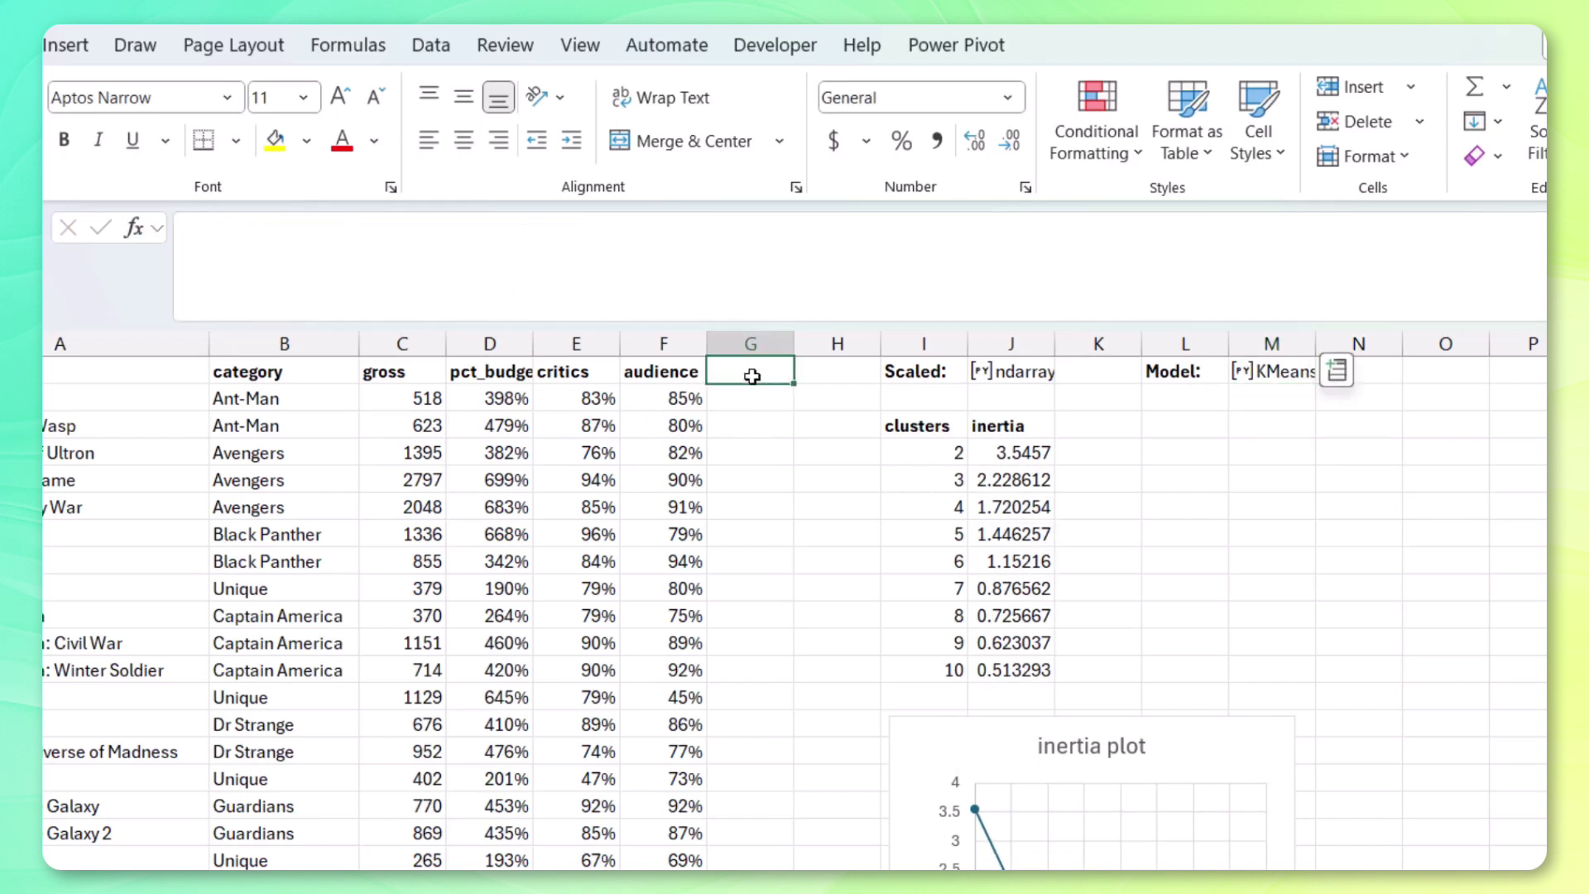
text(cluster)
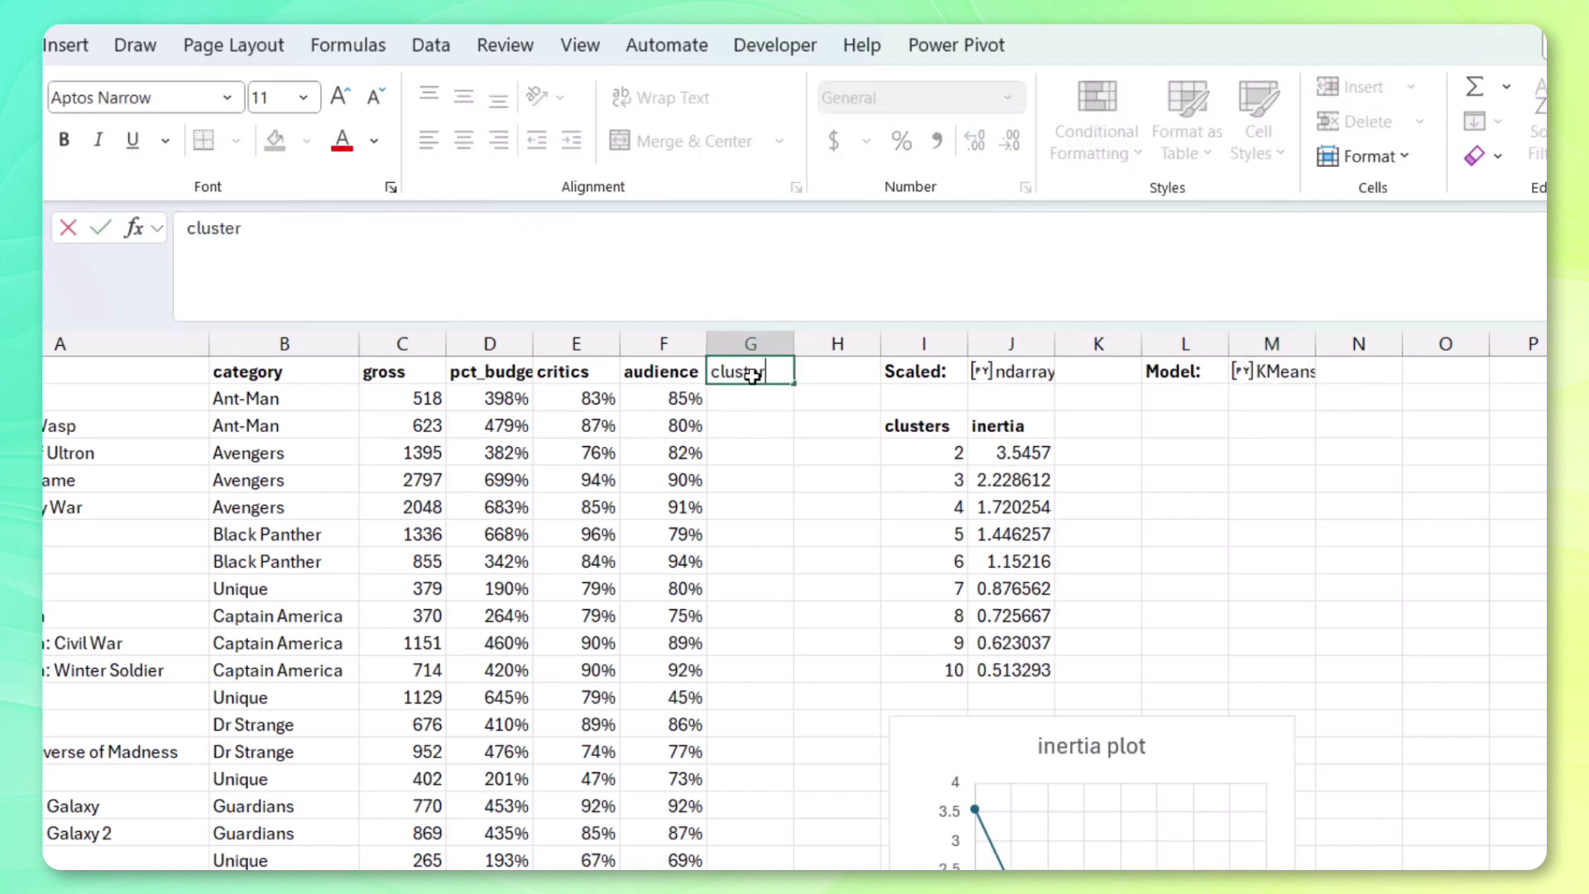
key(Return)
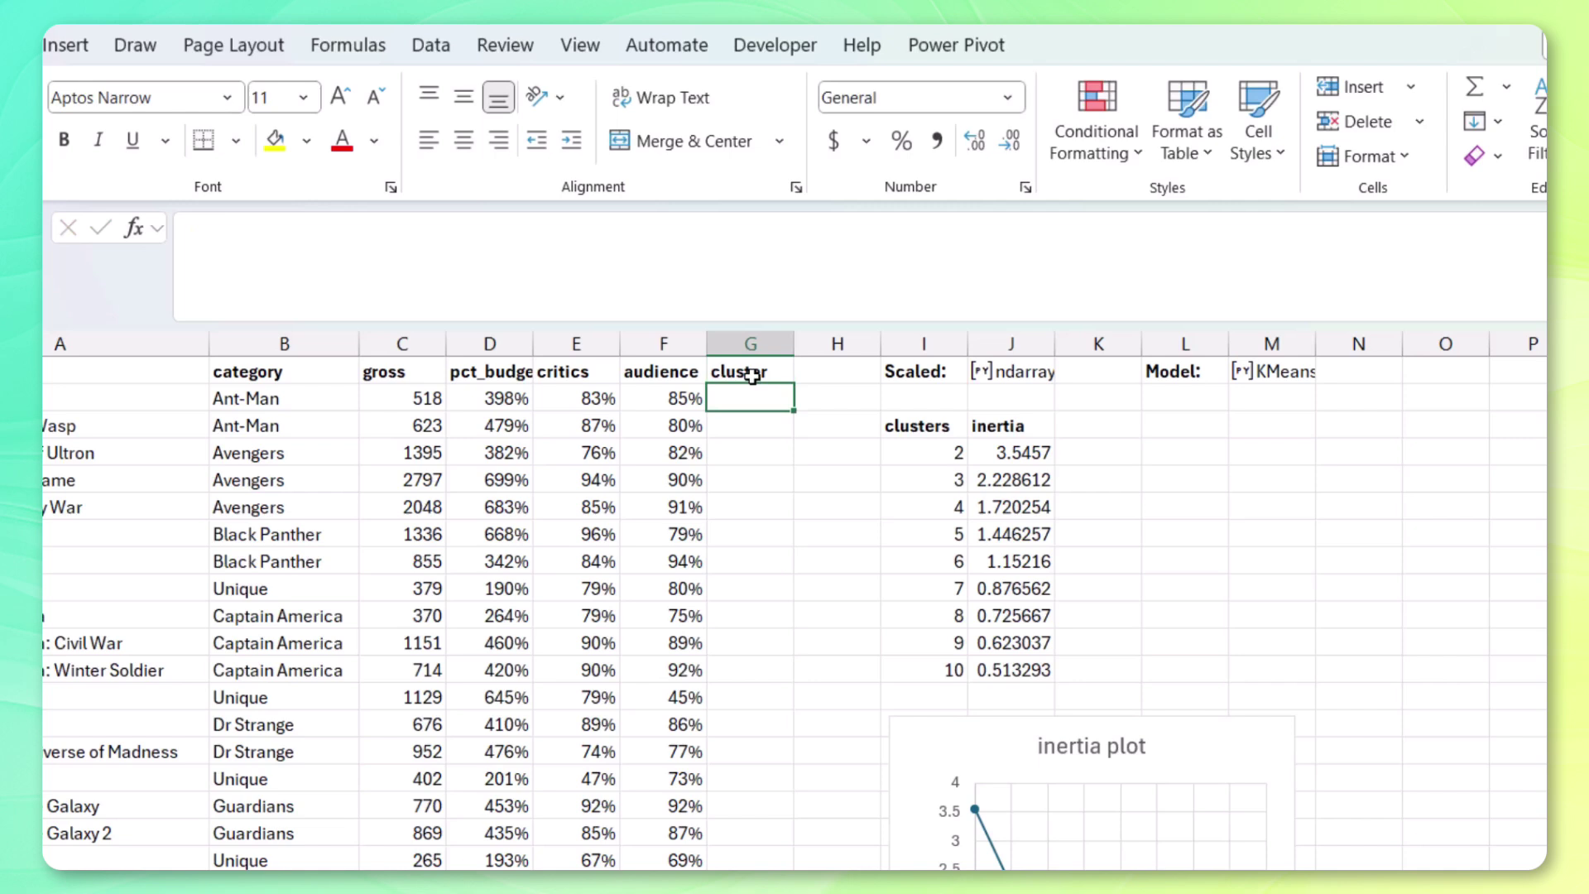
- Enter Python kmeans3.labels_ in G2, return it as Excel values, and mark the Avengers rows
text(=py)
key(Tab)
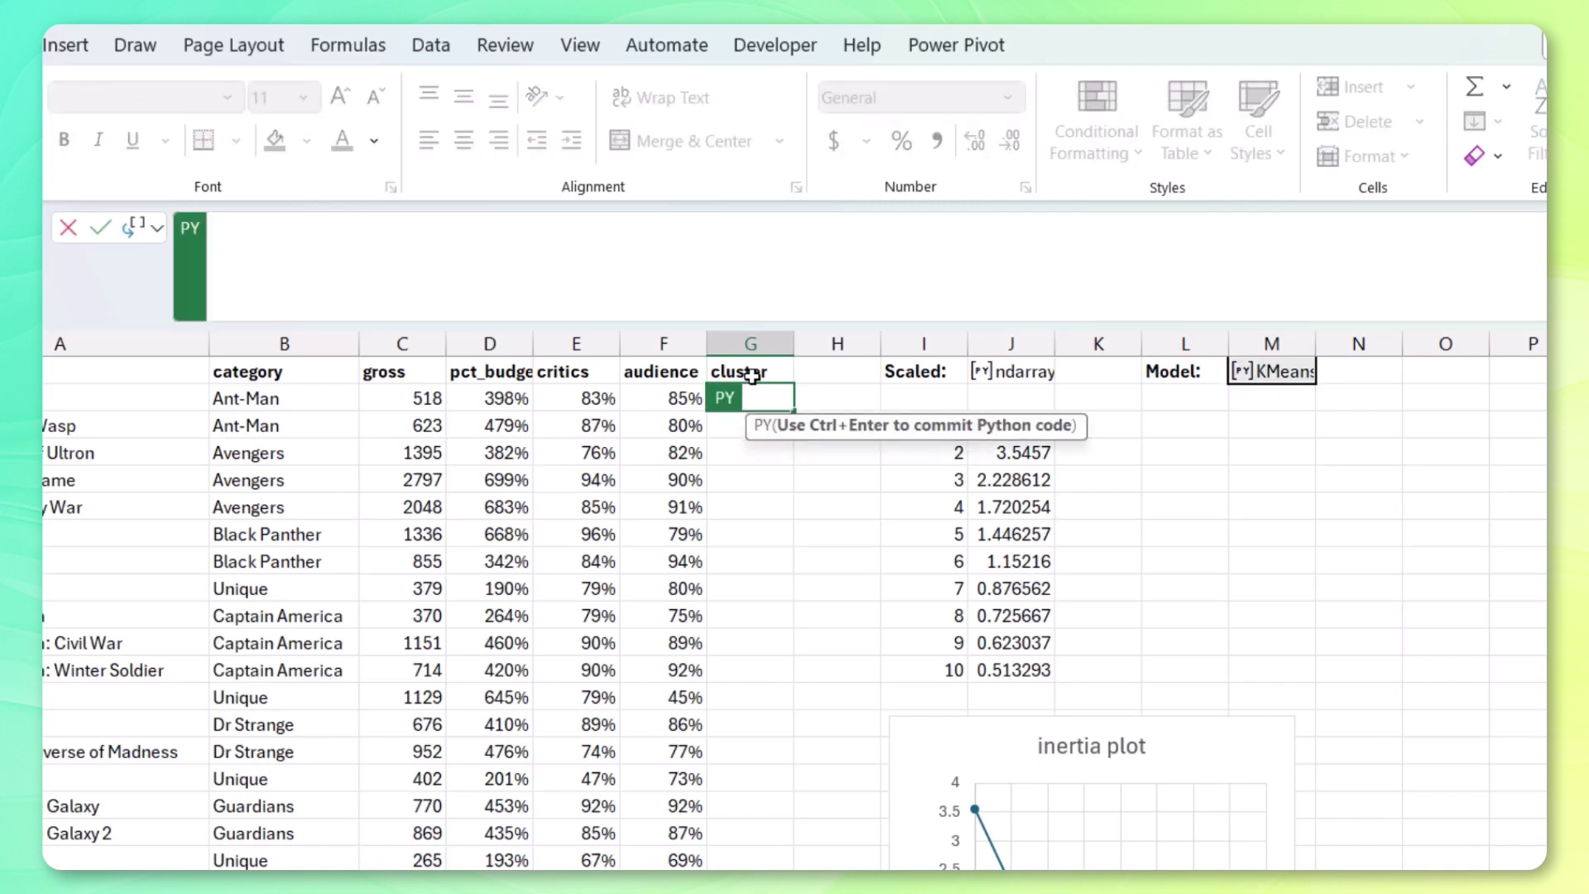
text(kmeans3)
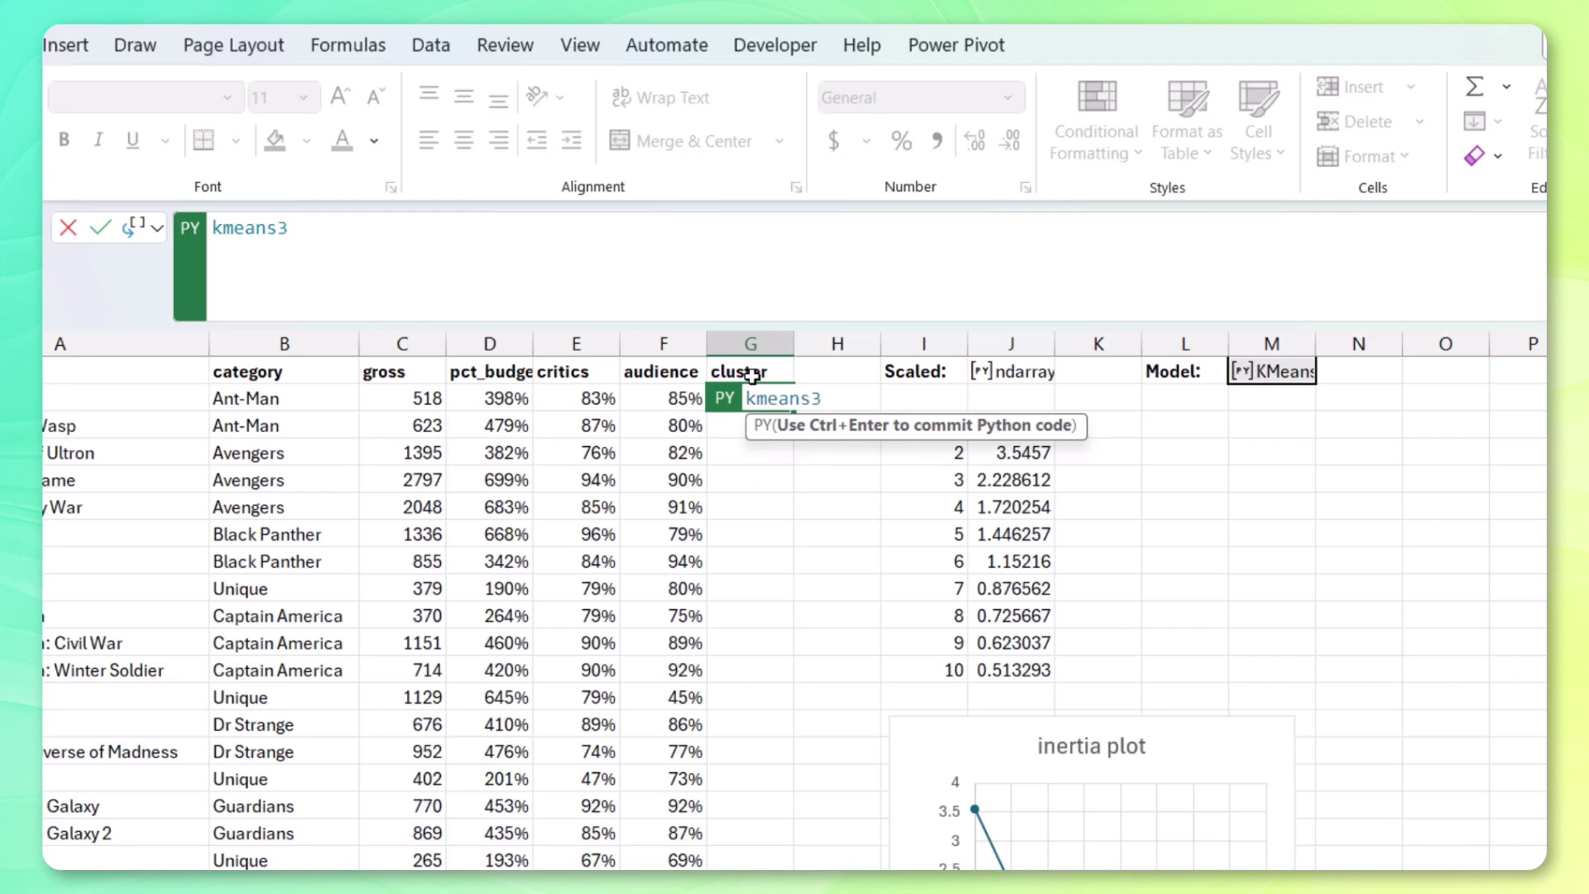
text(.labels_)
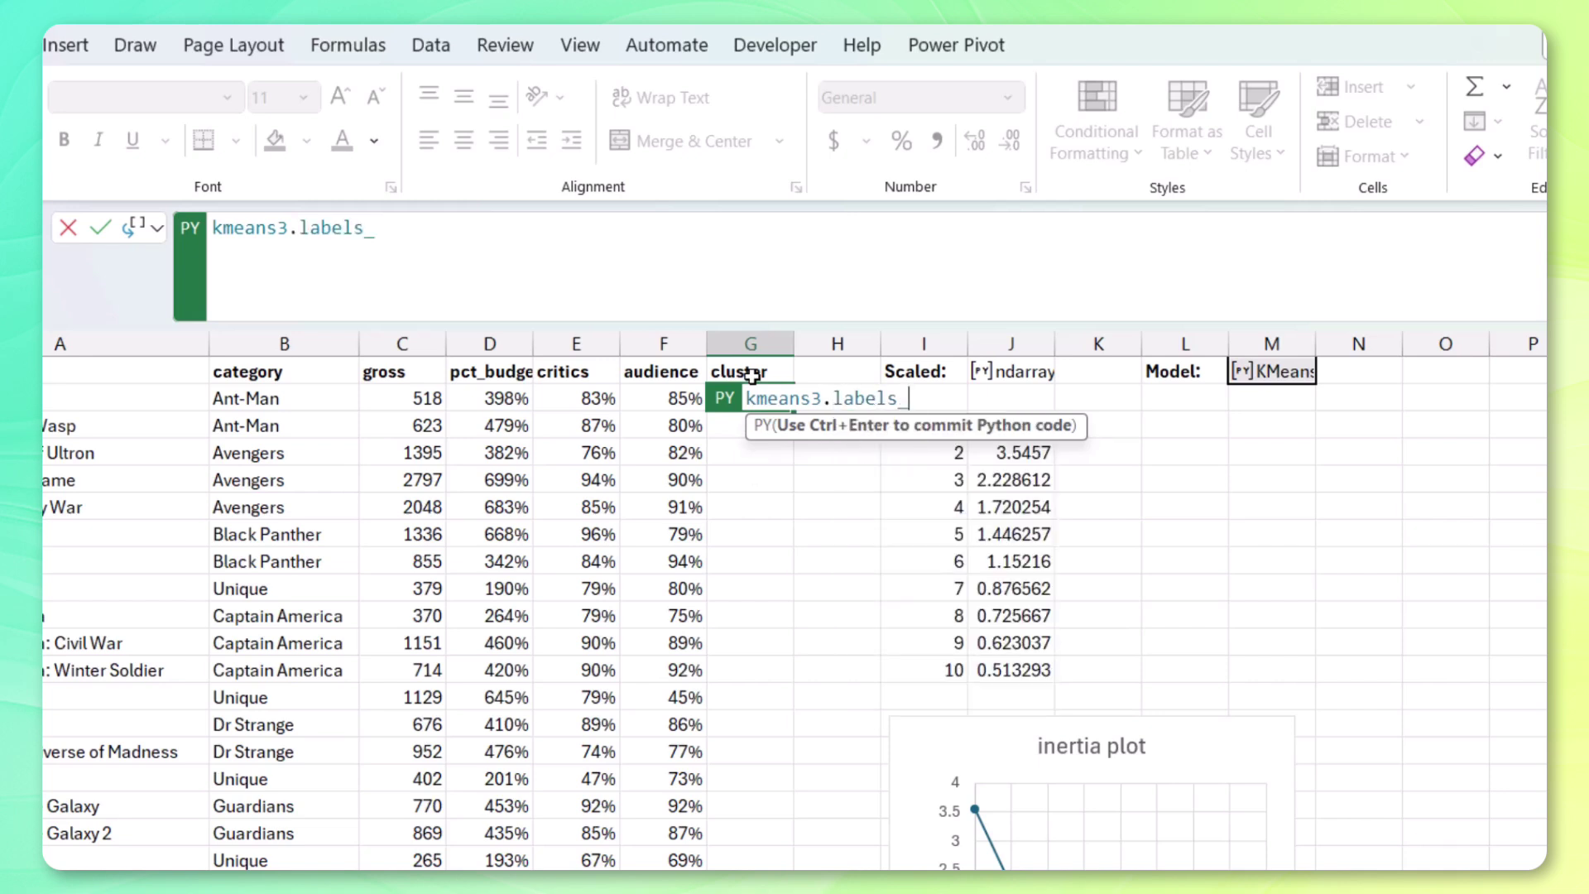
key(Return)
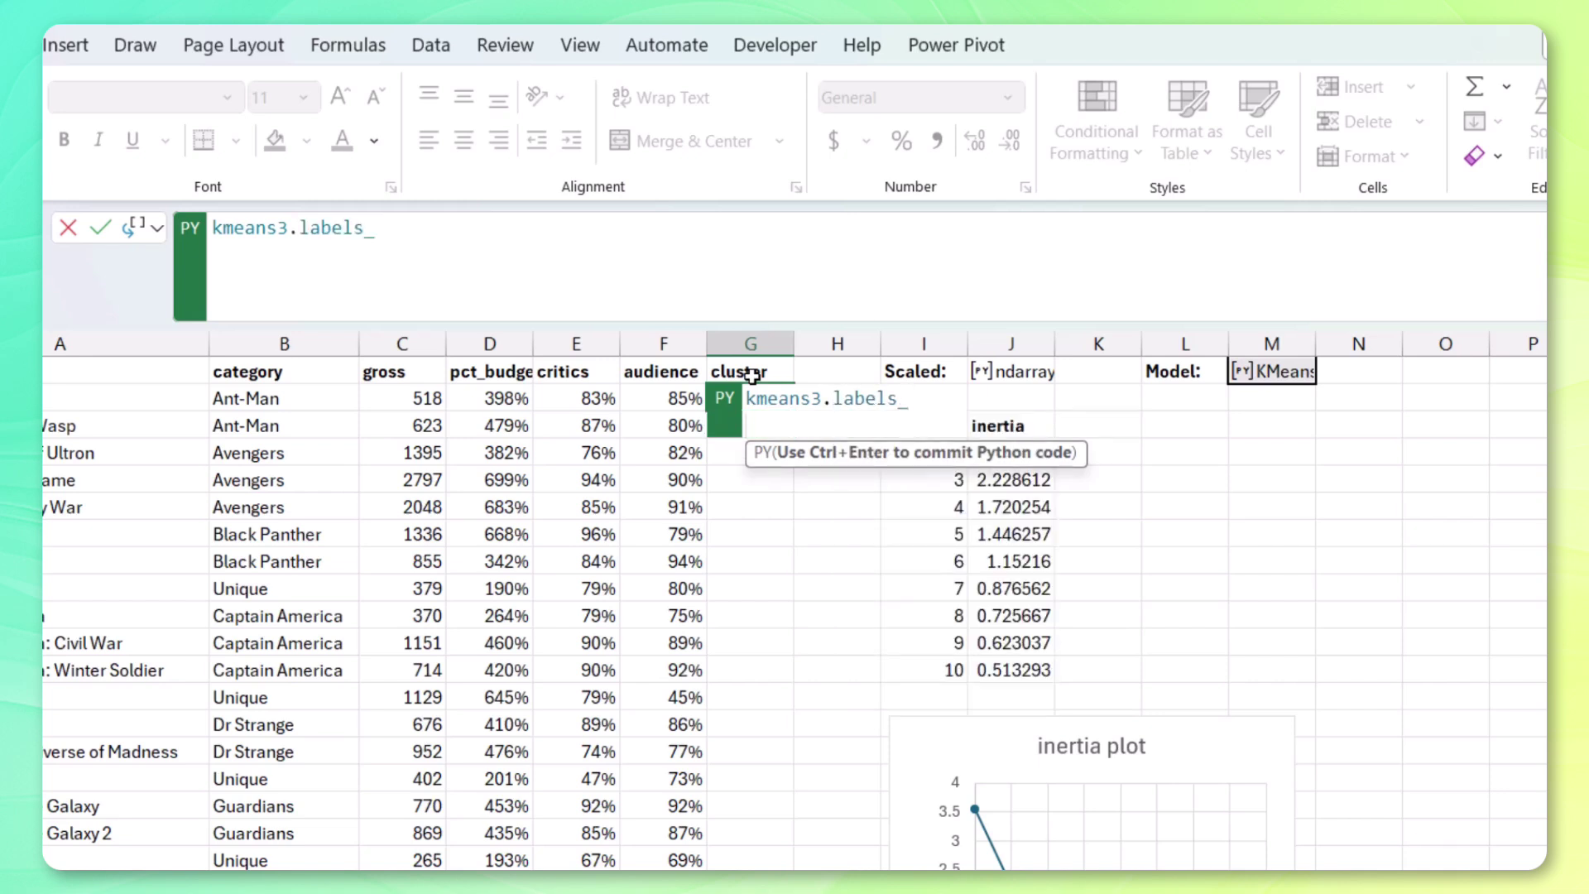
key(ctrl+Return)
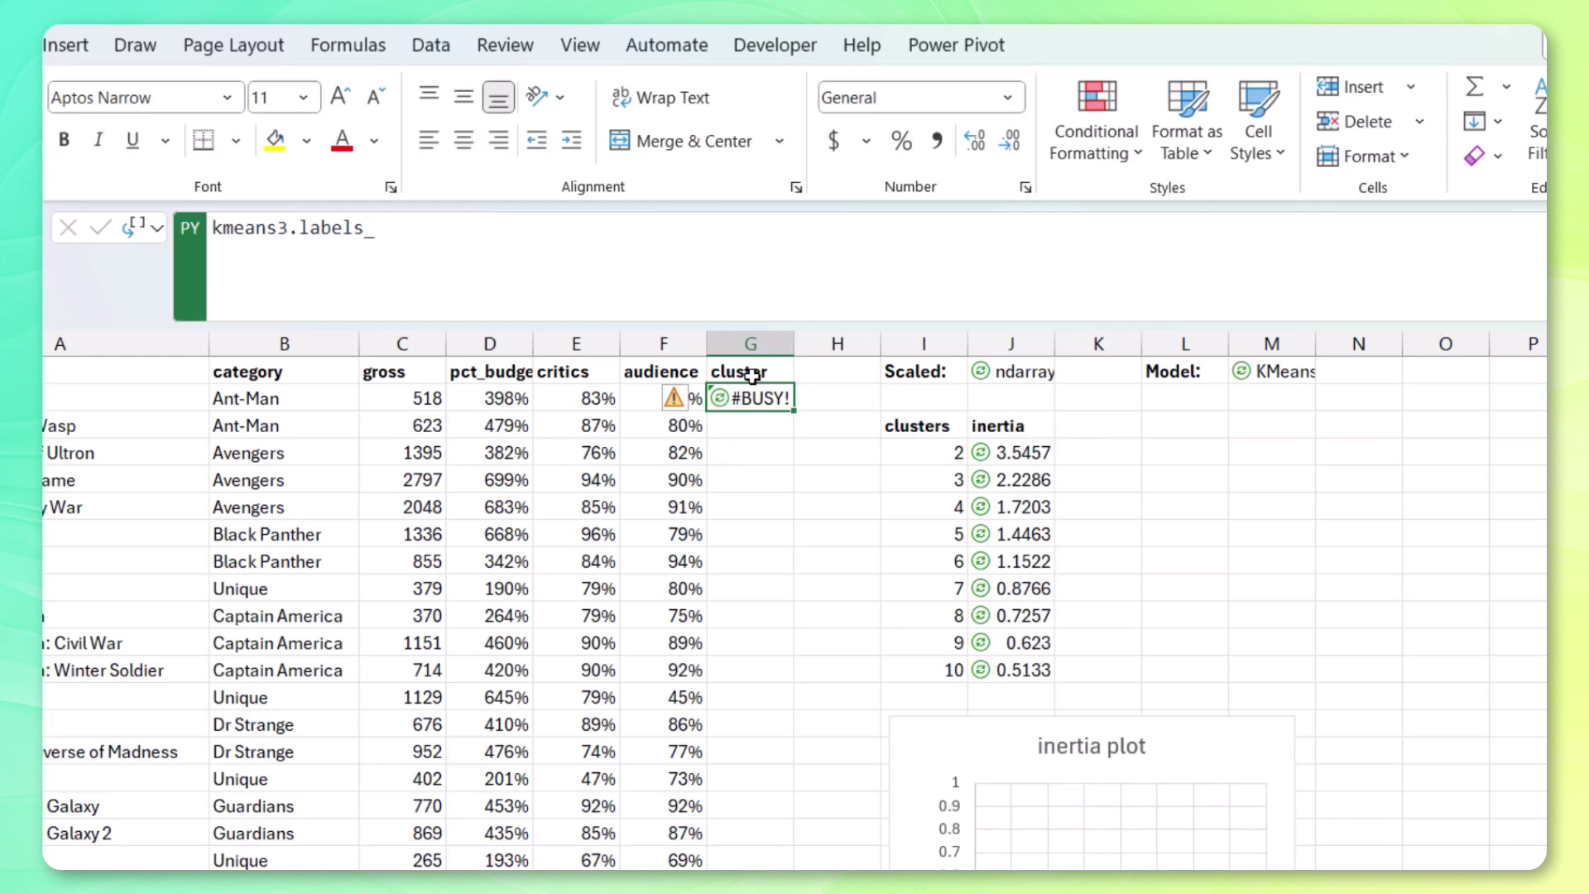
click(149, 227)
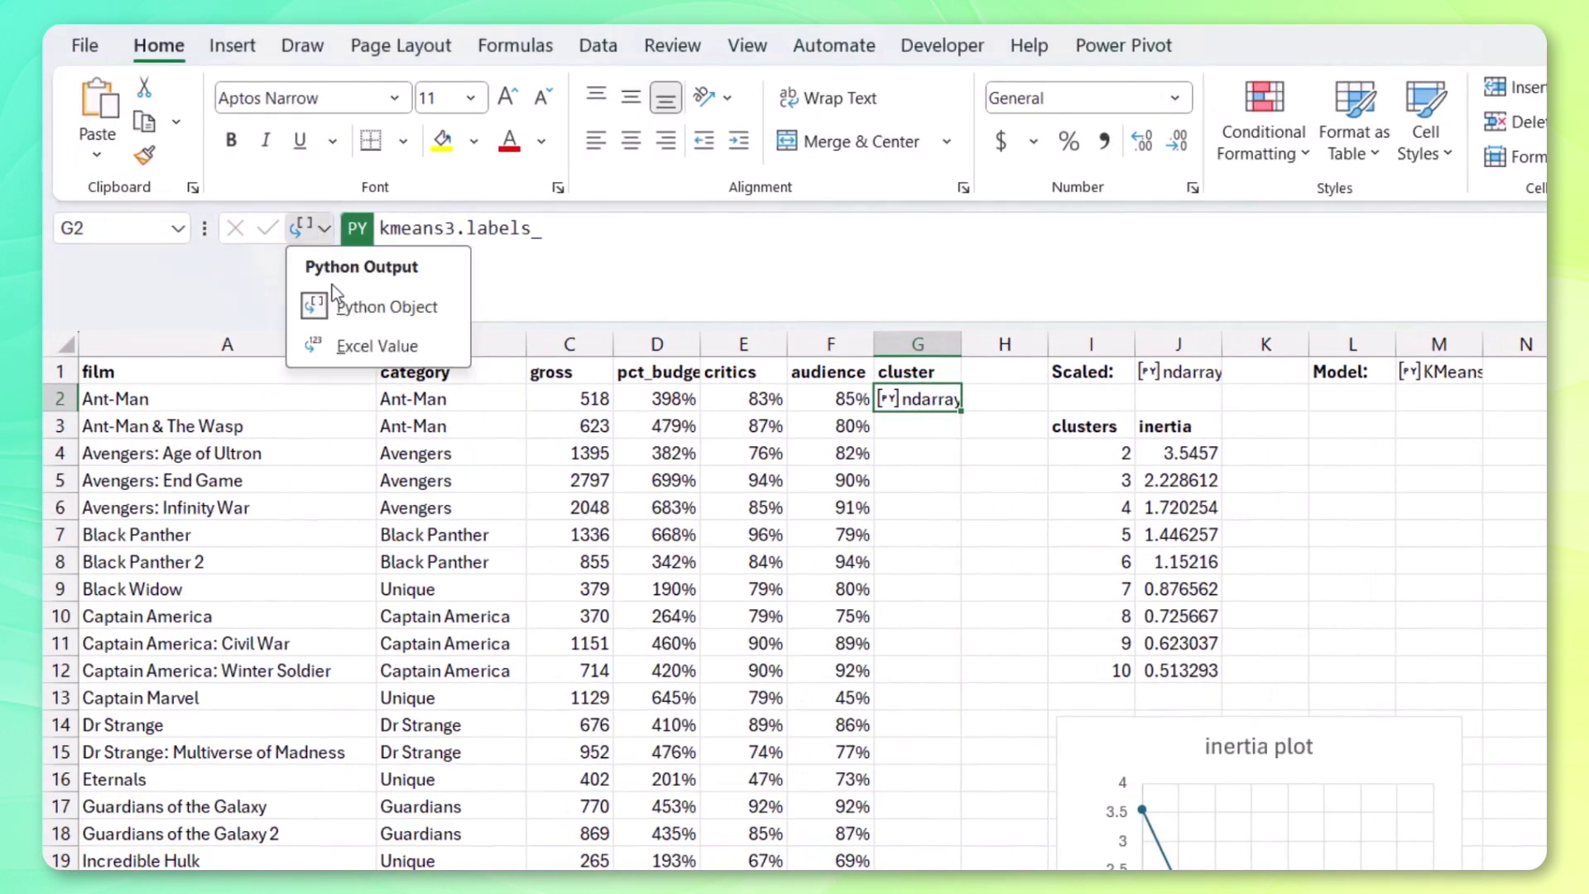
click(340, 340)
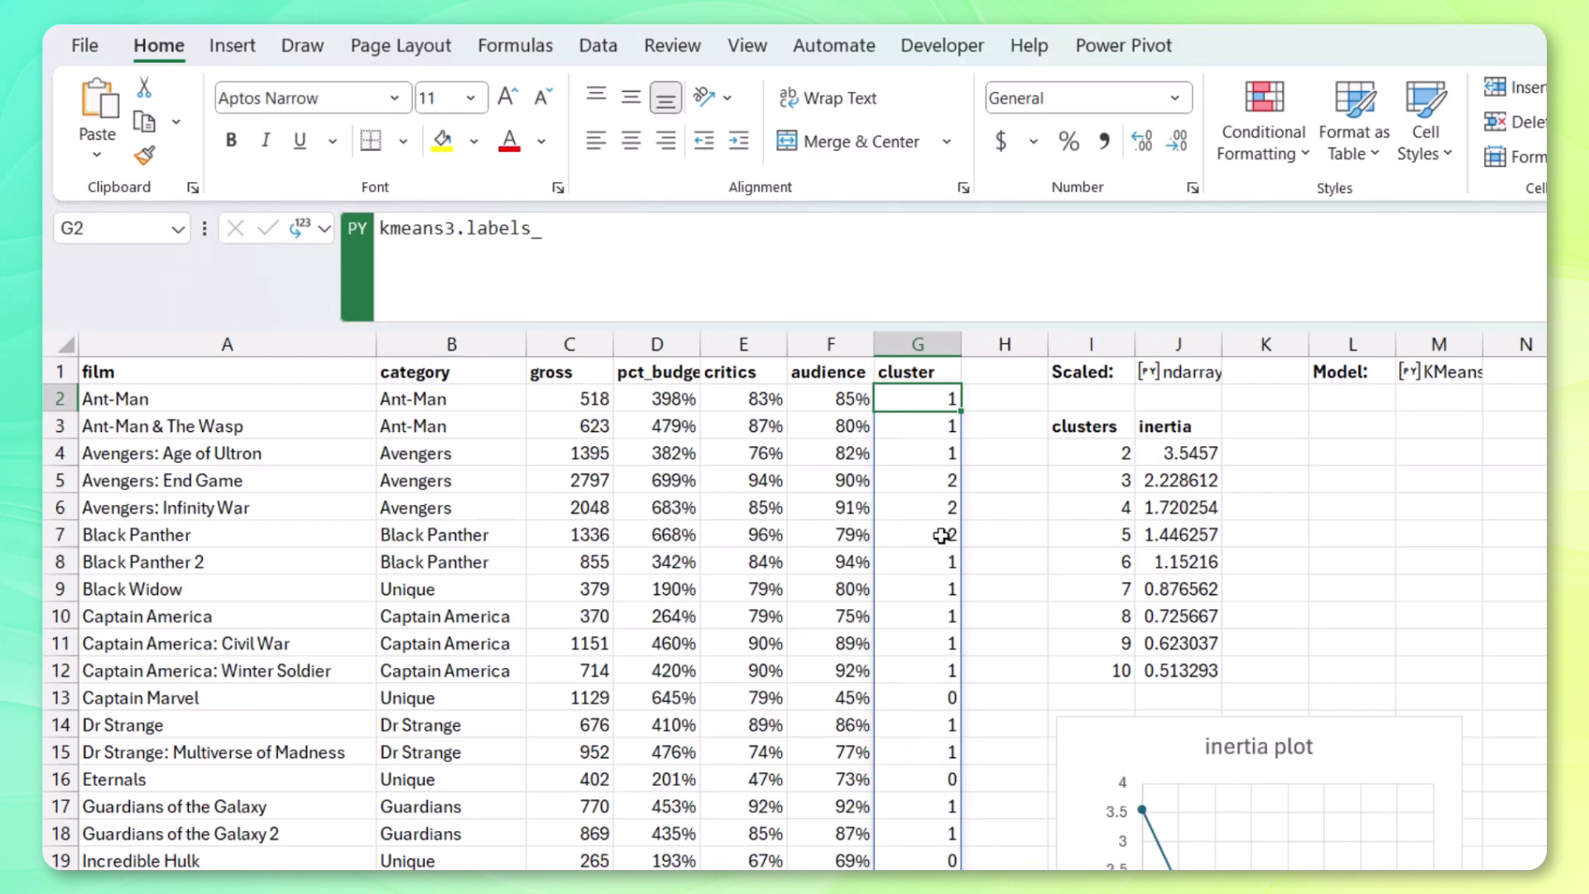
drag(176, 478, 898, 503)
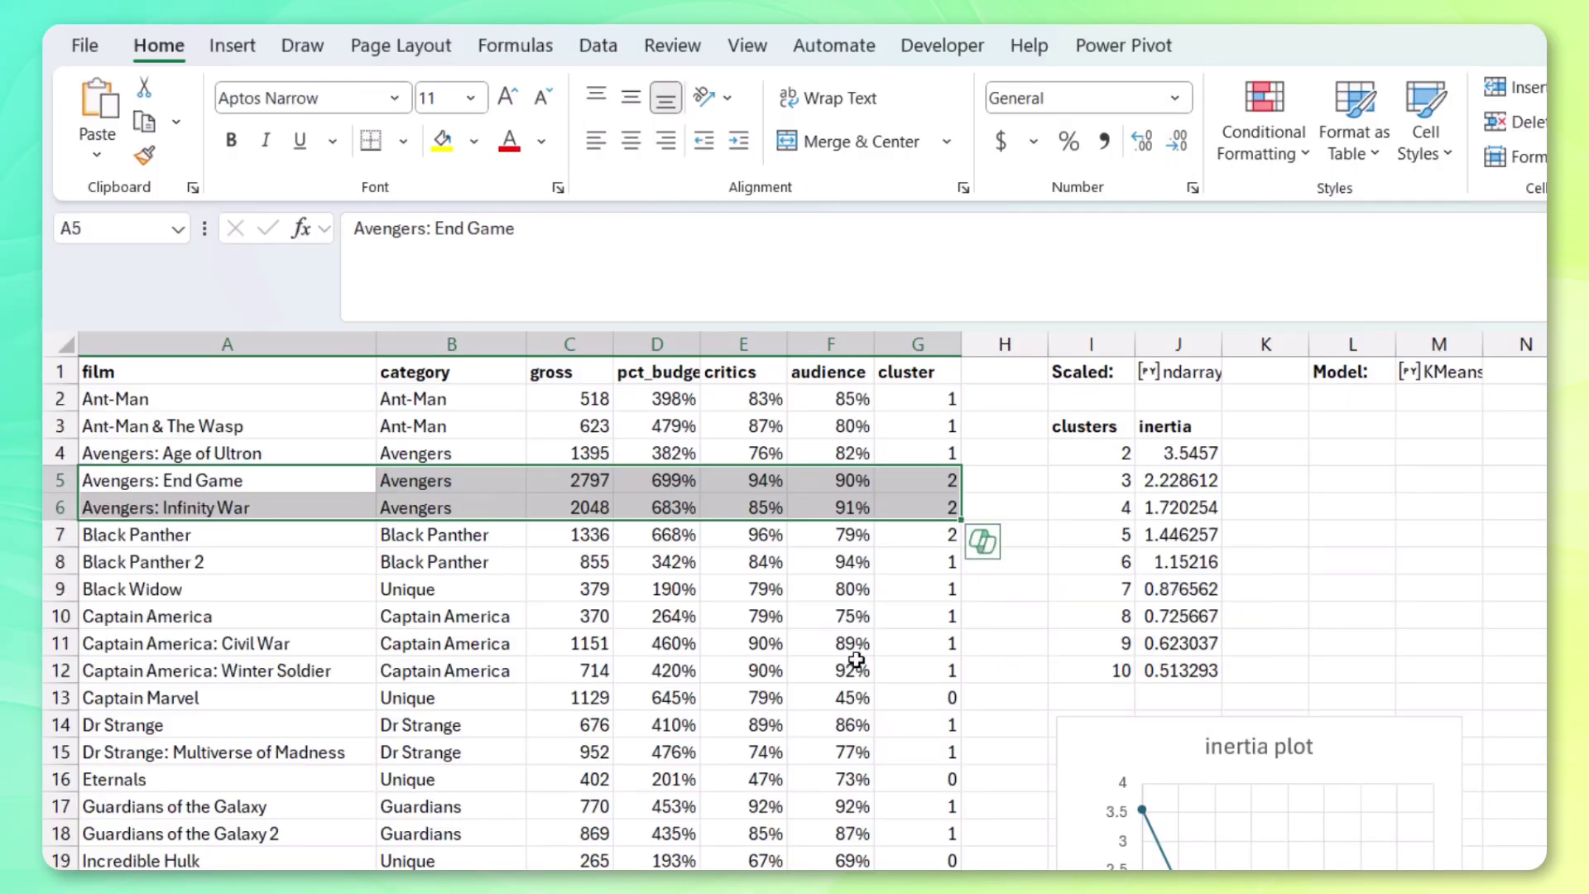
- Add the heading 'cluster' in O1
click(857, 662)
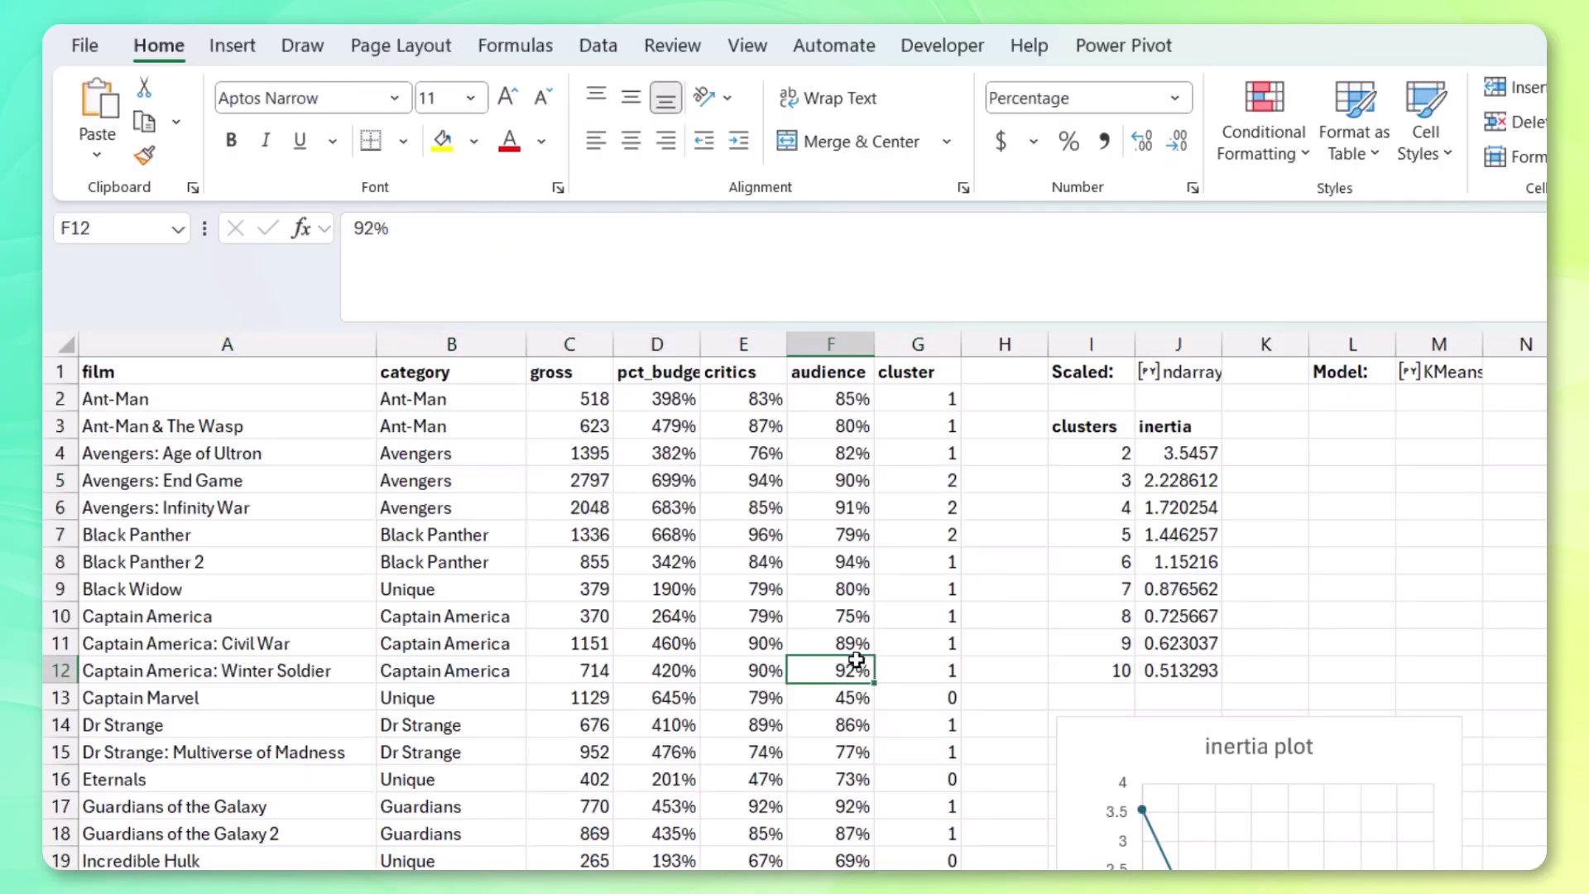
click(985, 399)
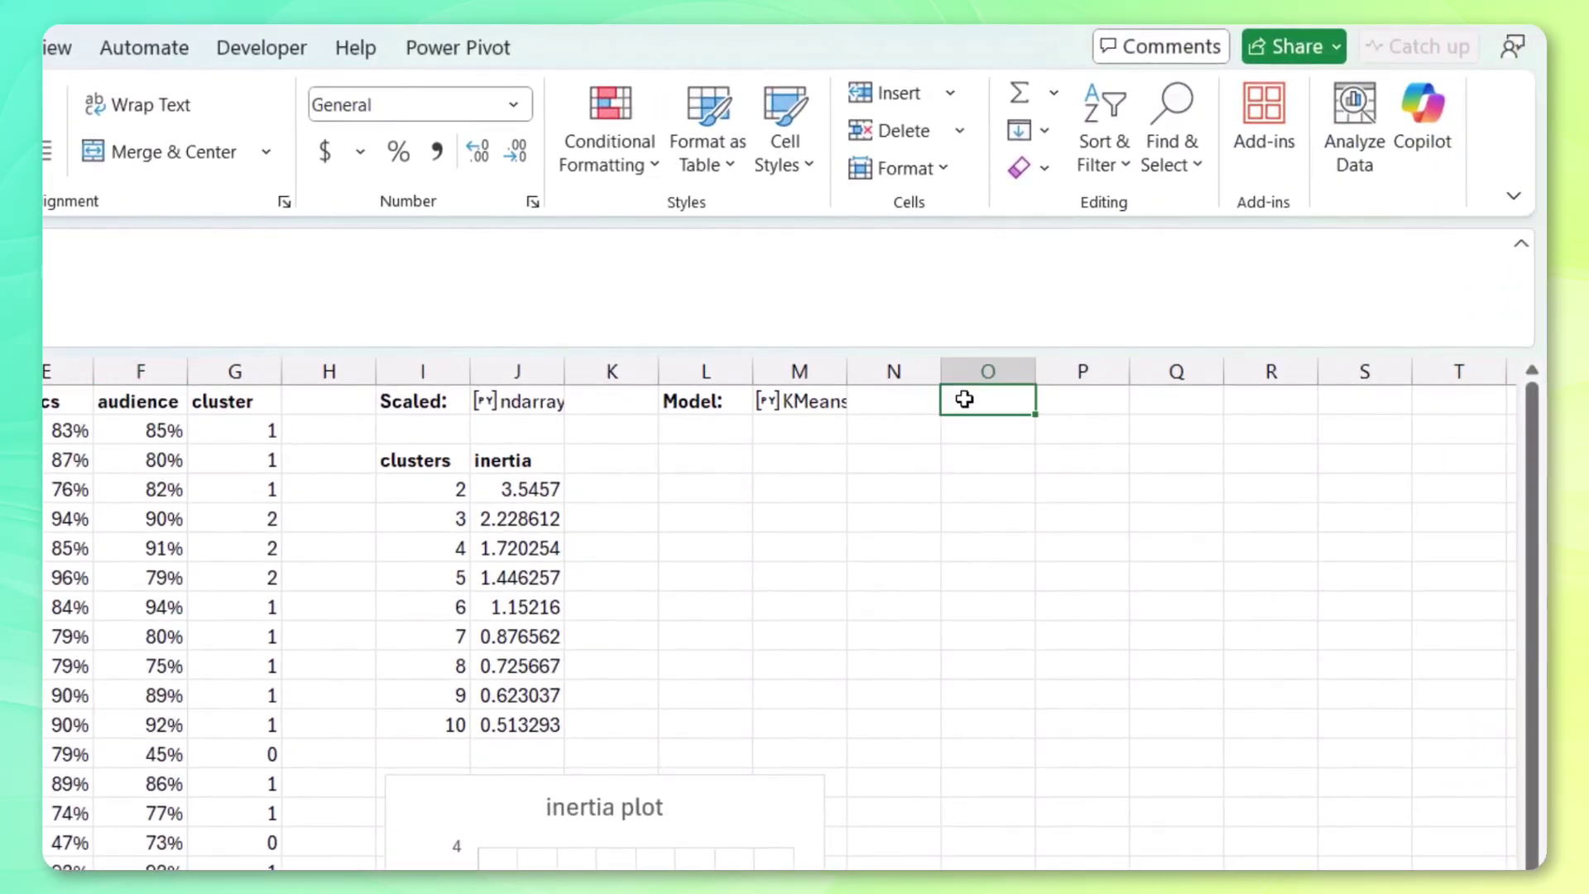
text(c)
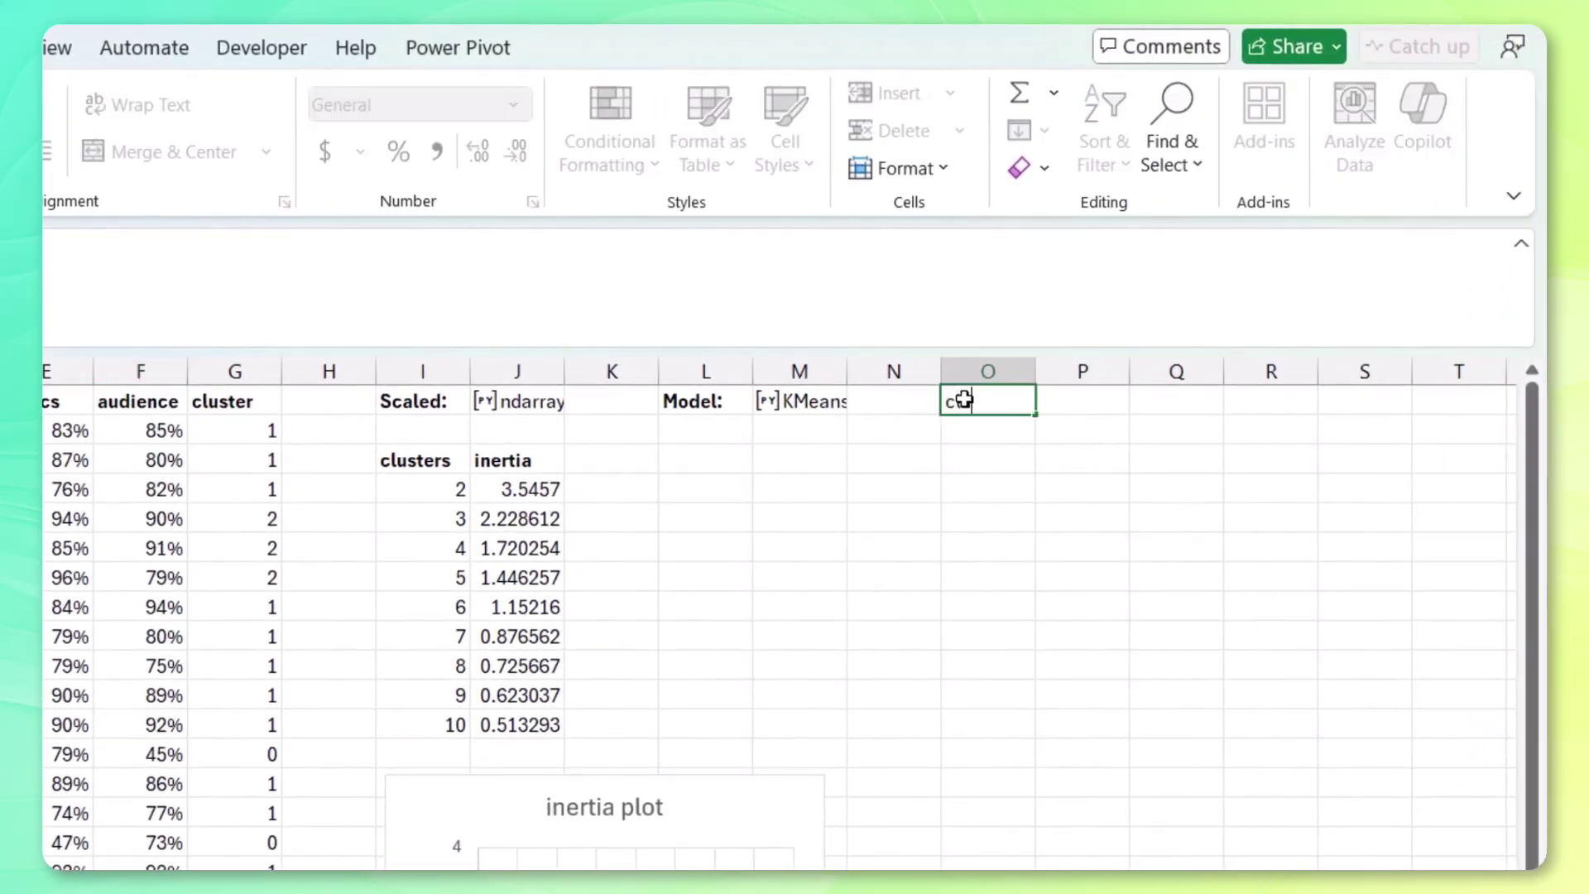
text(luster)
key(Return)
- Enter =UNIQUE(SORT(G2#)) in O2 to spill the cluster numbers 0, 1 and 2
text(=uni)
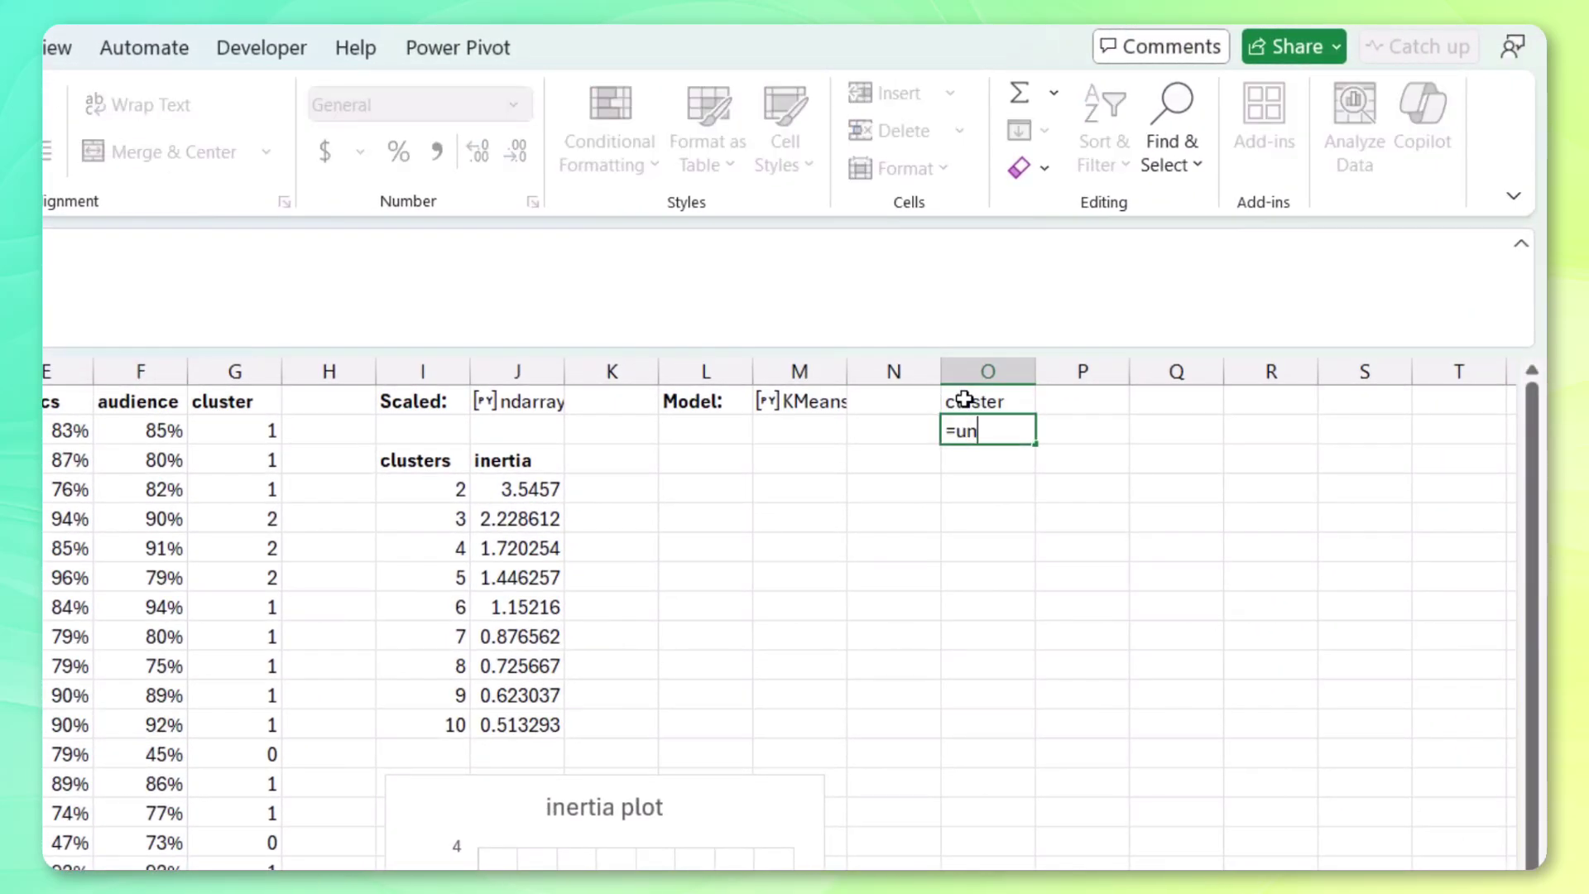
key(Down)
key(Down)
key(Tab)
text(so)
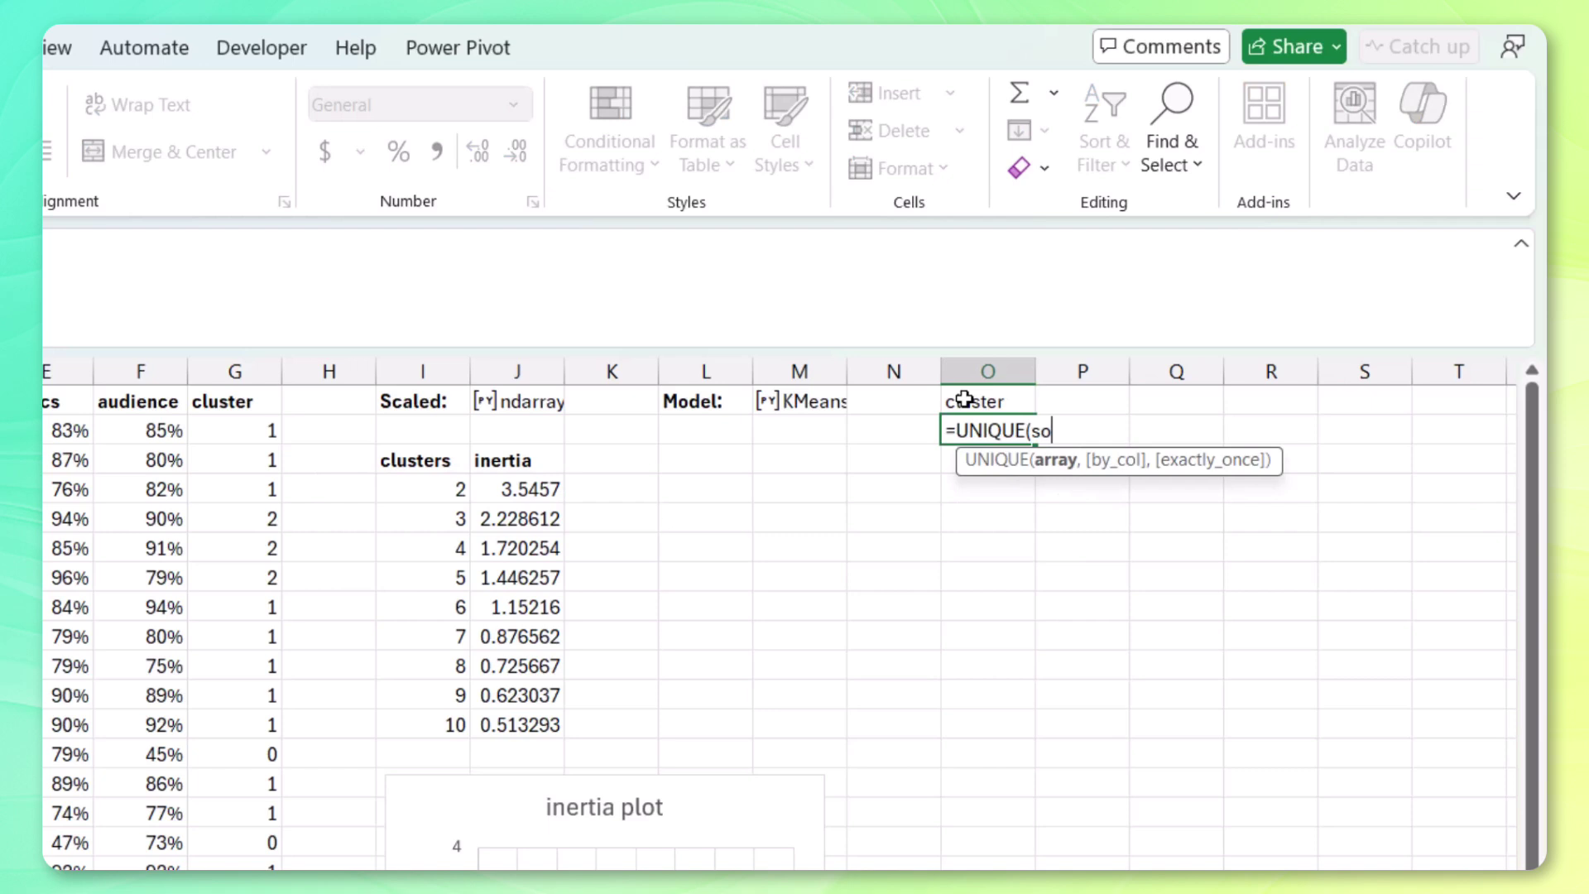
text(rt)
key(Tab)
key(Left)
key(Left)
key(Left)
key(Left)
key(Left)
key(Left)
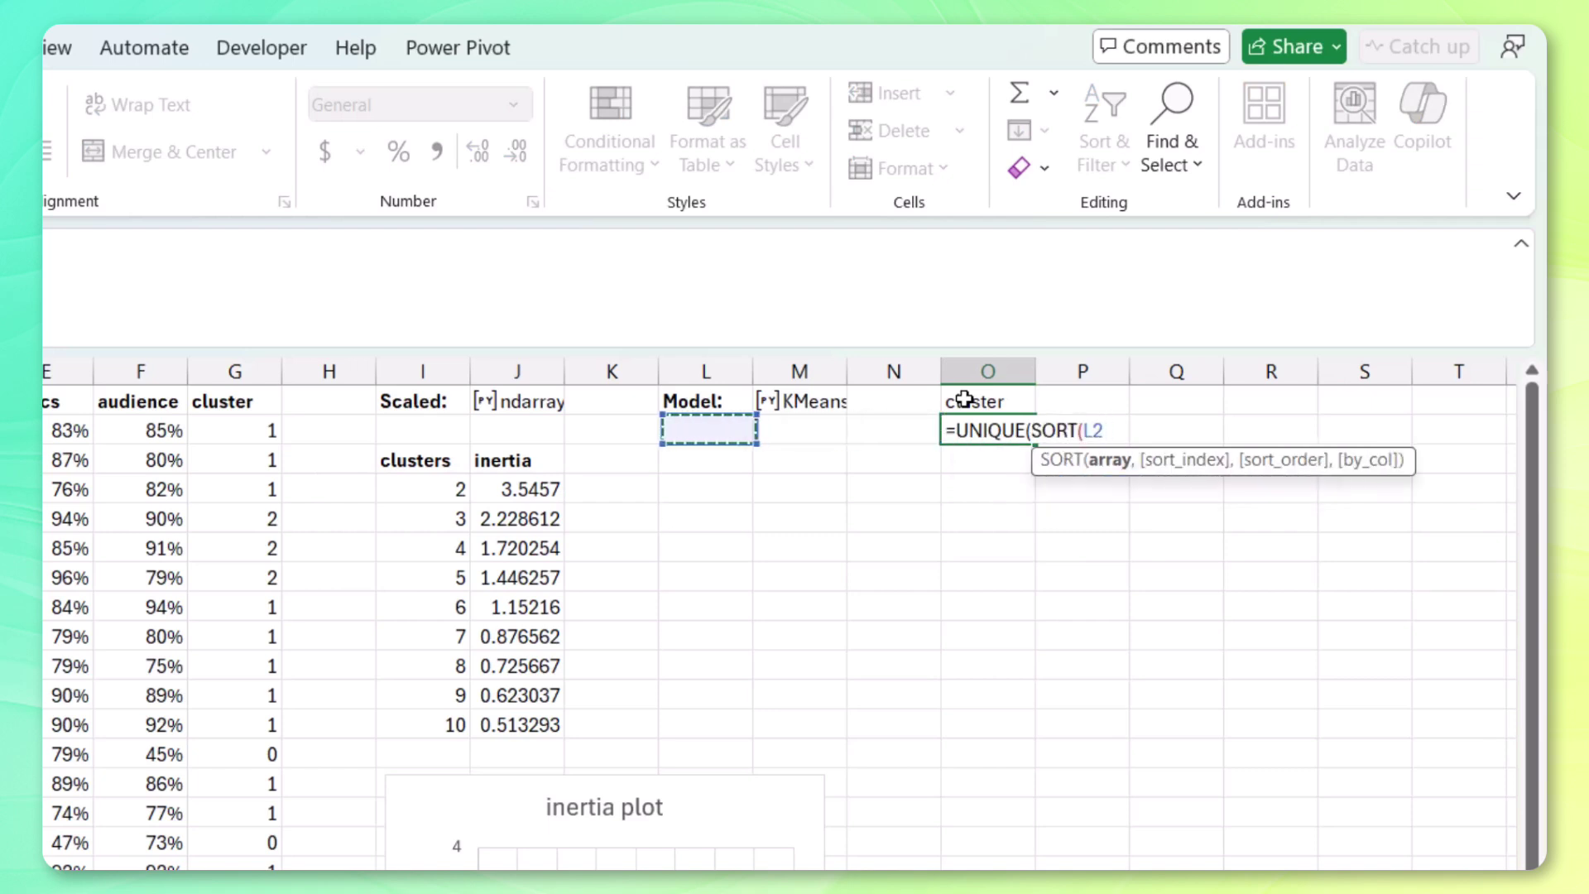
key(Left)
key(Left)
key(ctrl+shift+Down)
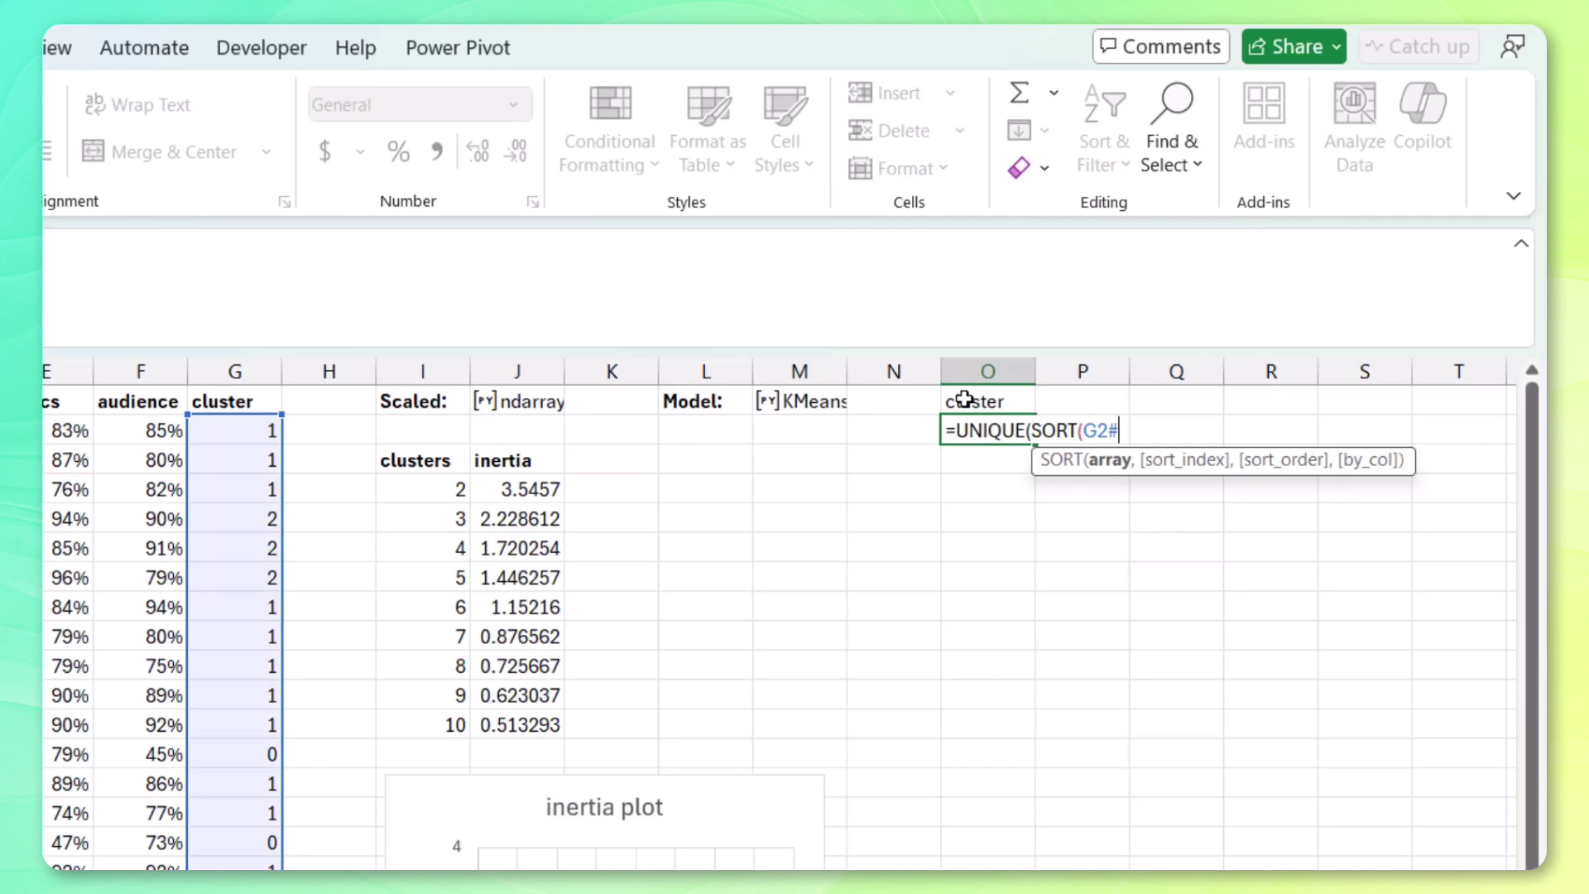
text()))
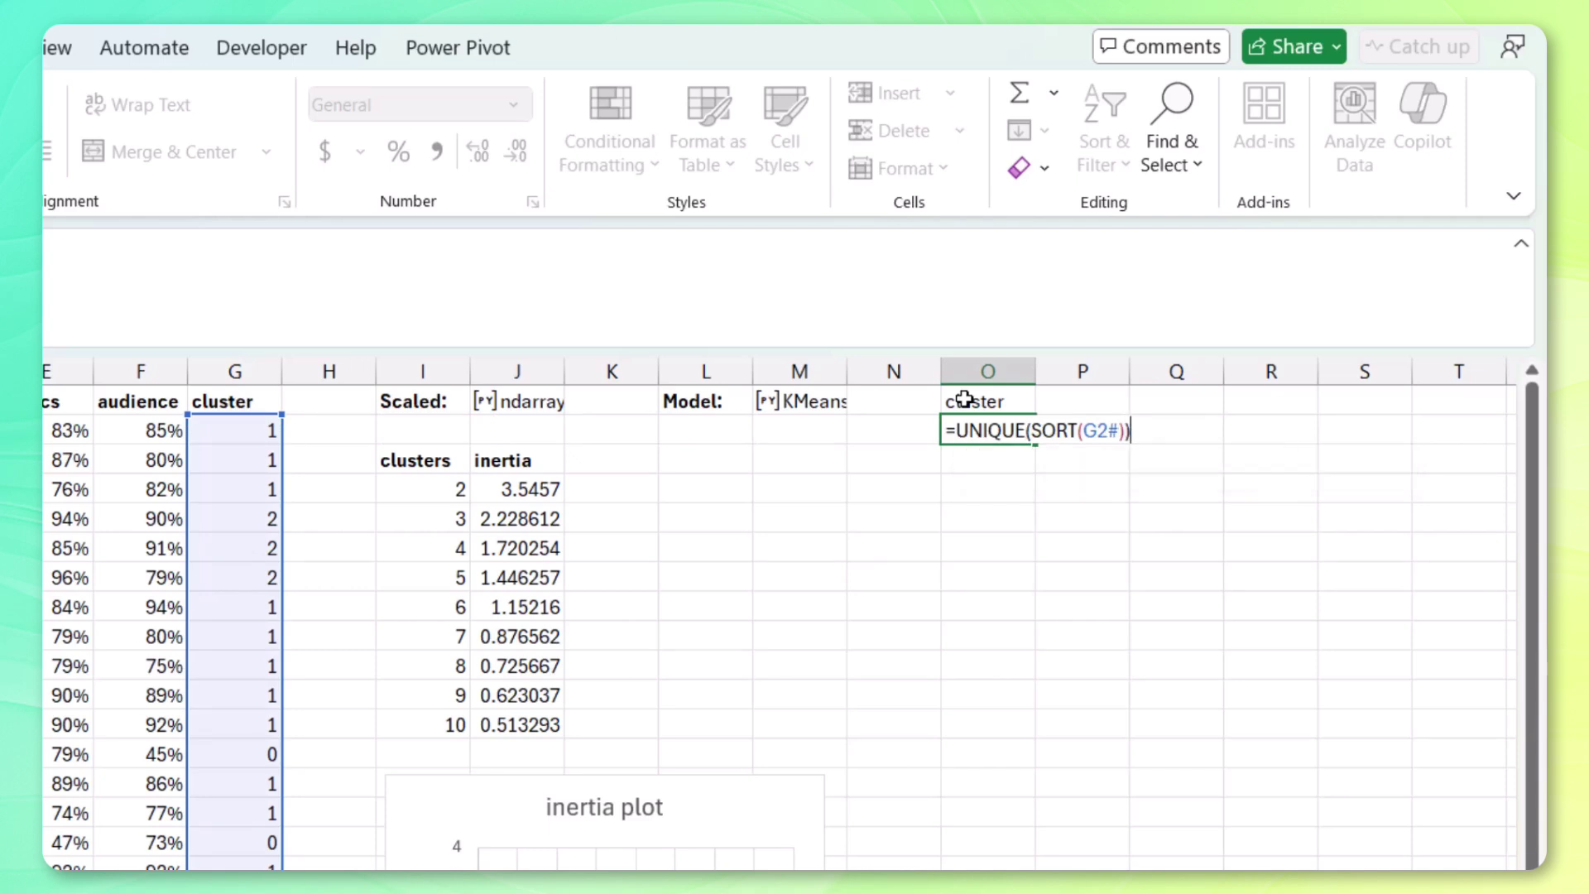
key(Return)
click(964, 400)
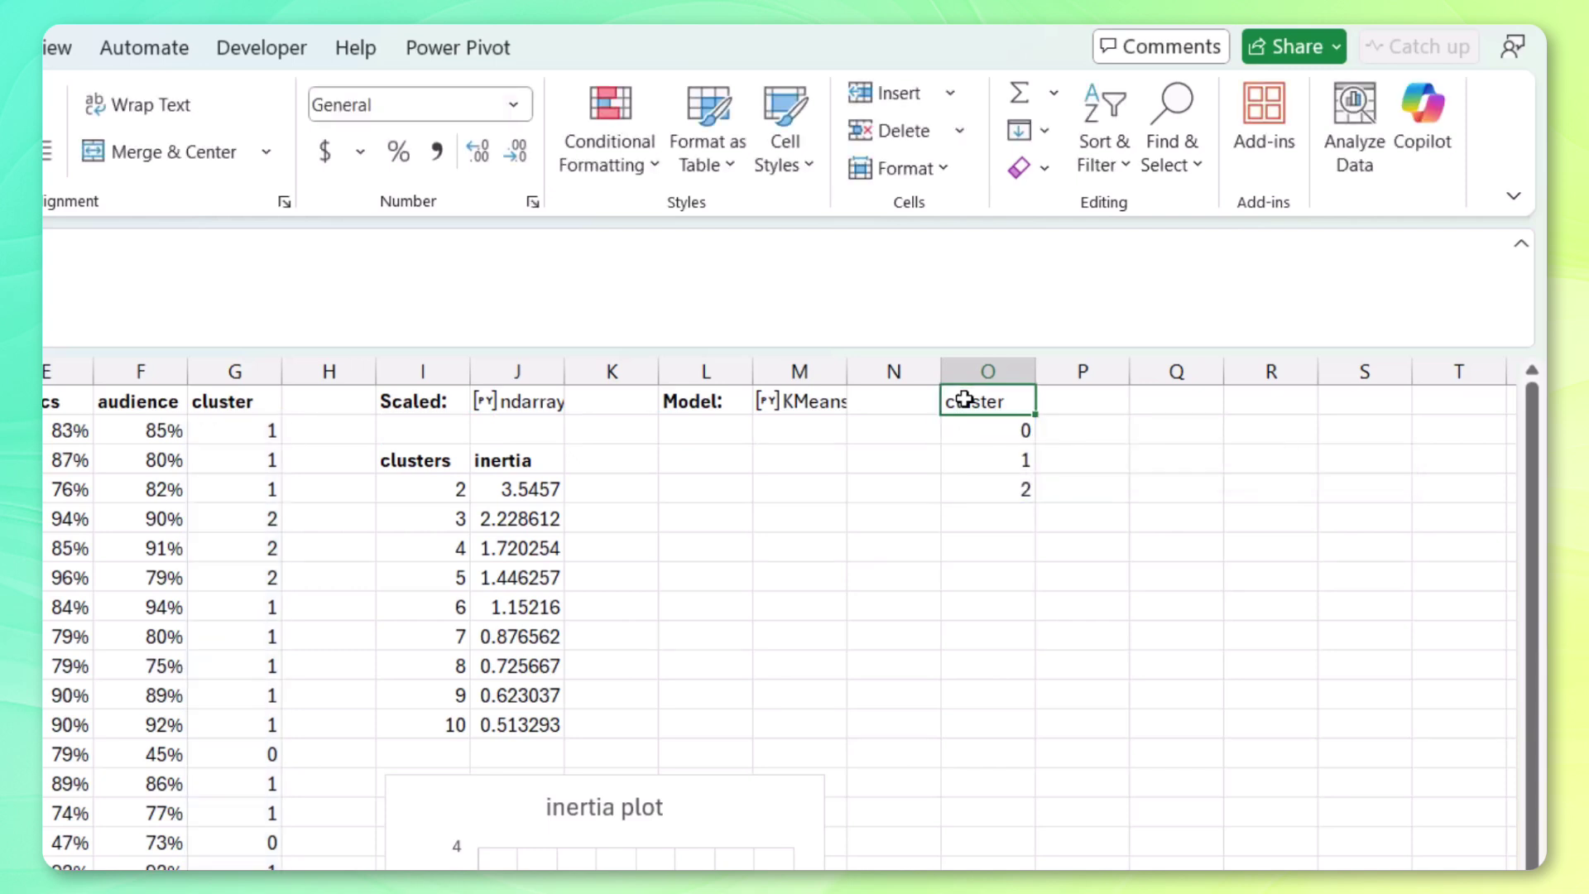
- Bold the O1 heading, copy the gross-to-cluster headers into P1:T1, and widen column Q
key(ctrl+b)
key(Left)
key(Left)
key(Left)
key(Left)
key(Left)
key(Left)
key(Left)
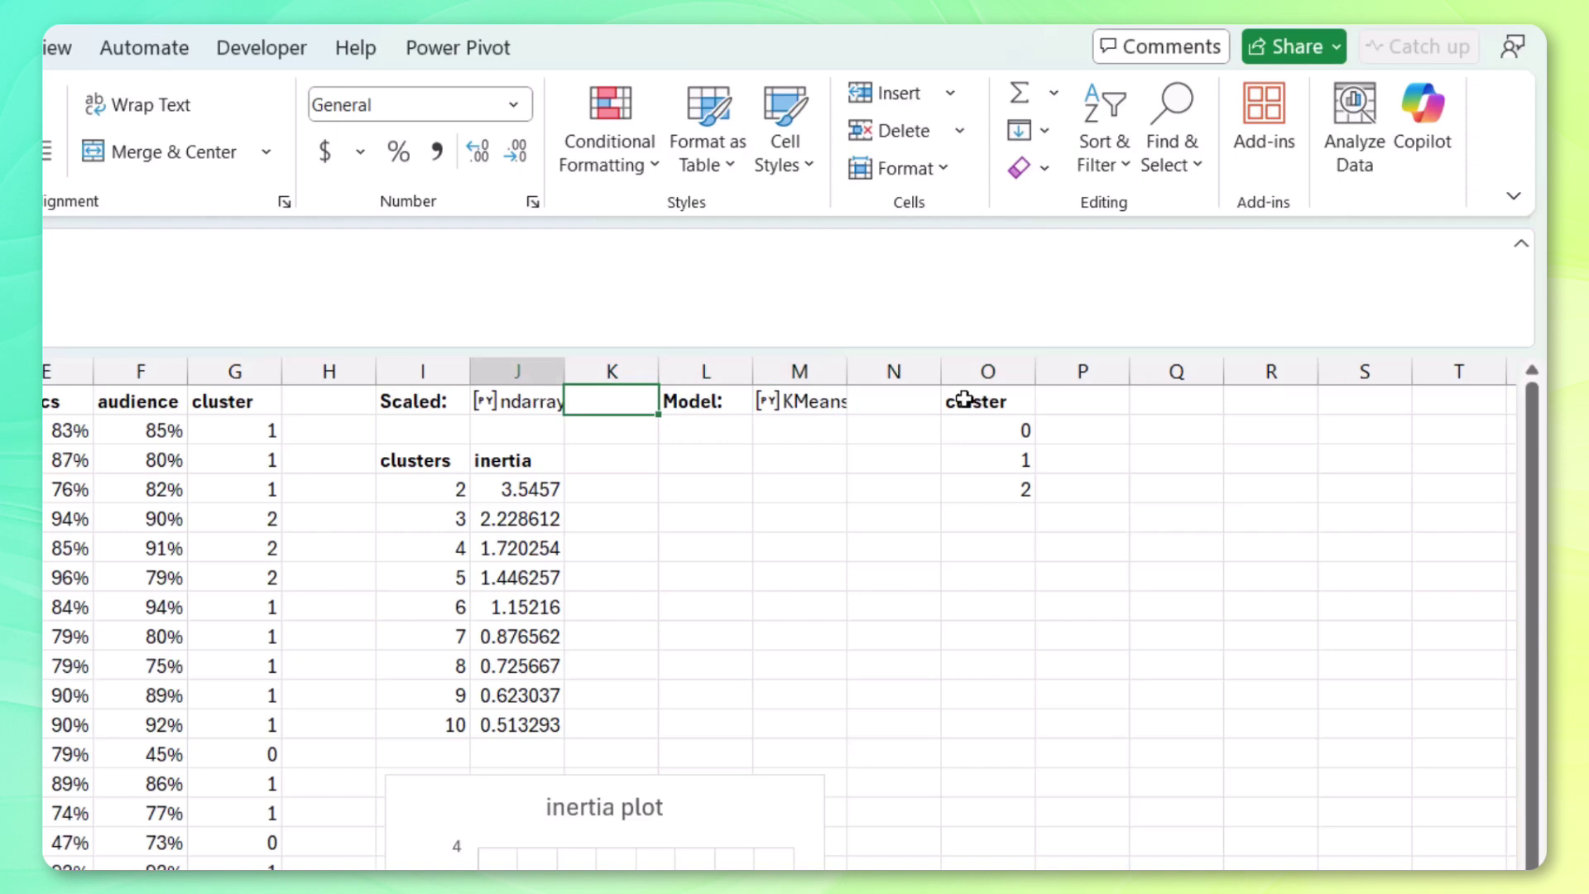
key(Left)
key(ctrl+shift+Left)
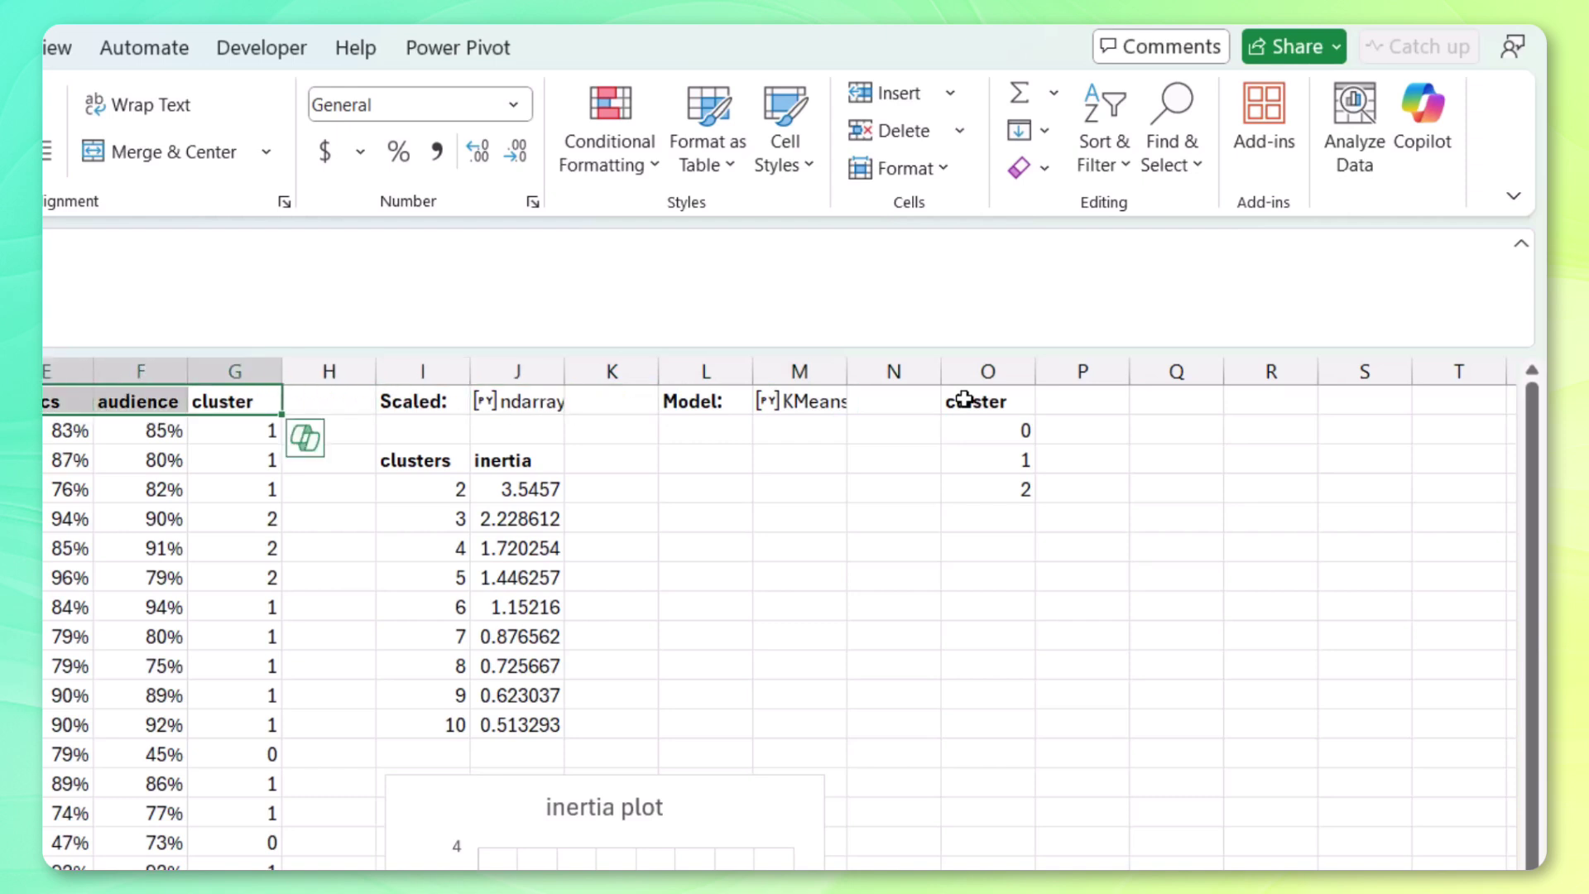
key(ctrl+c)
key(Right)
key(Right)
key(Right)
key(Right)
key(Right)
key(Right)
key(Right)
key(Right)
key(Right)
key(ctrl+v)
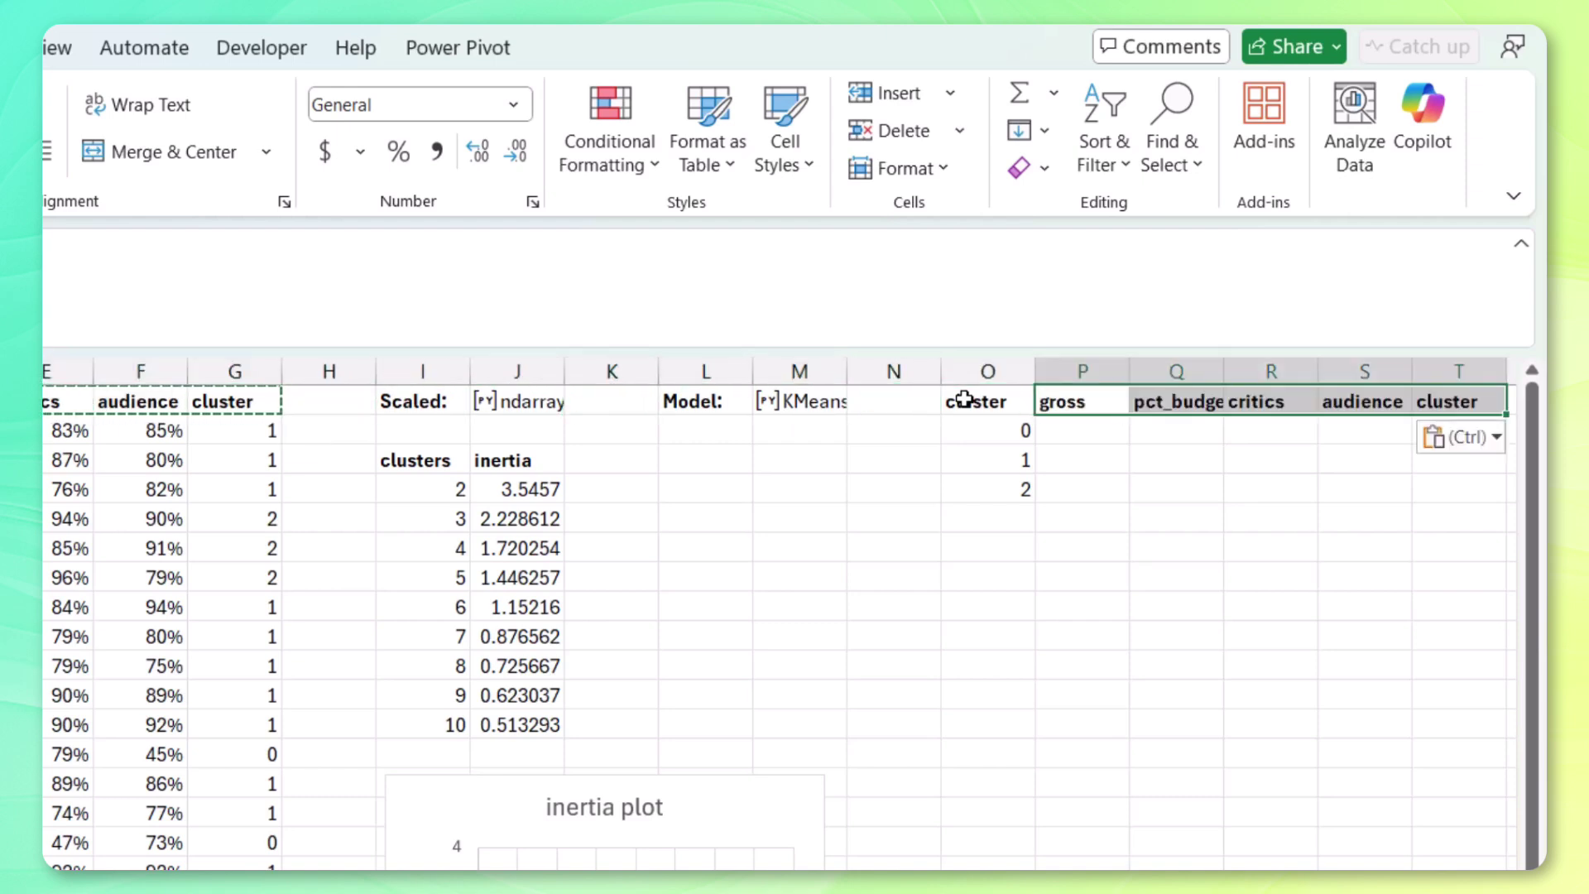
key(Escape)
key(Right)
key(Right)
key(Right)
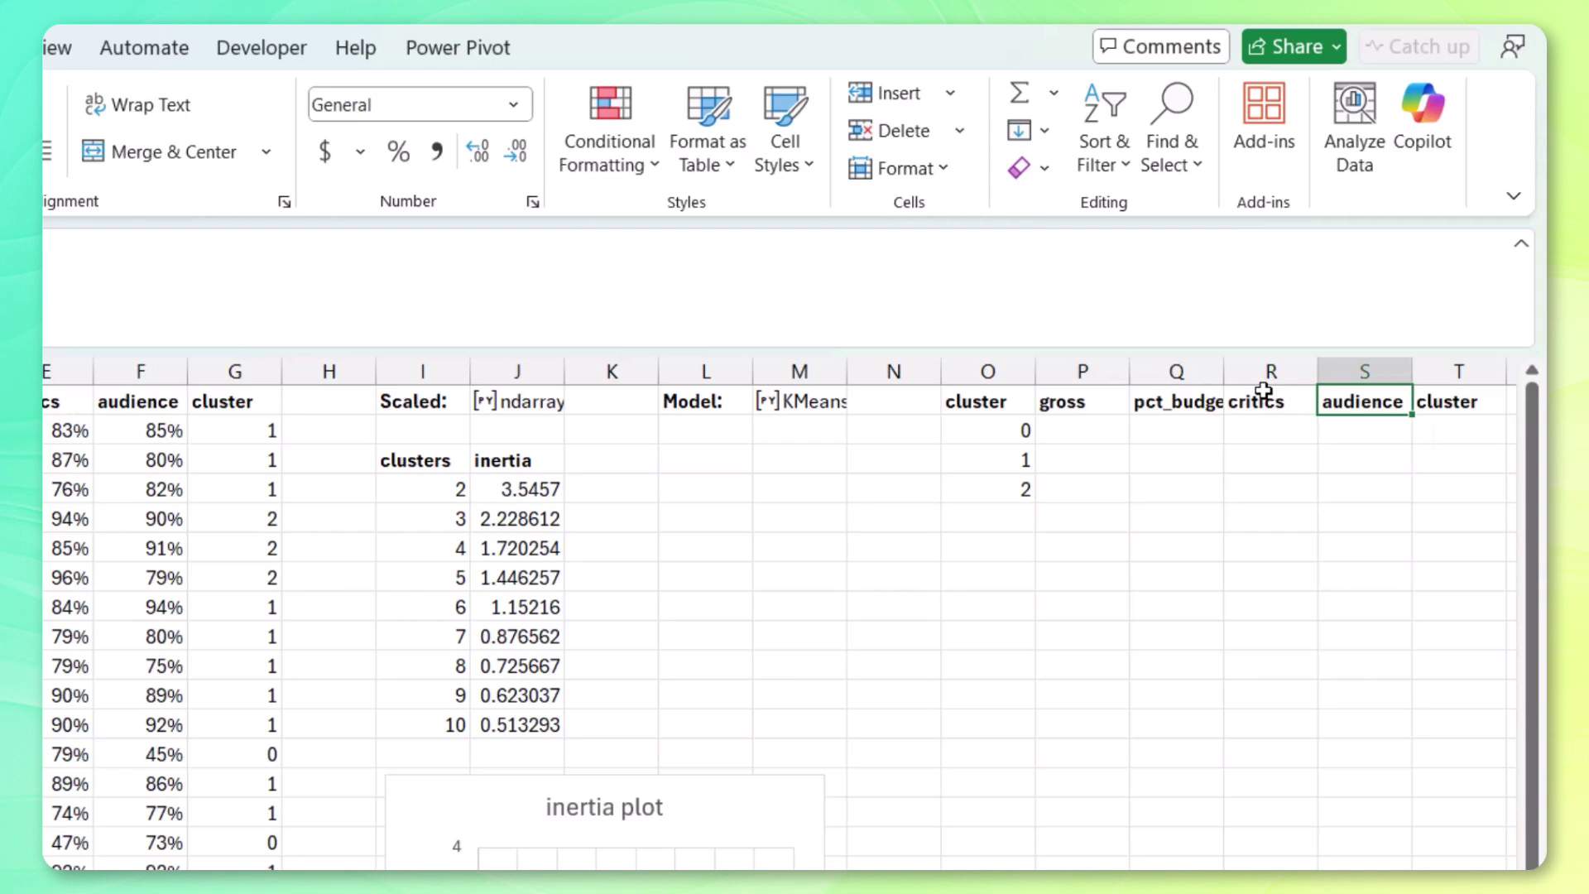
double_click(1232, 374)
- Enter Python kmeans3.cluster_centers_ in P2 and return it as Excel values
click(1082, 431)
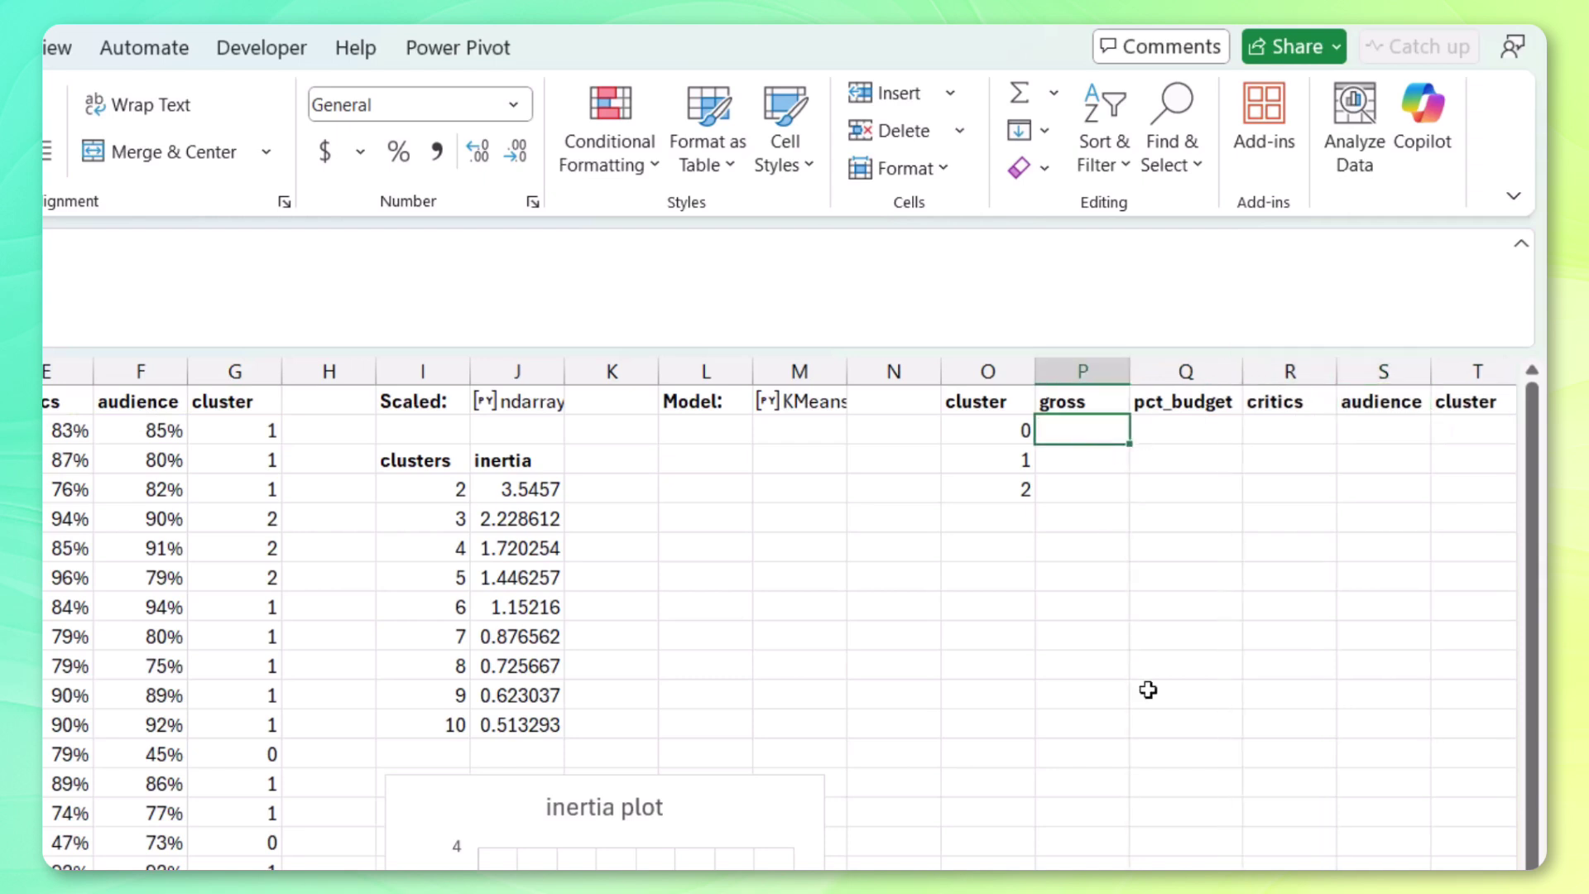
text(=k)
key(BackSpace)
text(py)
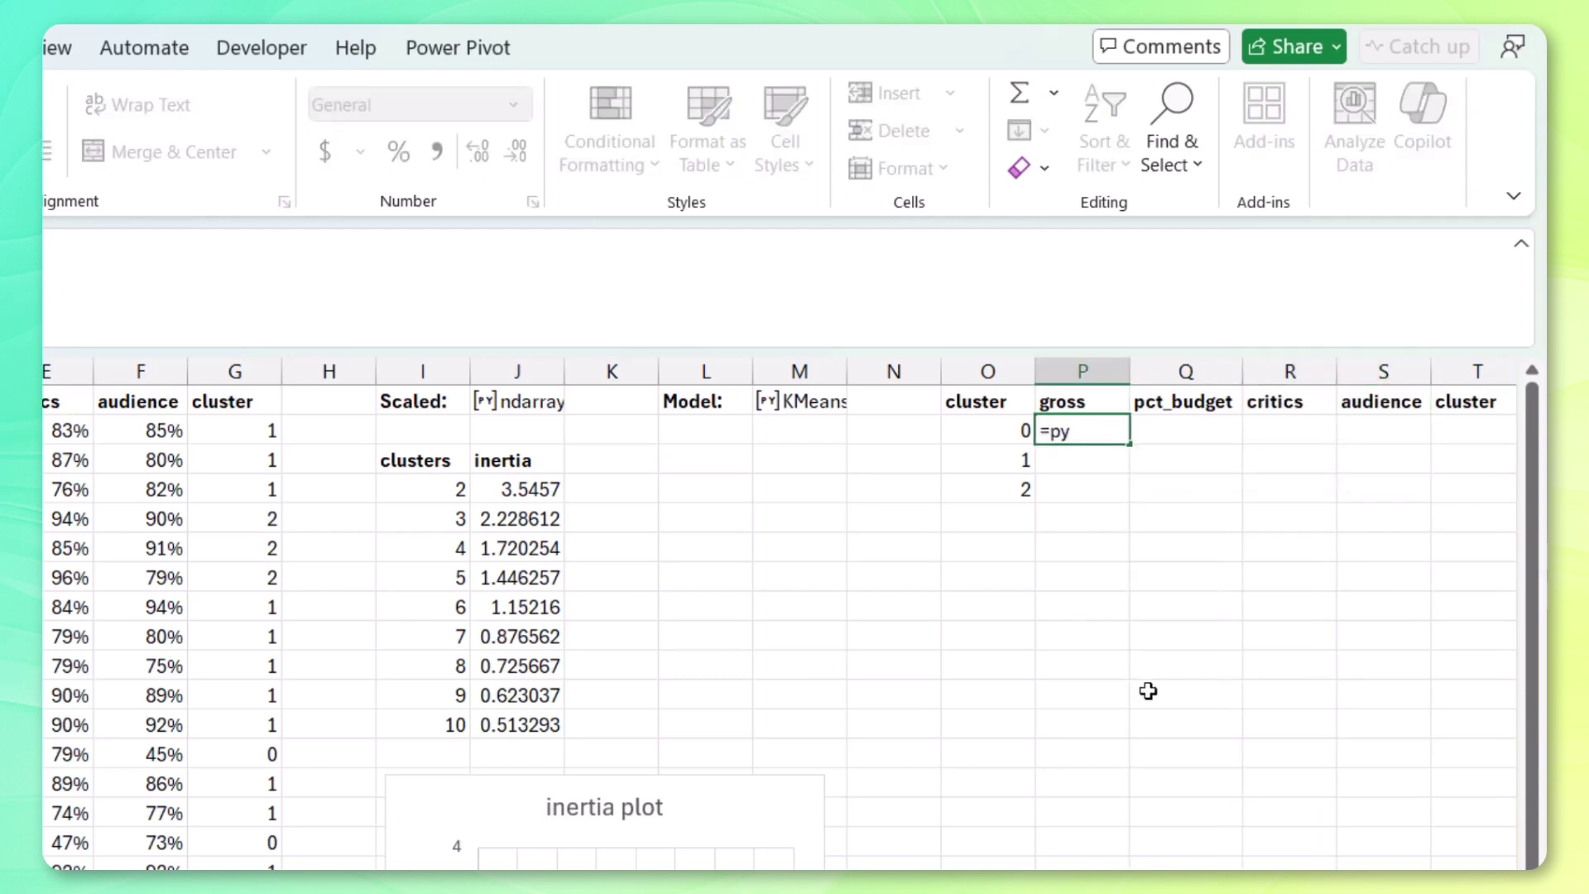
key(Tab)
text(km)
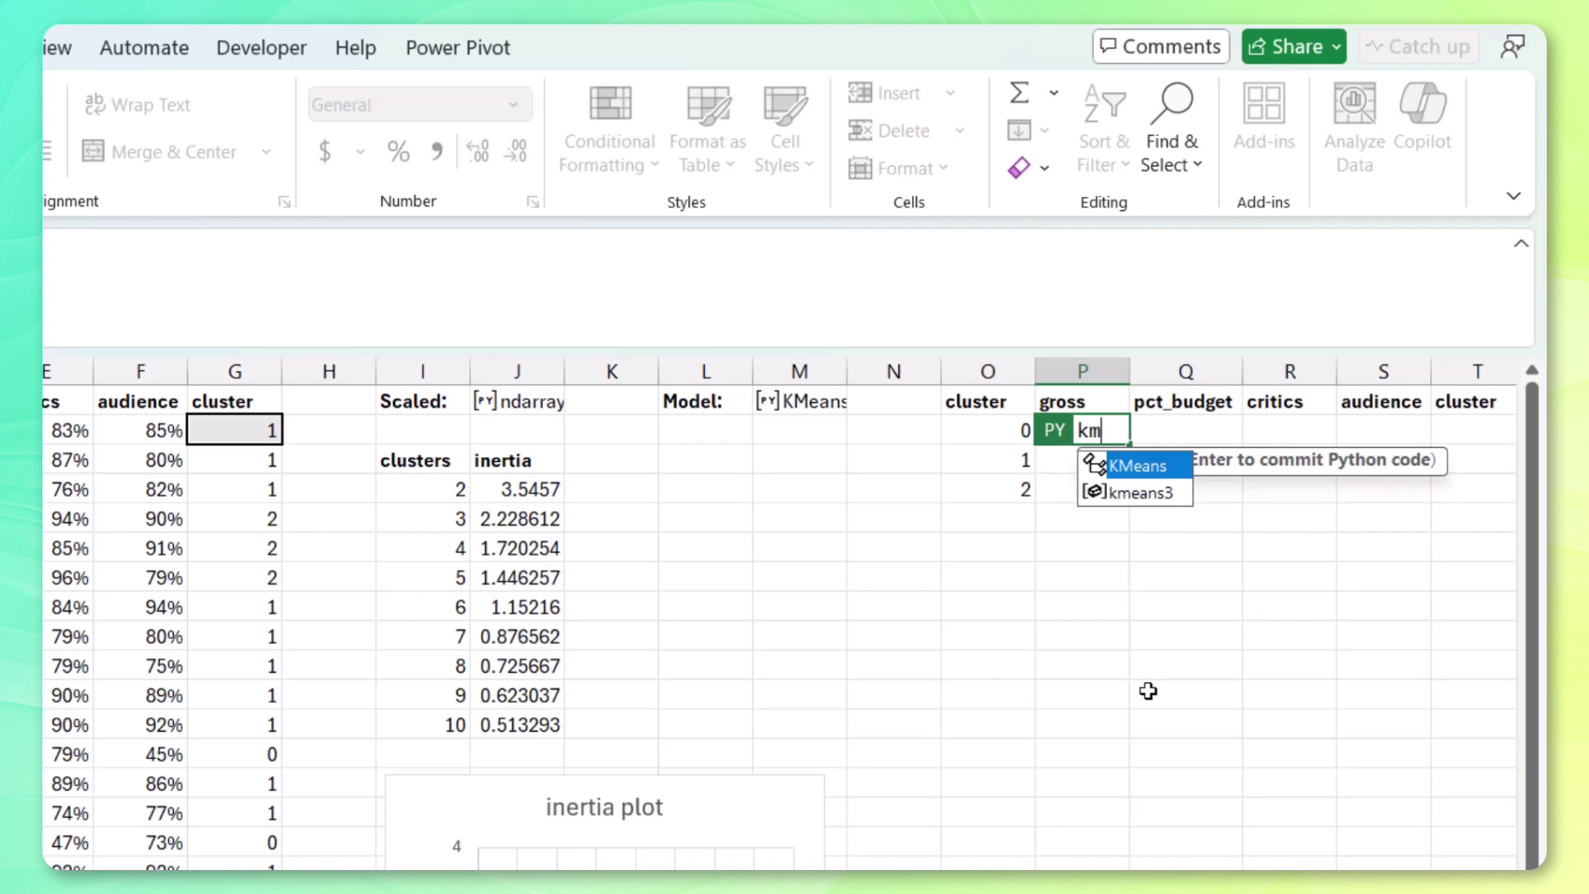
key(Down)
key(Tab)
text(.cl)
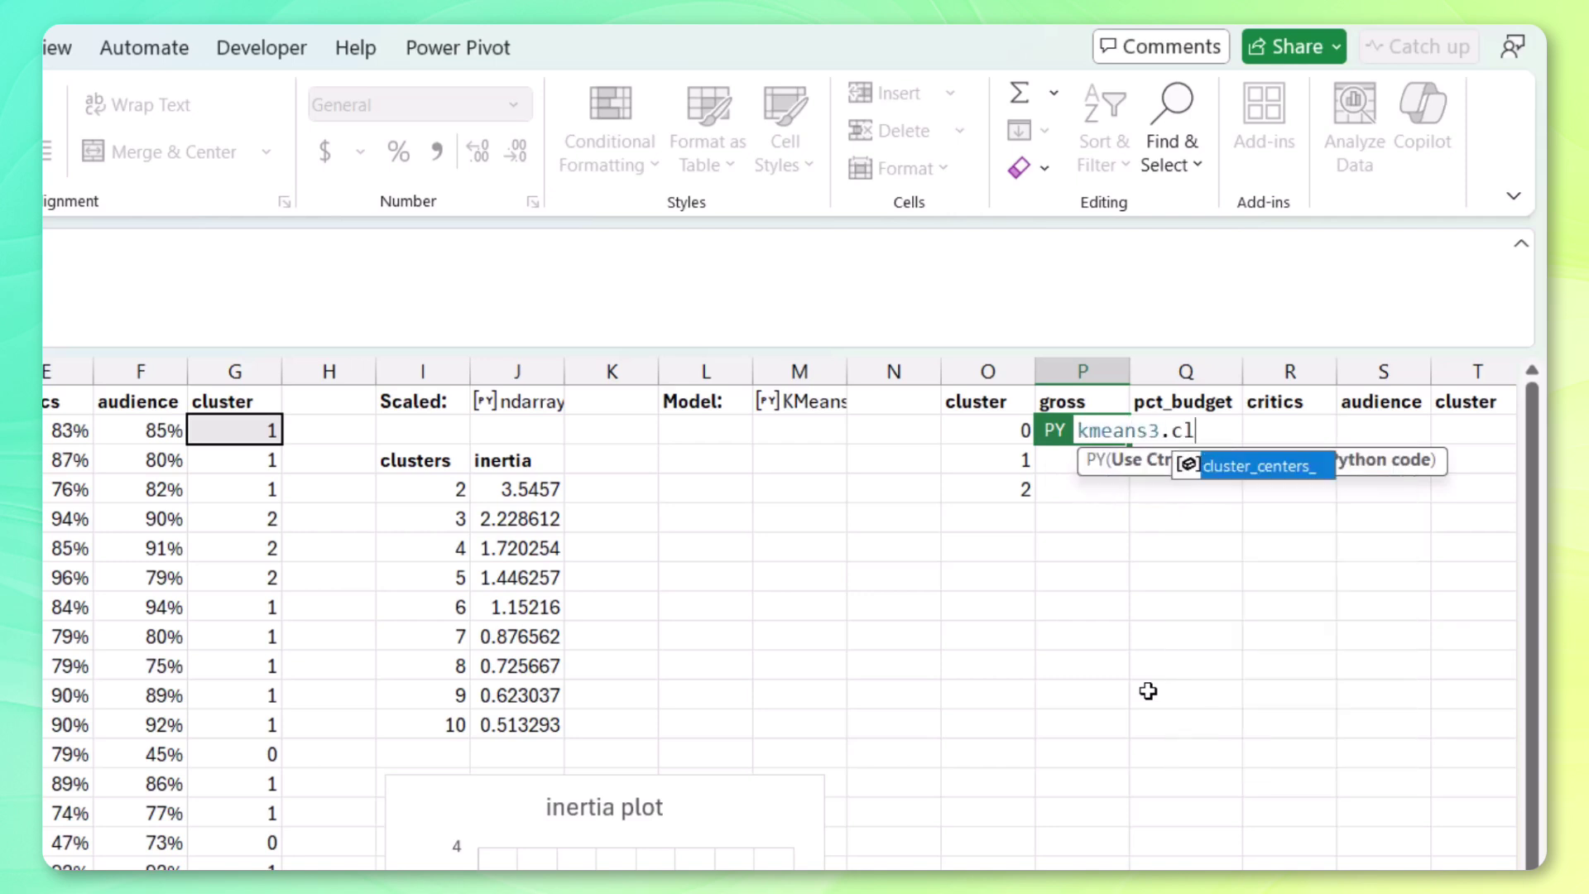
key(Tab)
key(ctrl+Return)
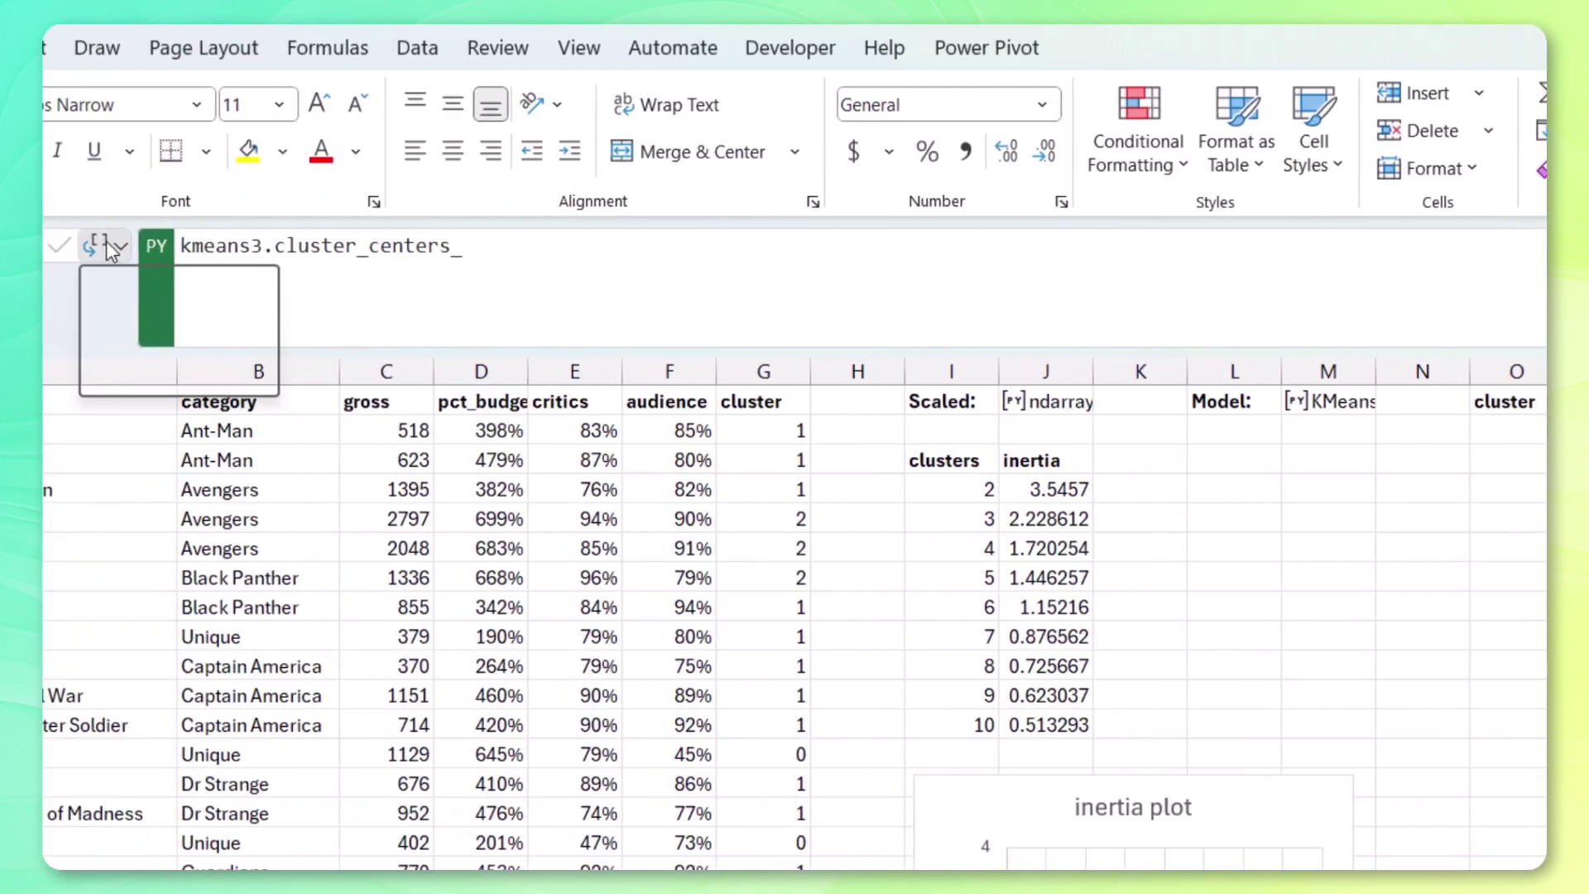
click(116, 245)
click(157, 368)
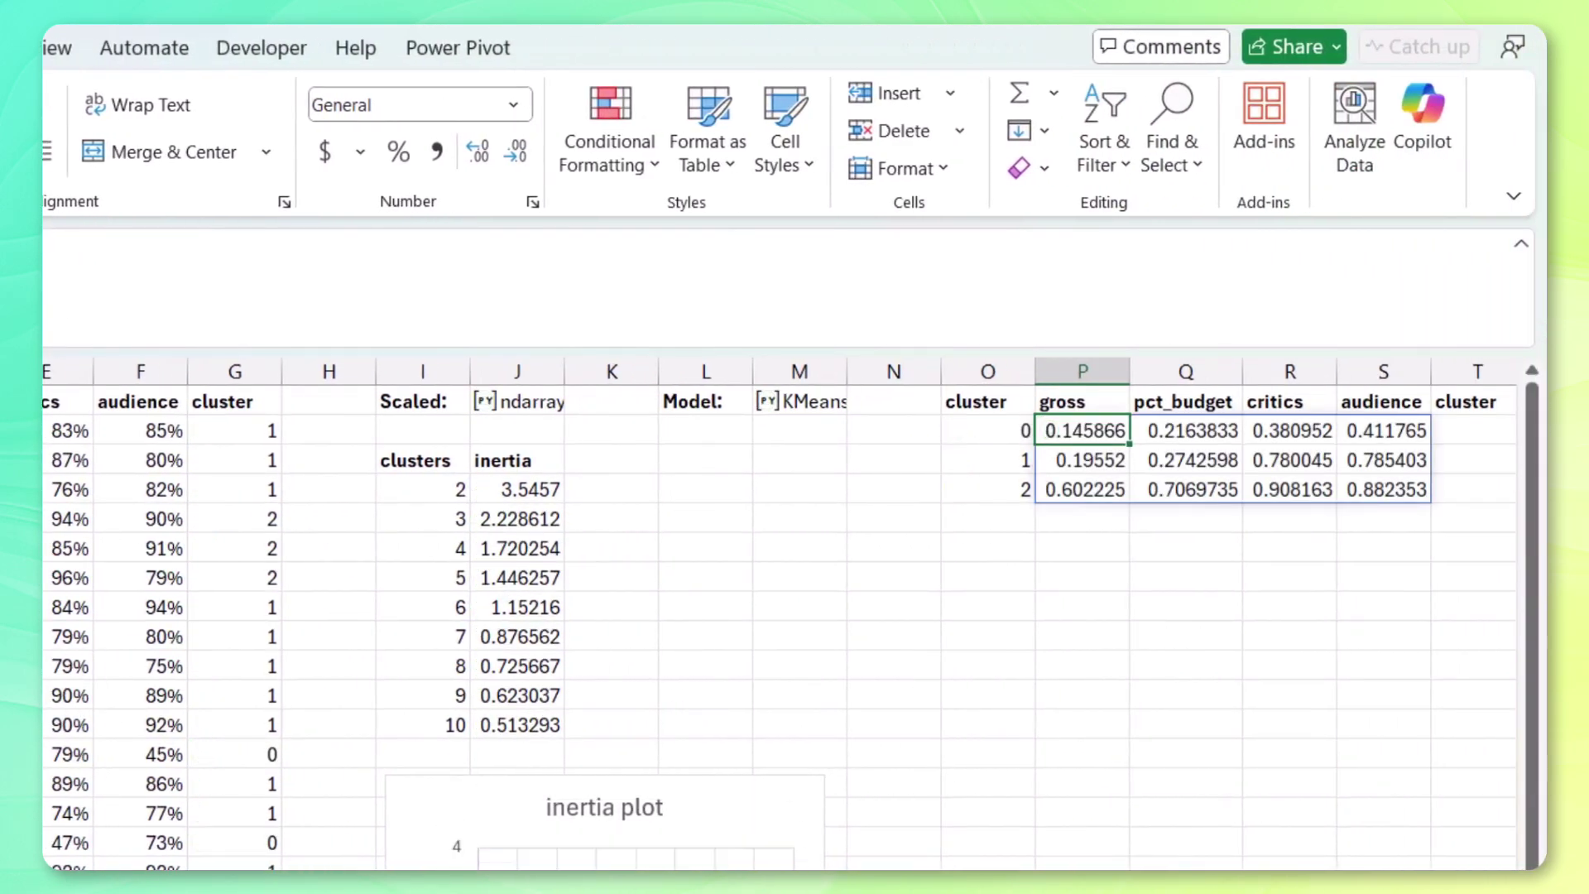
scroll(1109, 719, right, 2)
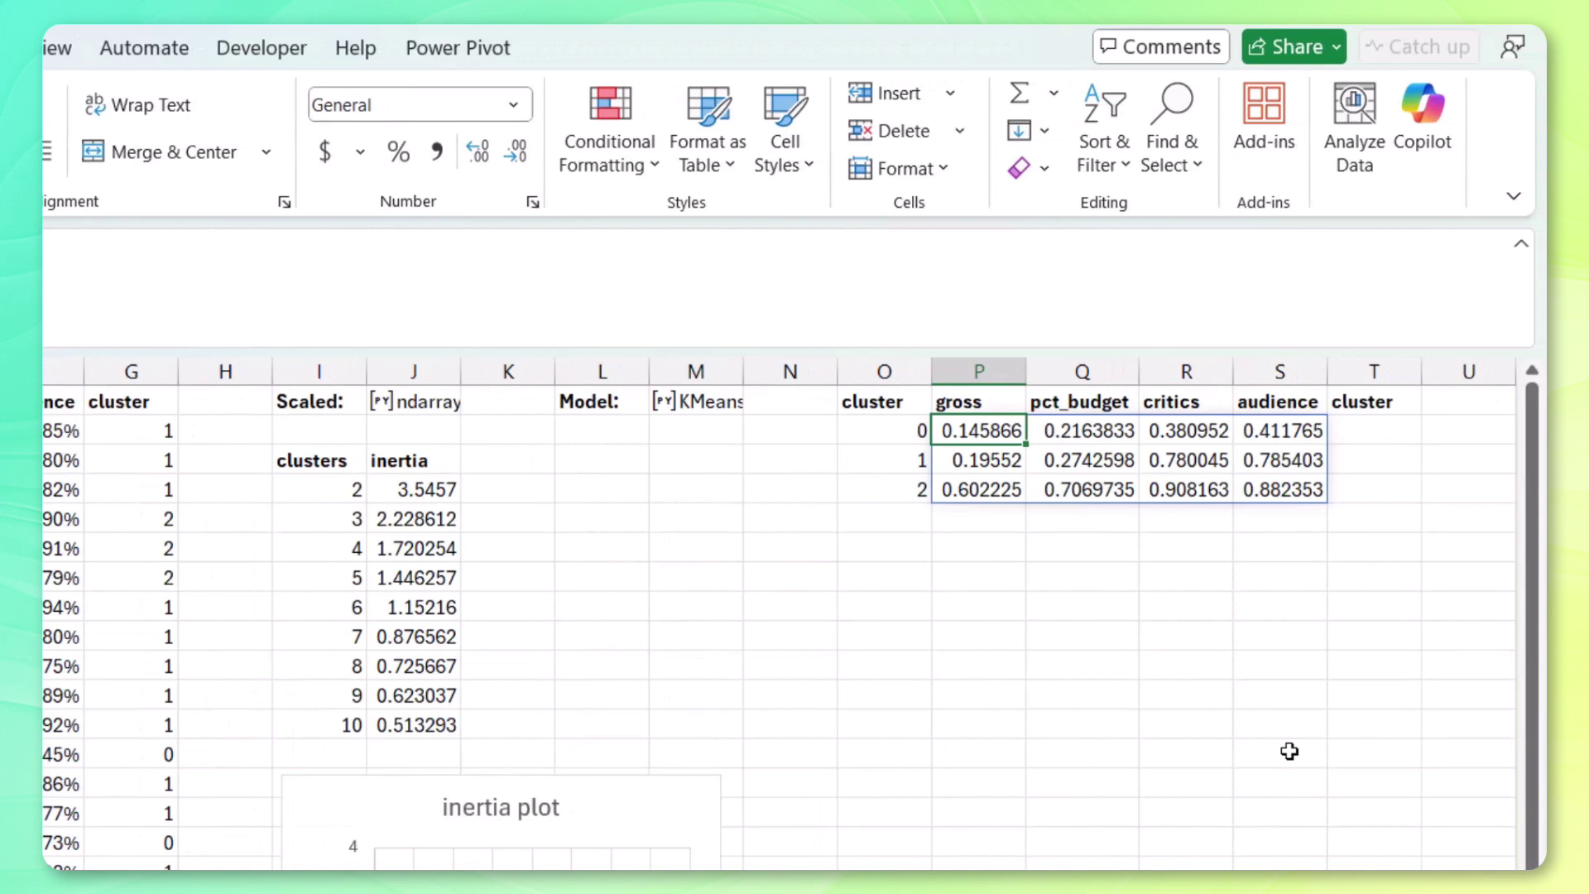
- Apply a Blue-White-Red colour scale to the cluster-centre values in P2:S4
mouse_move(986, 433)
mouse_down()
mouse_move(1231, 461)
mouse_move(1282, 503)
mouse_up()
click(601, 161)
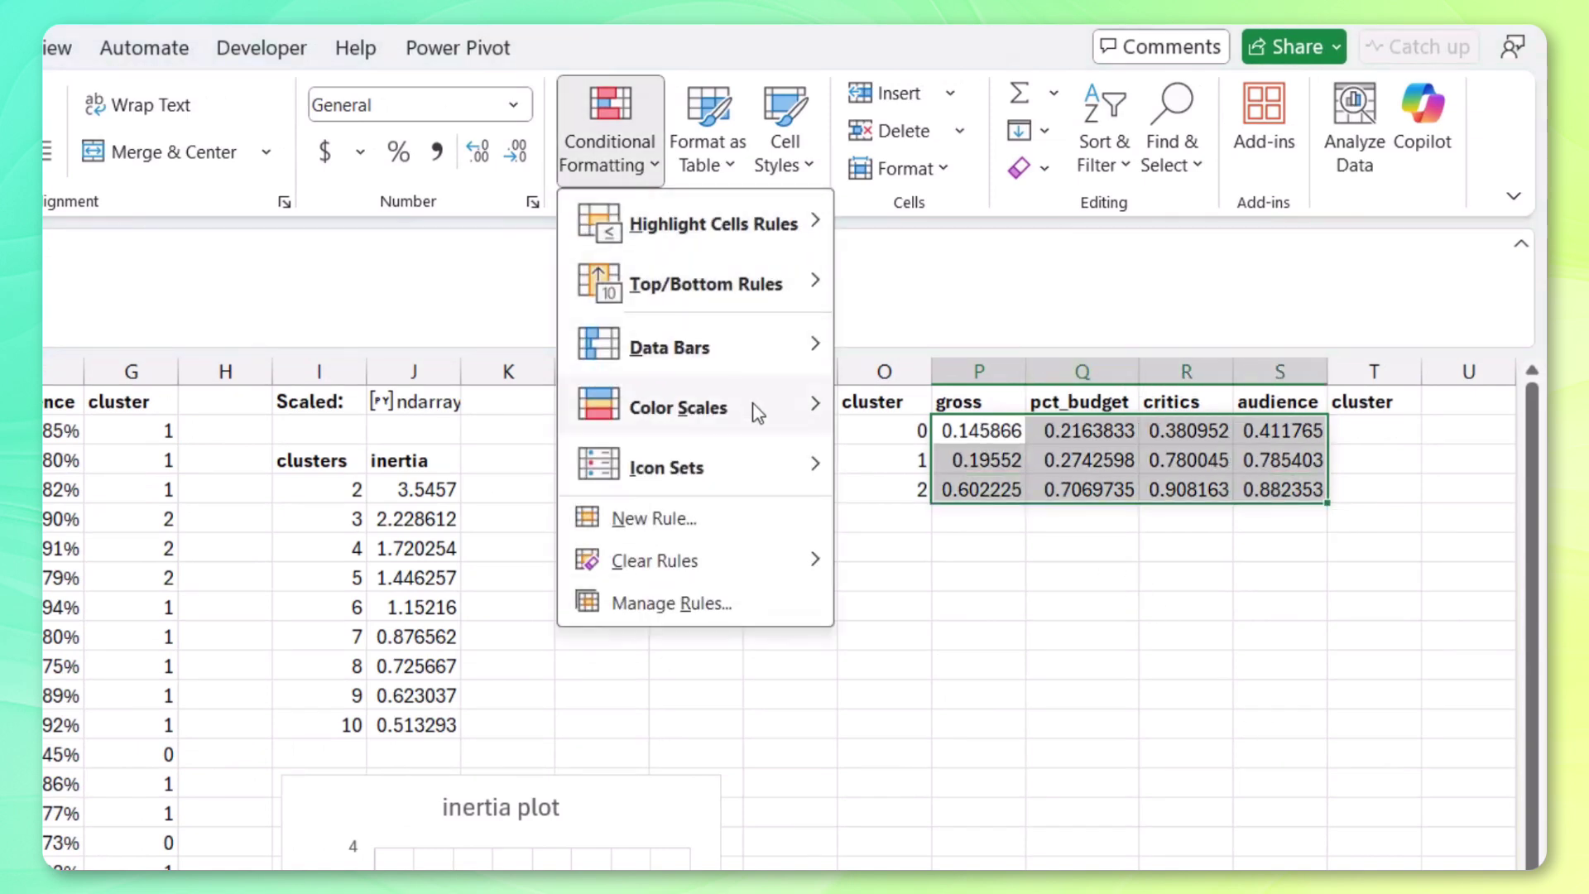
mouse_move(755, 411)
click(907, 450)
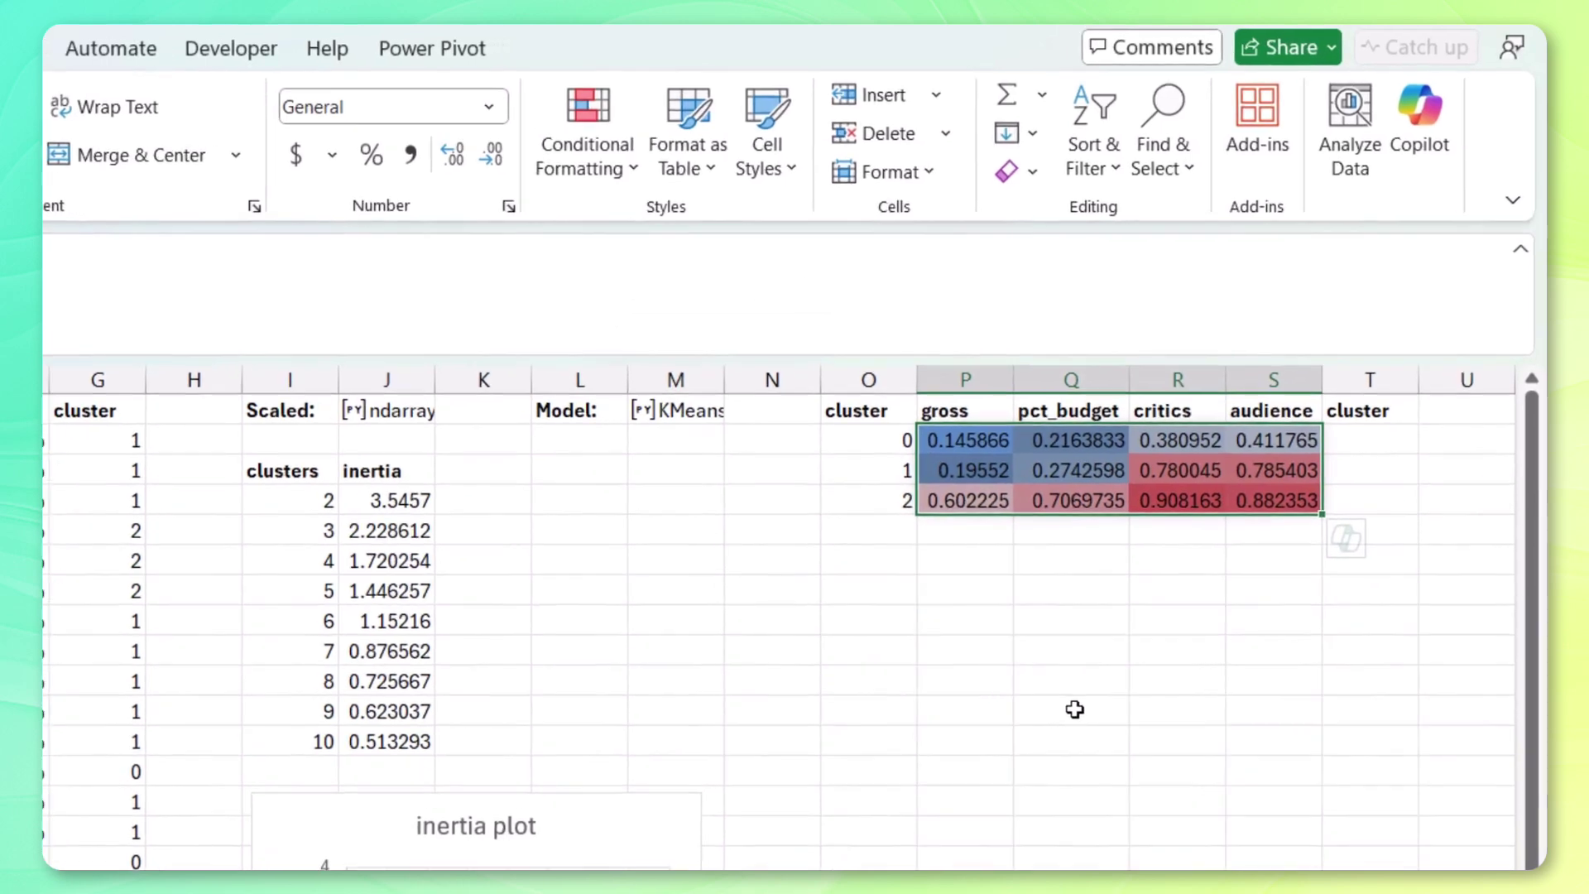
click(1177, 591)
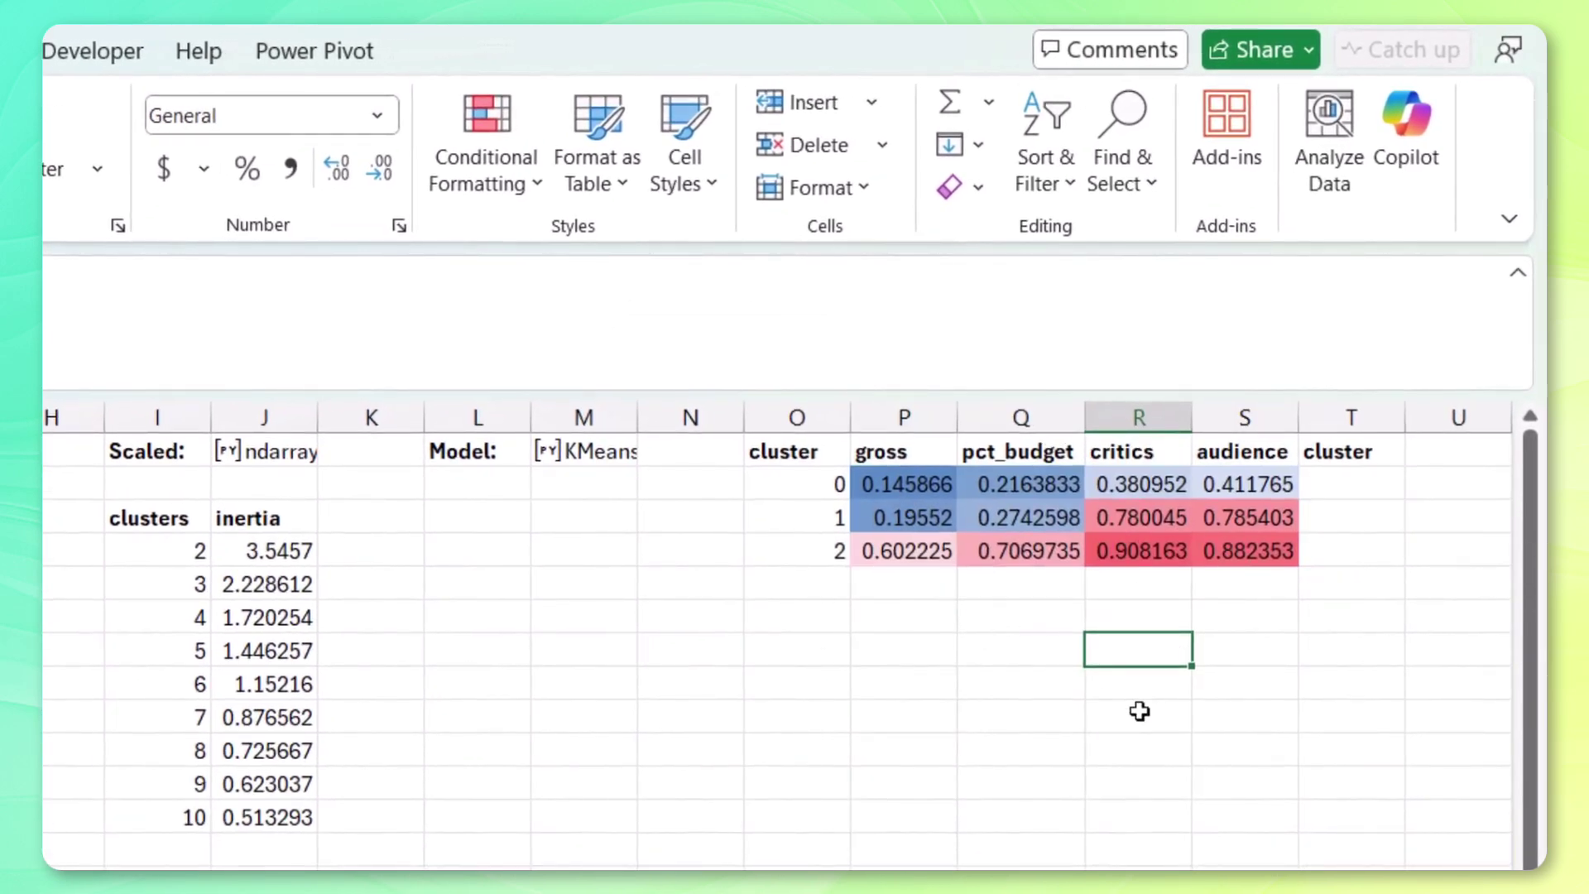
- Rename the T1 heading to 'description'
click(1361, 455)
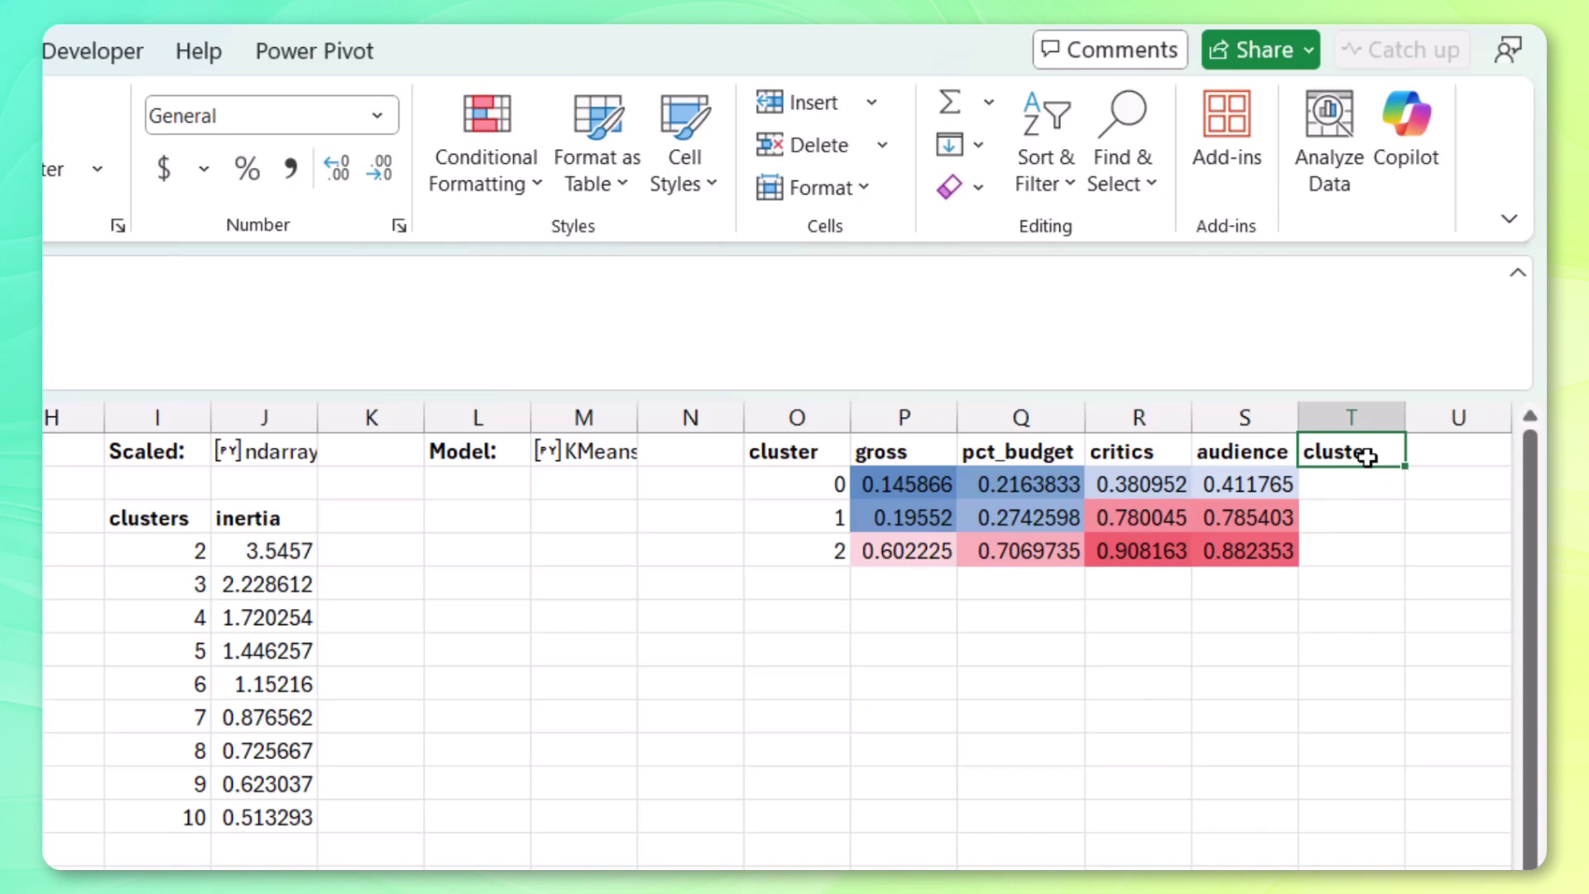
text(description)
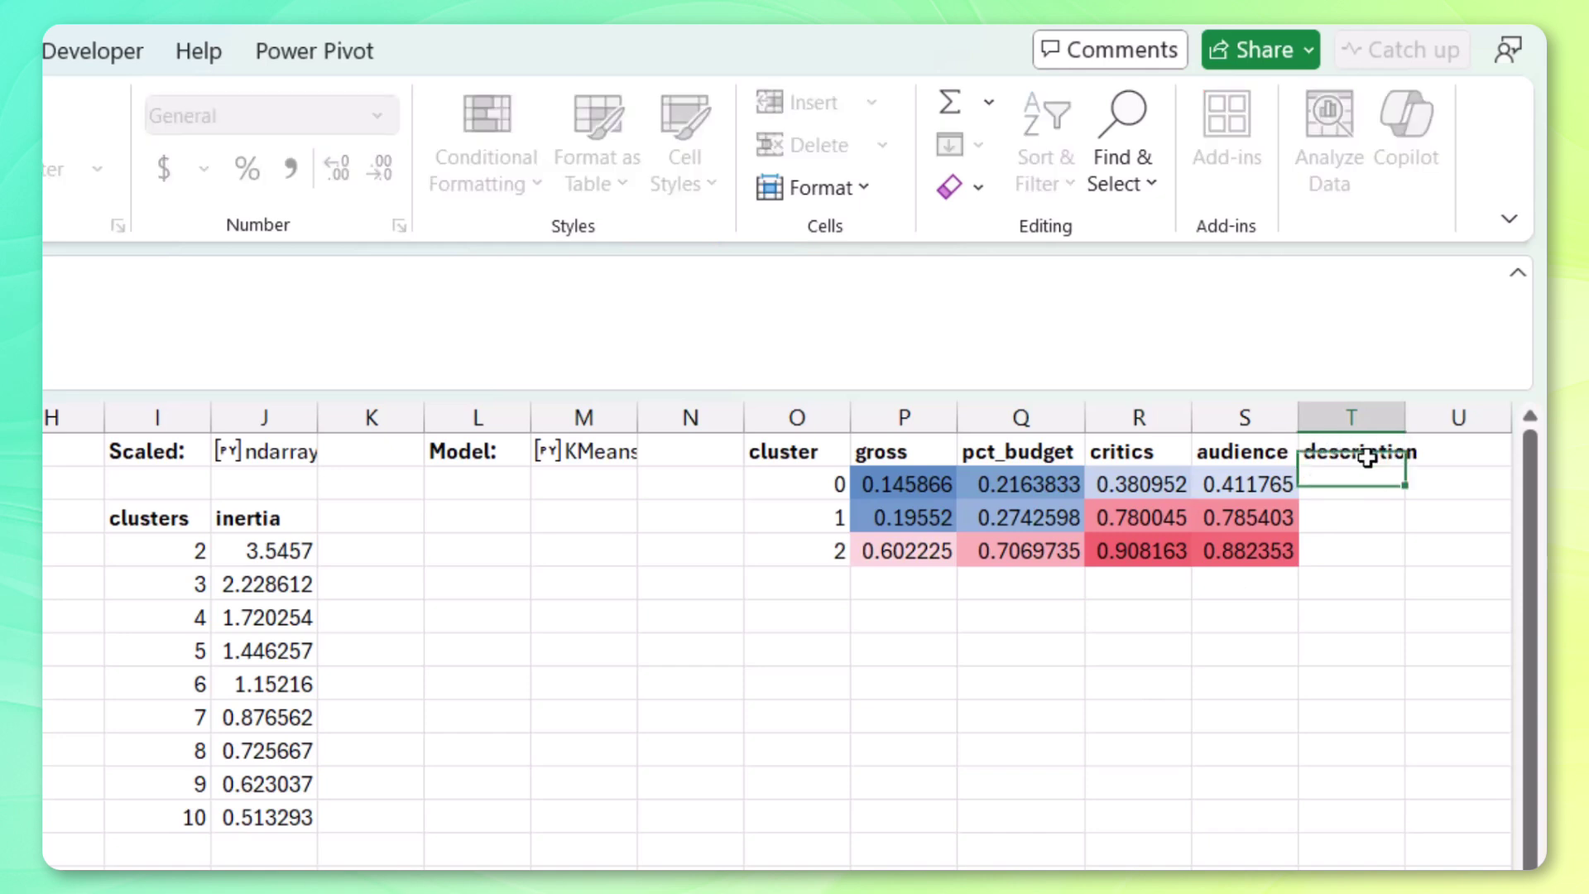
key(Return)
key(Right)
key(Right)
key(Left)
key(Left)
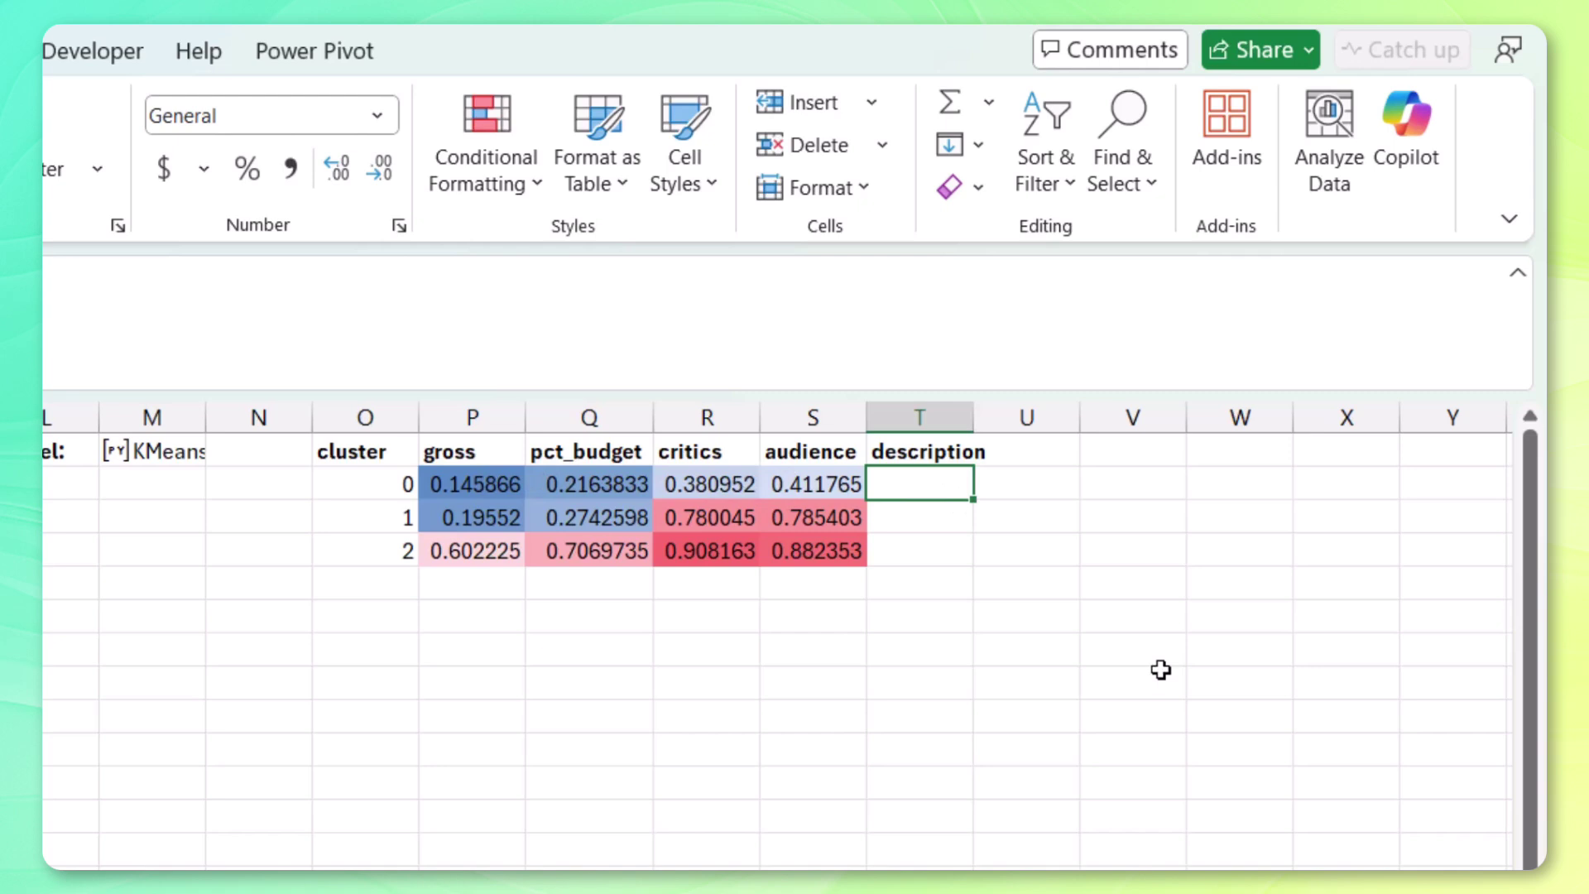
- Describe clusters 0–2 as 'least commercial success & popularity', 'low commercial success, high popularity', 'most commercial success & popularity'
text(least commer)
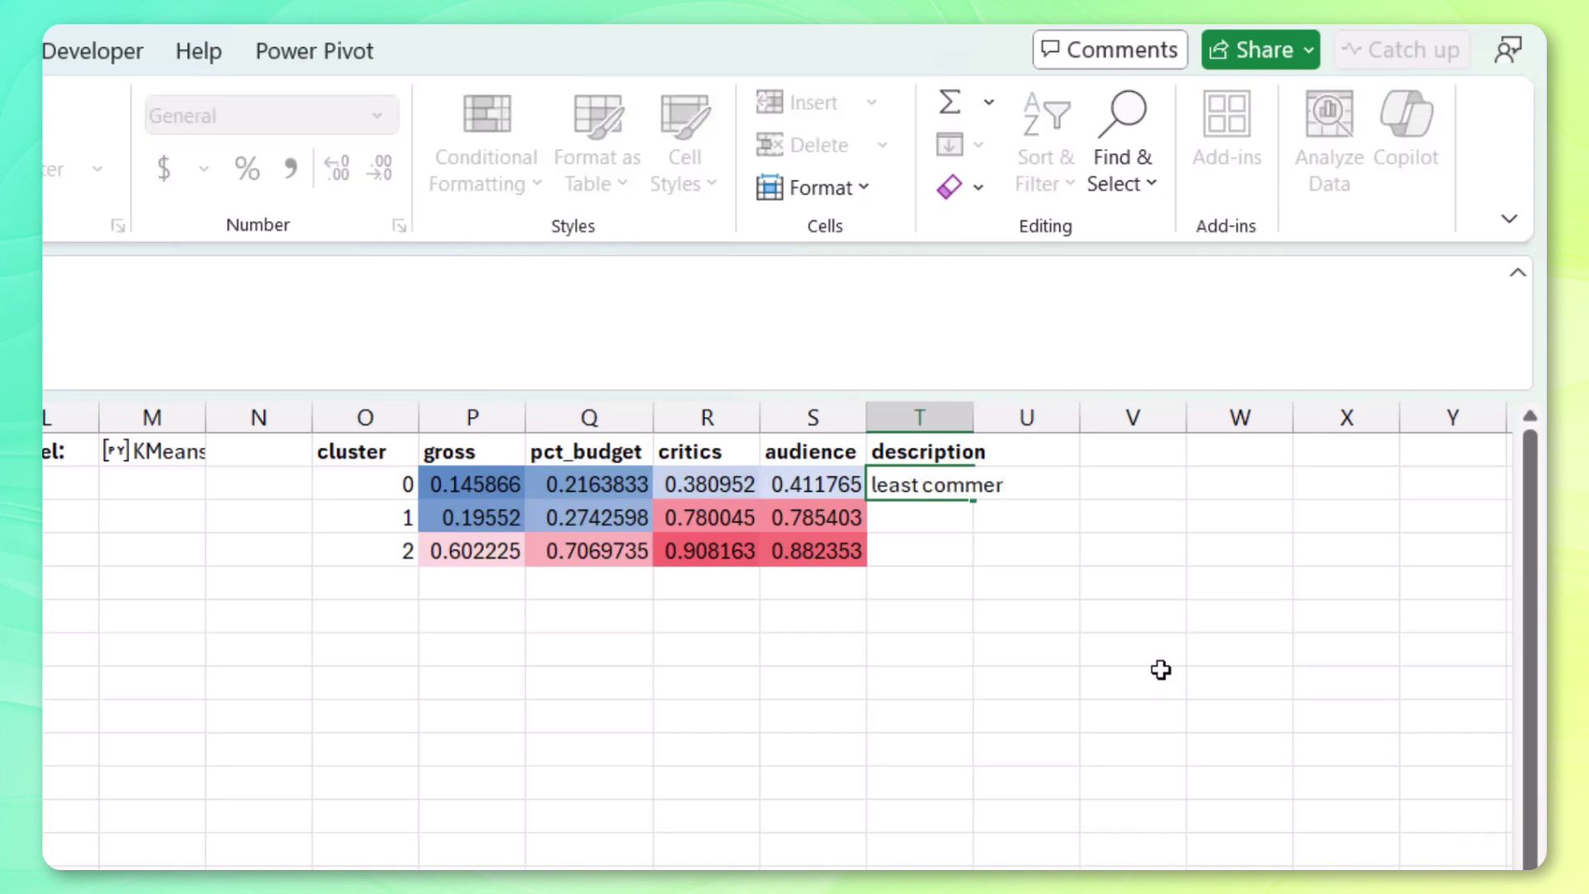
text(cial success )
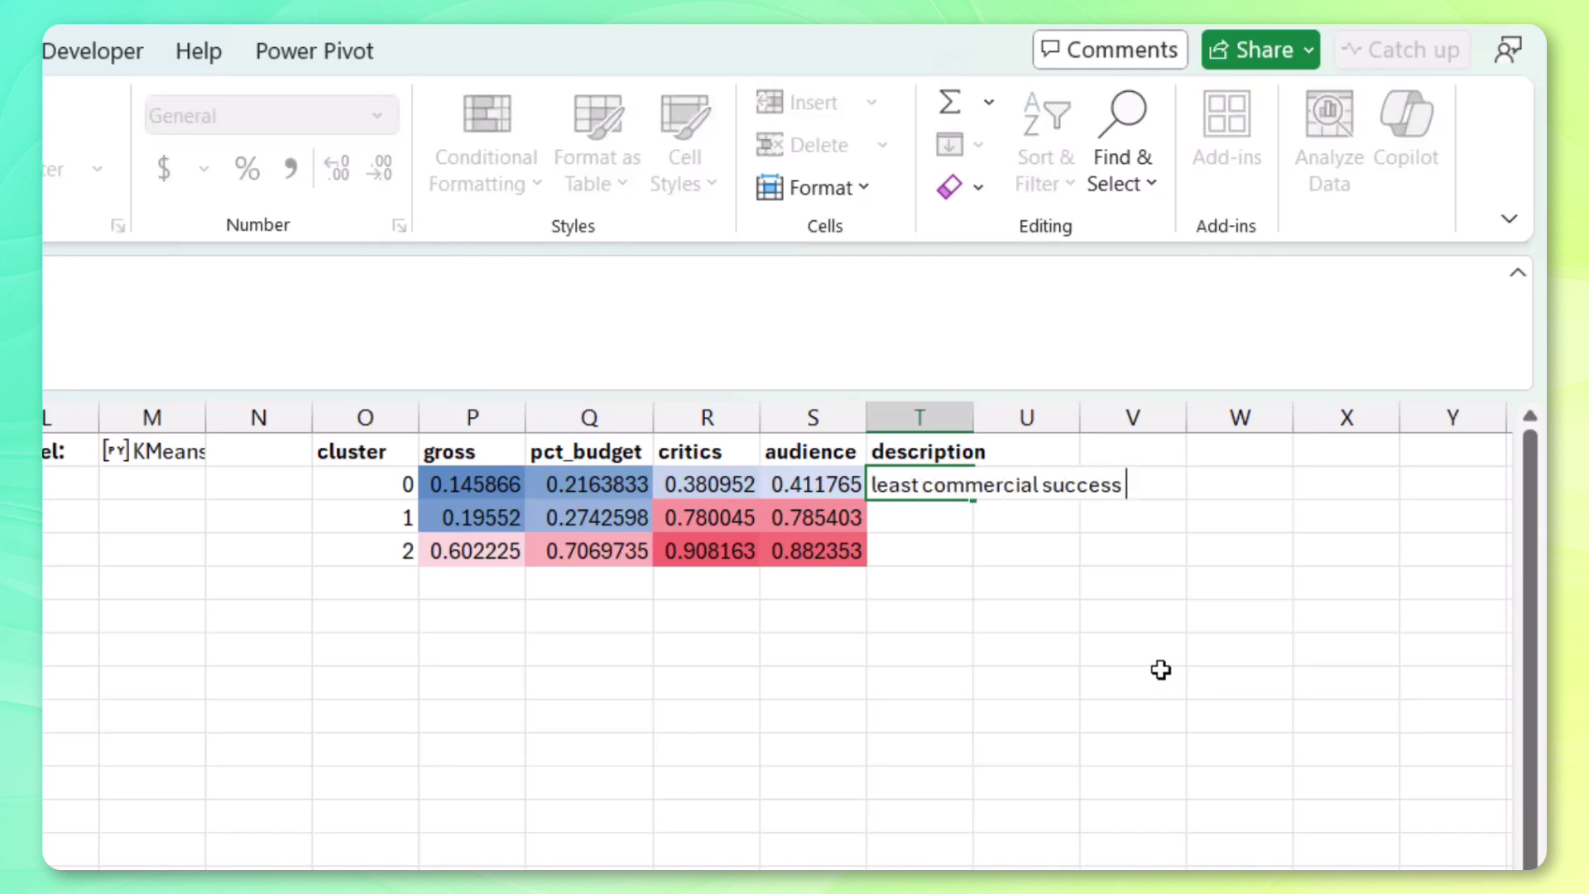
text(& popularity)
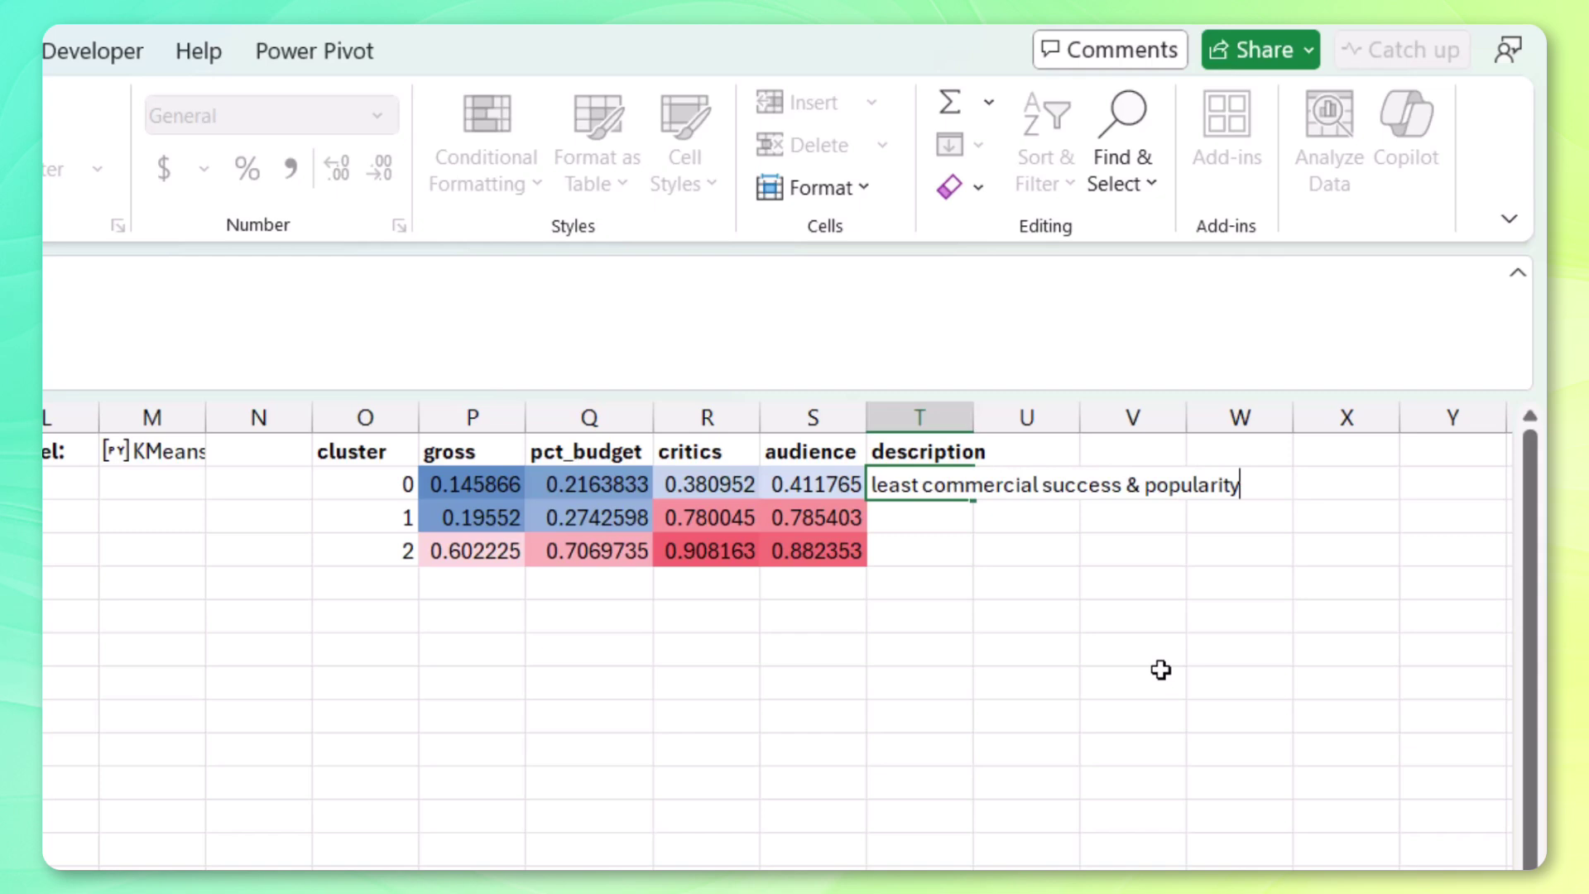
key(Return)
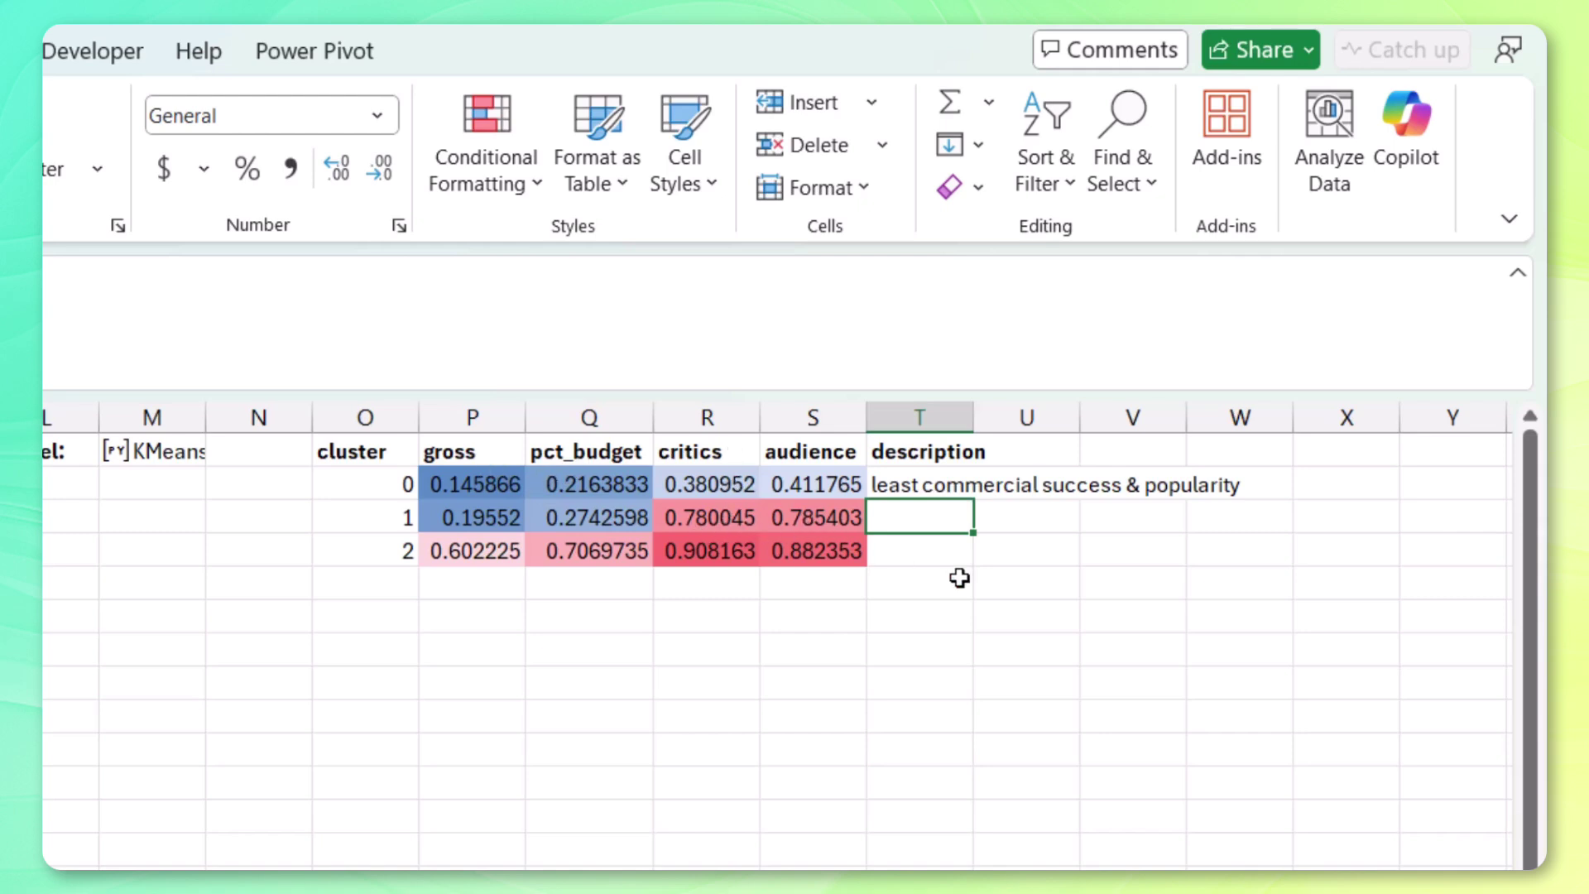
text(low commer)
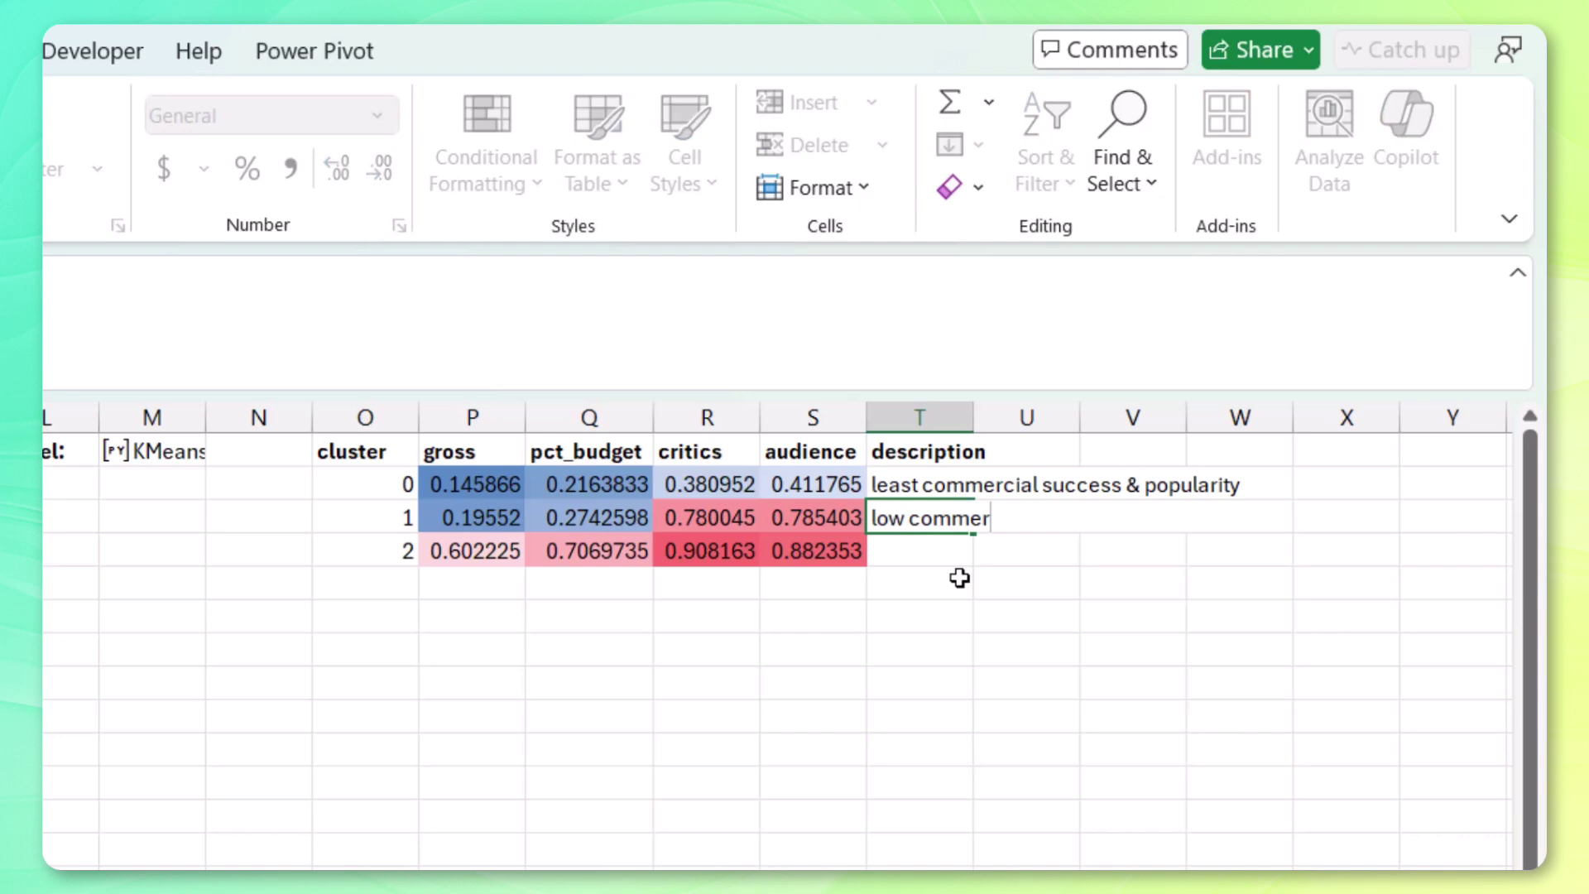
text(cial success)
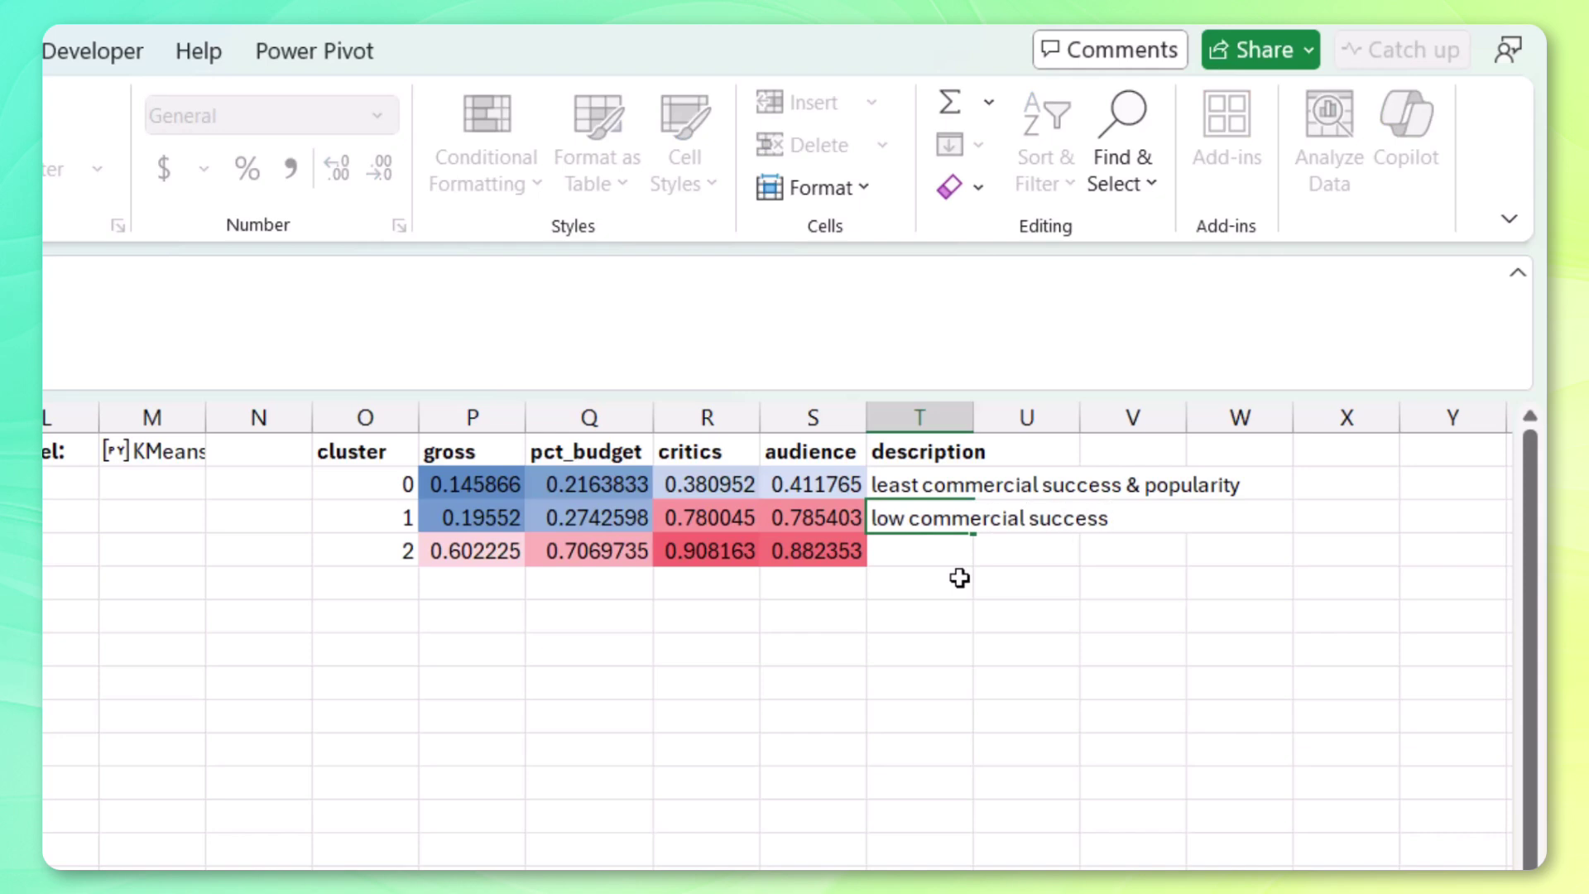
text(, high popular)
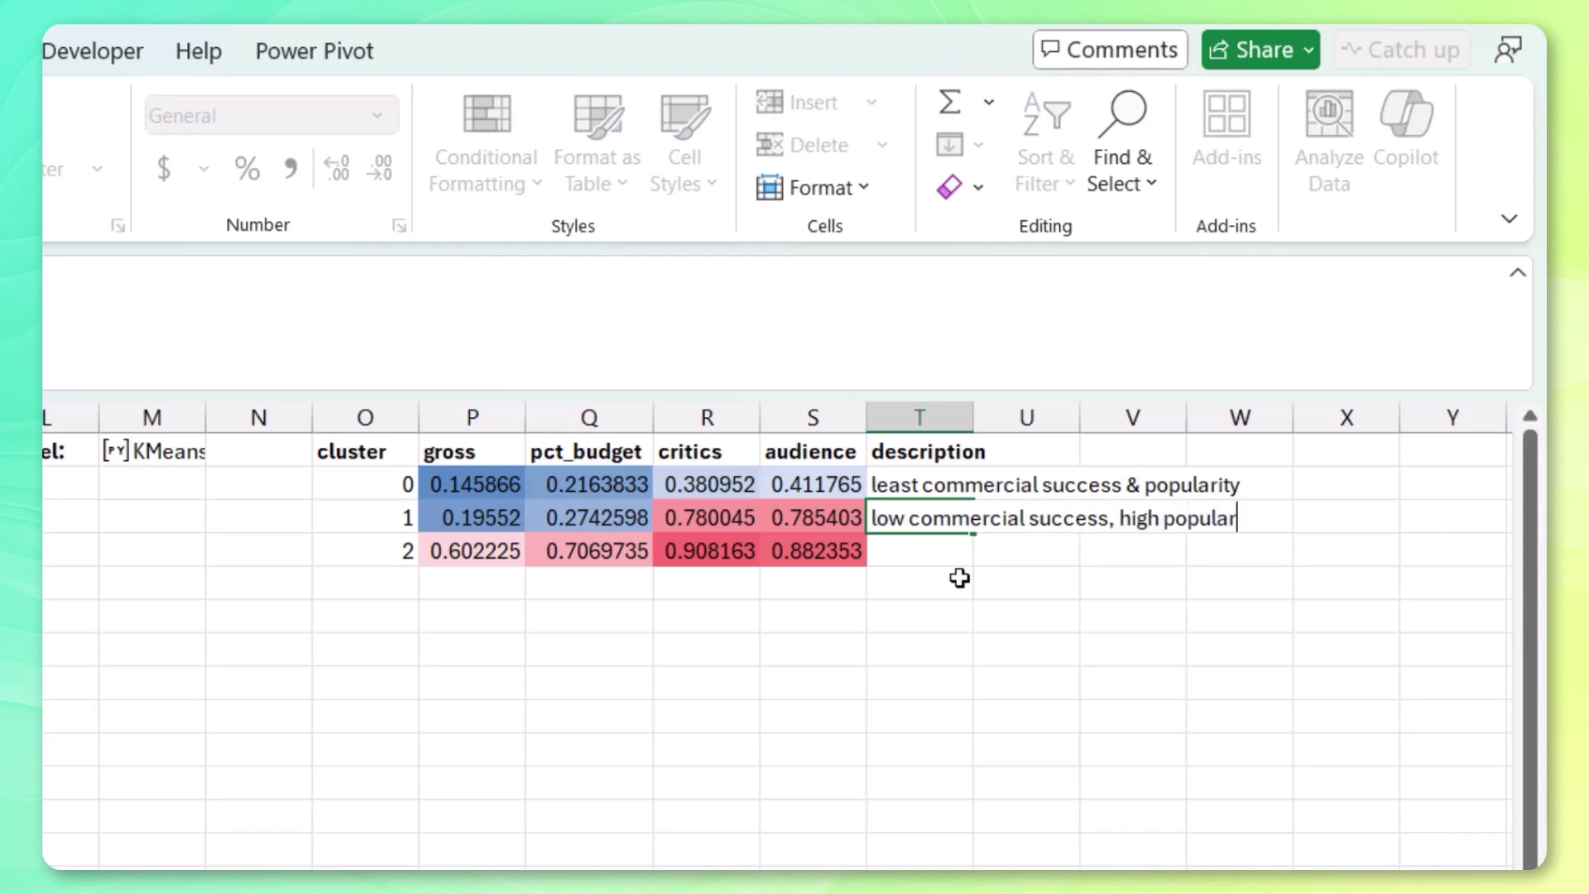
text(ity)
key(Return)
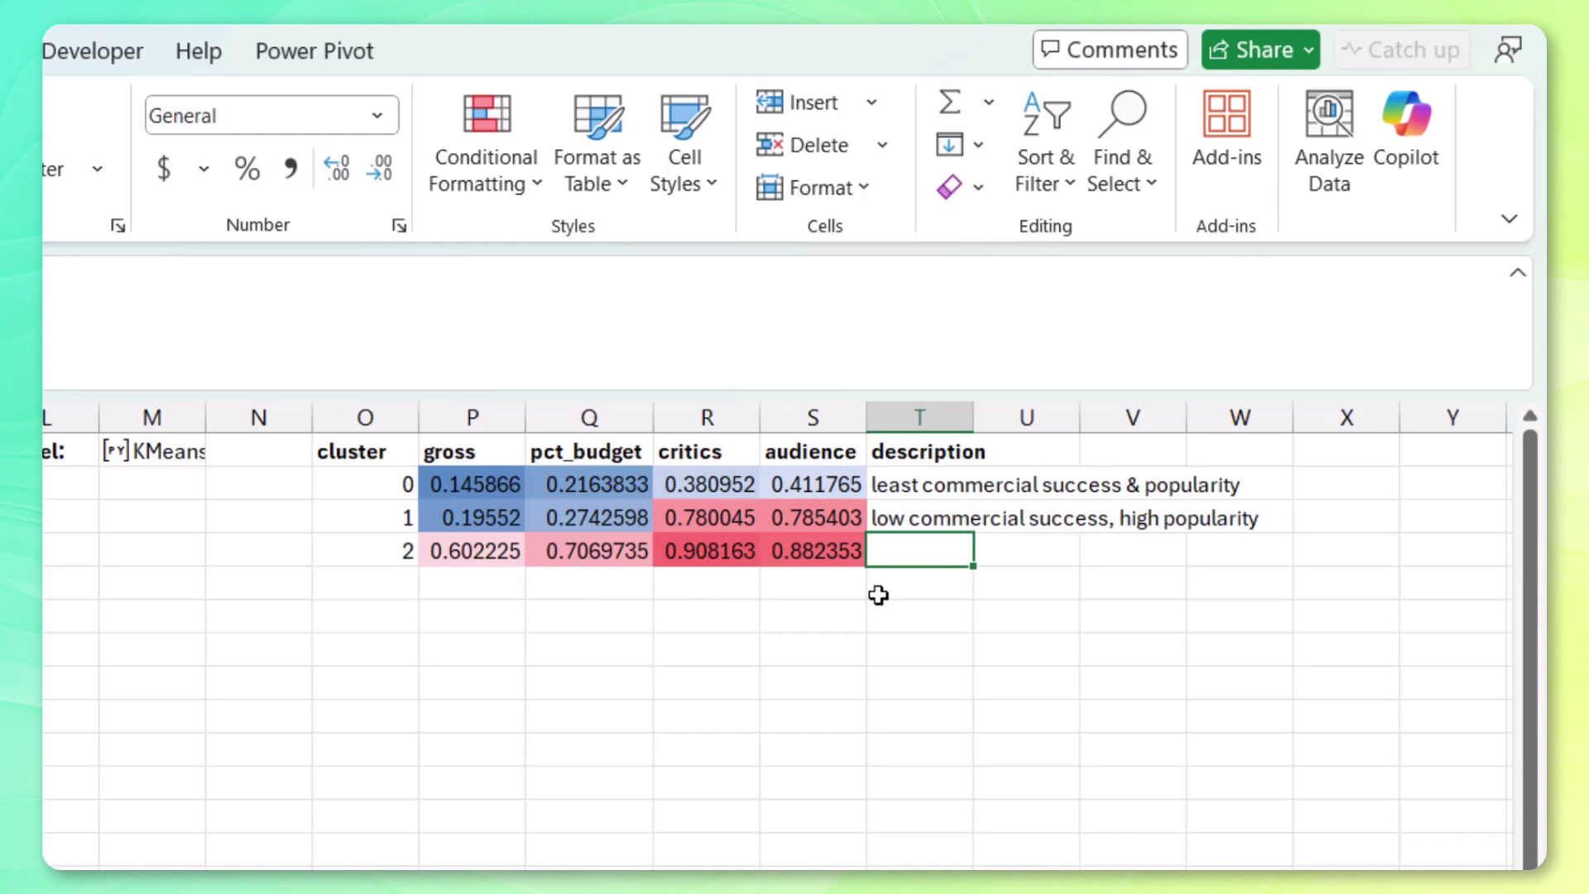
text(most co)
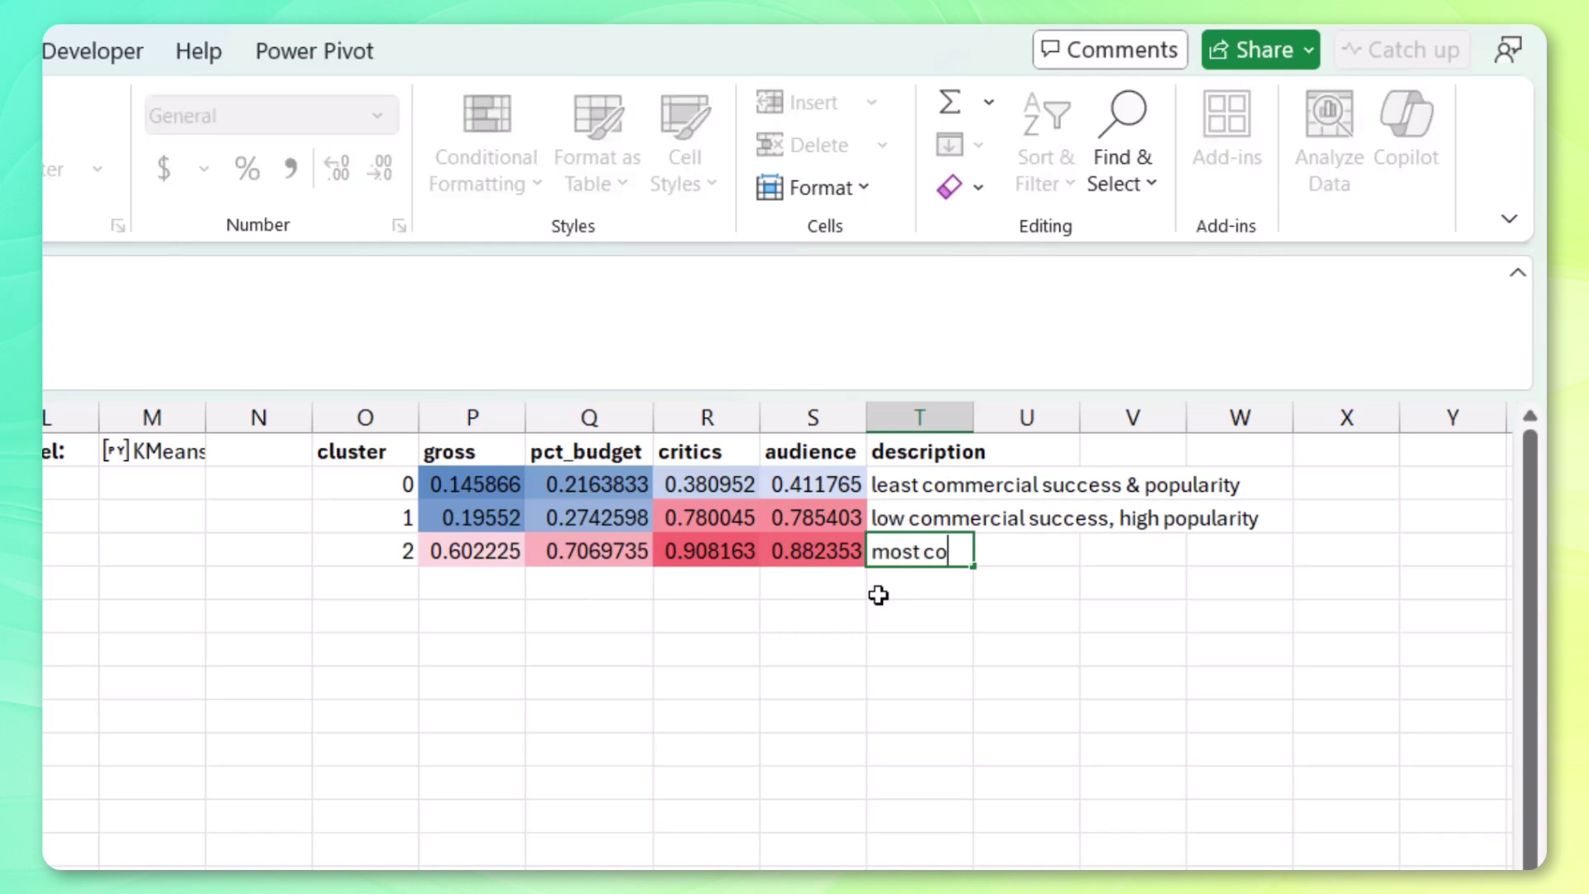
text(mmercial success)
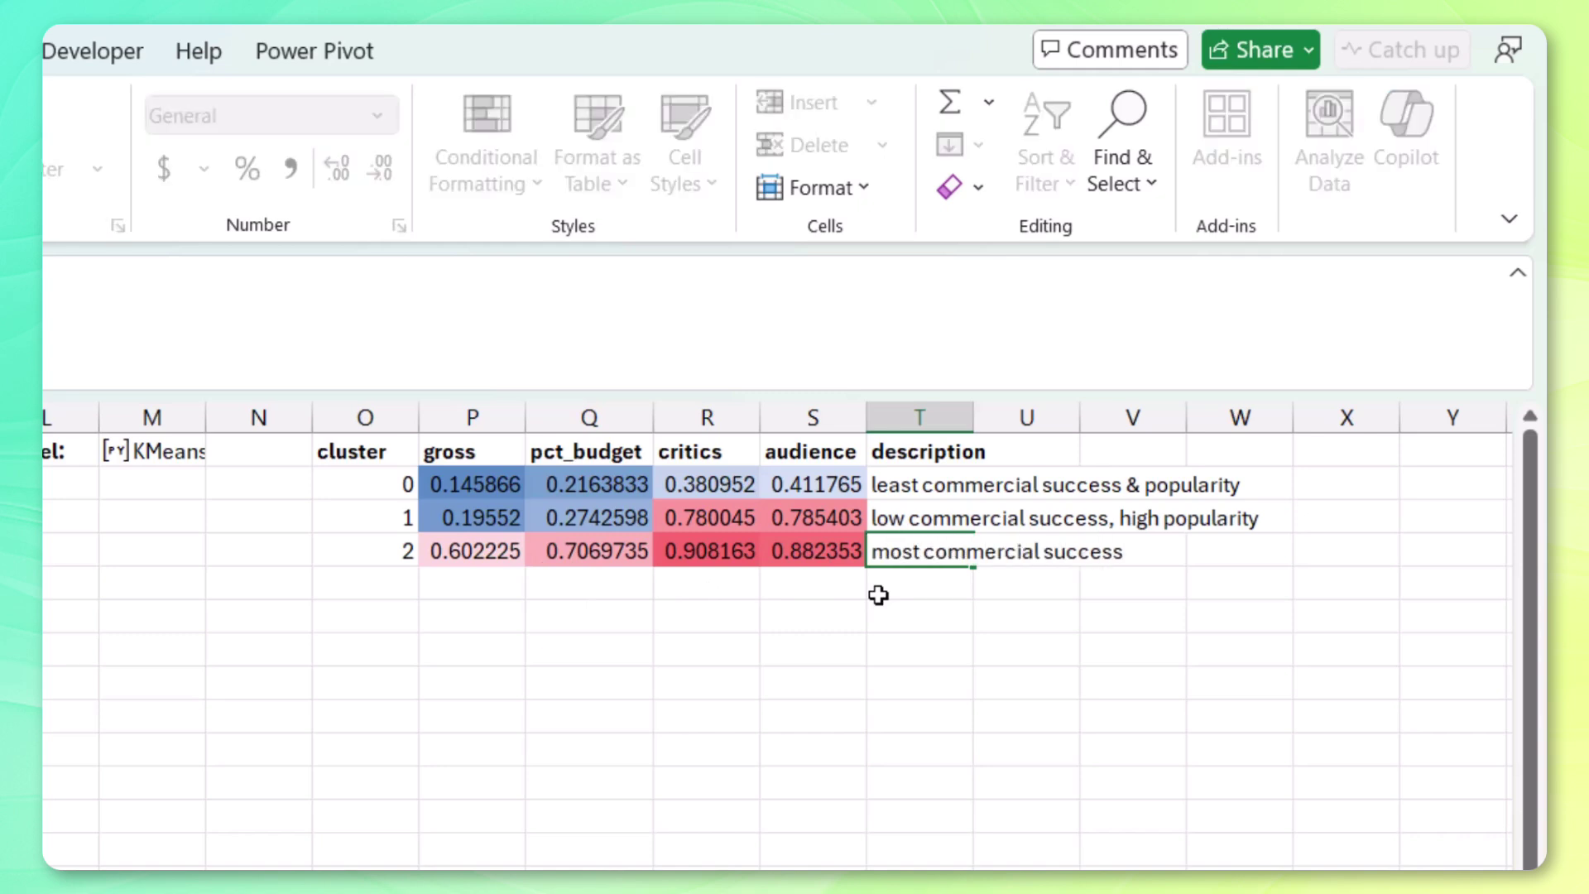
text( & popularity)
key(Return)
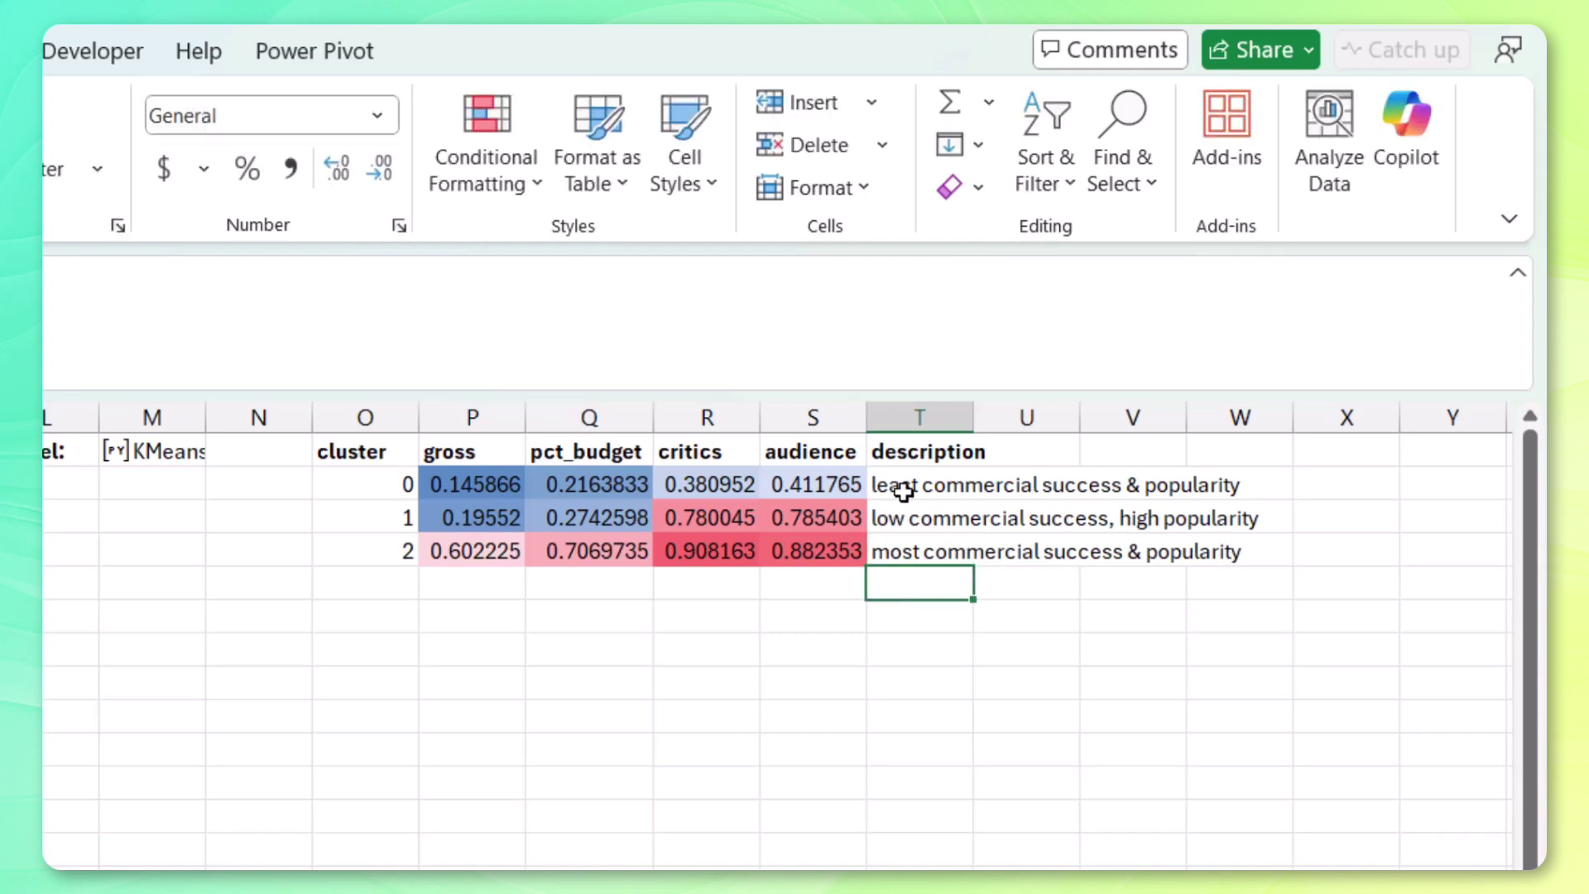
- Widen the description column and add a 'movies' header in U1
double_click(973, 417)
click(1350, 451)
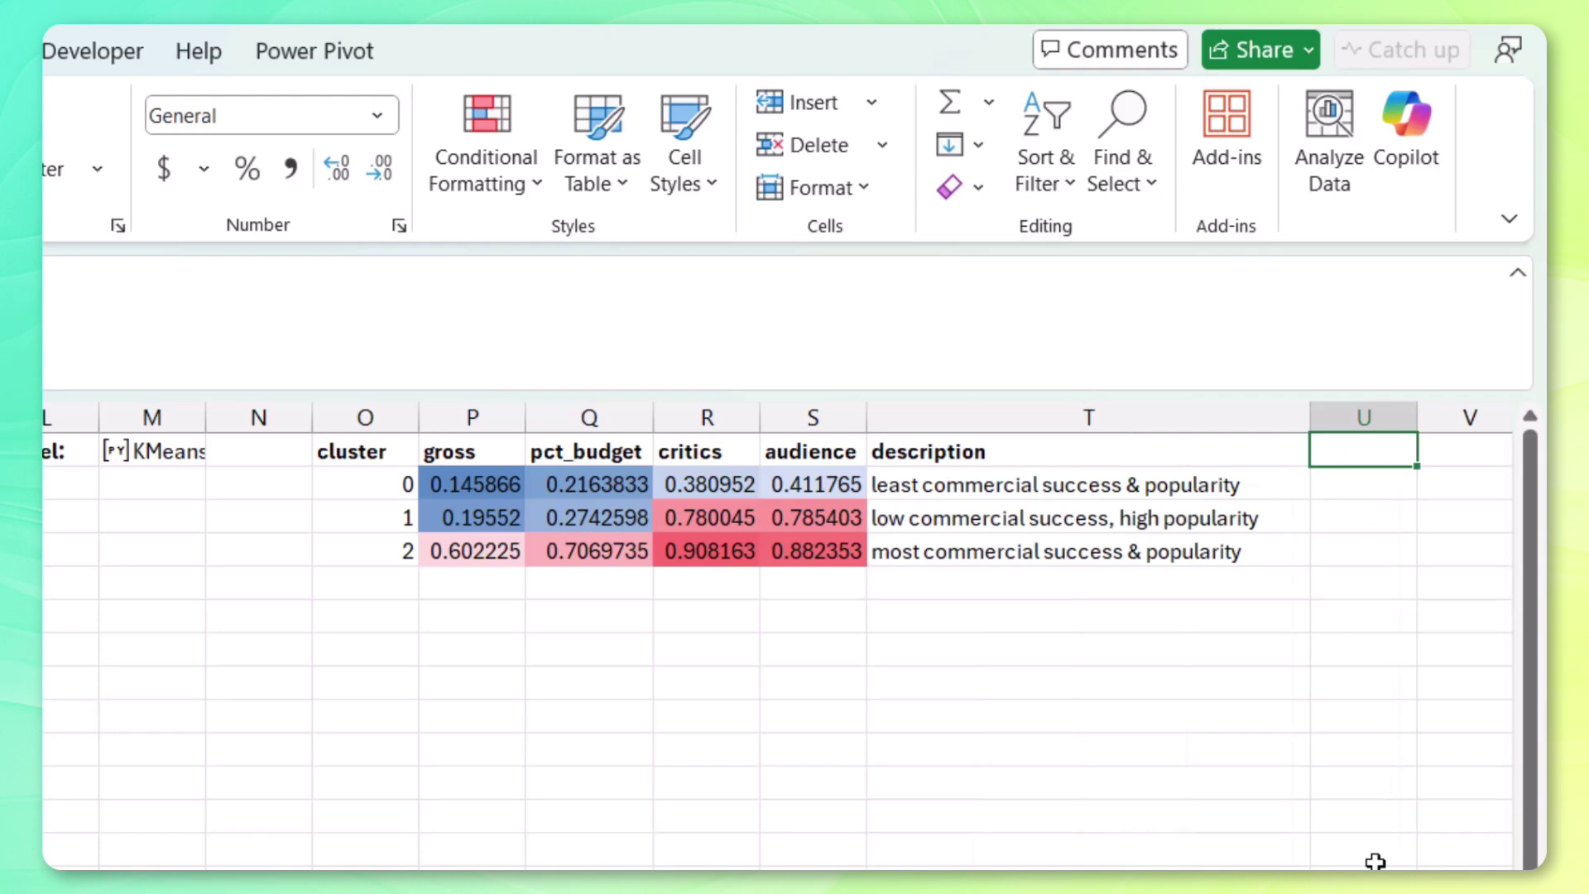
text(movies)
key(Return)
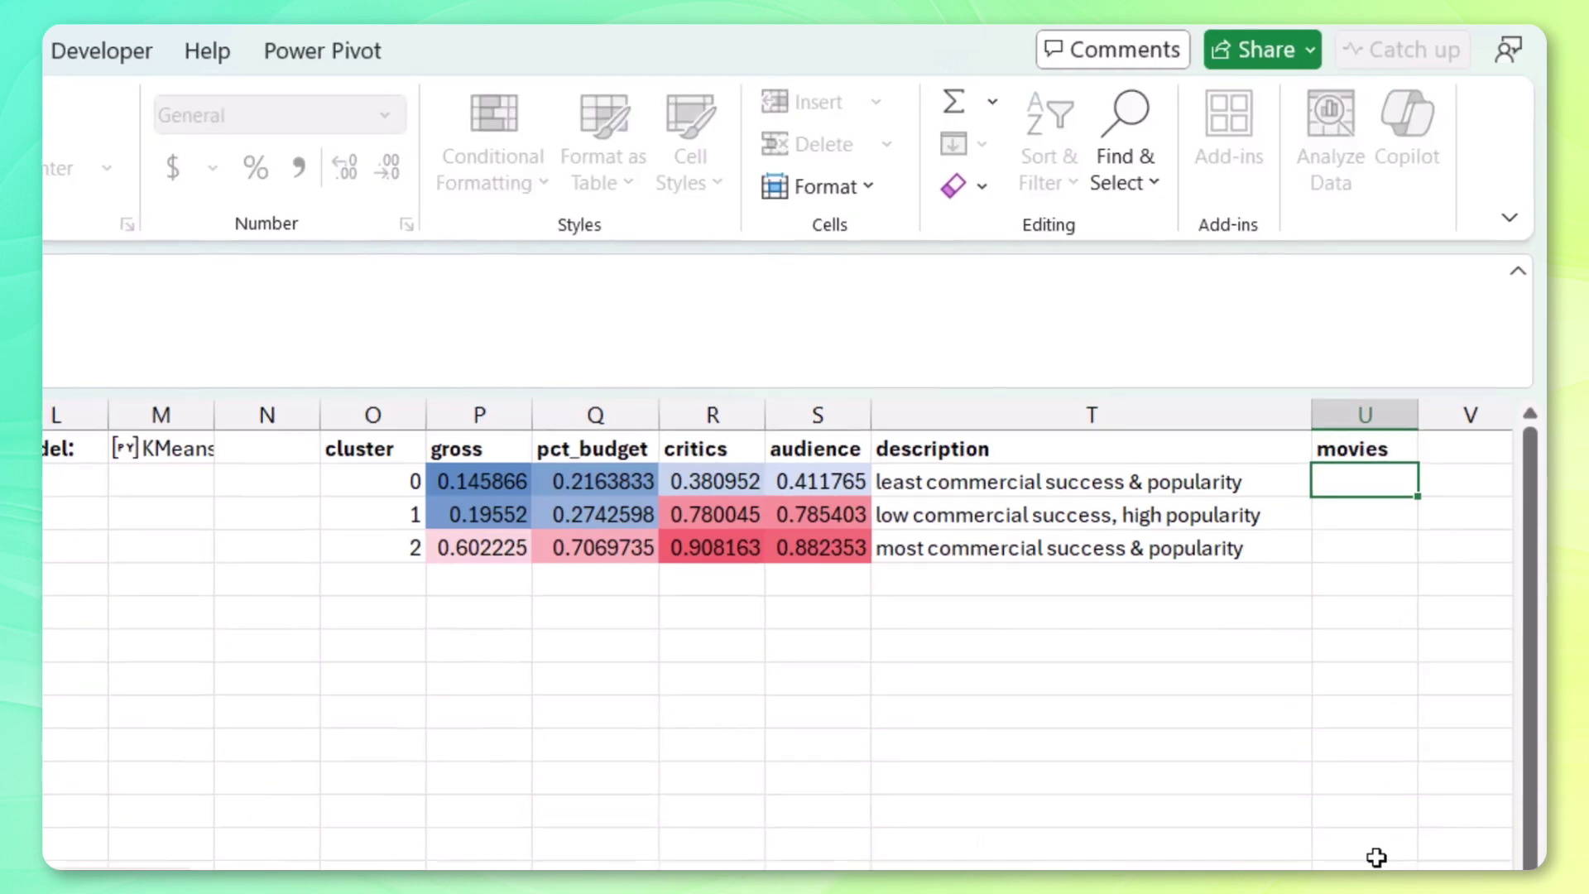
- Enter =COUNTIF(G2#,O2#) in U2 to count the films in each cluster
text(=coun)
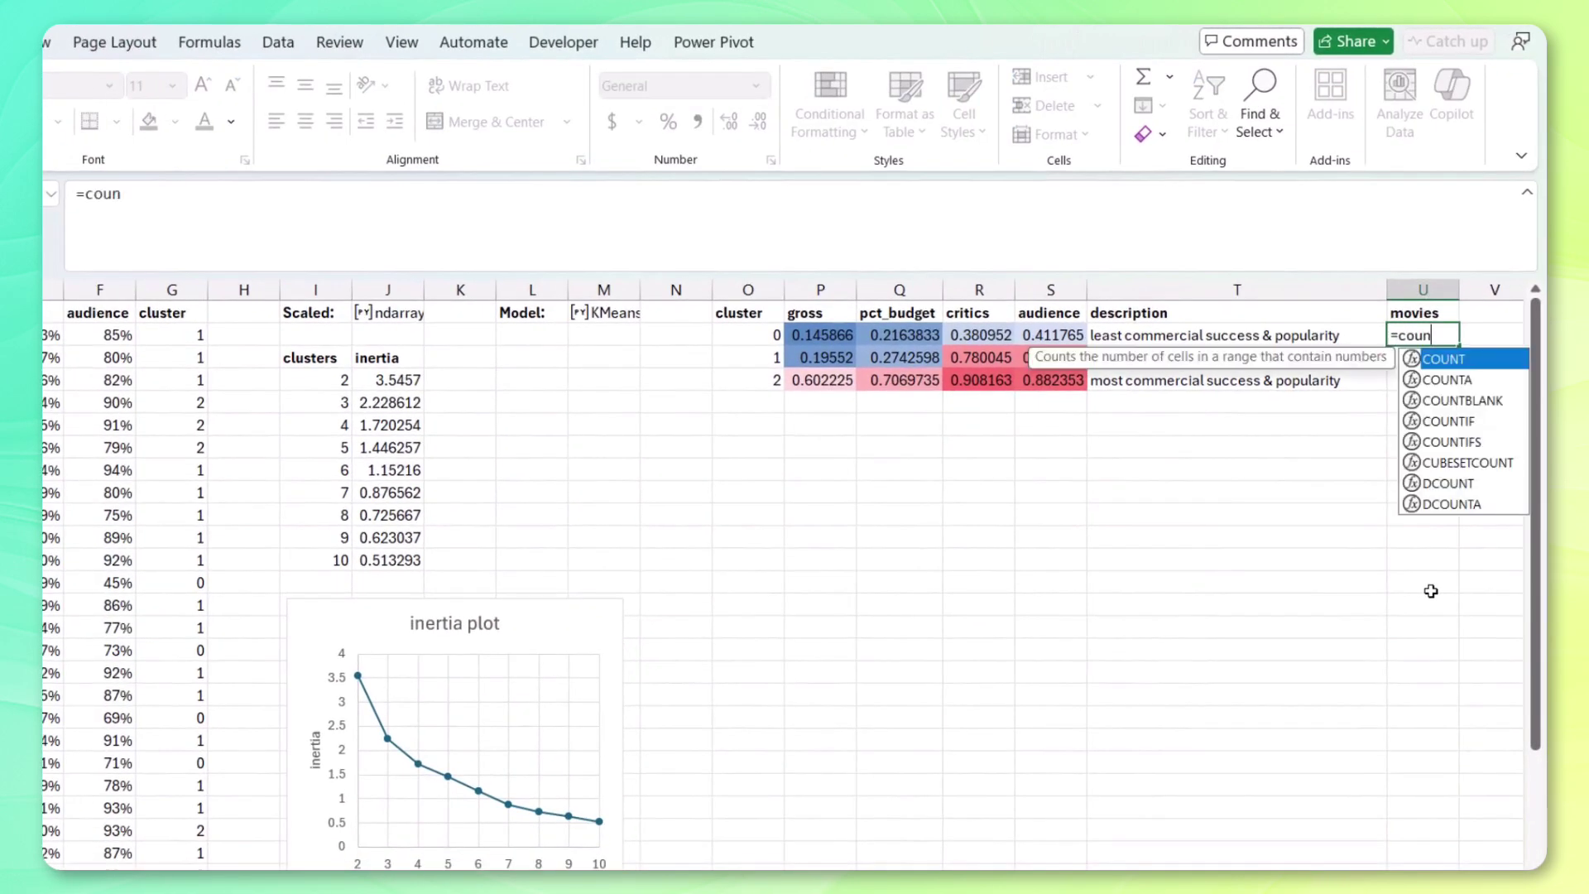
key(Down)
key(Down)
key(Down)
key(Tab)
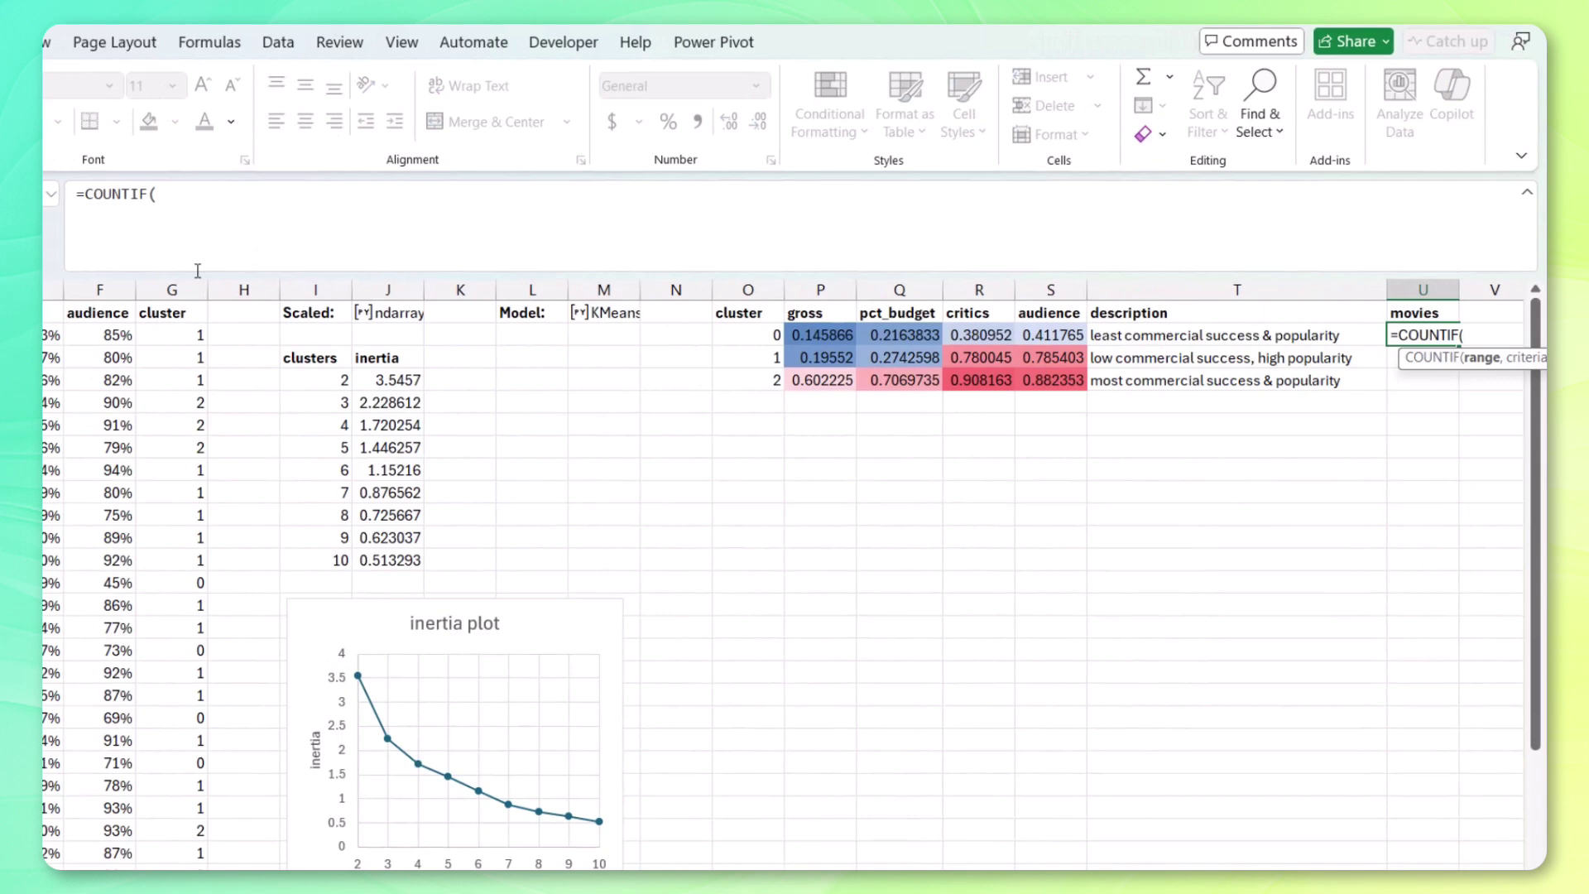
click(187, 330)
text(#,)
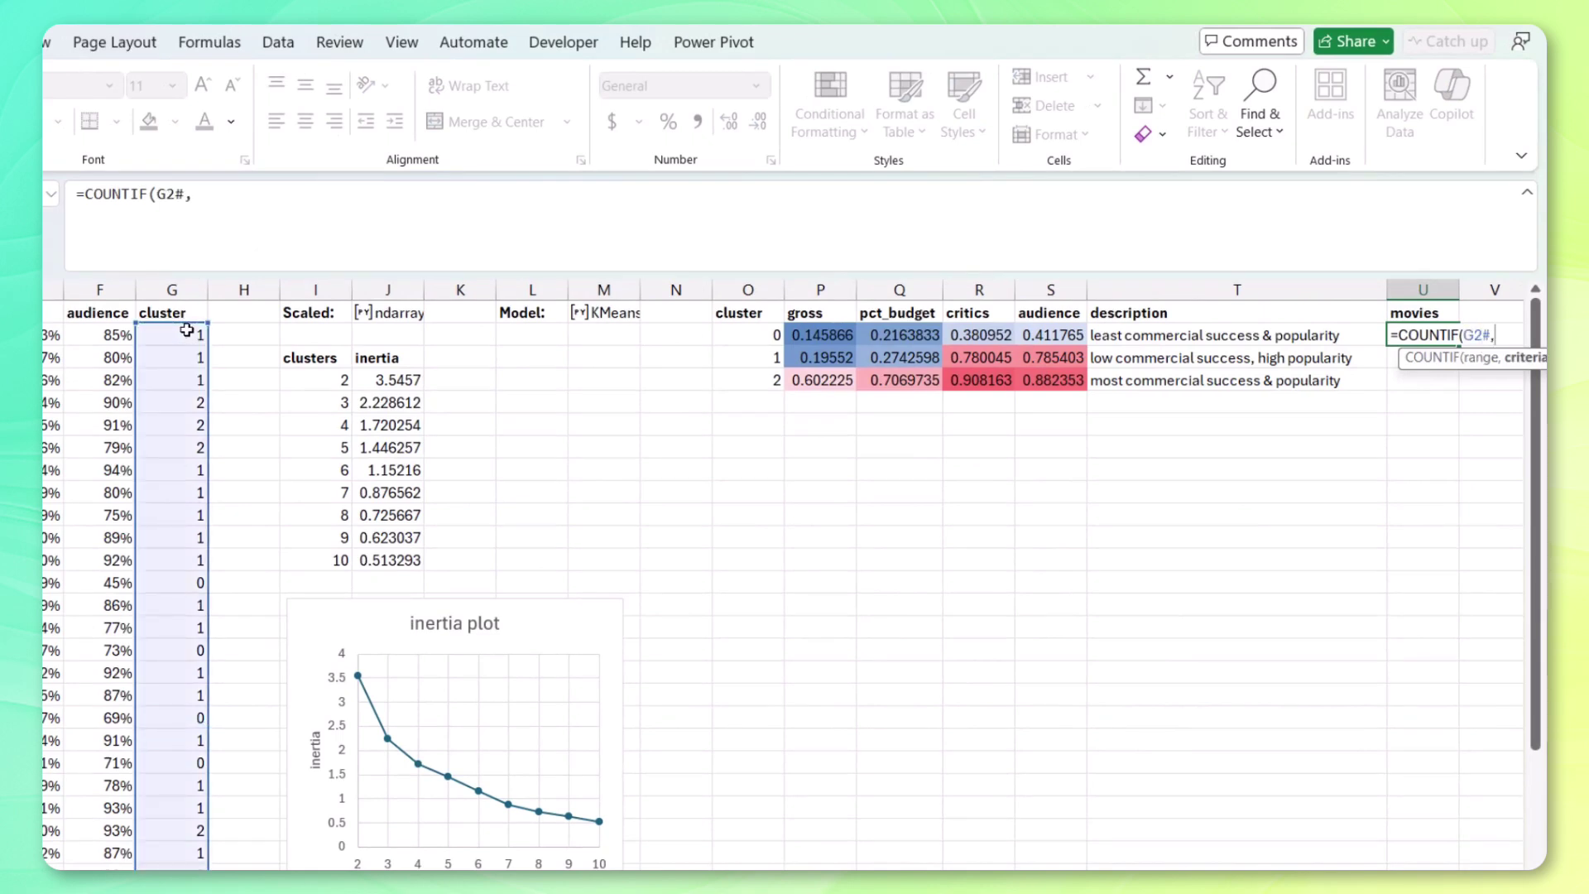
click(731, 333)
text(#)
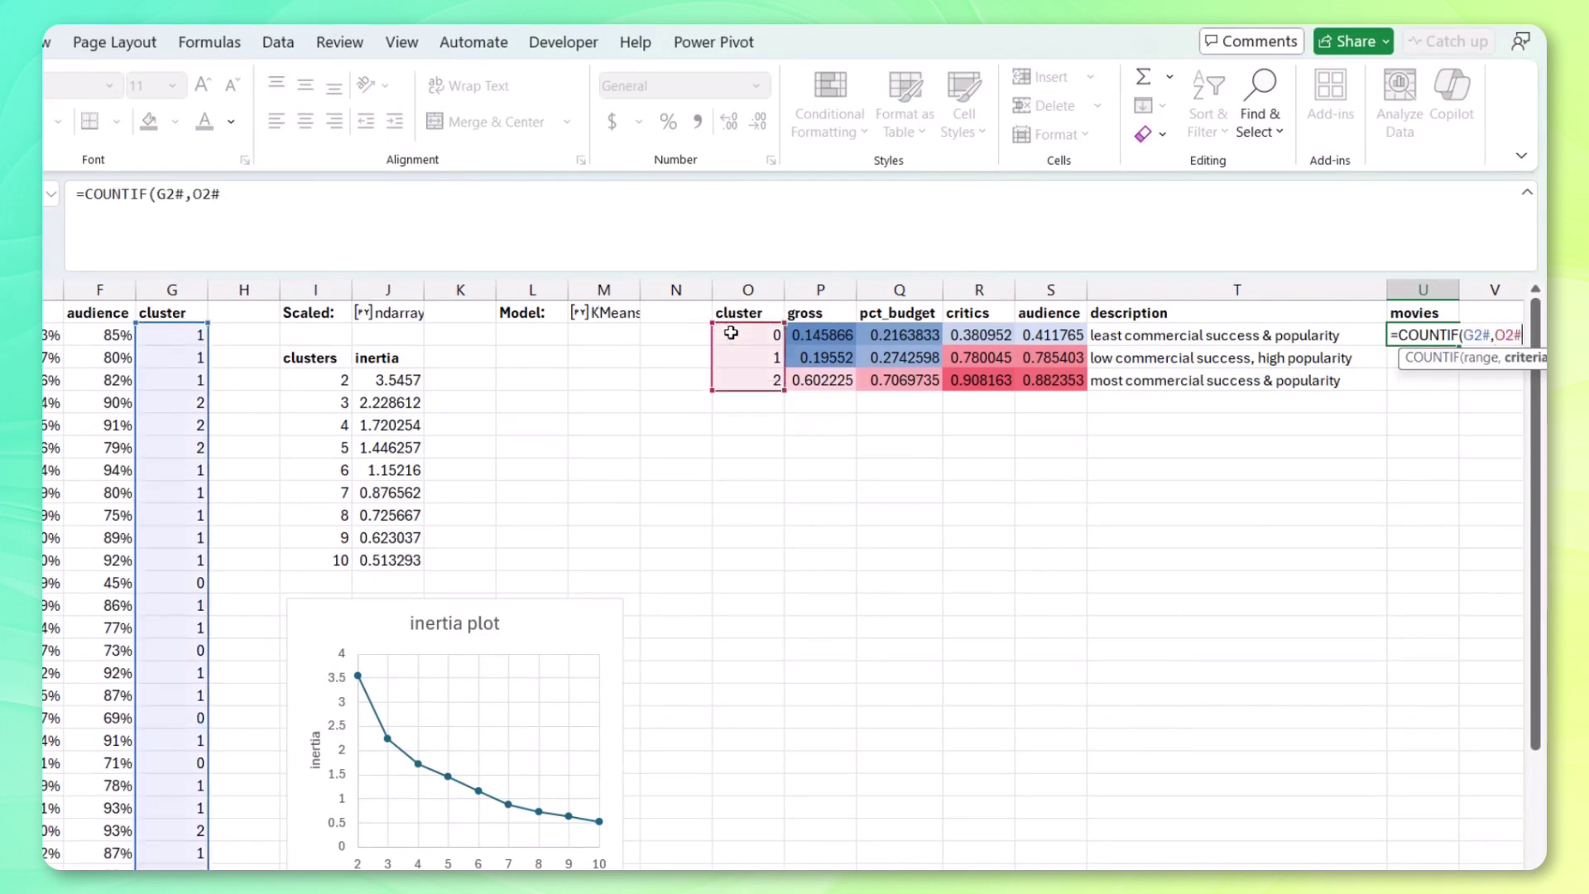
text())
key(Return)
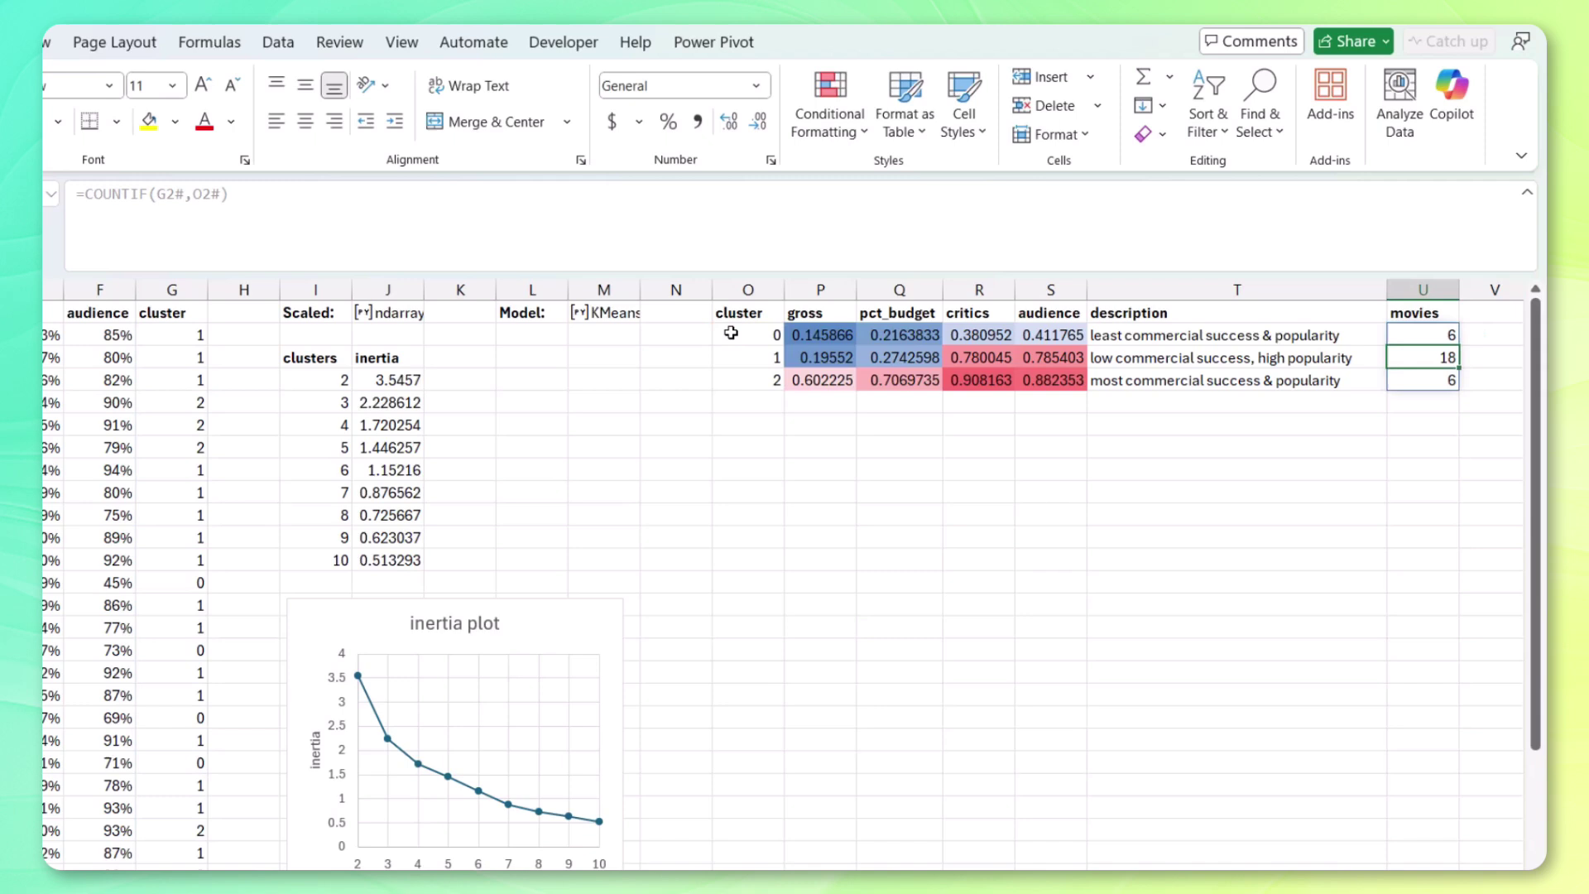
- Verify the counts 6, 18 and 6 for clusters 0–2 and collapse the formula bar
click(1443, 332)
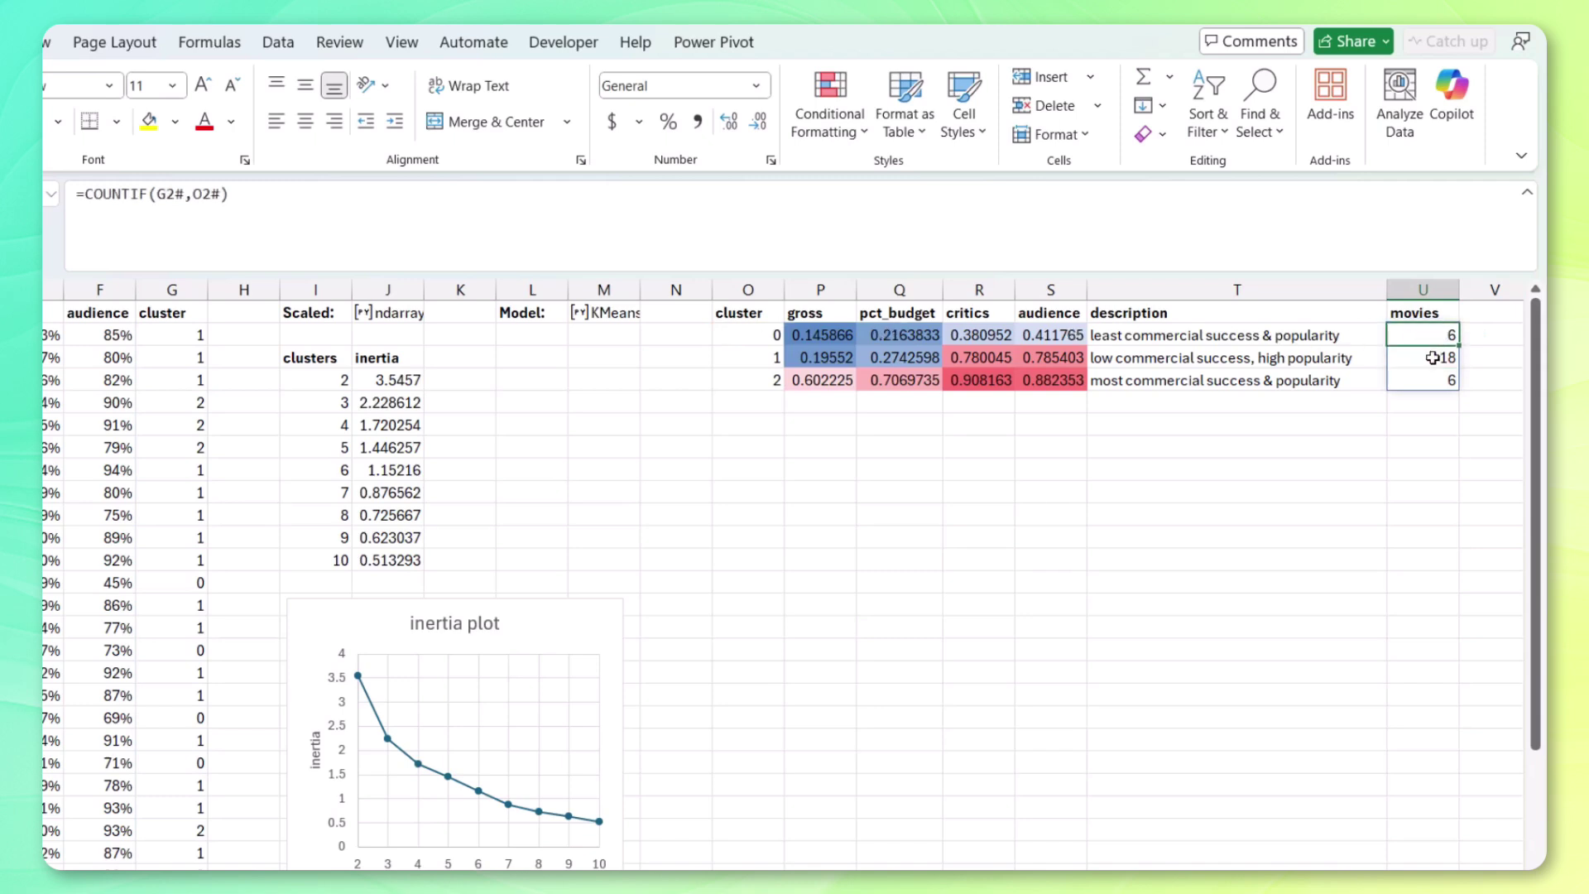
click(1432, 356)
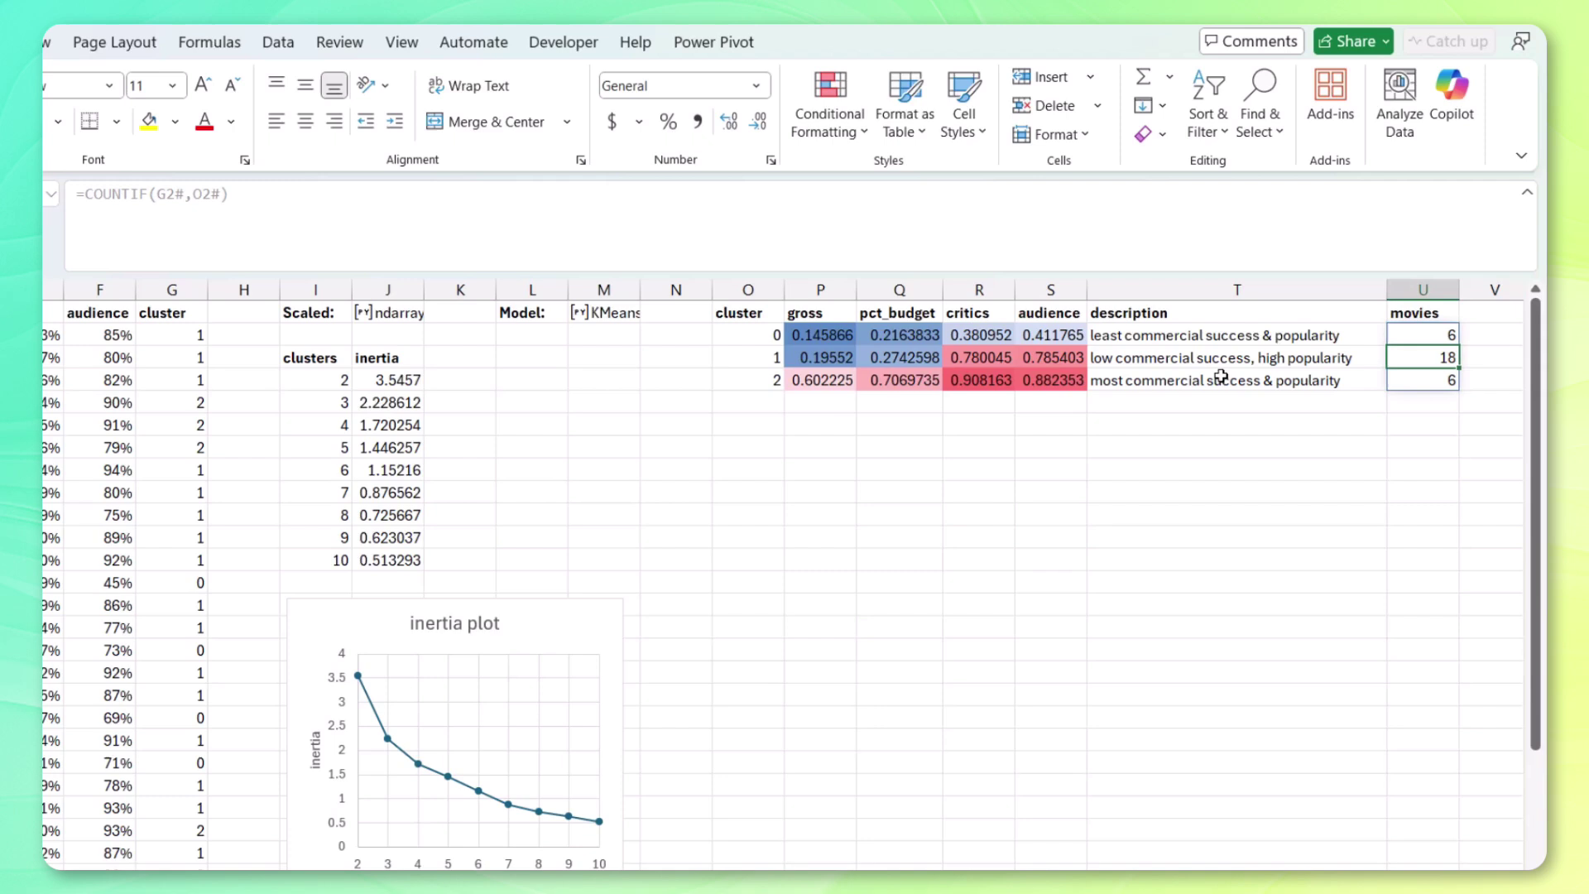
click(1422, 379)
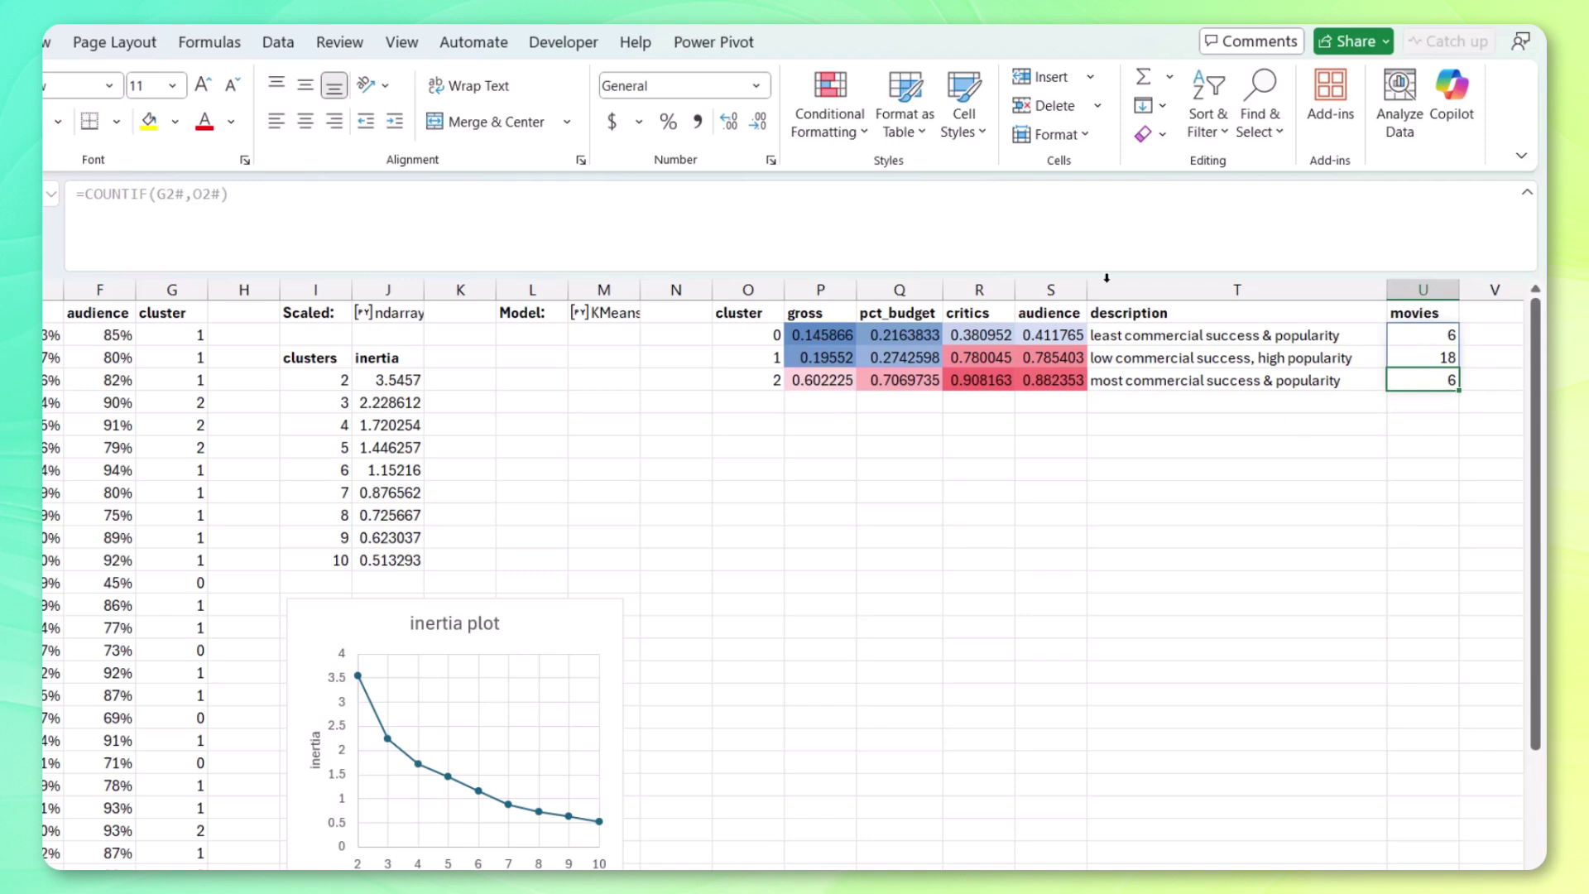
drag(401, 271, 401, 209)
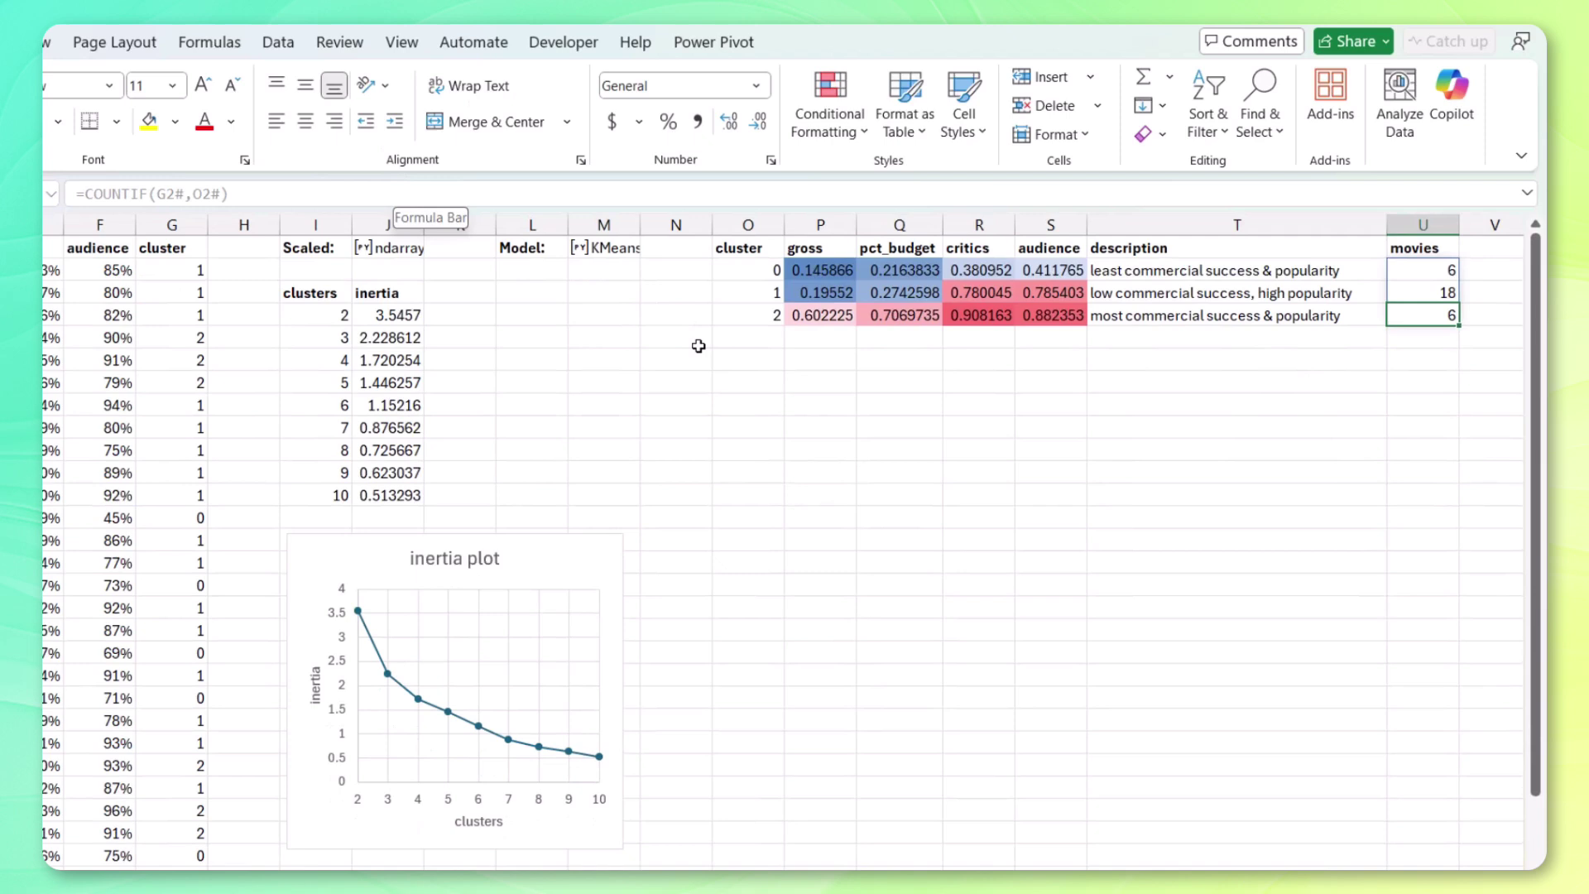
click(729, 382)
- Add the heading 'Best performing Marvel movies:' below the cluster table
double_click(728, 383)
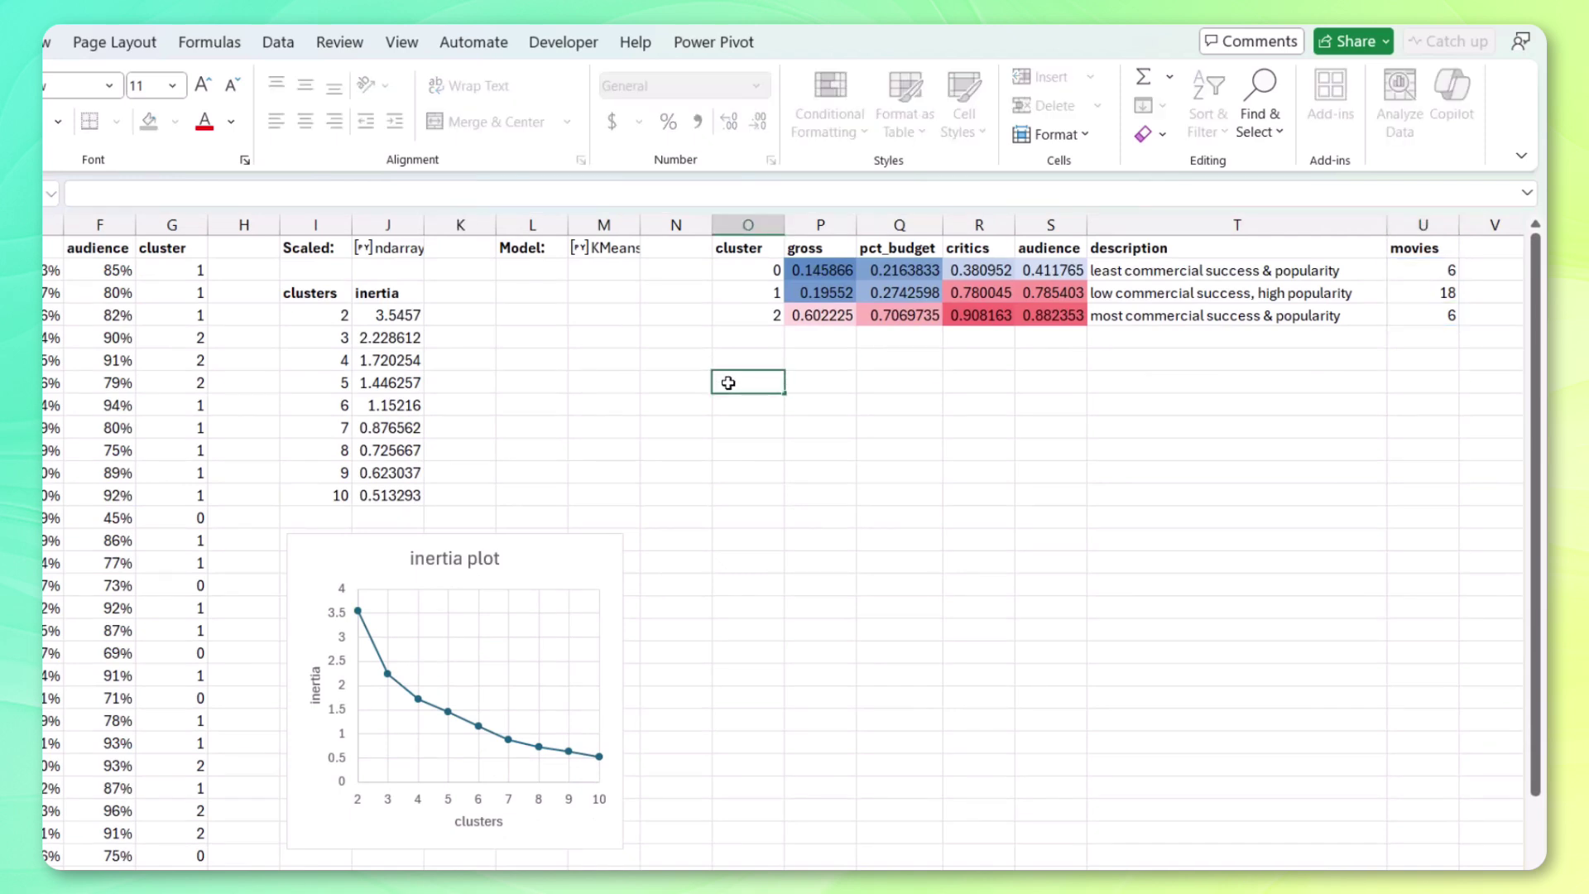
text(Best perform)
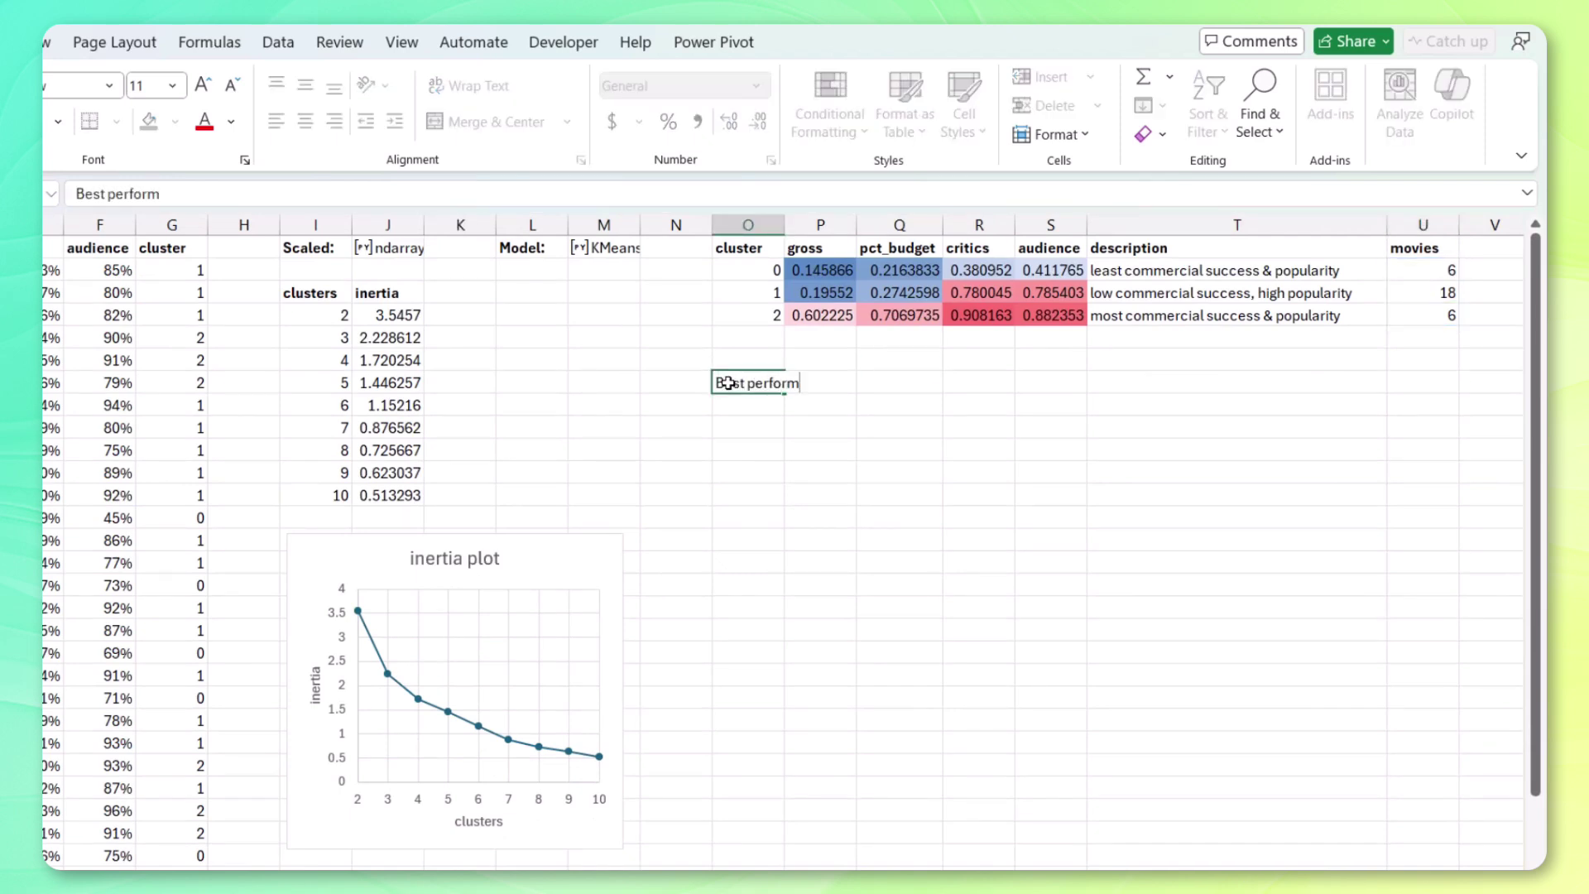
text(ing Marvel m)
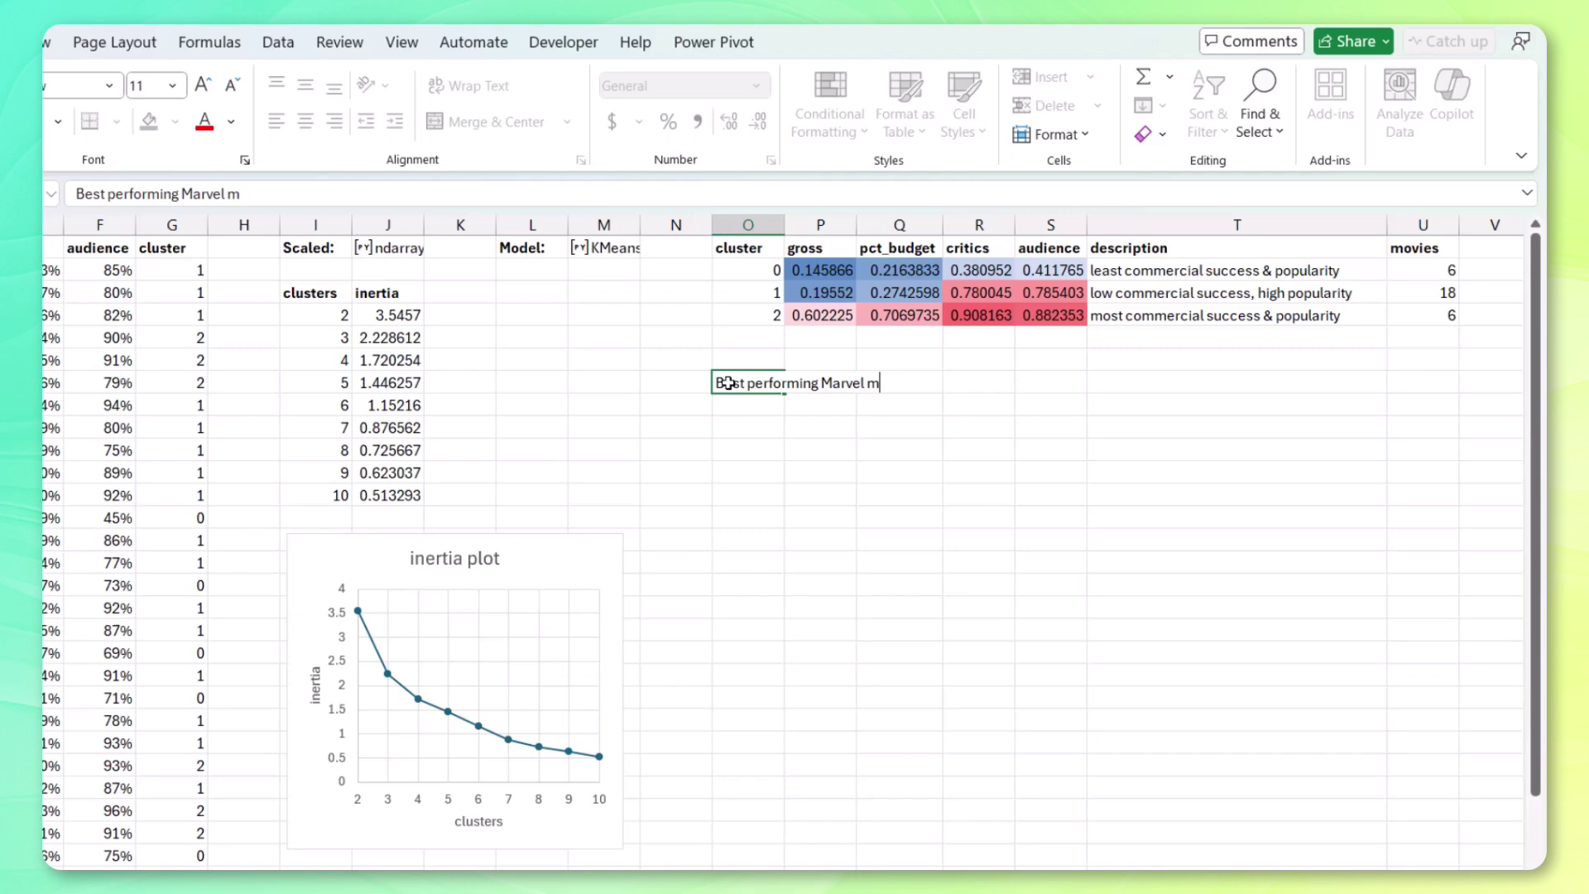
text(ovies:)
key(Return)
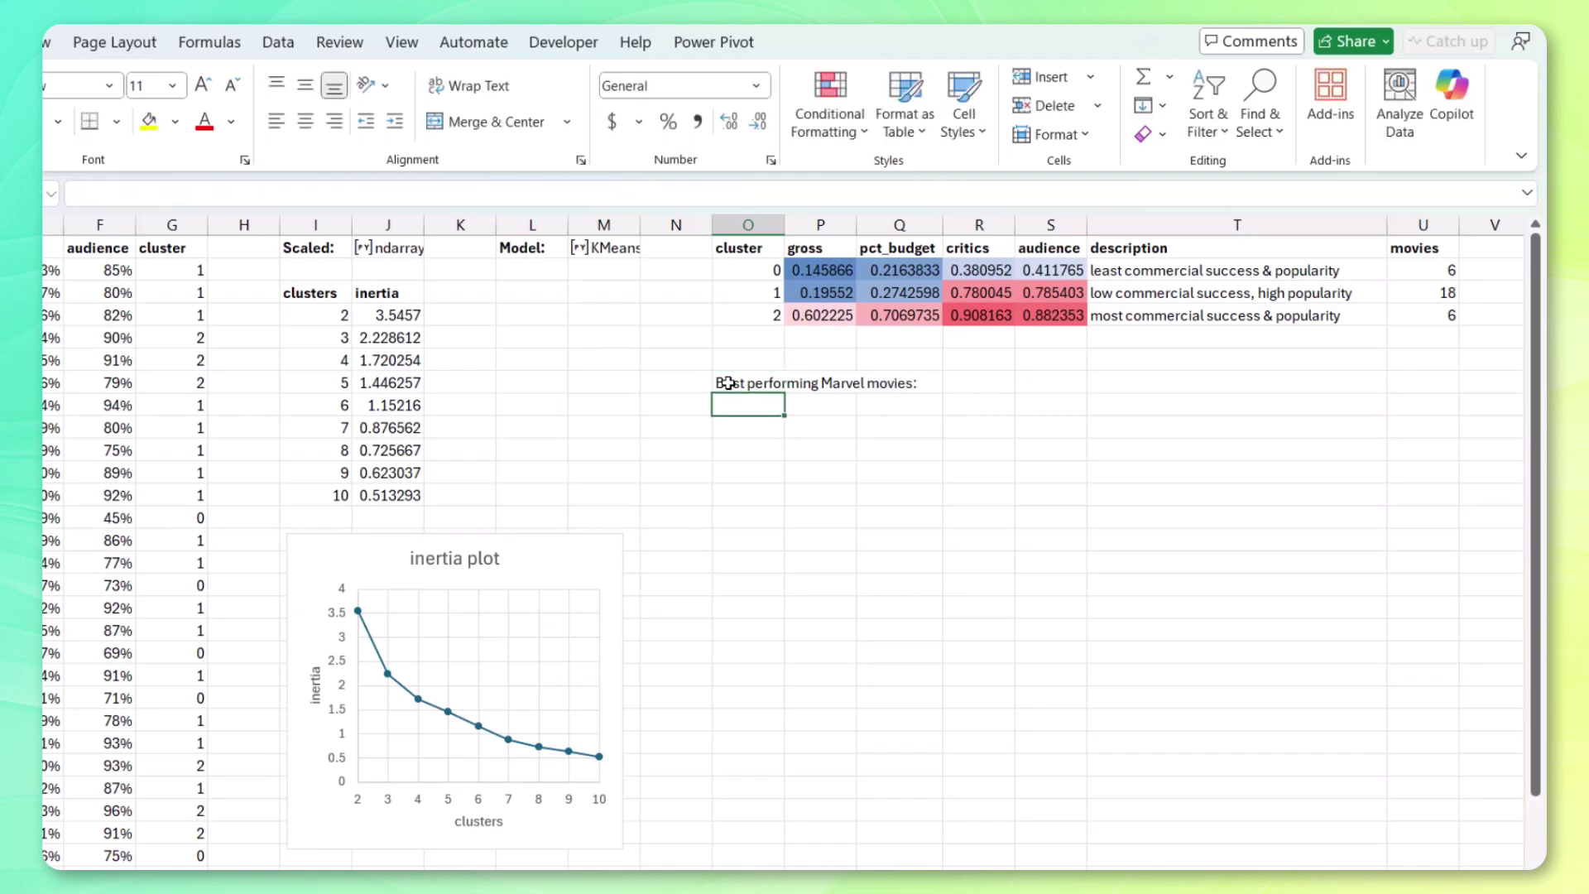
- Enter =FILTER(A2:A31,G2#=2) under the heading to list the cluster-2 films
text(=FILTER()
scroll(727, 383, left, 3)
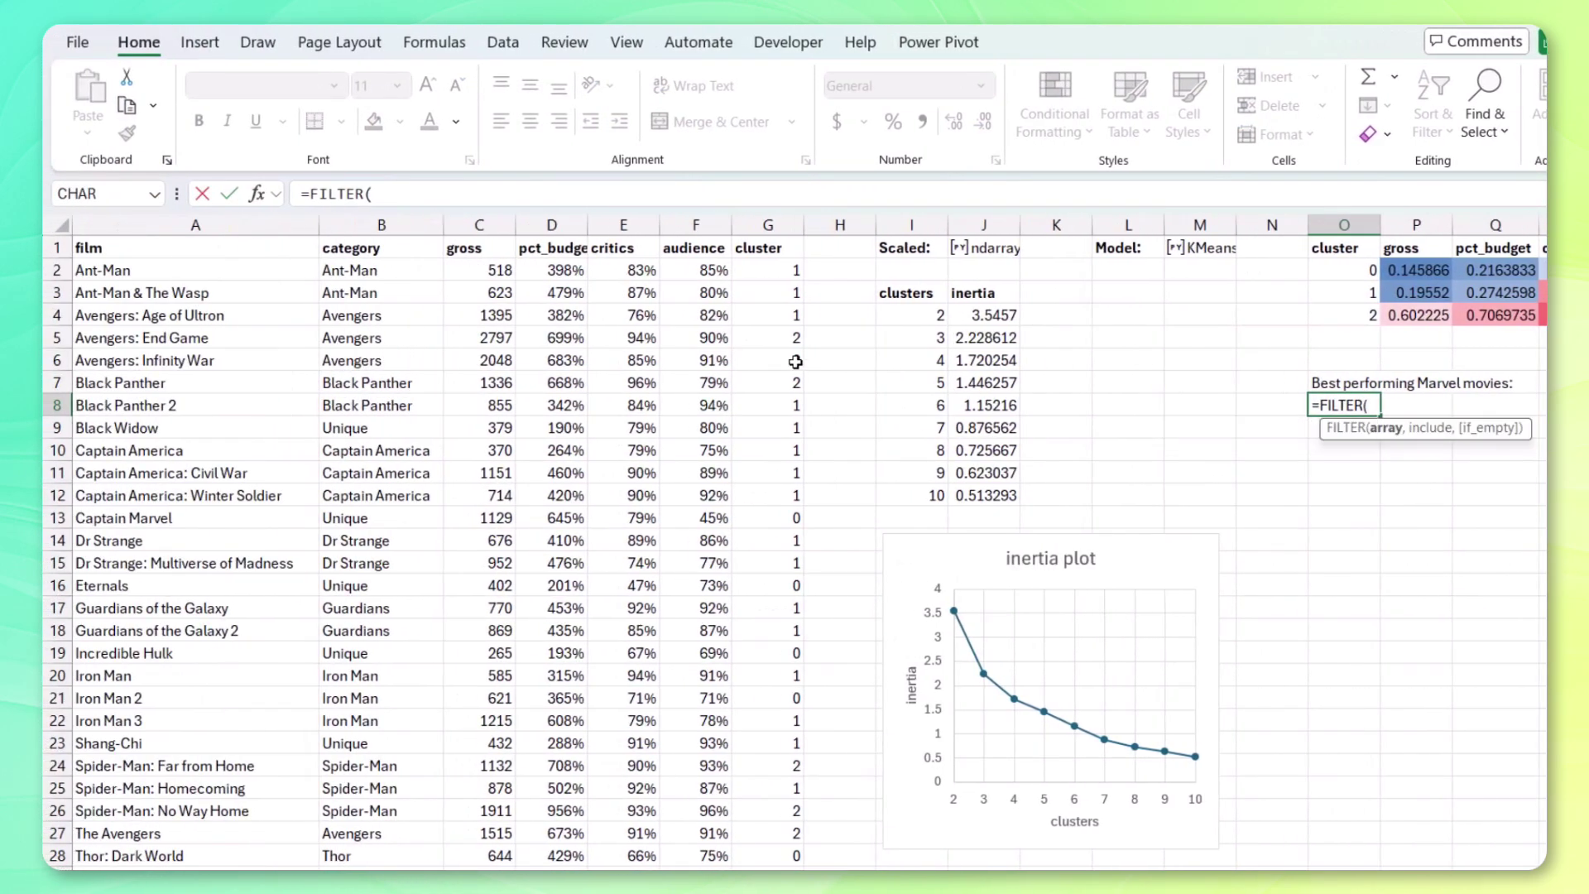
click(126, 269)
key(ctrl+shift+Down)
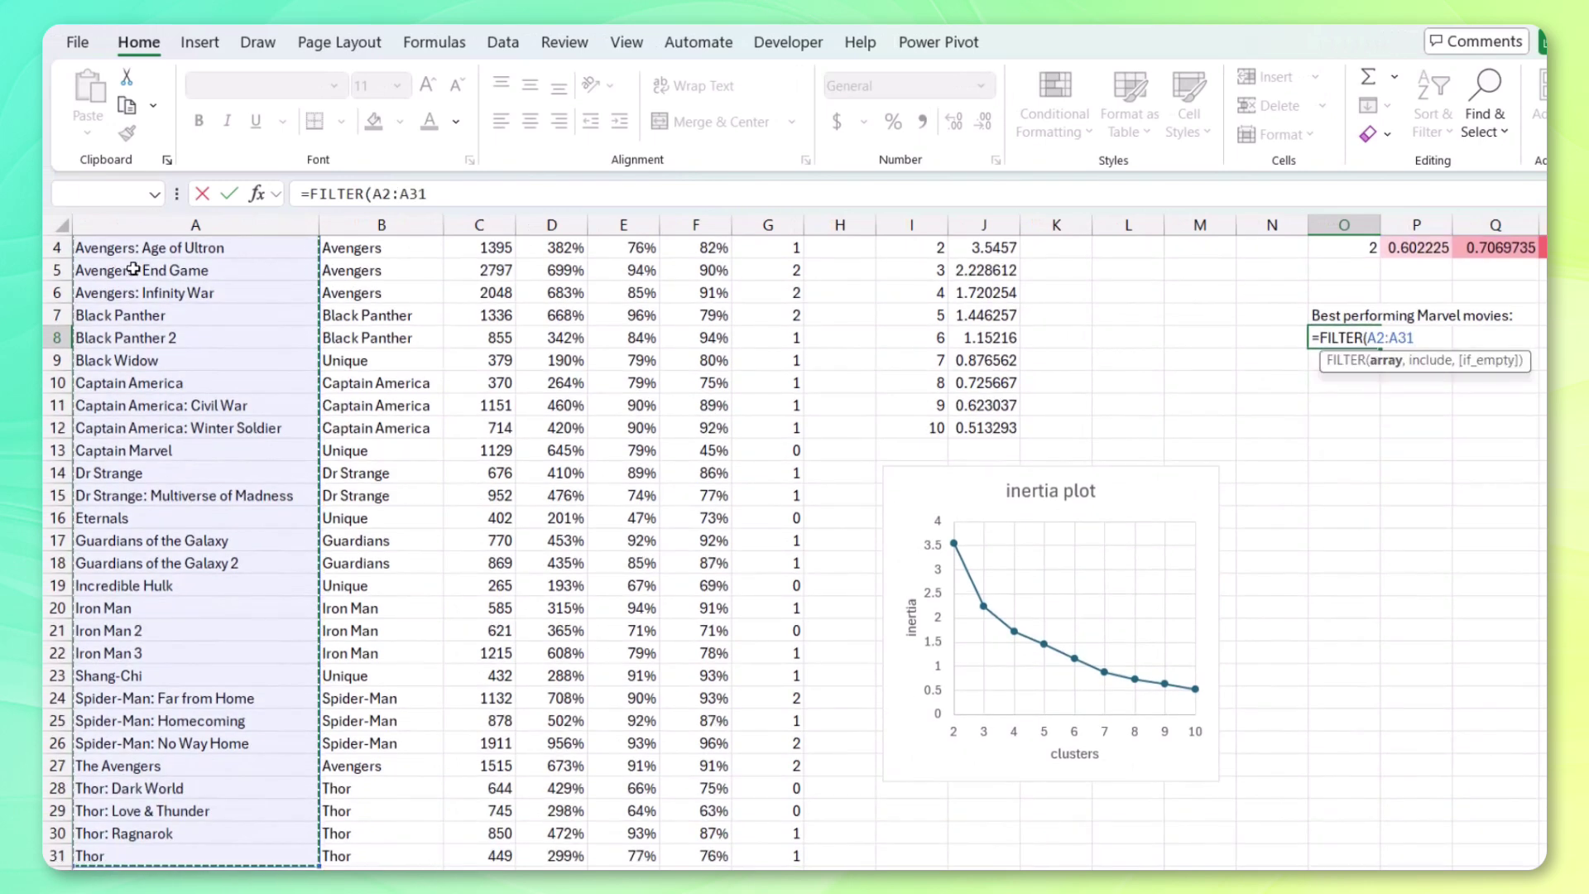
text(,)
key(Down)
key(Left)
key(Left)
key(Left)
key(Left)
key(Left)
key(Left)
key(Left)
key(Left)
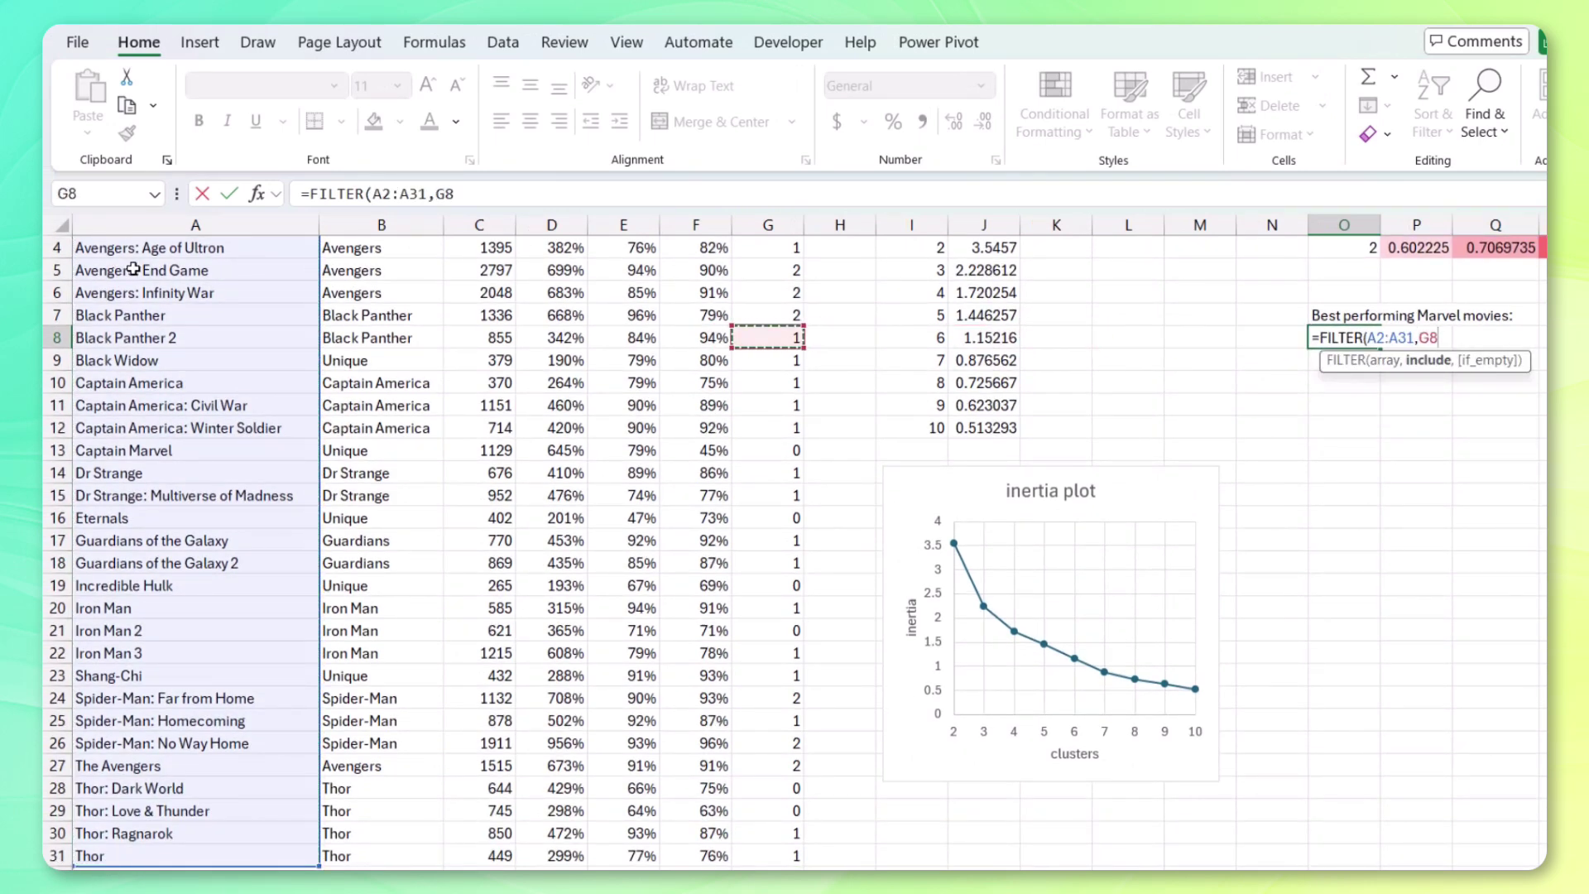
key(ctrl+Up)
key(ctrl+shift+Down)
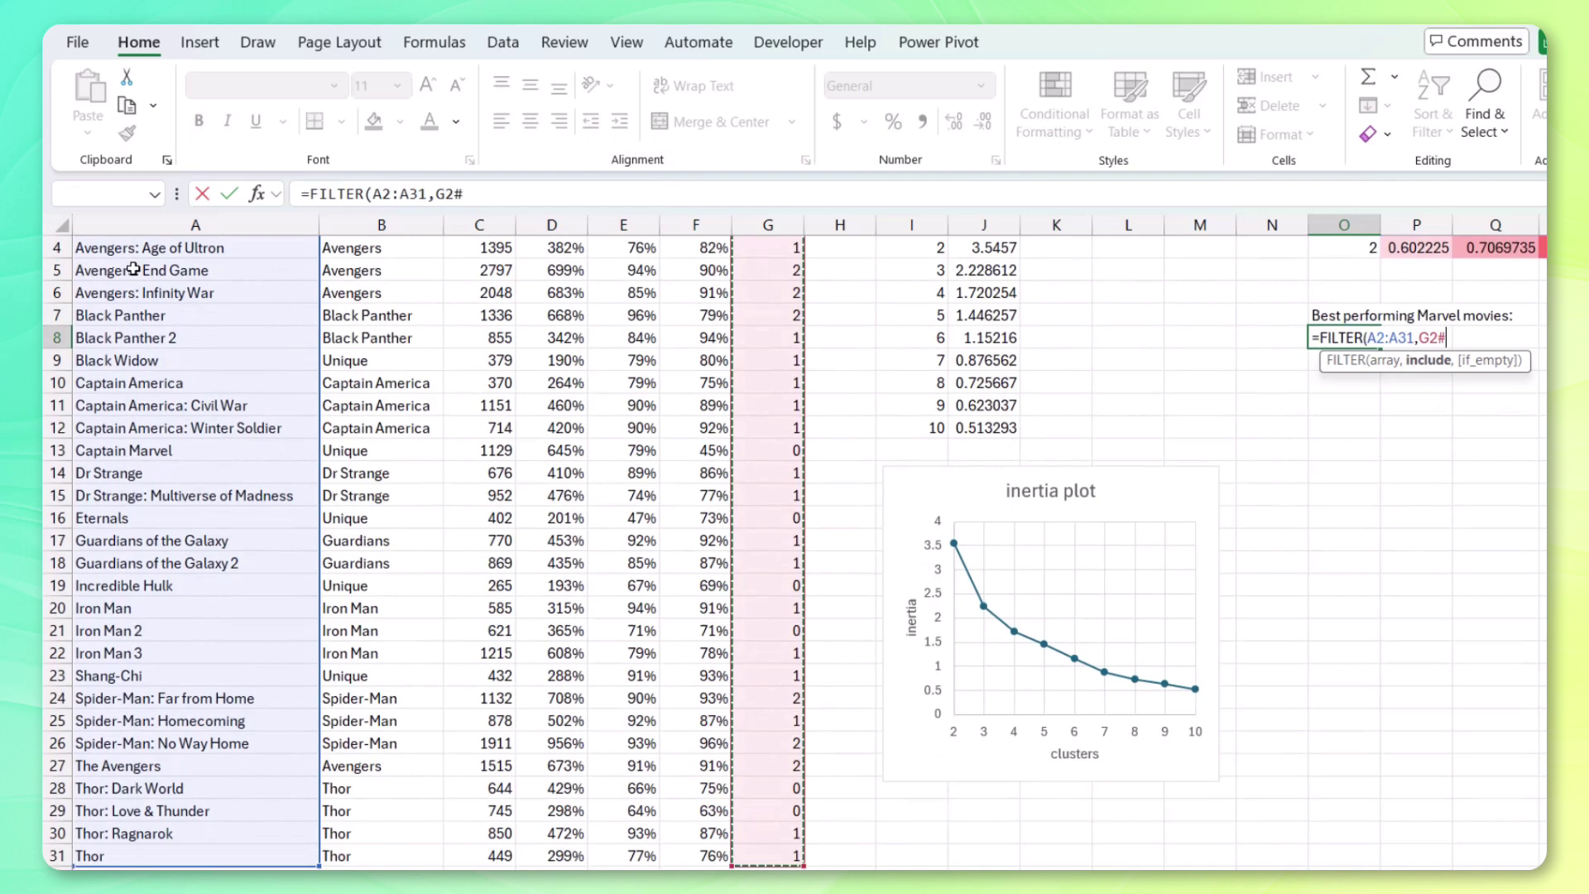
text(=2))
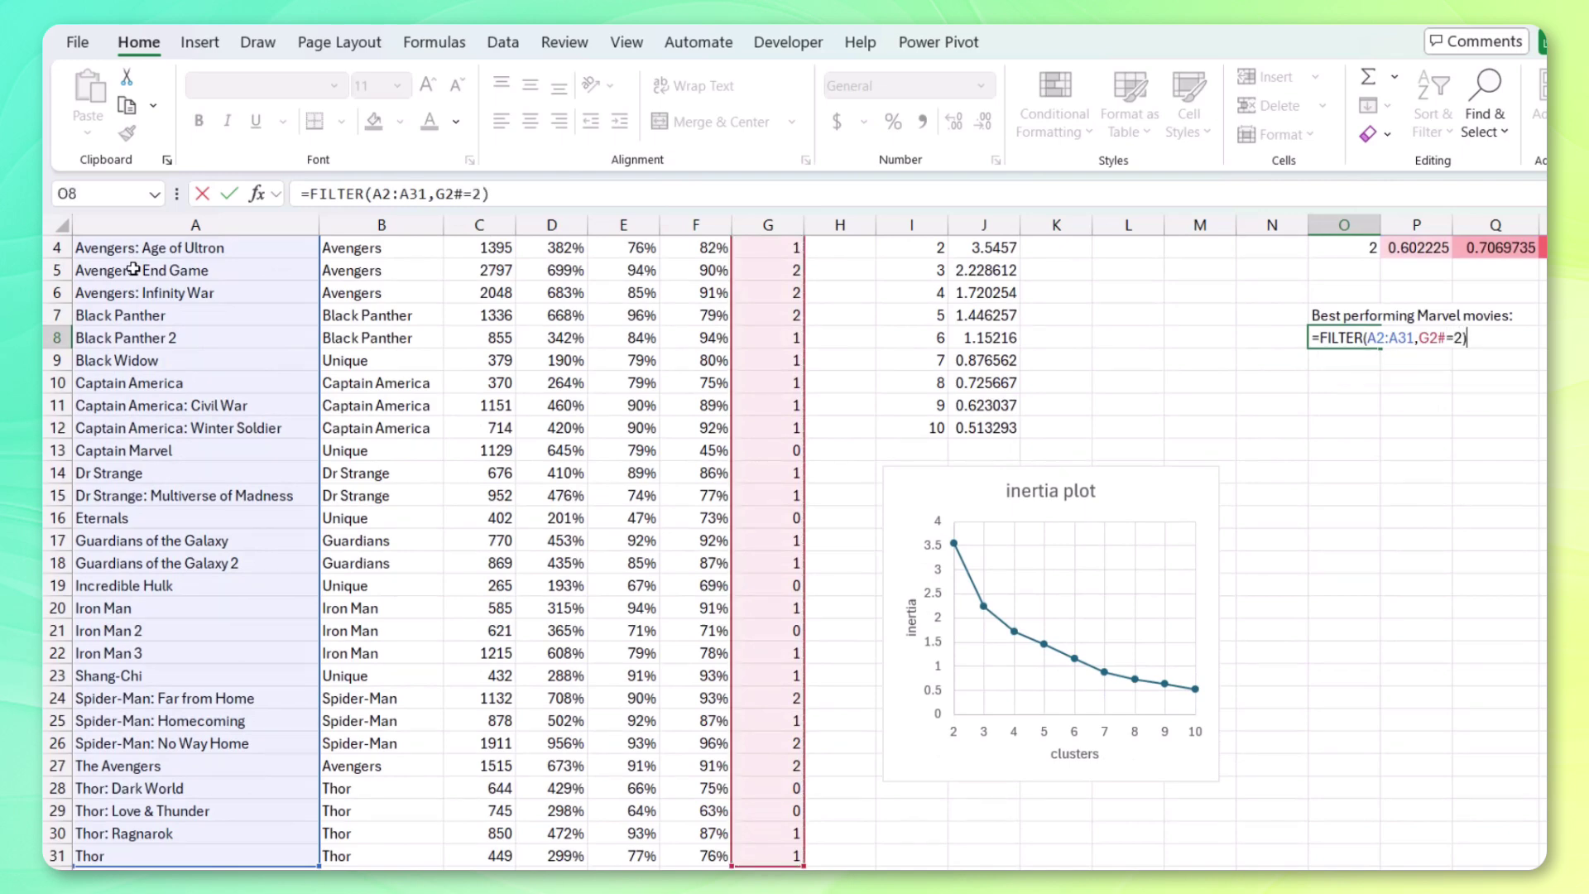
key(Return)
key(Up)
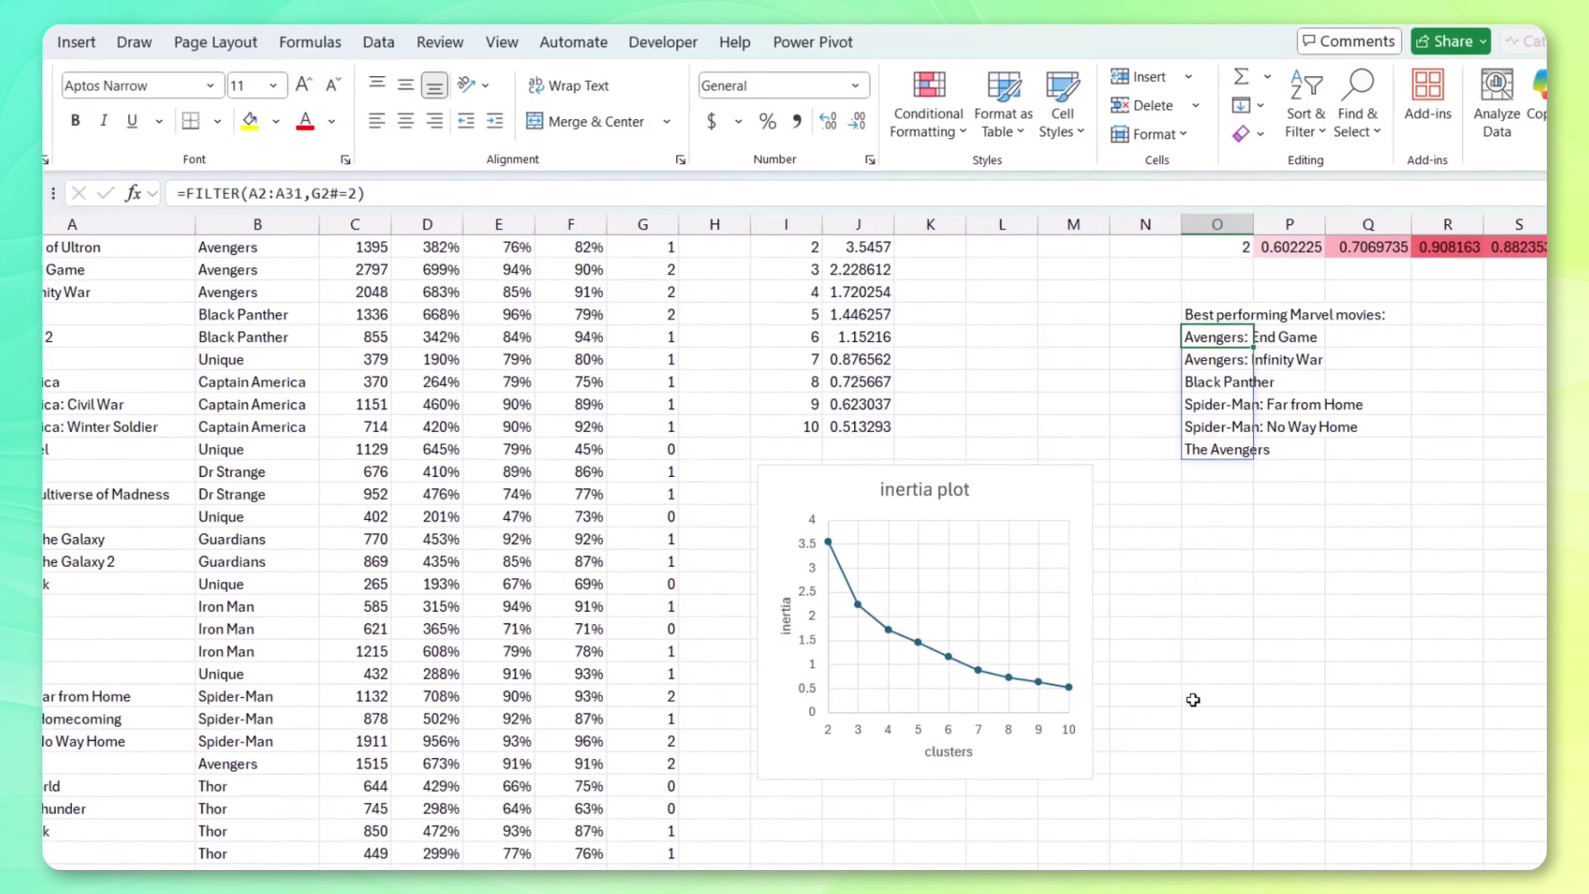
- Check the spilled titles, including Black Panther, the Spider-Man films and The Avengers
scroll(1225, 674, right, 2)
scroll(1231, 637, up, 1)
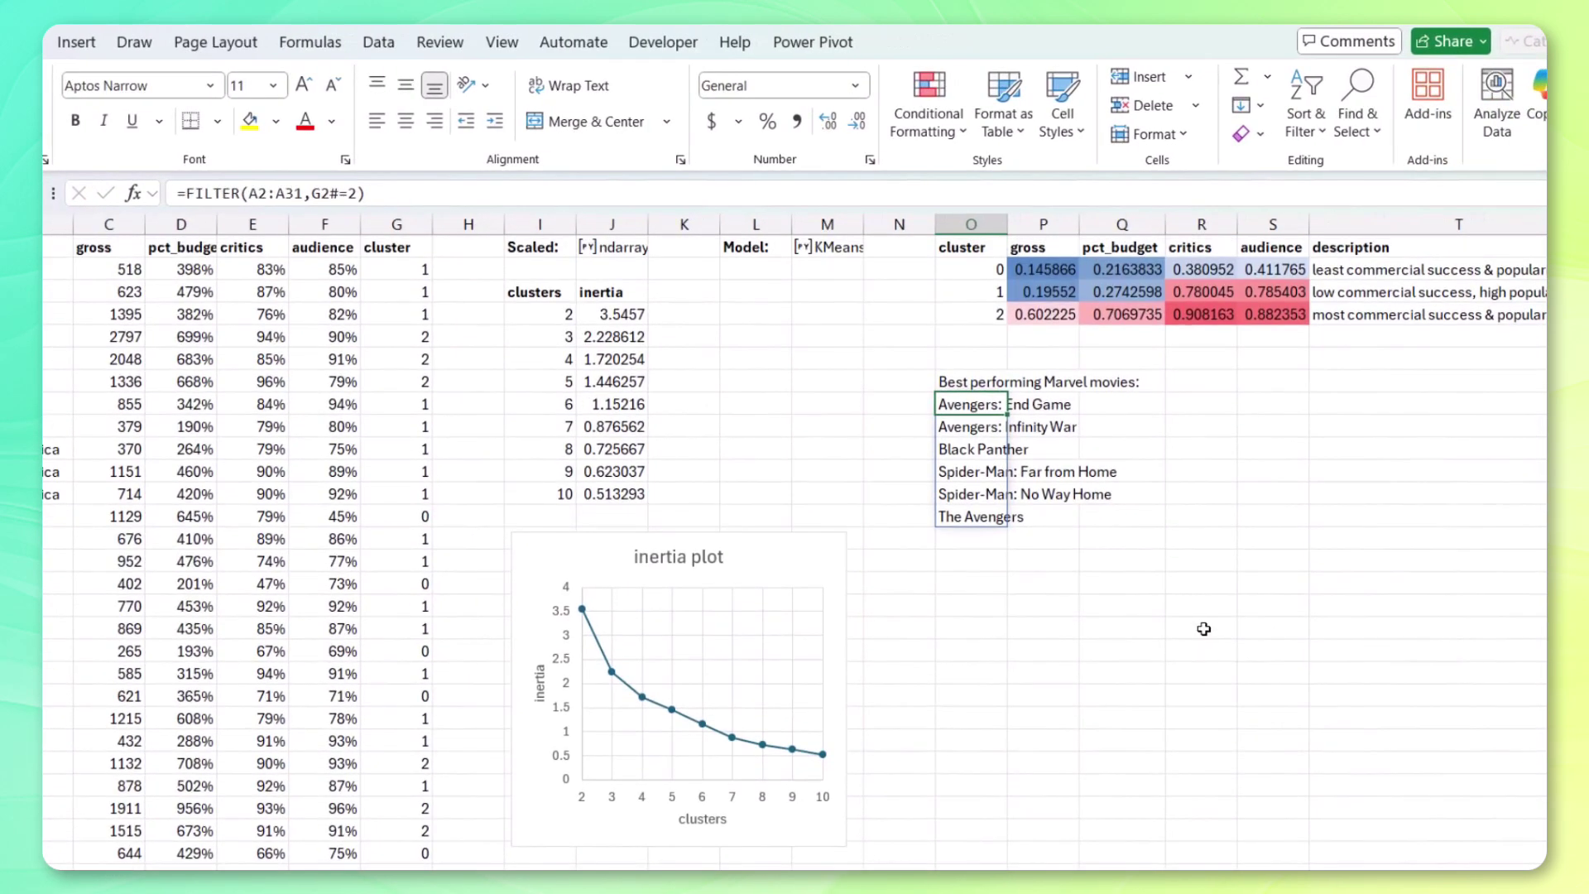
click(985, 426)
click(975, 497)
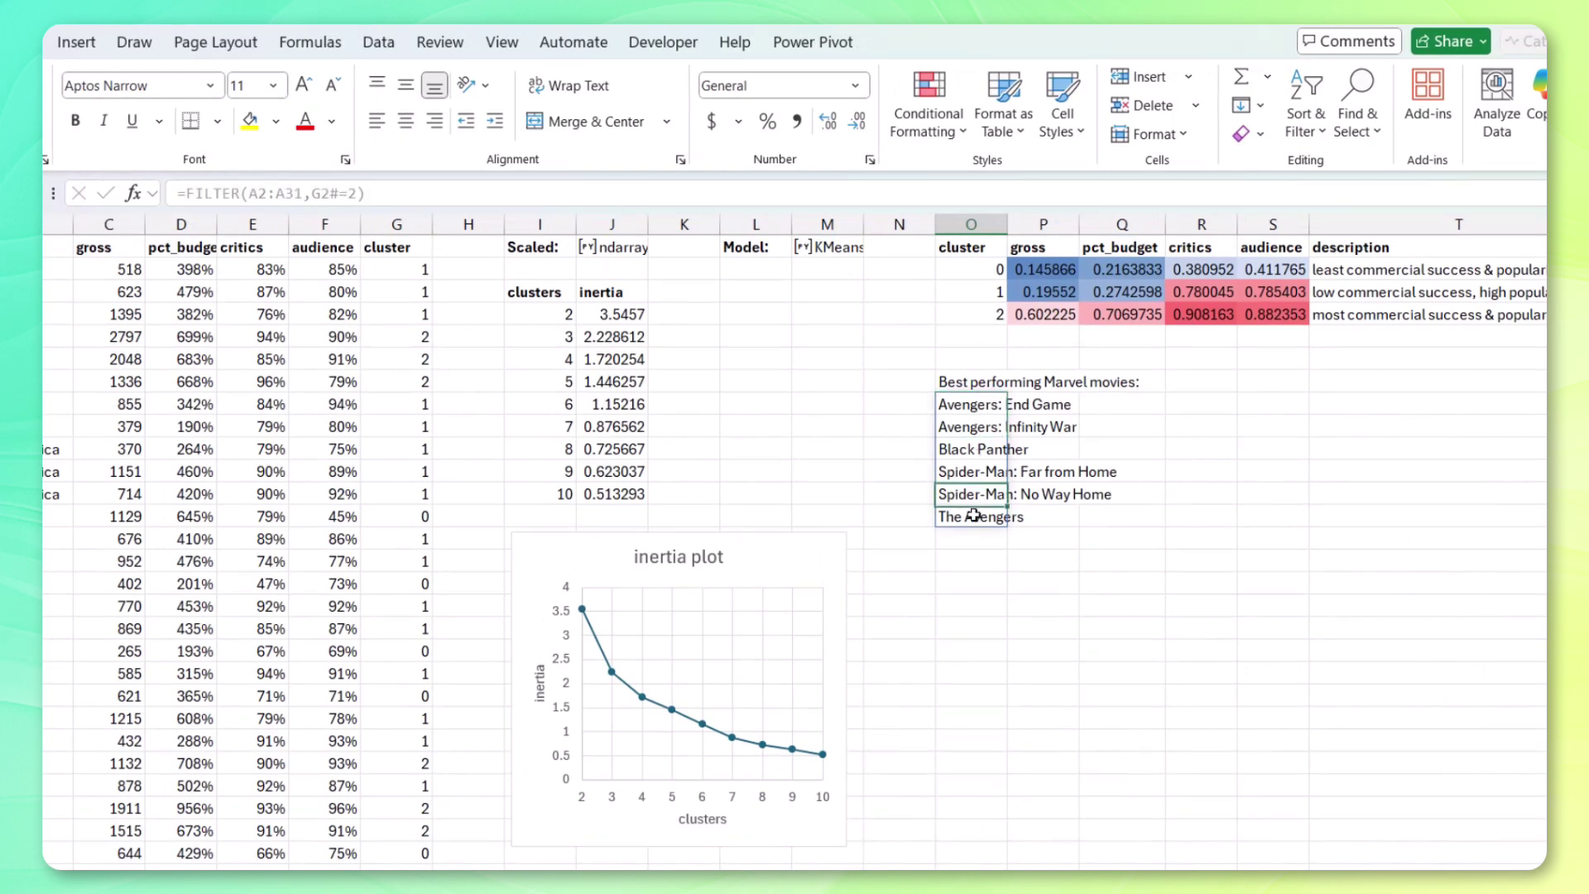
click(974, 515)
click(973, 447)
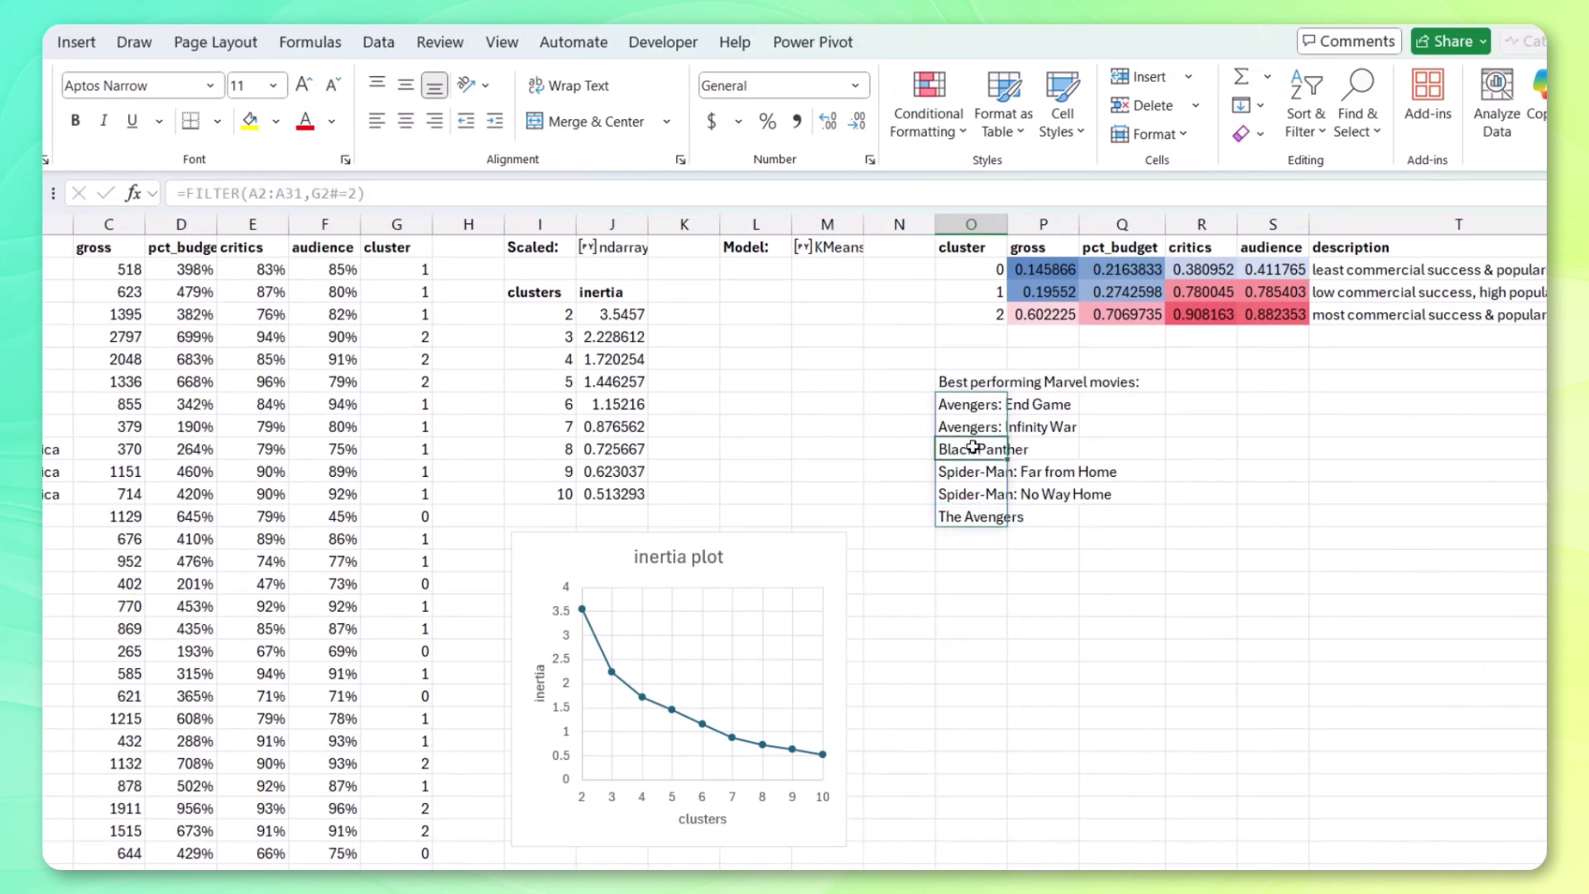
click(972, 463)
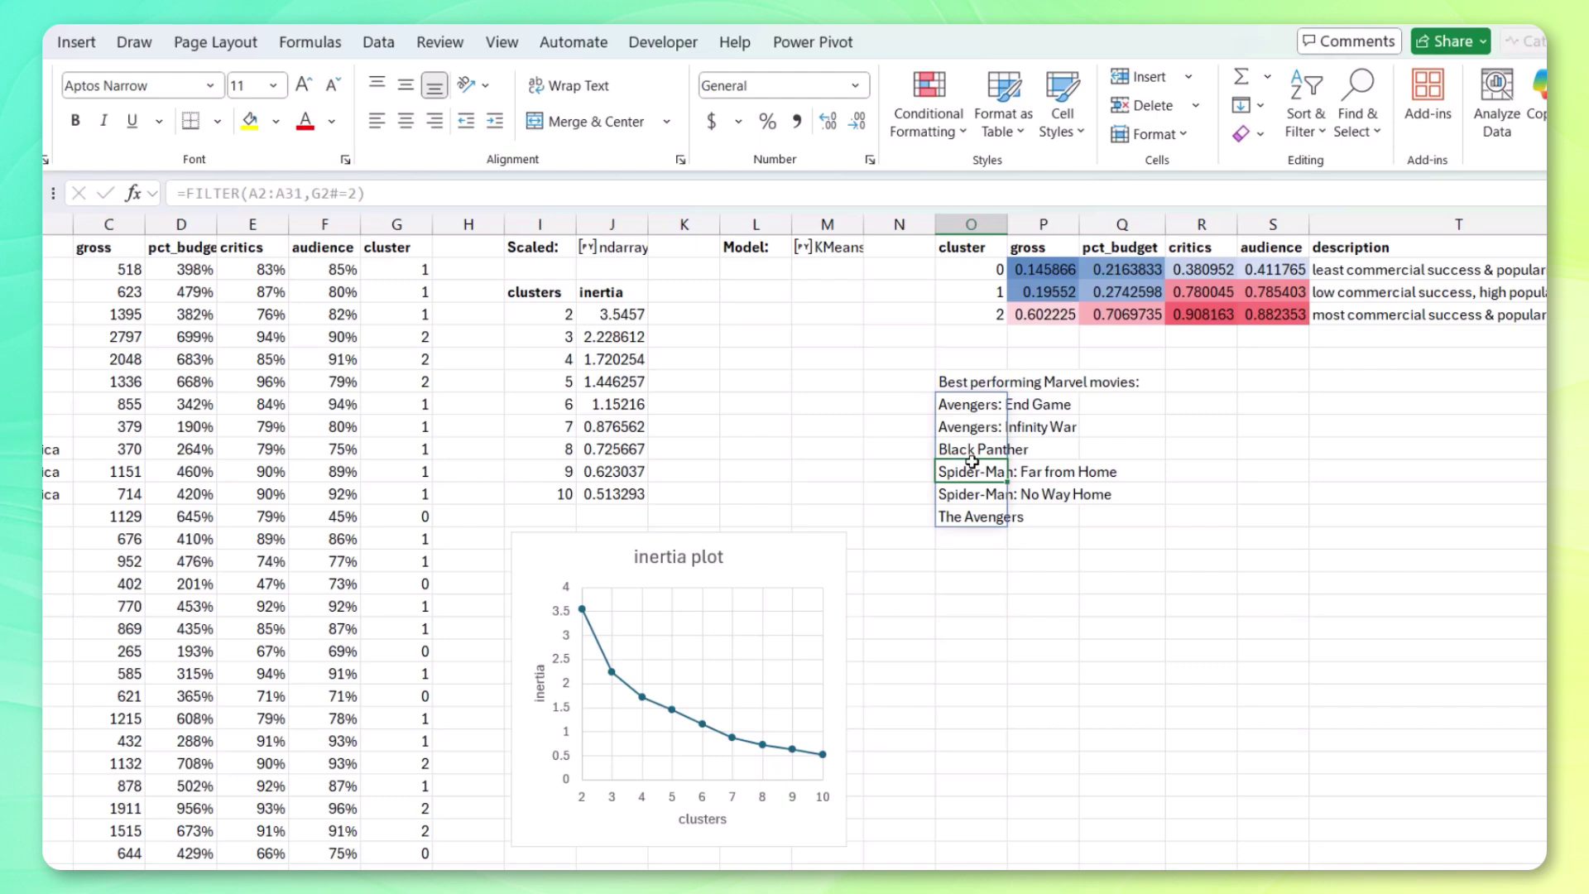
click(973, 493)
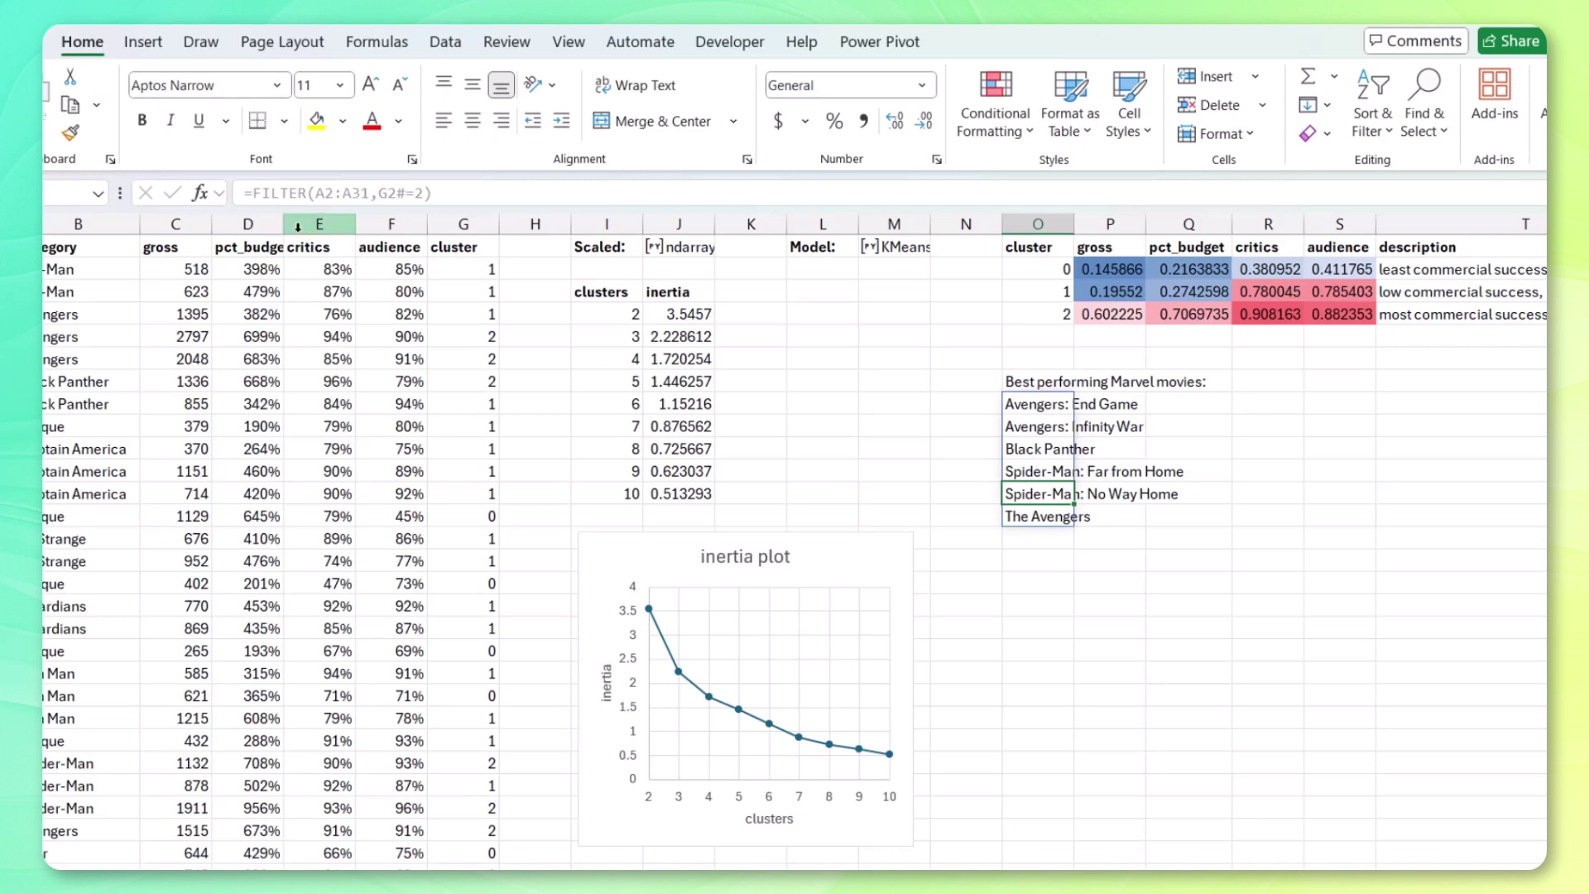
click(257, 241)
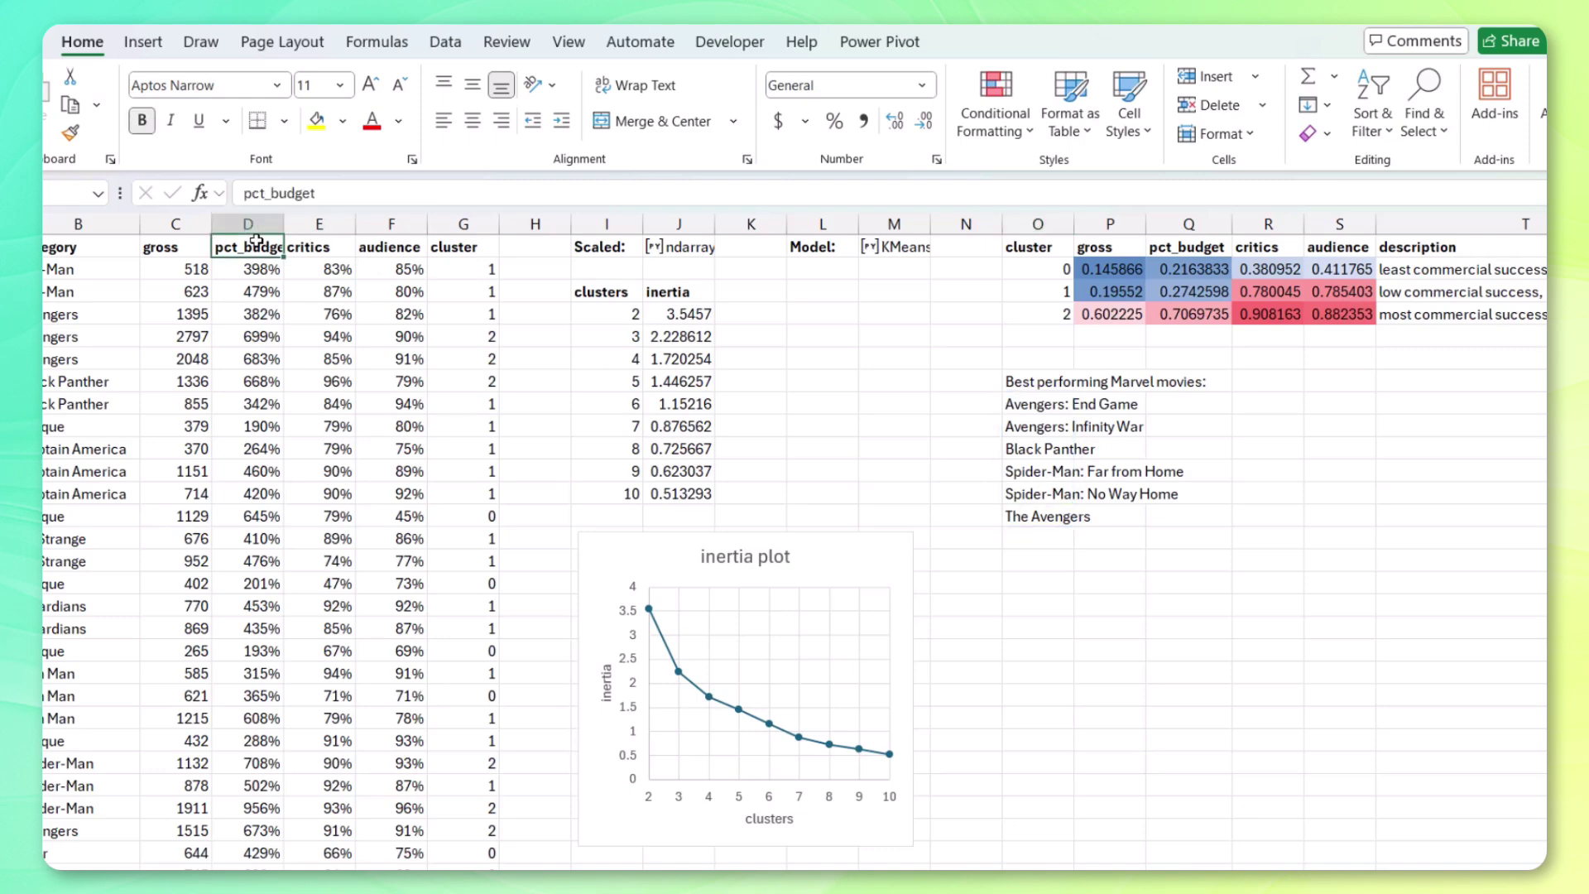
drag(256, 241, 319, 246)
key(ctrl+shift+Down)
scroll(244, 240, up, 1)
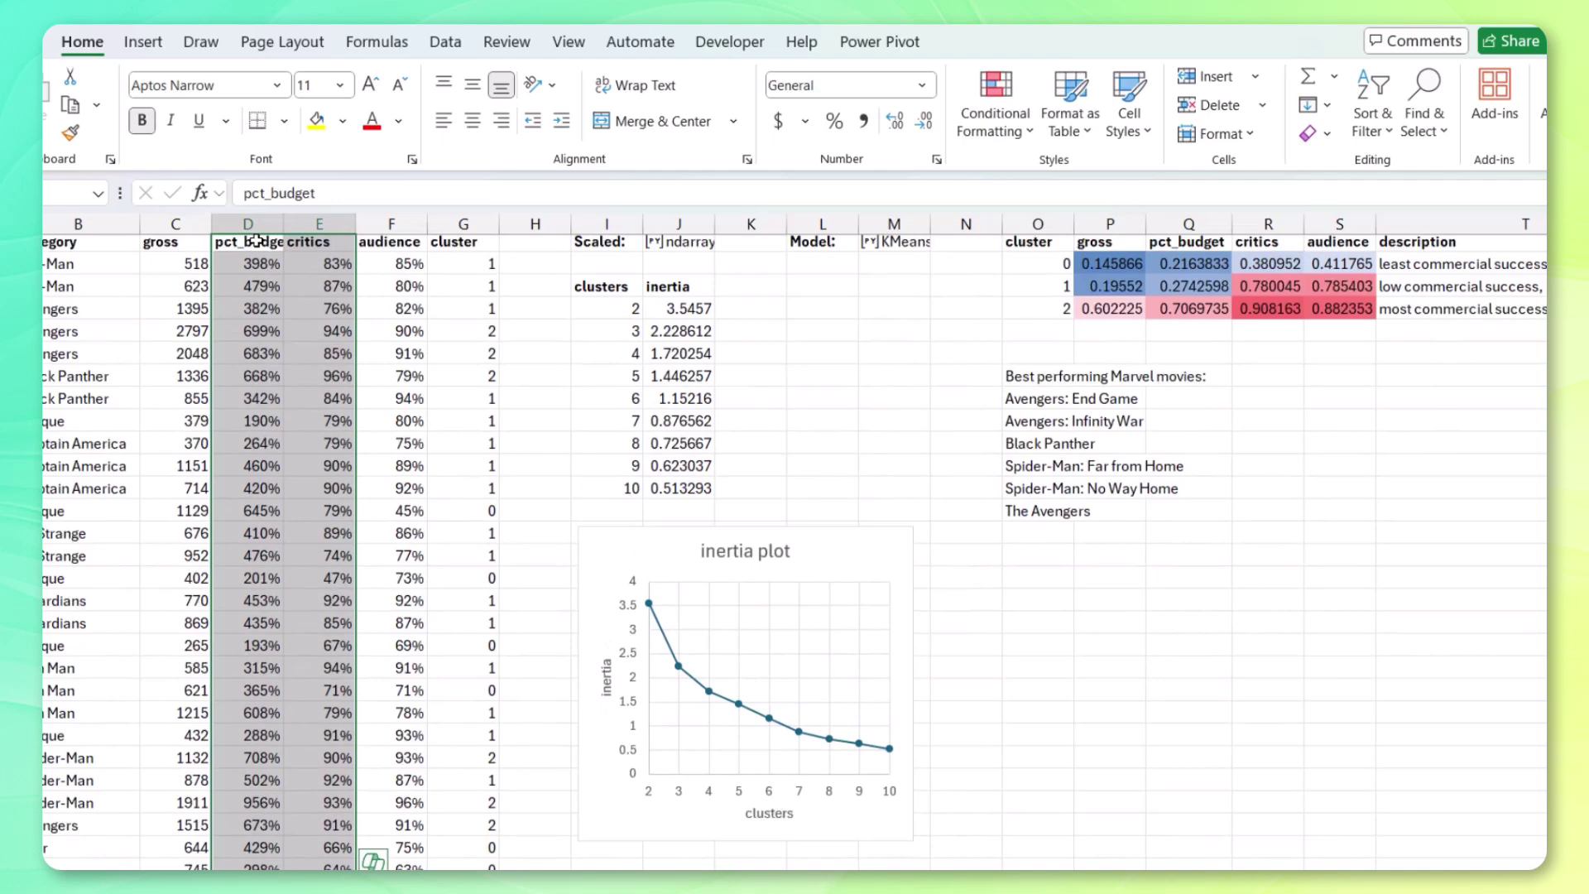
click(145, 42)
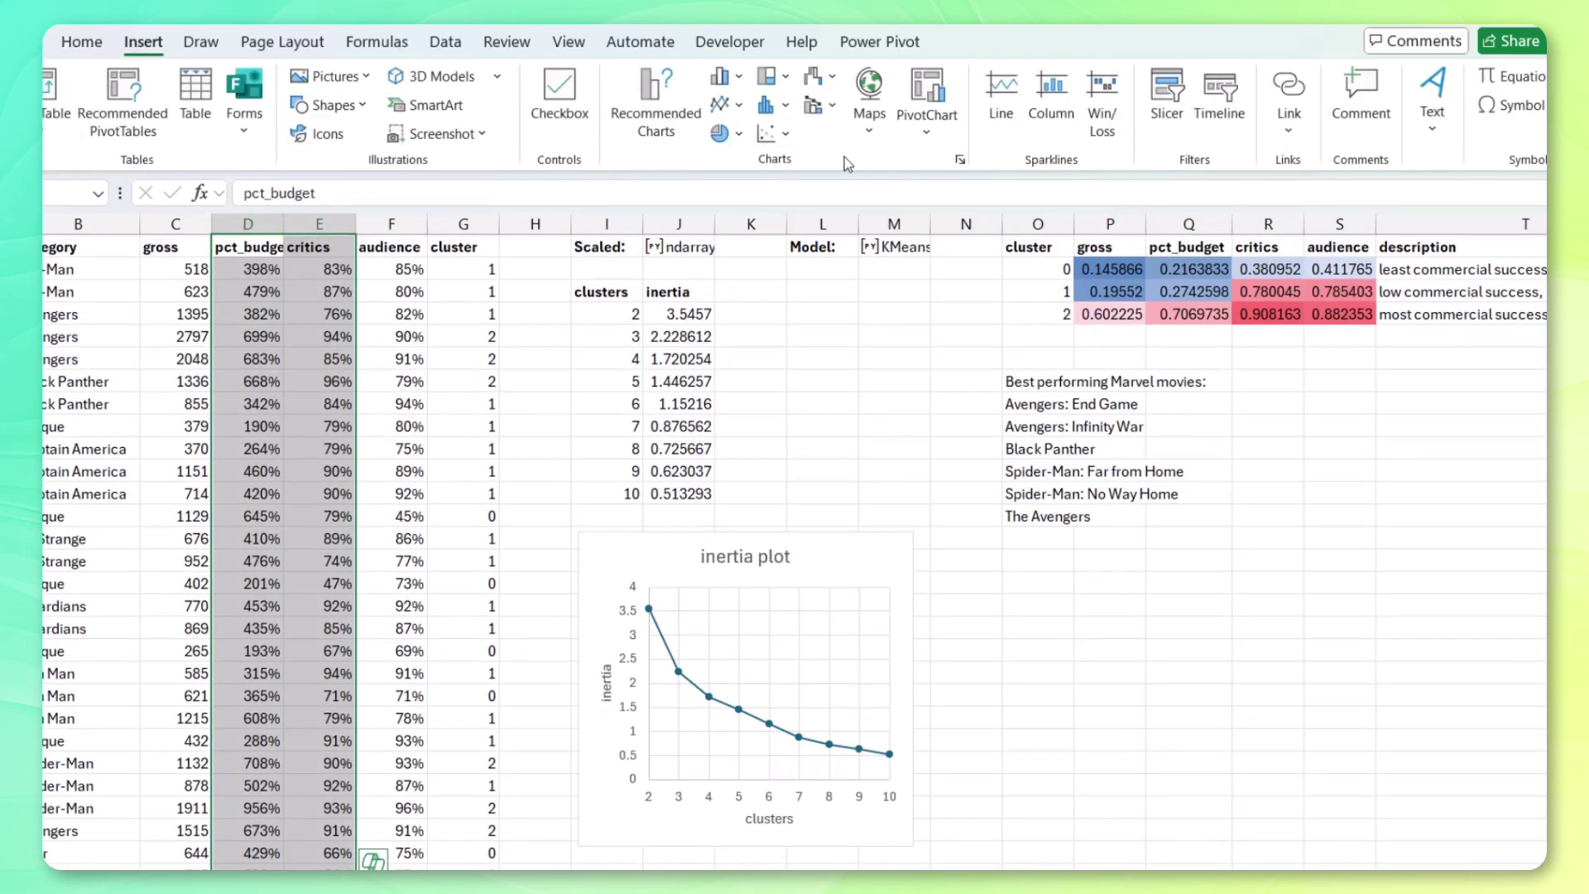
click(769, 135)
click(793, 229)
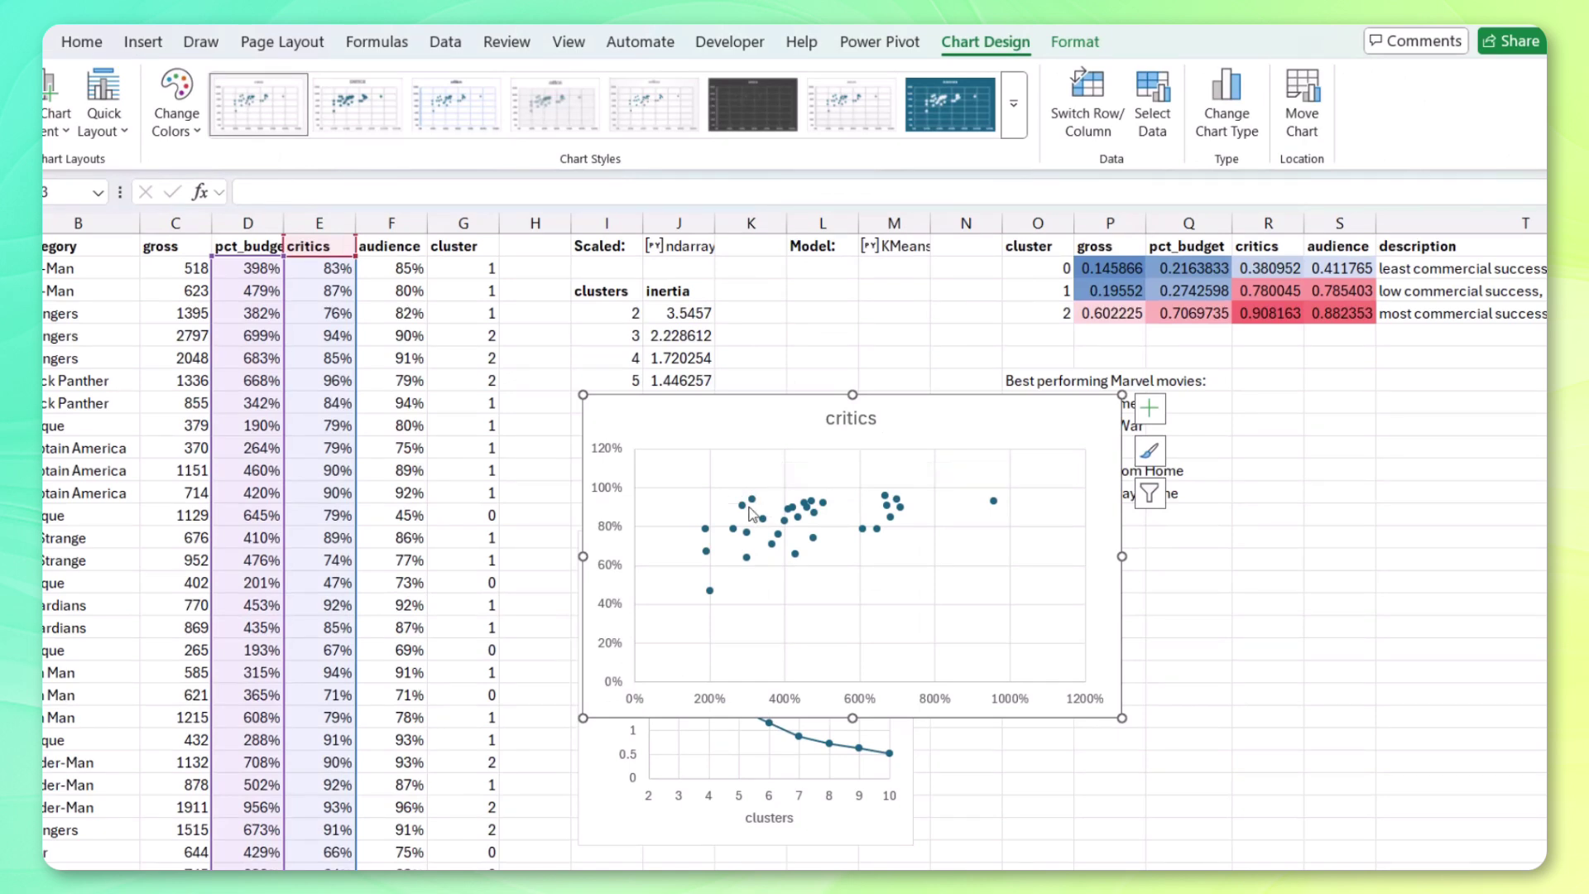
mouse_move(749, 508)
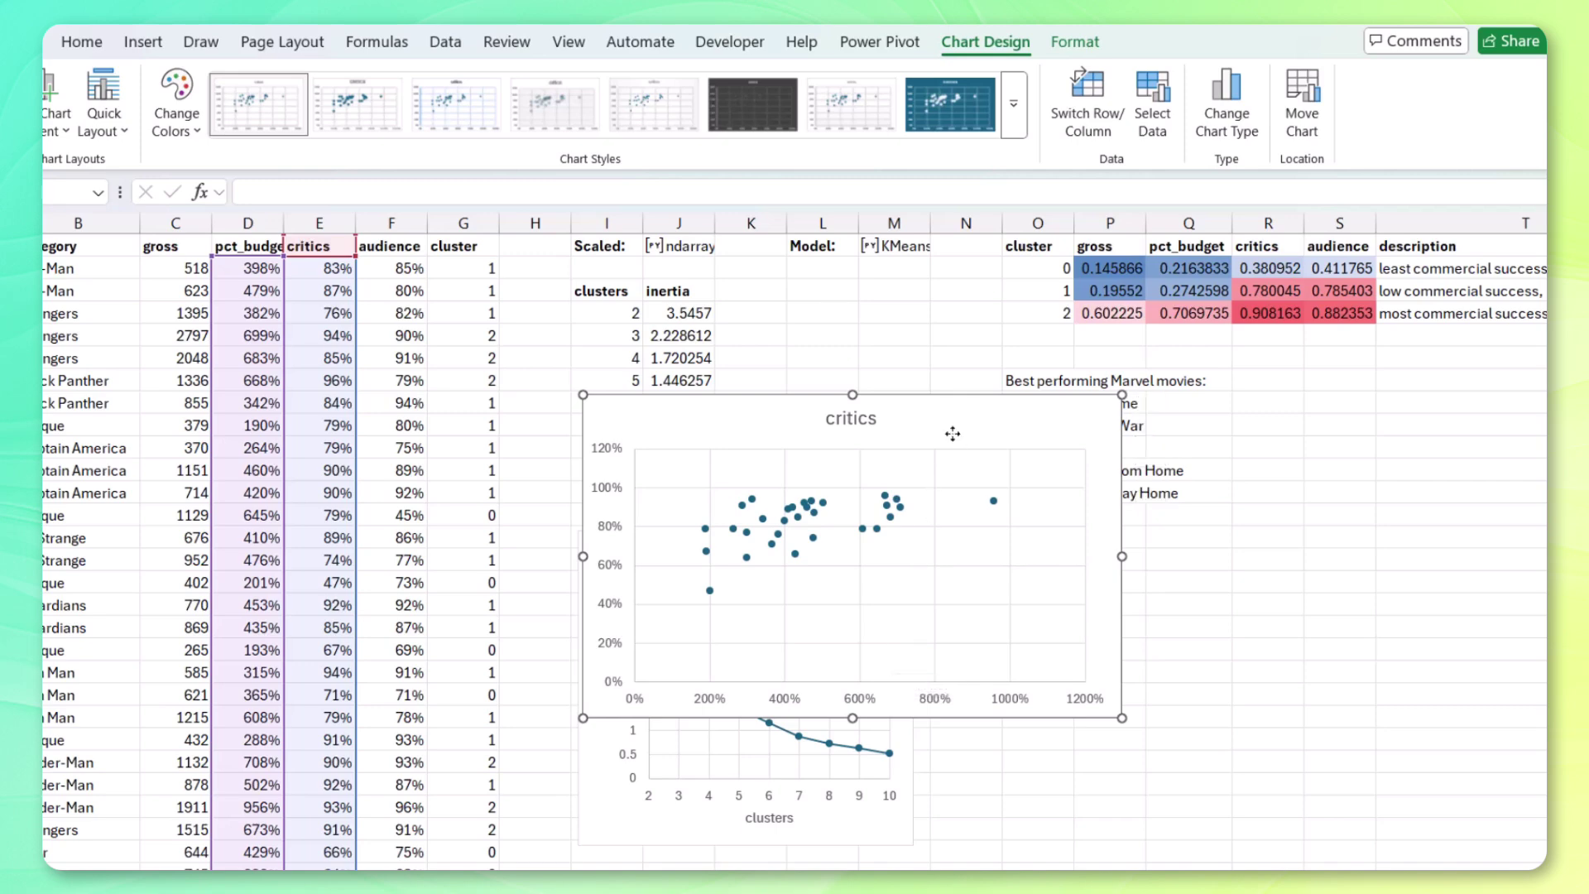
key(Delete)
- Run a Python sns.scatterplot of A1:G31 with x pct_budget, y audience, hue cluster in S7
click(1333, 379)
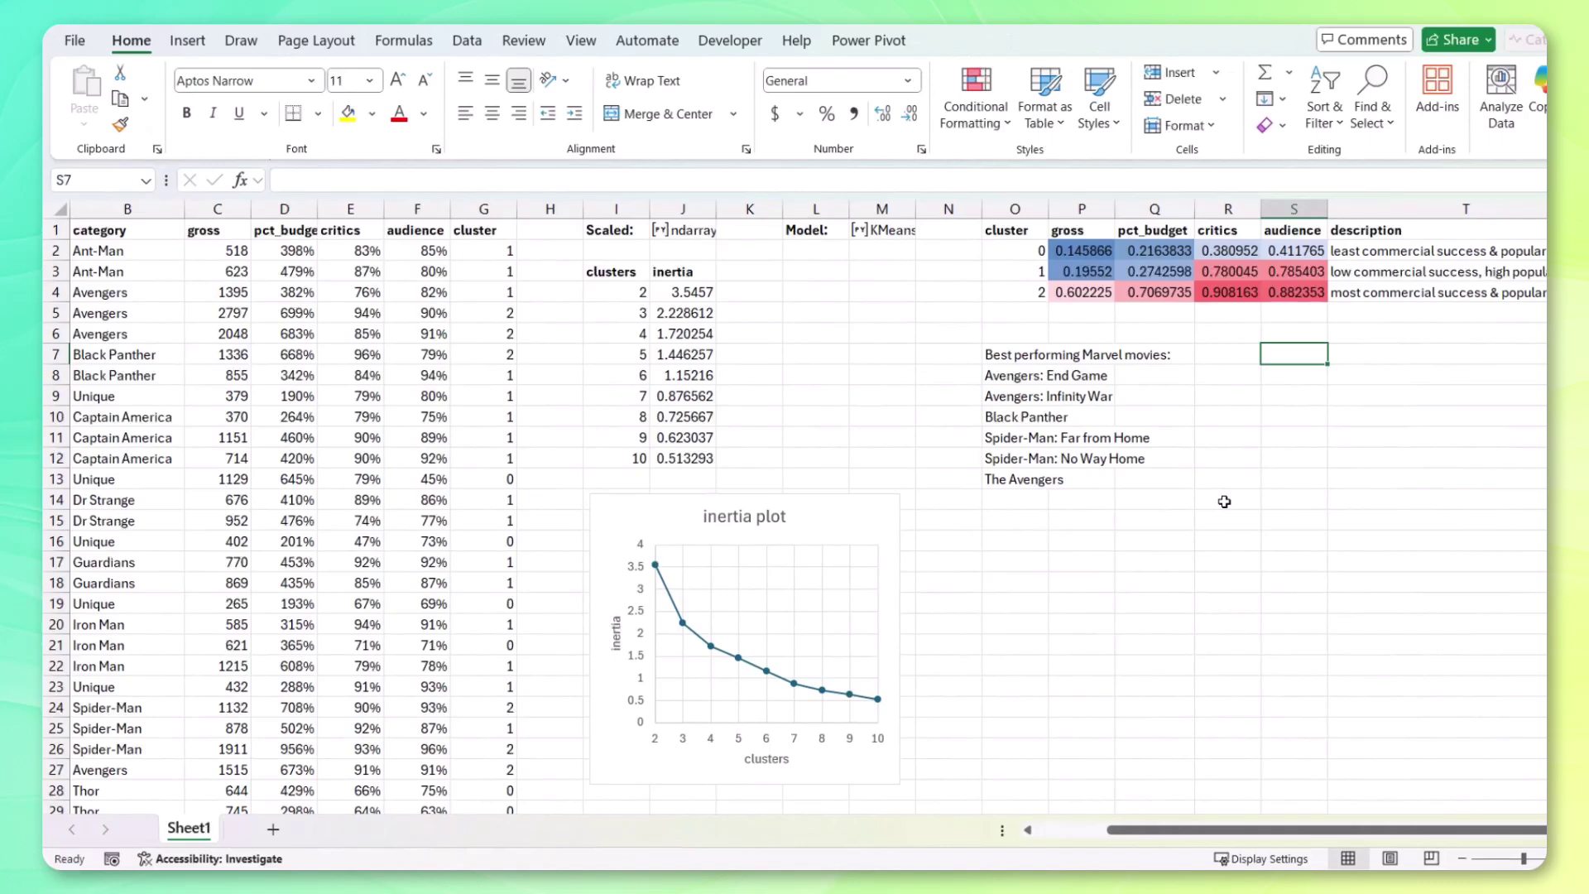
text(=py)
key(Tab)
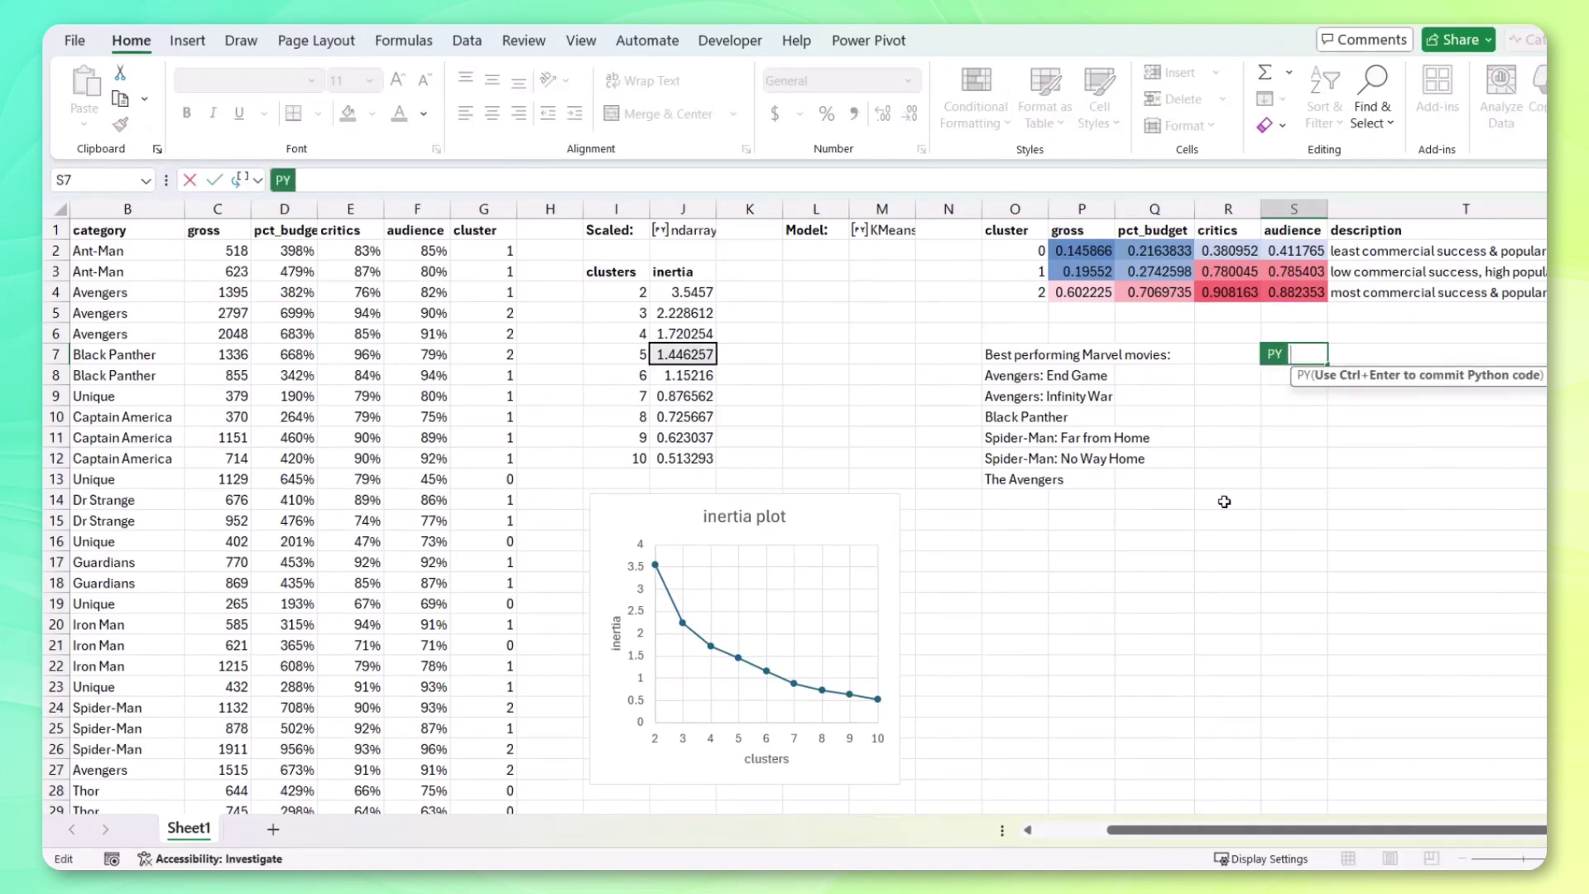
text(sns.scatterplot(da)
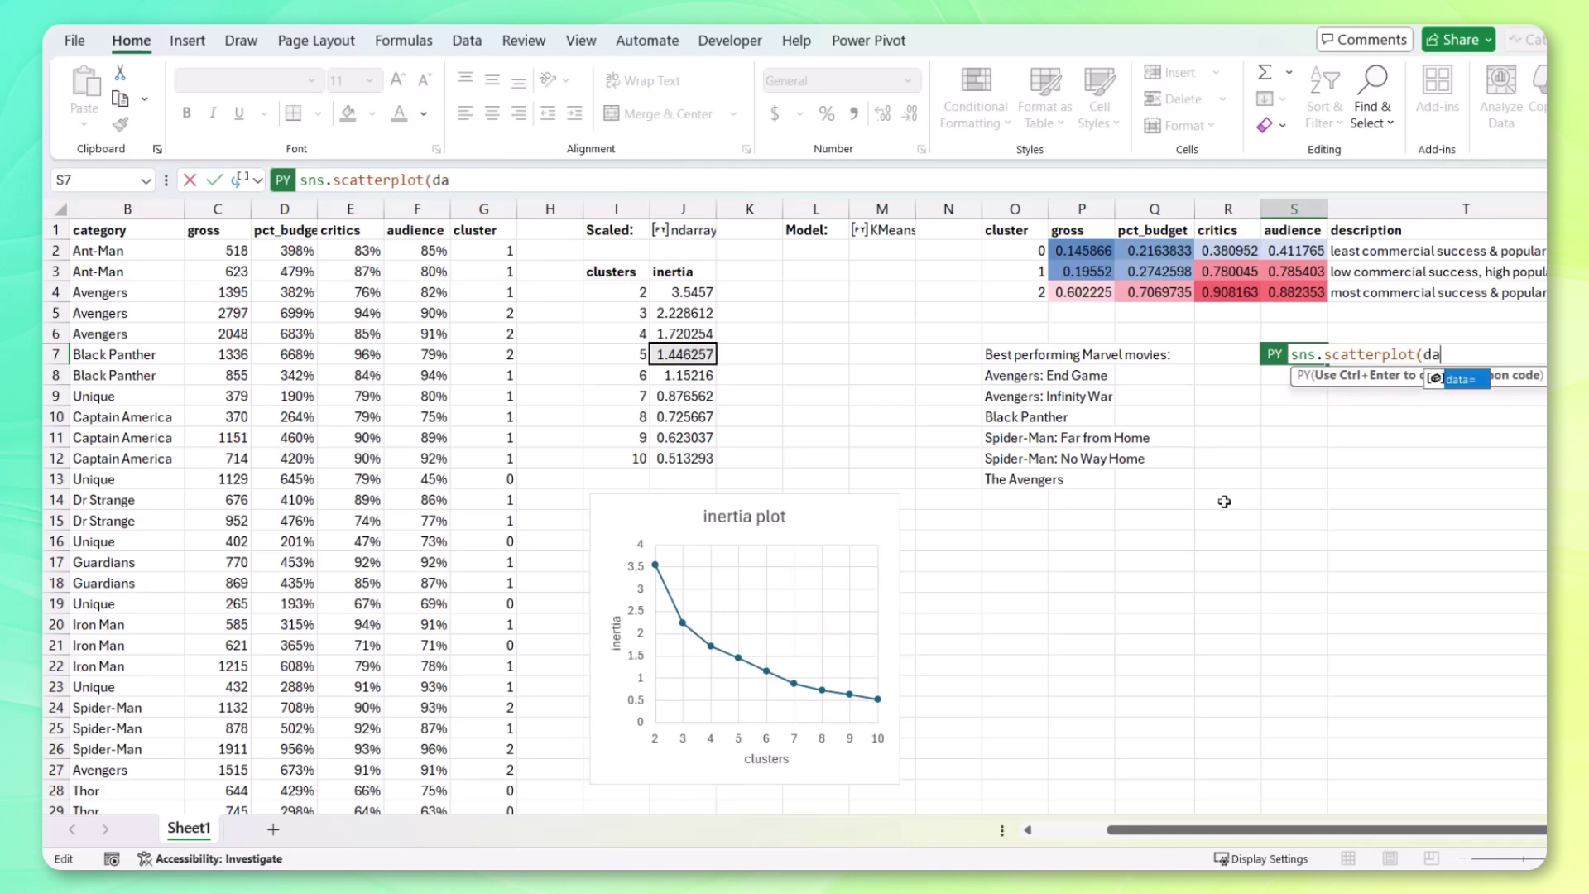
text(ta=)
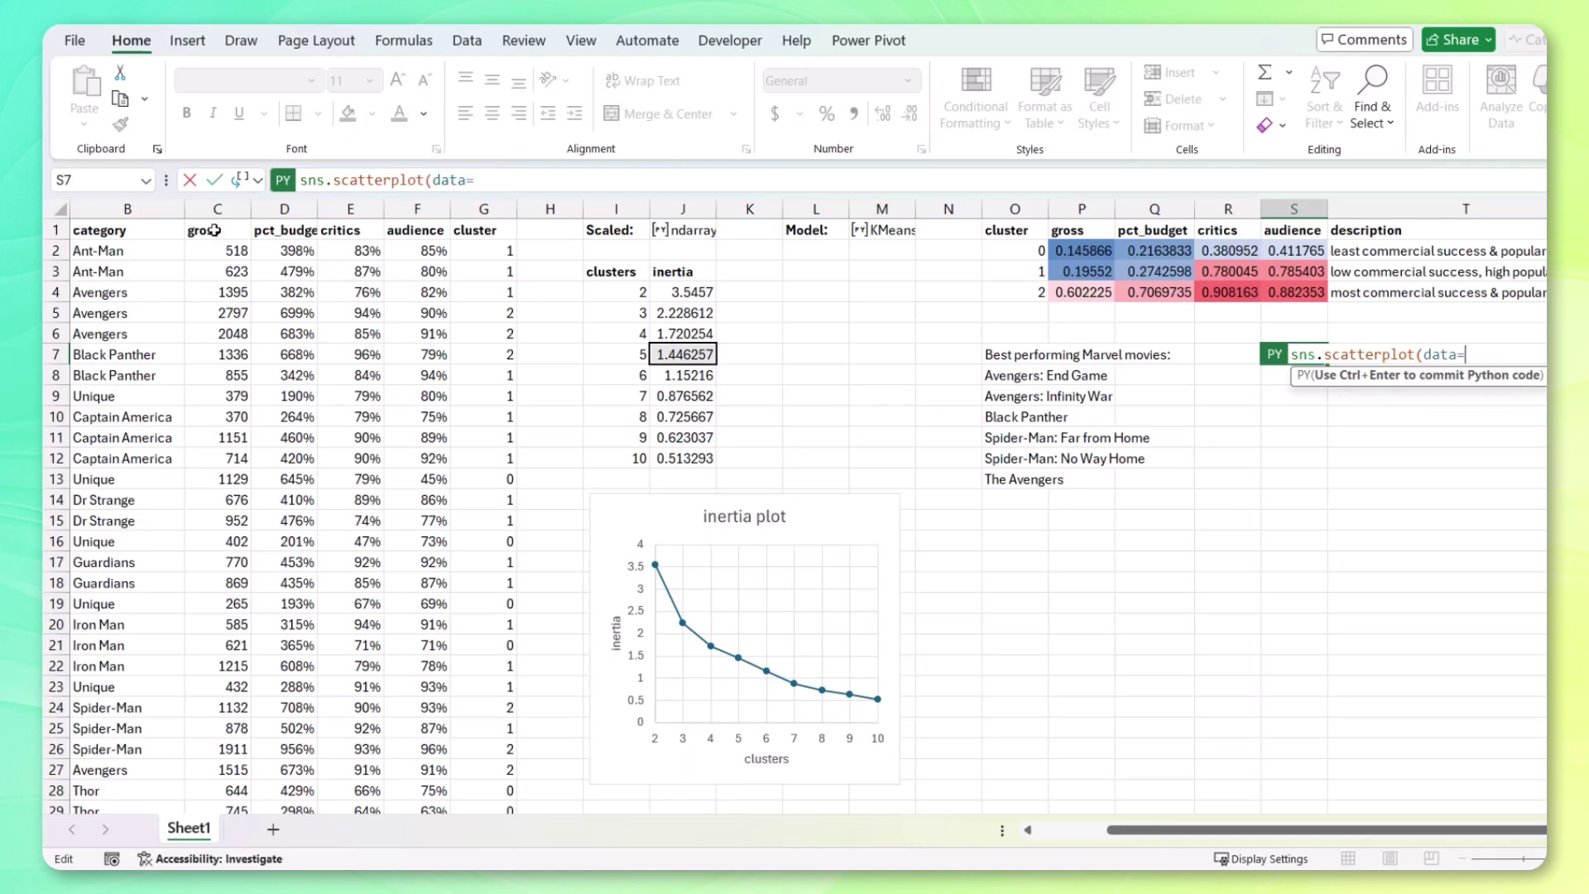
scroll(214, 230, left, 2)
drag(100, 231, 743, 777)
scroll(706, 649, up, 2)
click(716, 180)
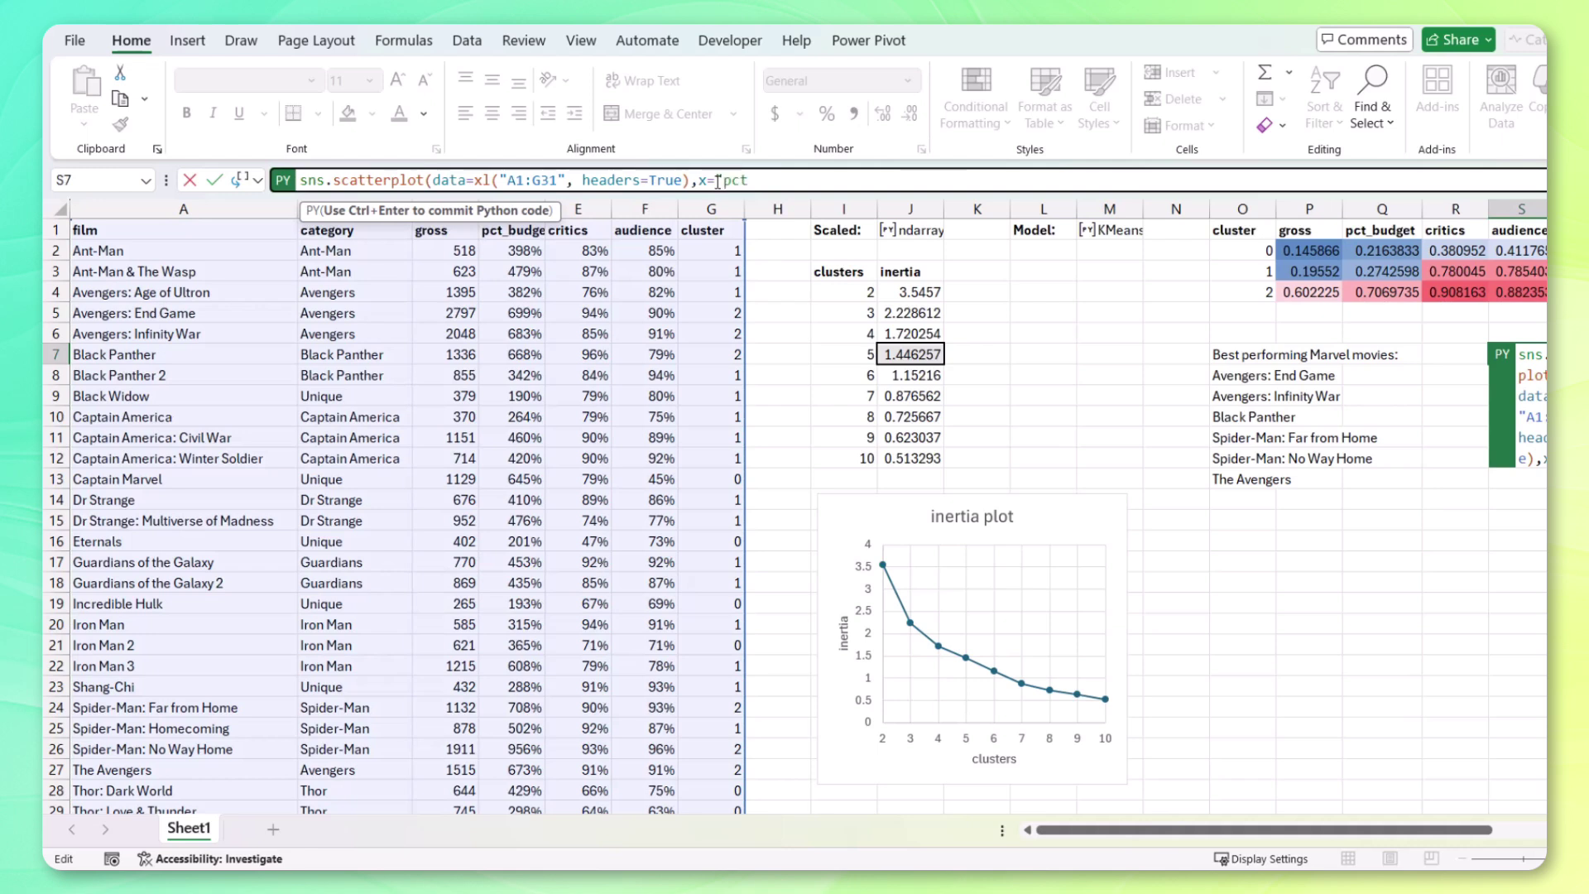
text(,x="pct_budget",y)
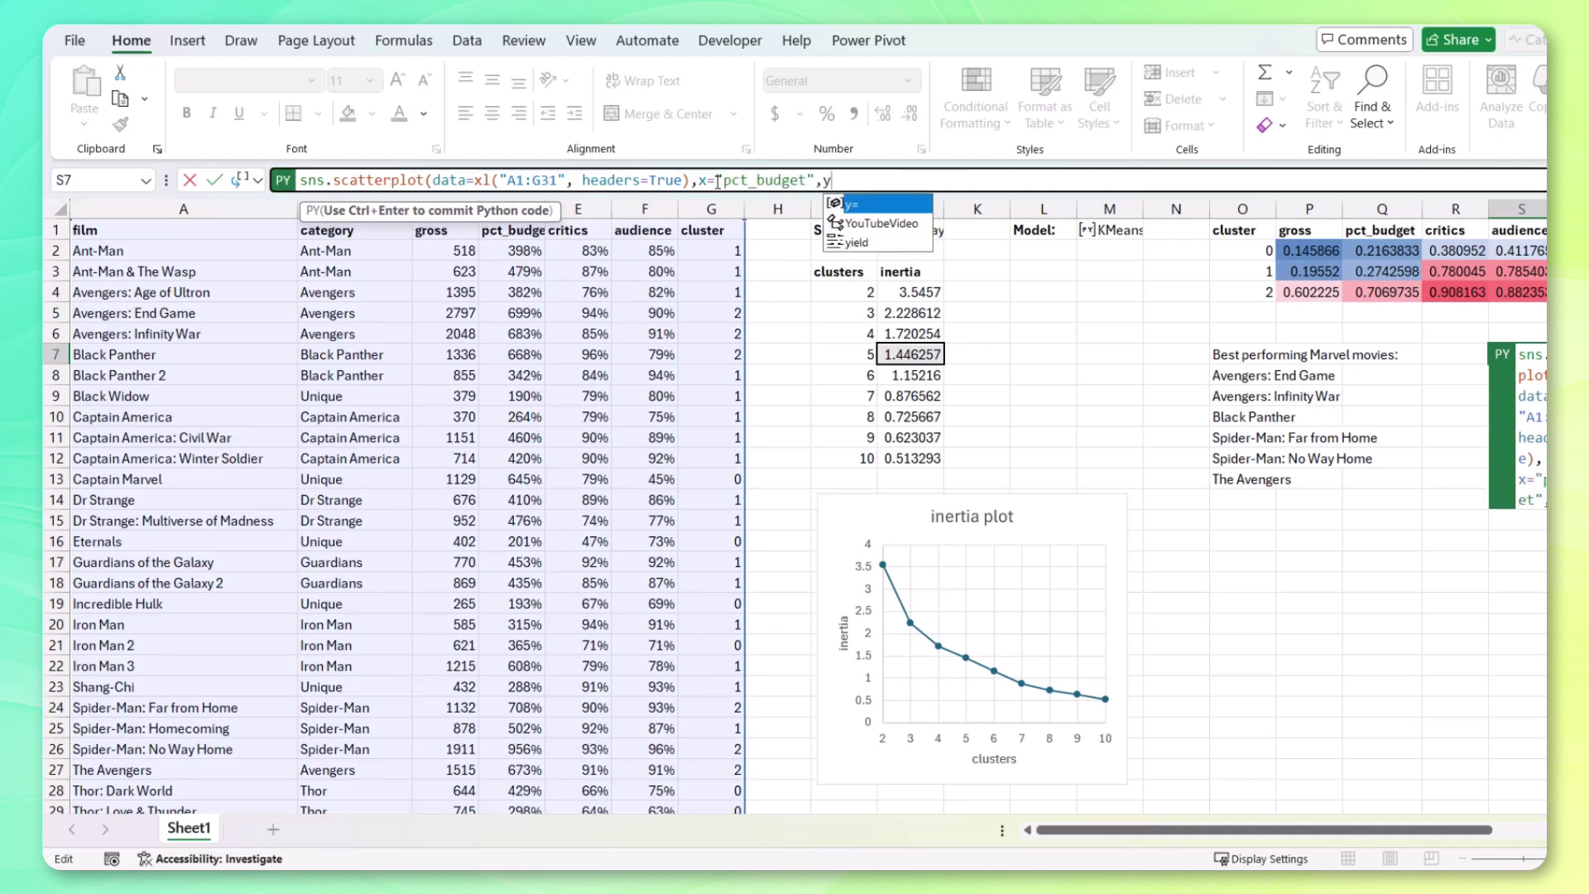
text(=)
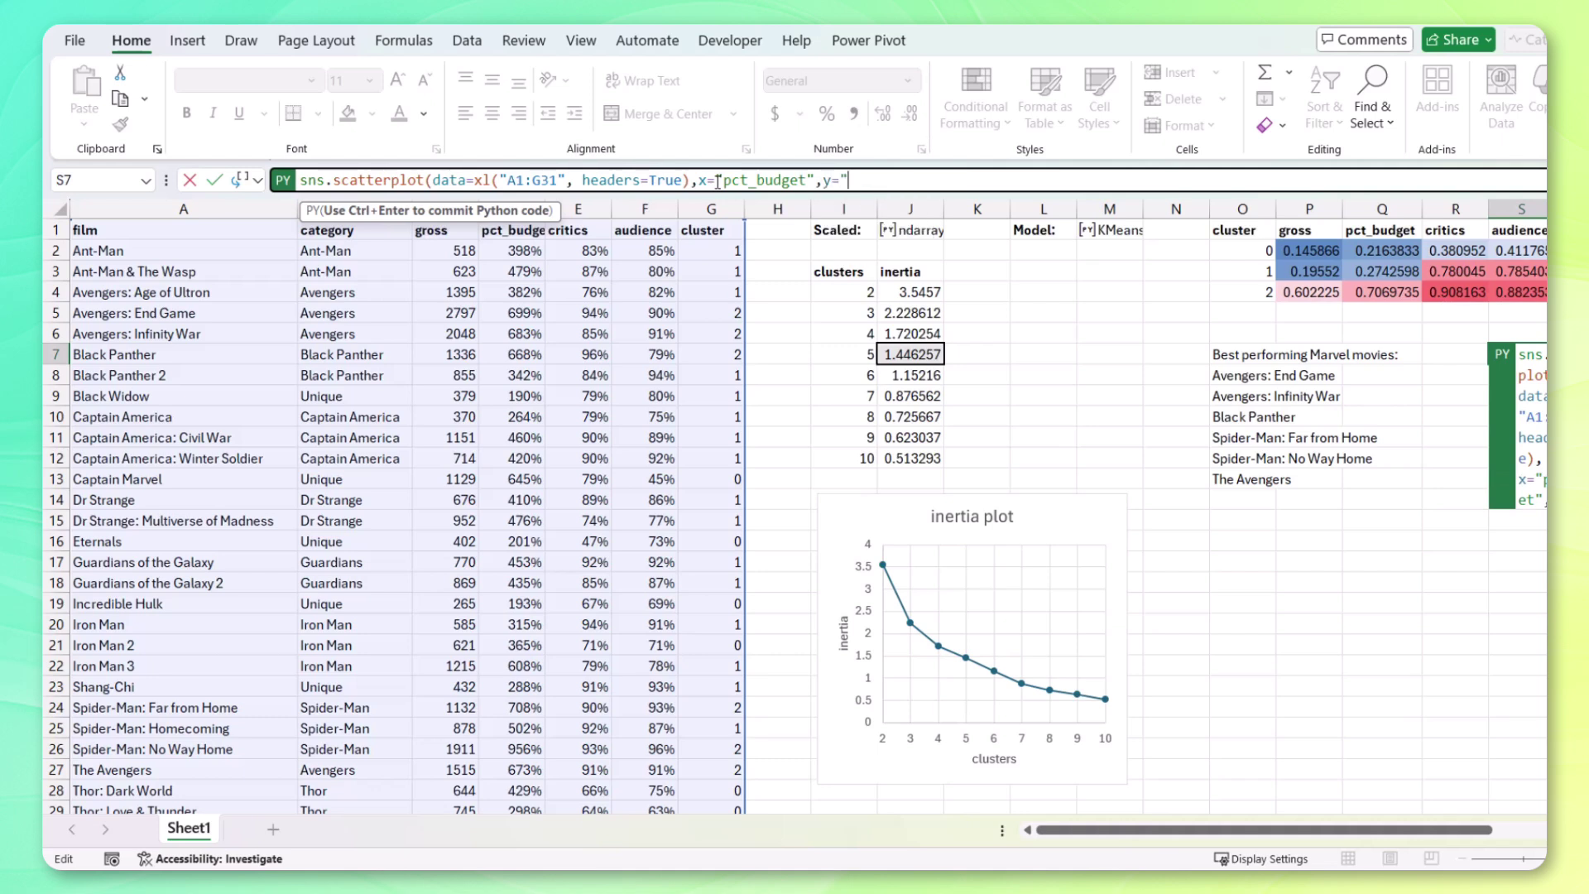
text("audience)
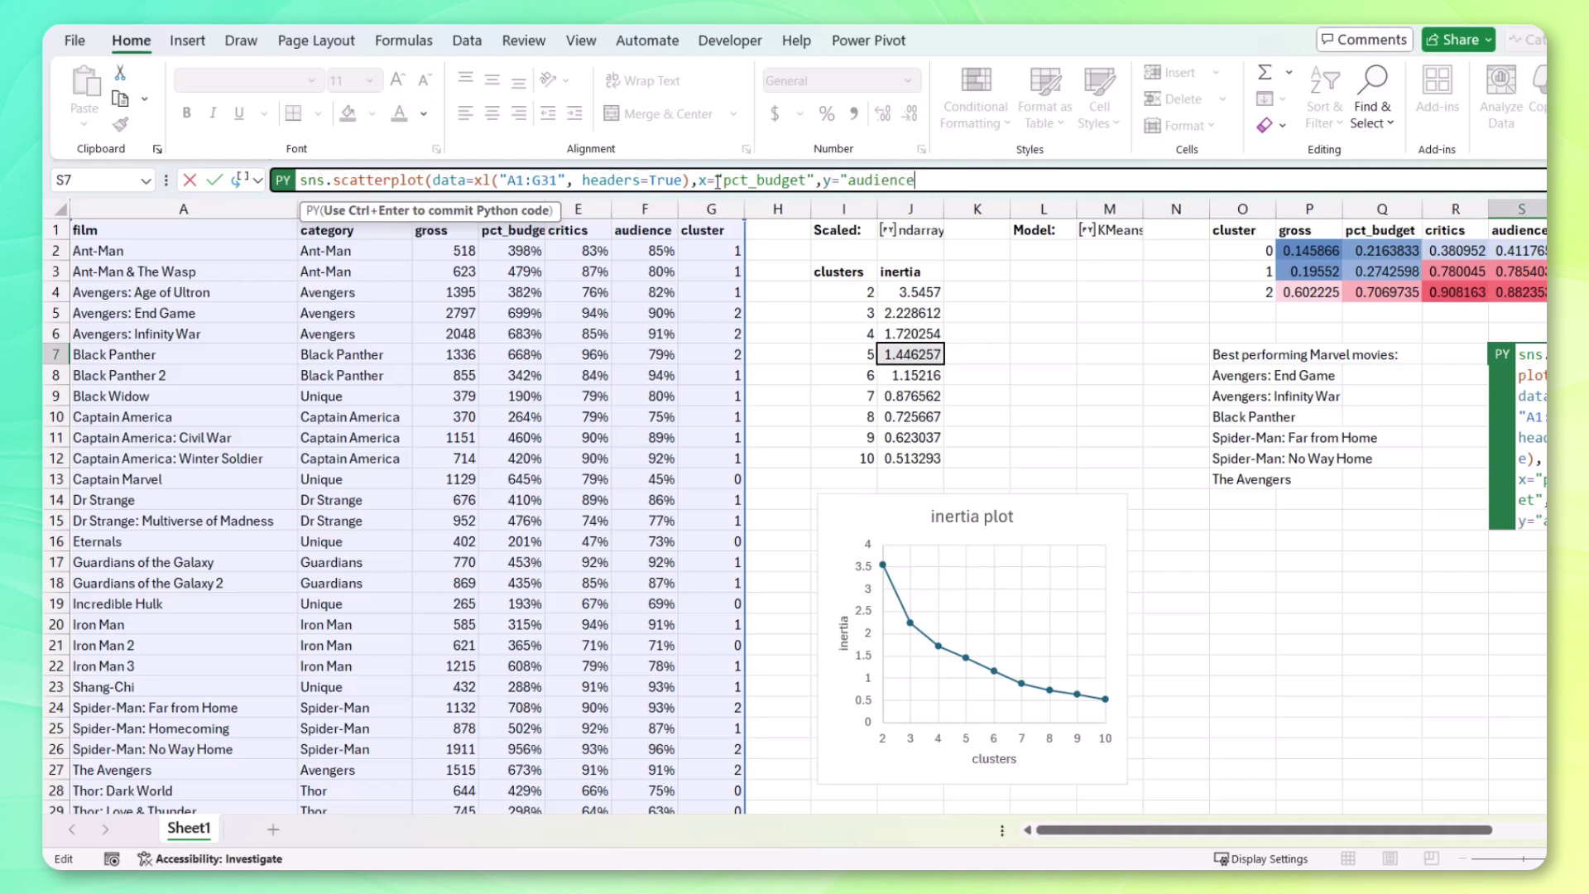
text(")
text(,hue)
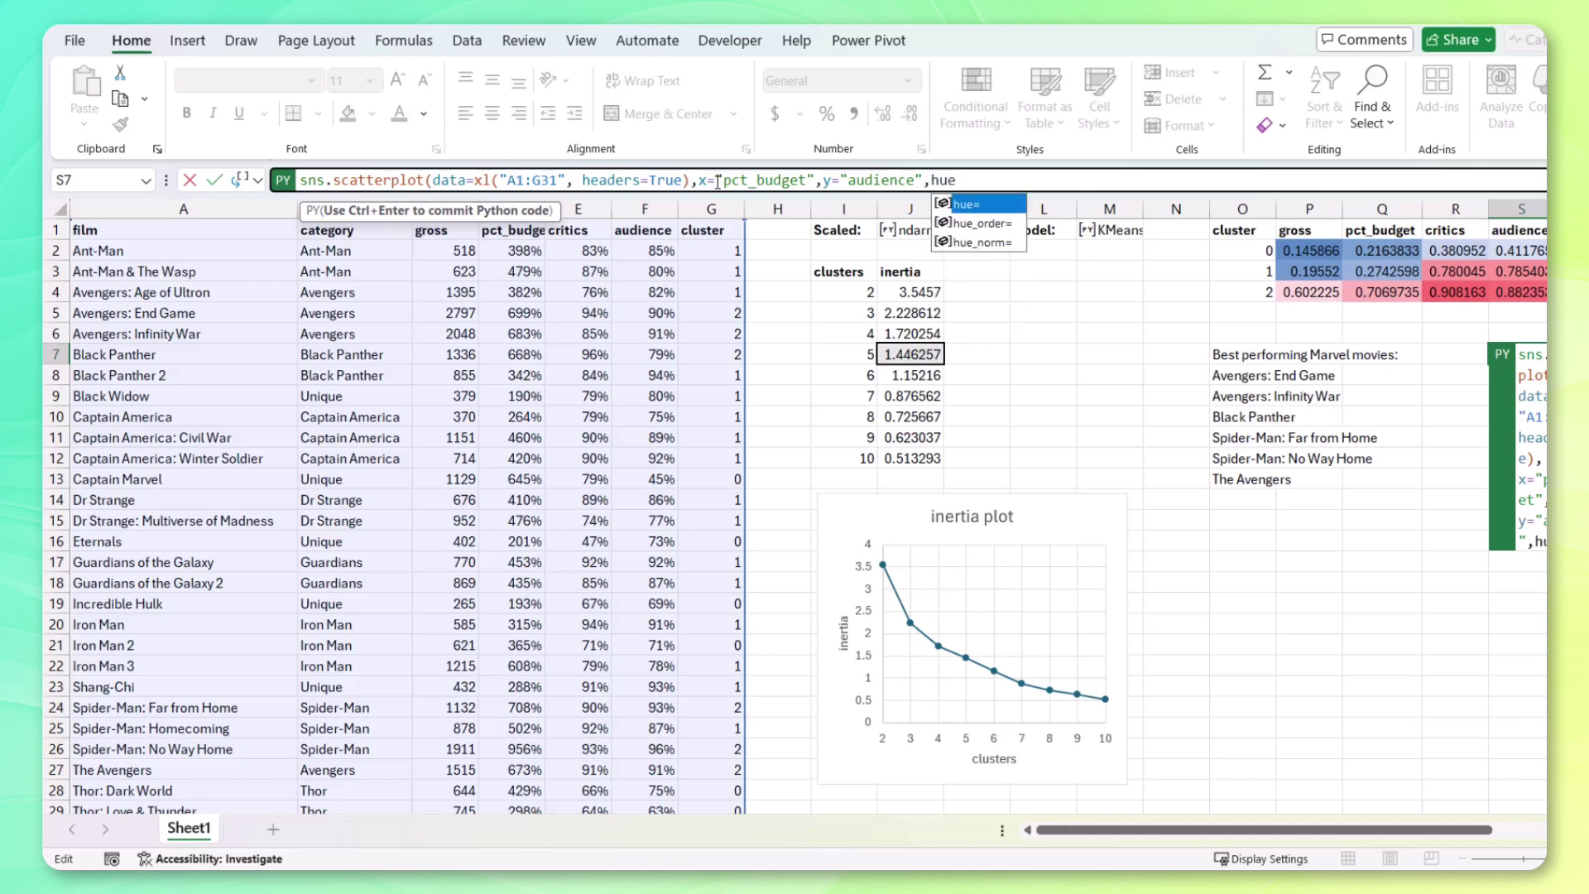
text(="cluster)
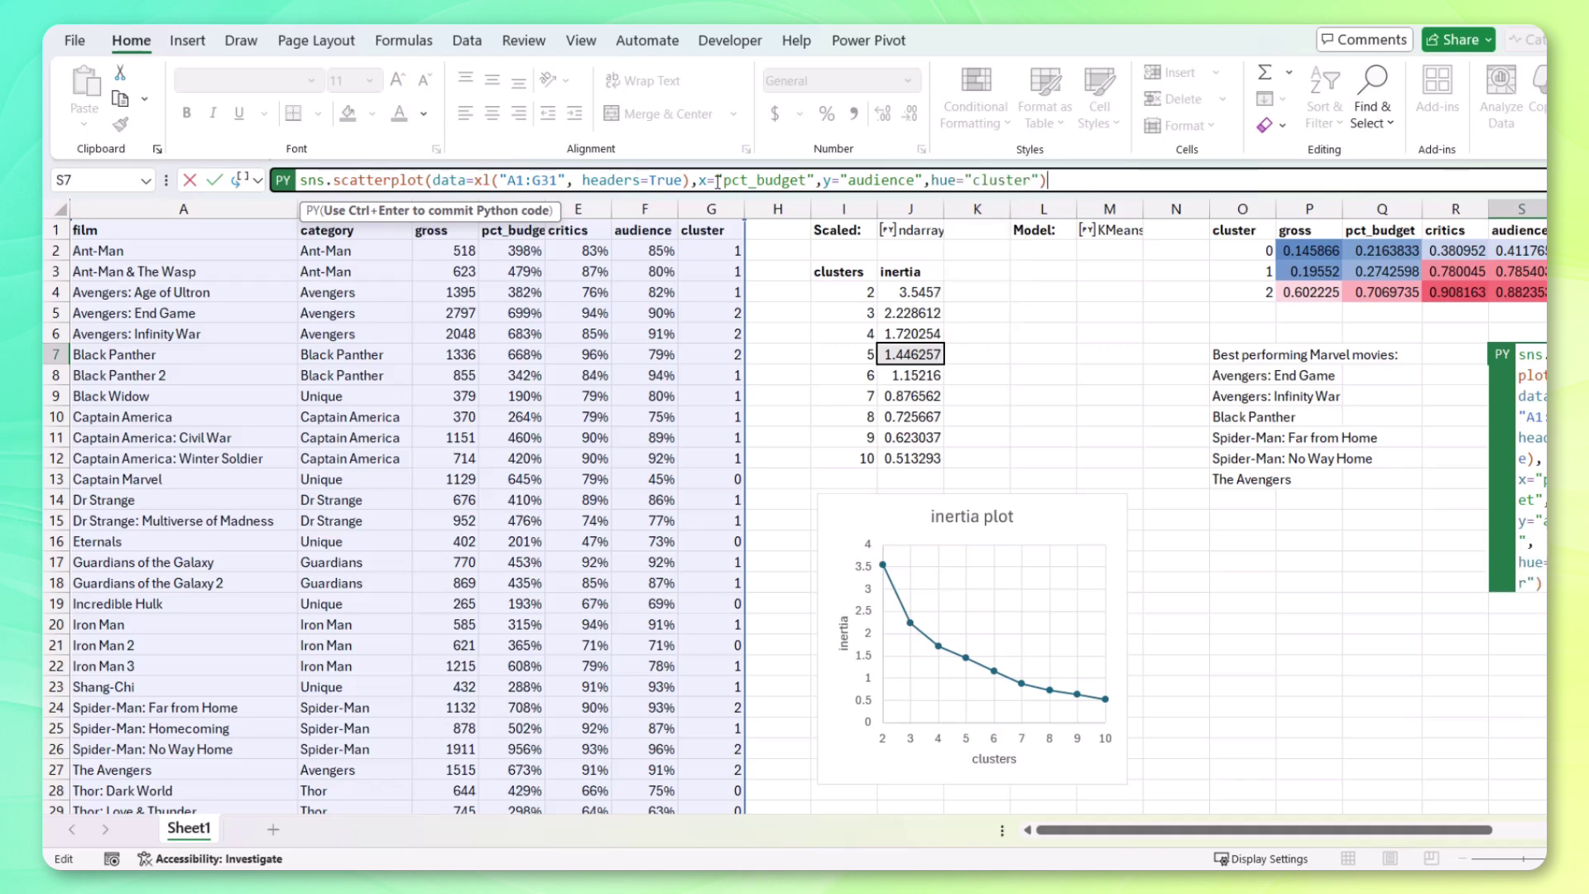
key(ctrl+Return)
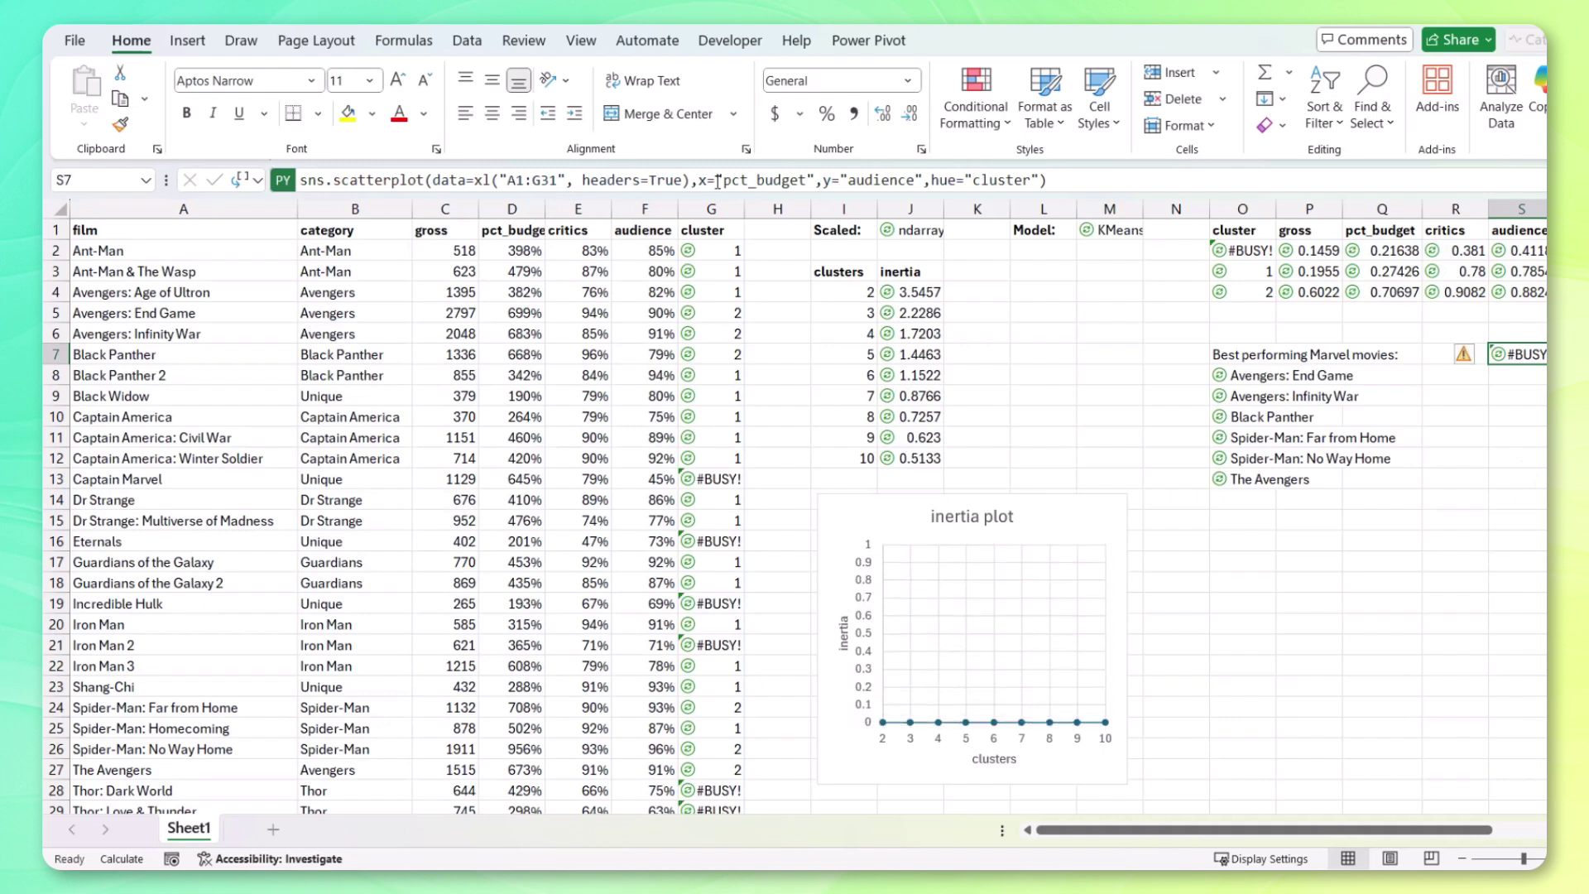
- Set the S7 Python output to Excel Value so the plot shows as an image
drag(1201, 829, 1306, 823)
click(256, 180)
click(302, 273)
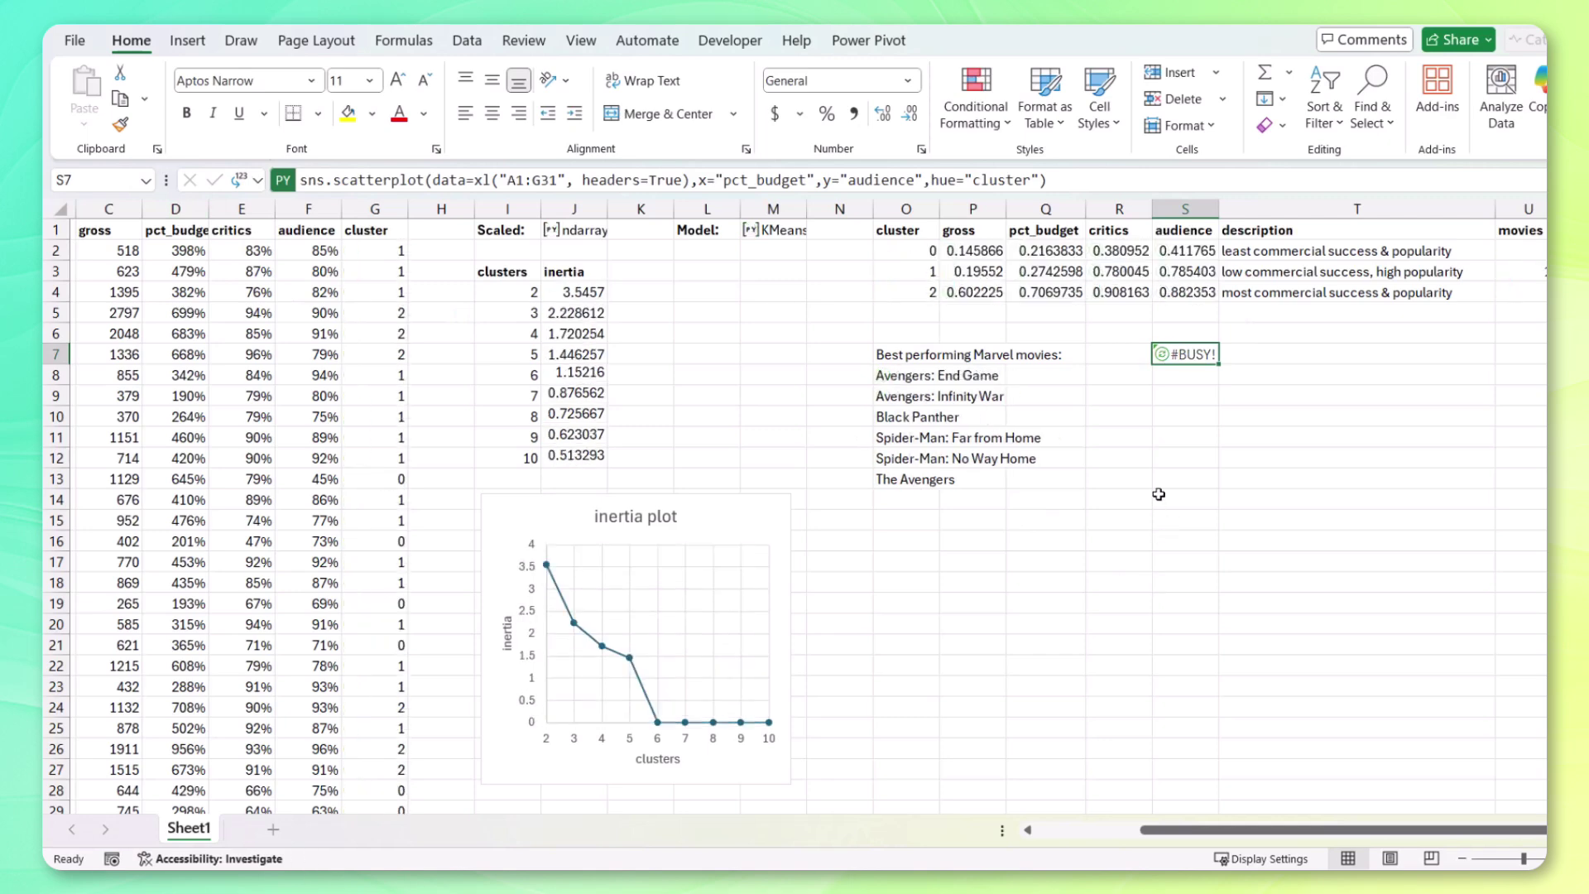
- Move and slightly shrink the scatter plot picture, placing it right of the movie list
click(1228, 327)
drag(1333, 438, 1063, 460)
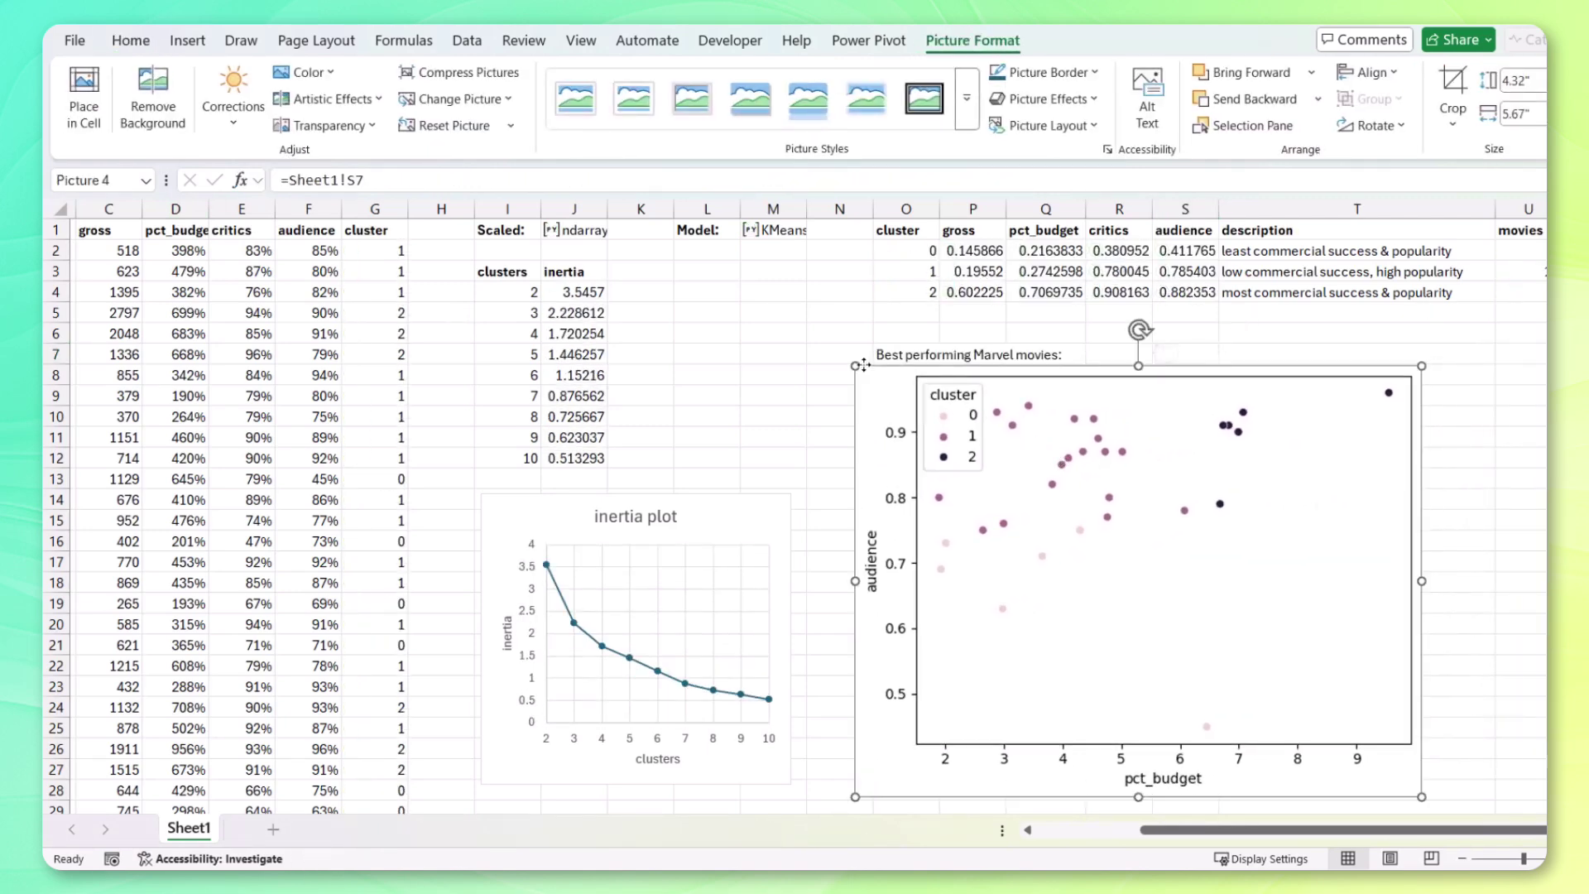
drag(856, 364, 915, 406)
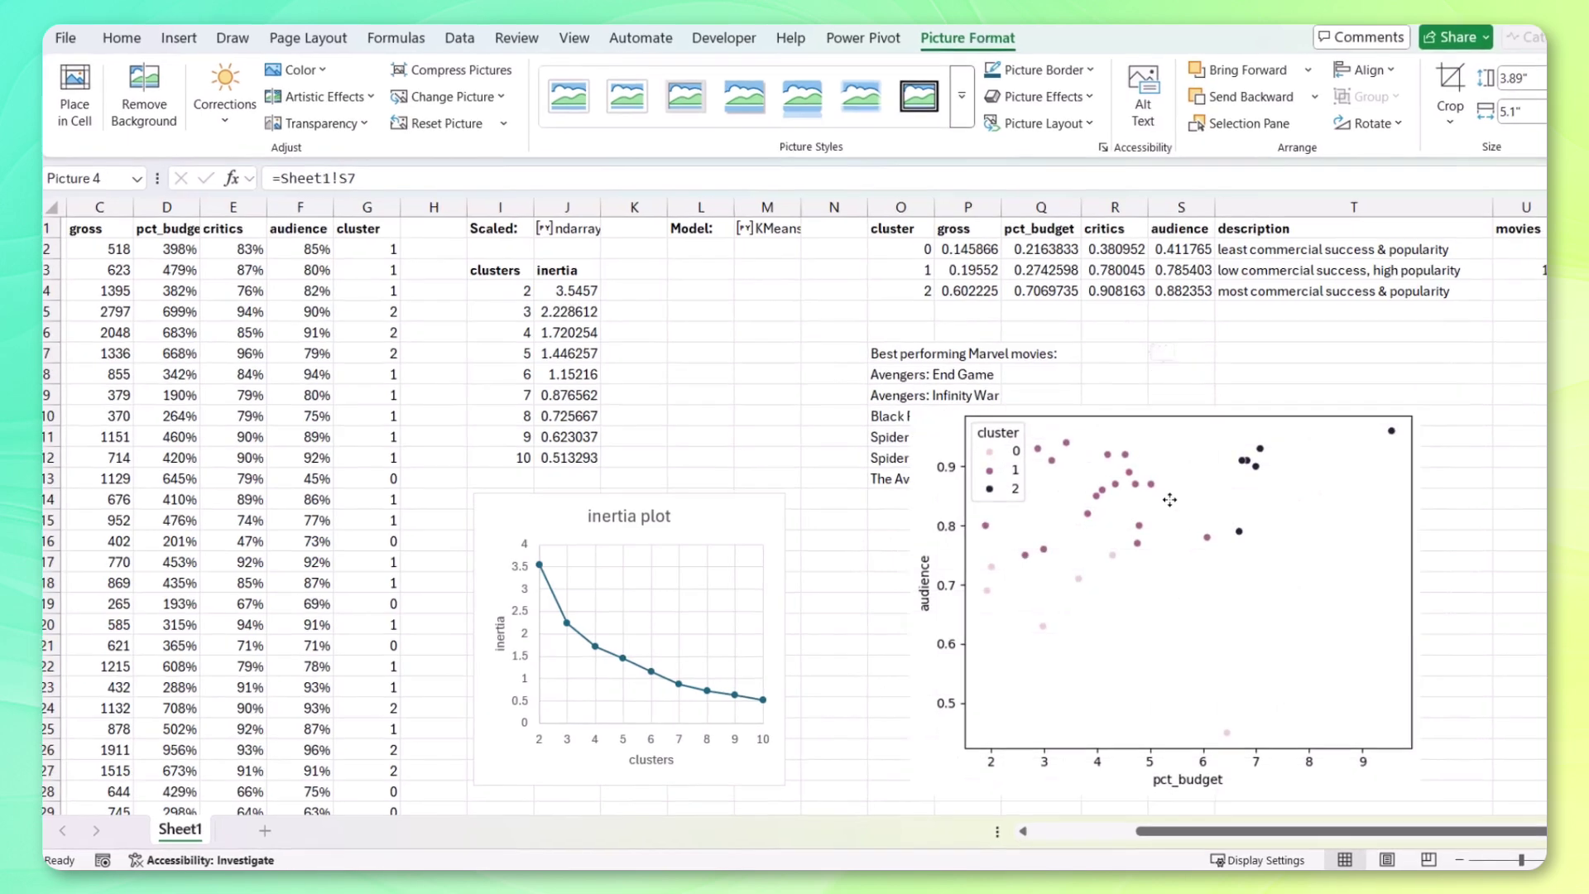
drag(1169, 500, 1352, 476)
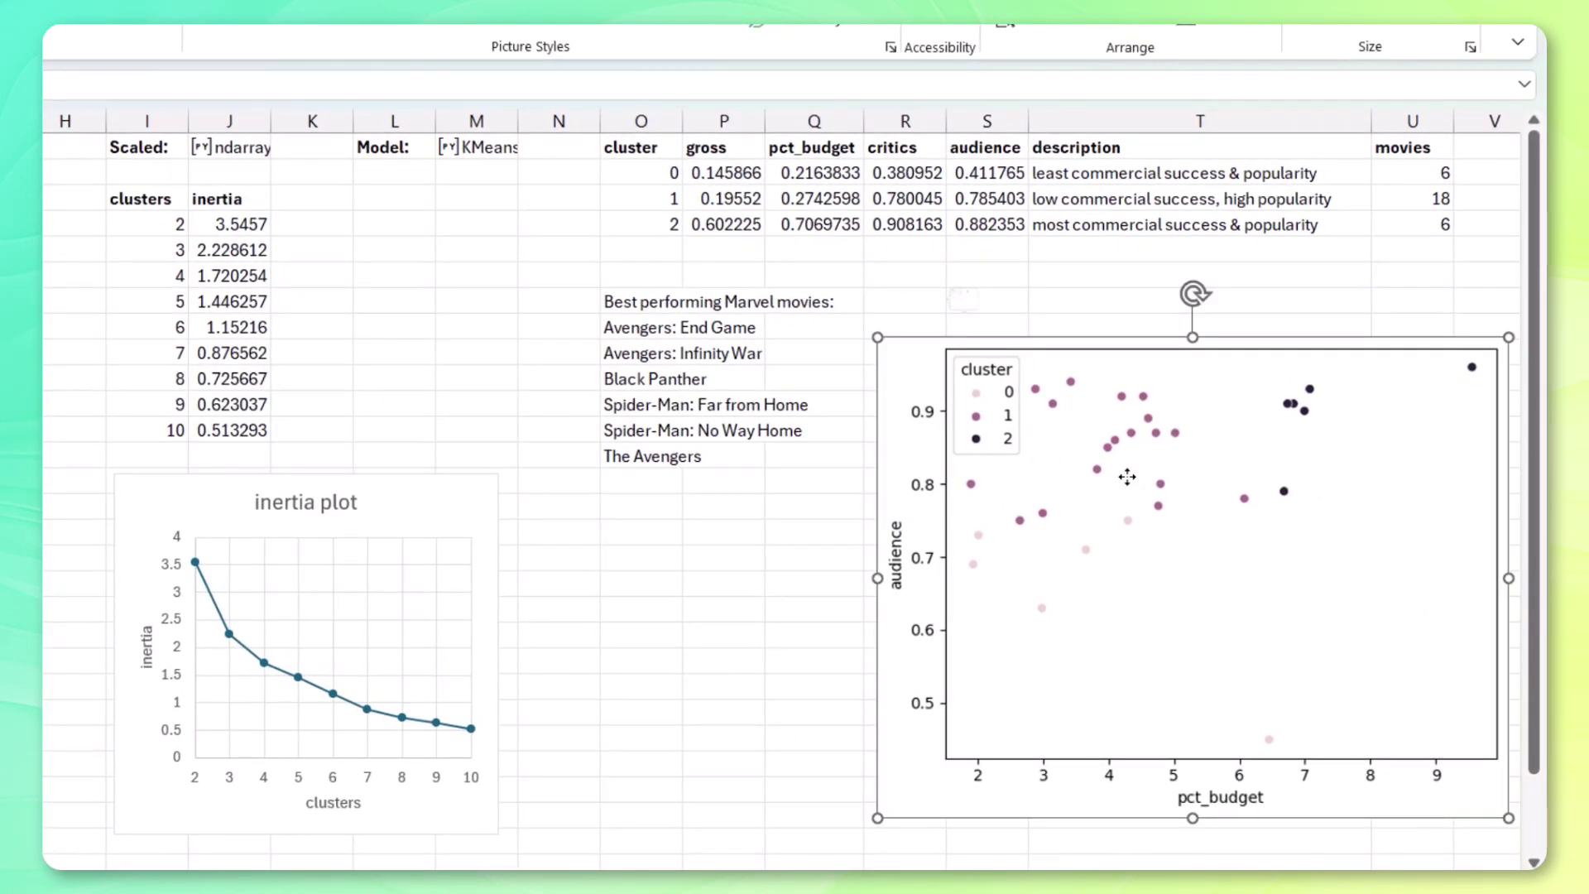
- Add palette="bright" to the S7 scatterplot code and rerun it
click(1006, 301)
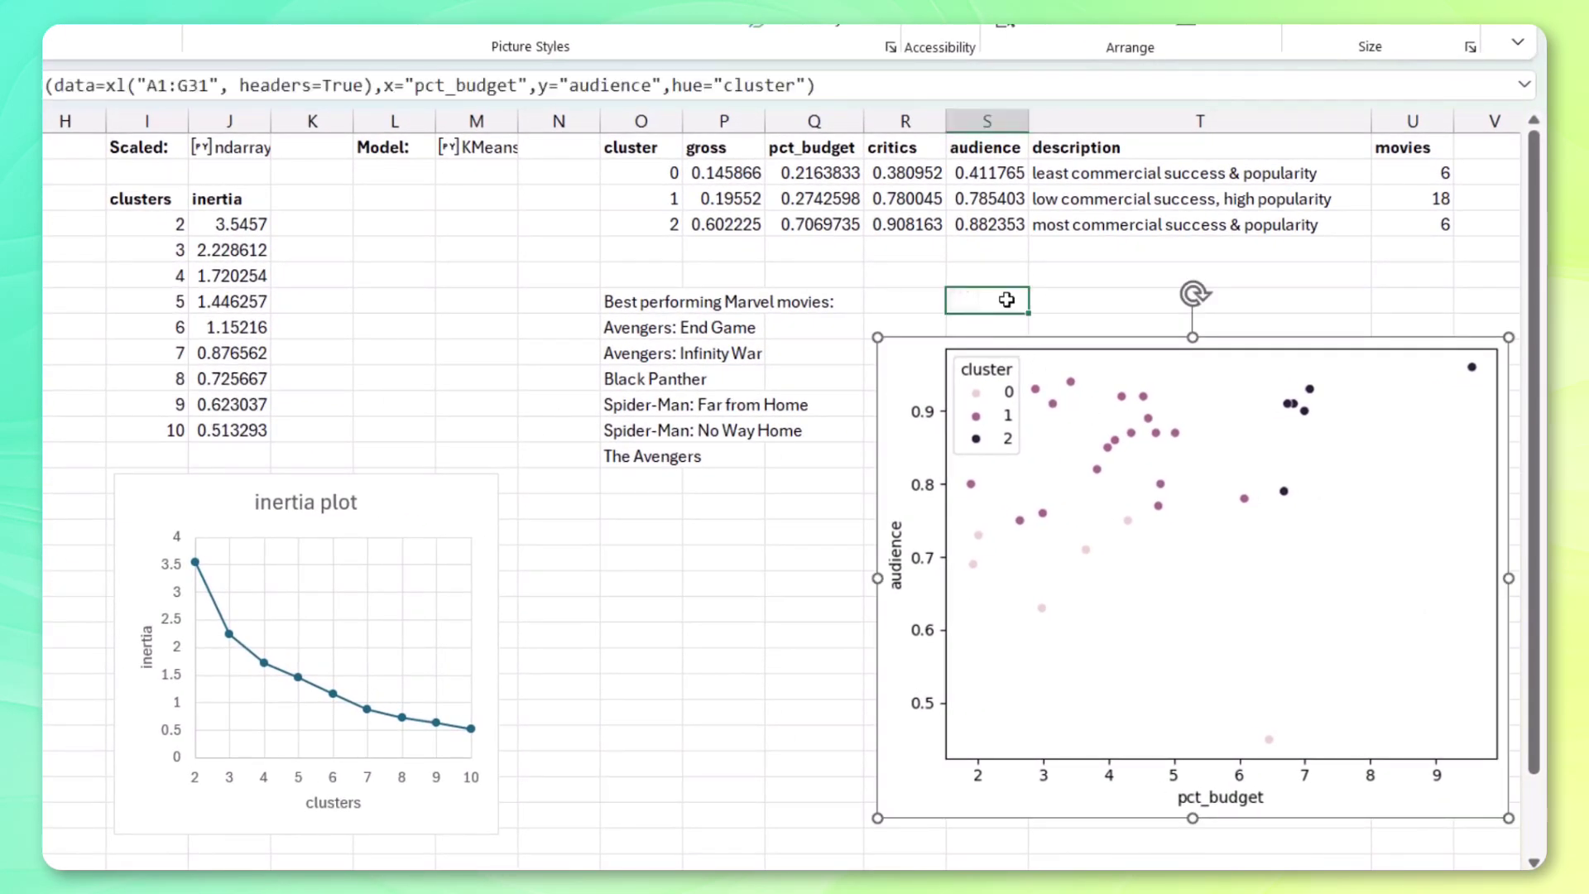
click(810, 88)
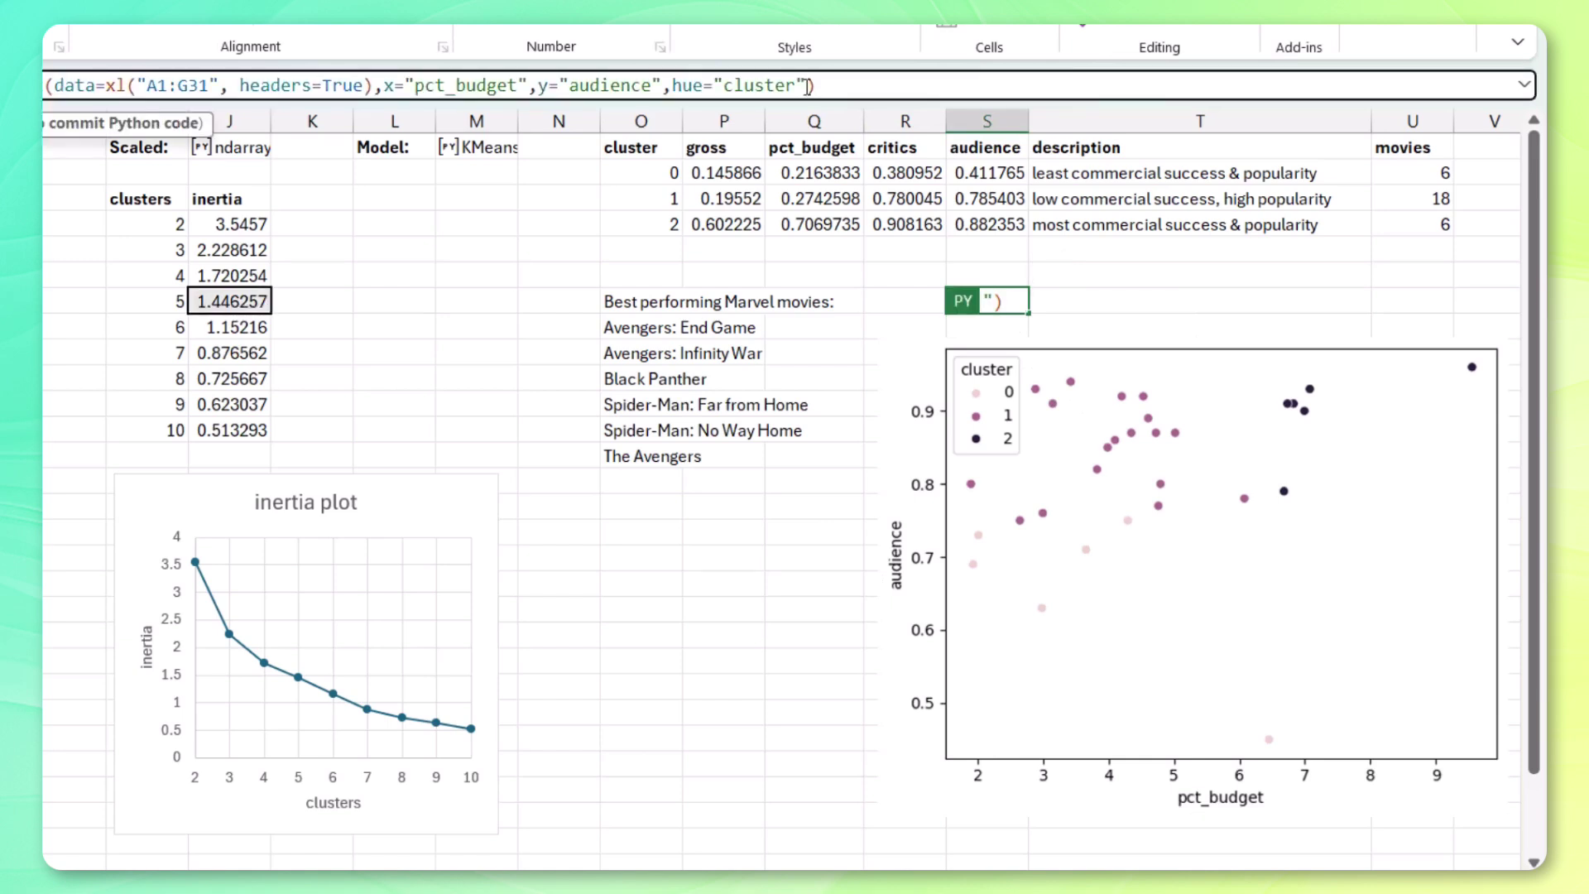
text(,pal)
key(Tab)
text("bright)
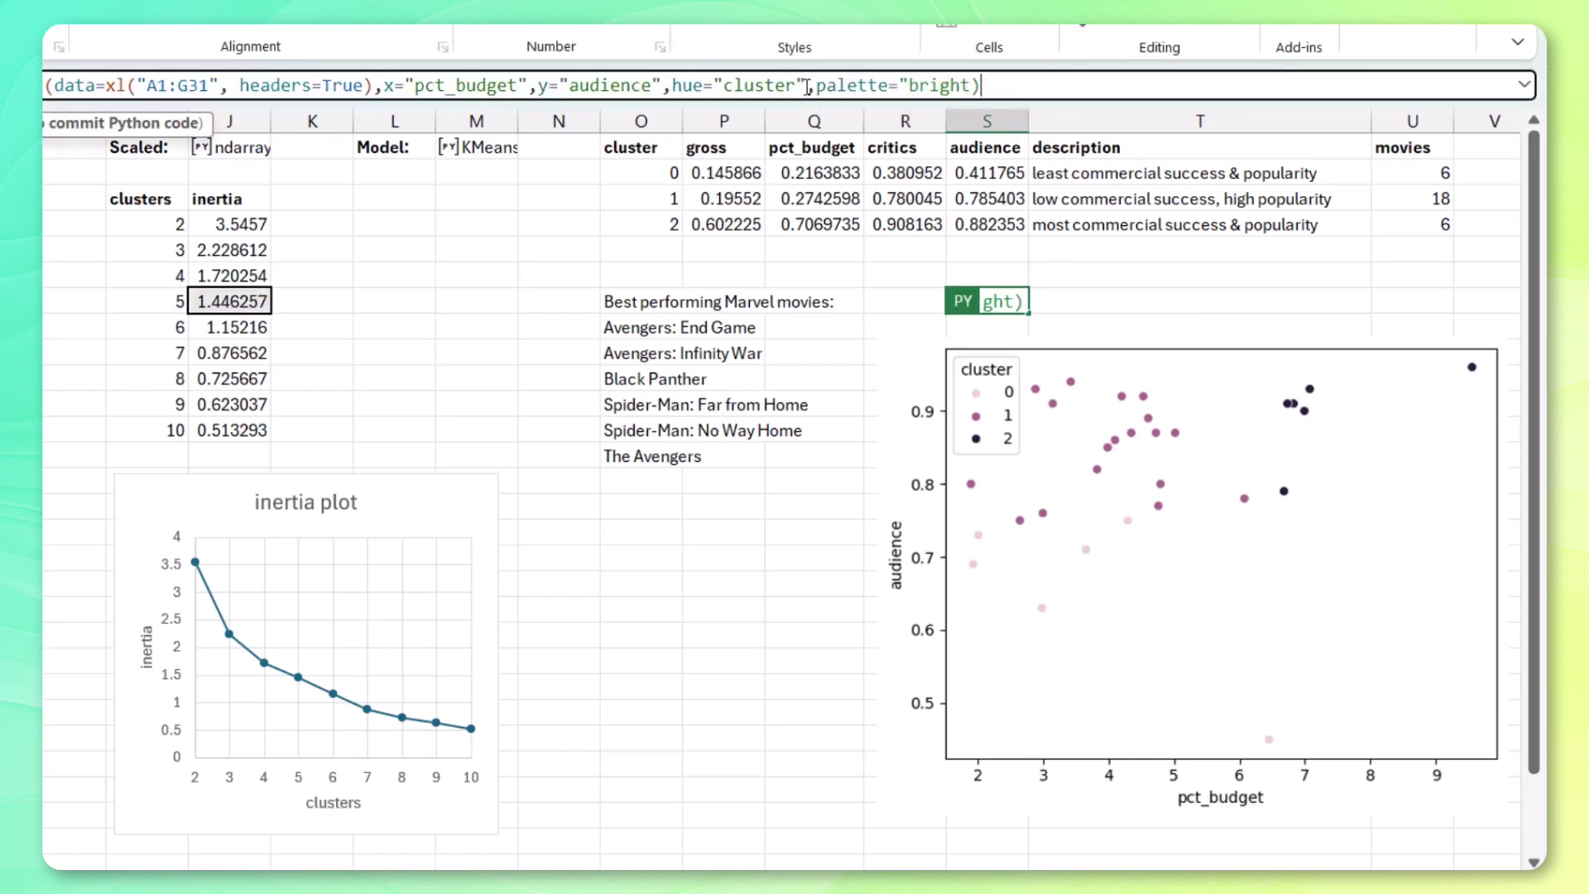
text(")
key(ctrl+Return)
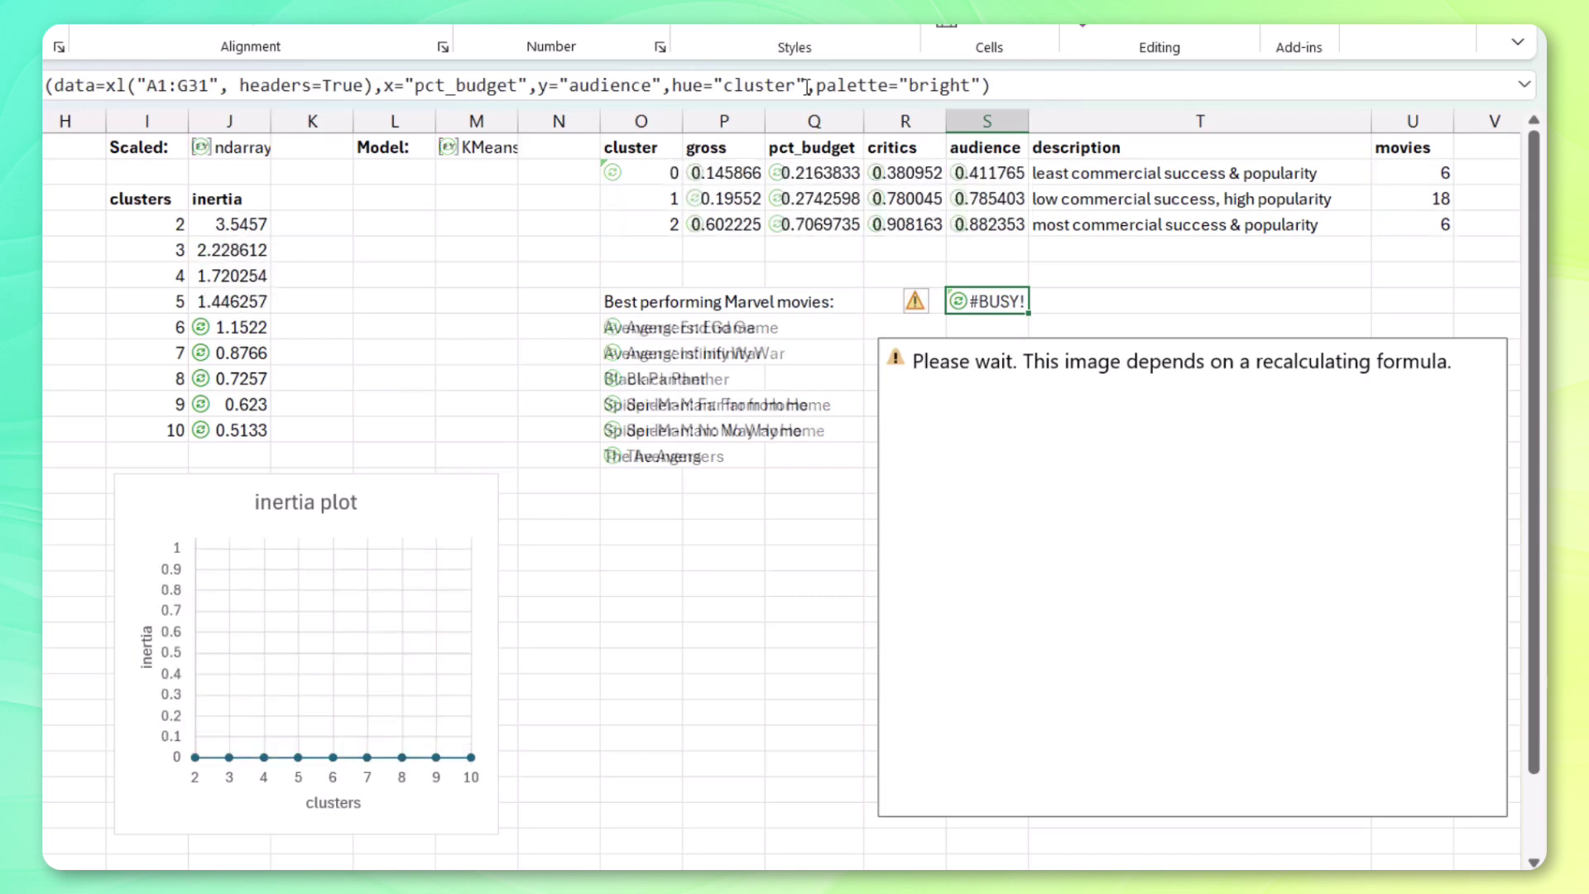